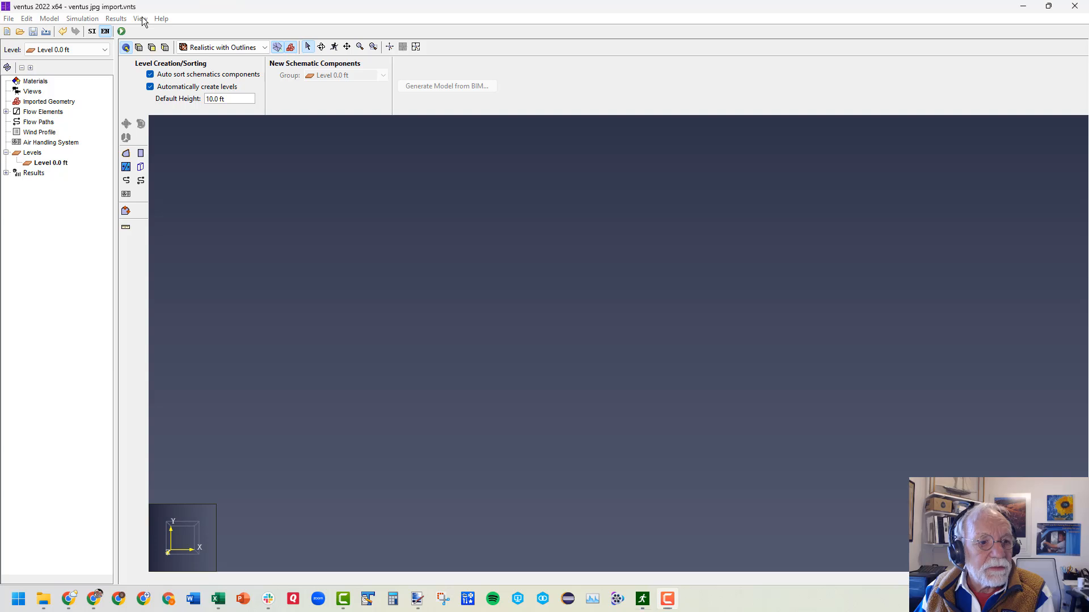
- Set the snap grid spacing to 5 ft
left_click(140, 19)
left_click(175, 57)
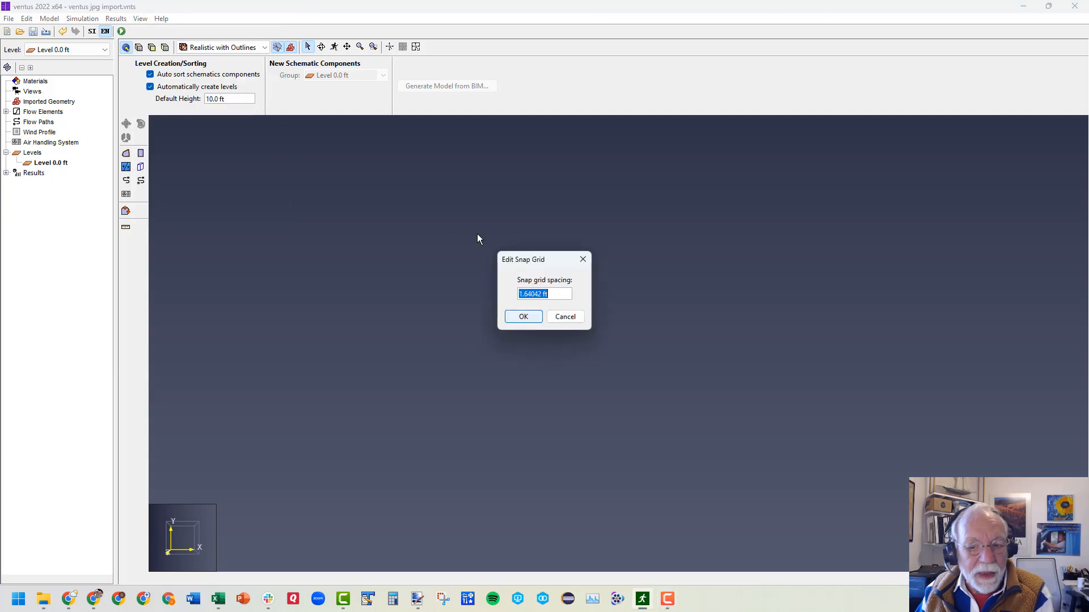
type("1")
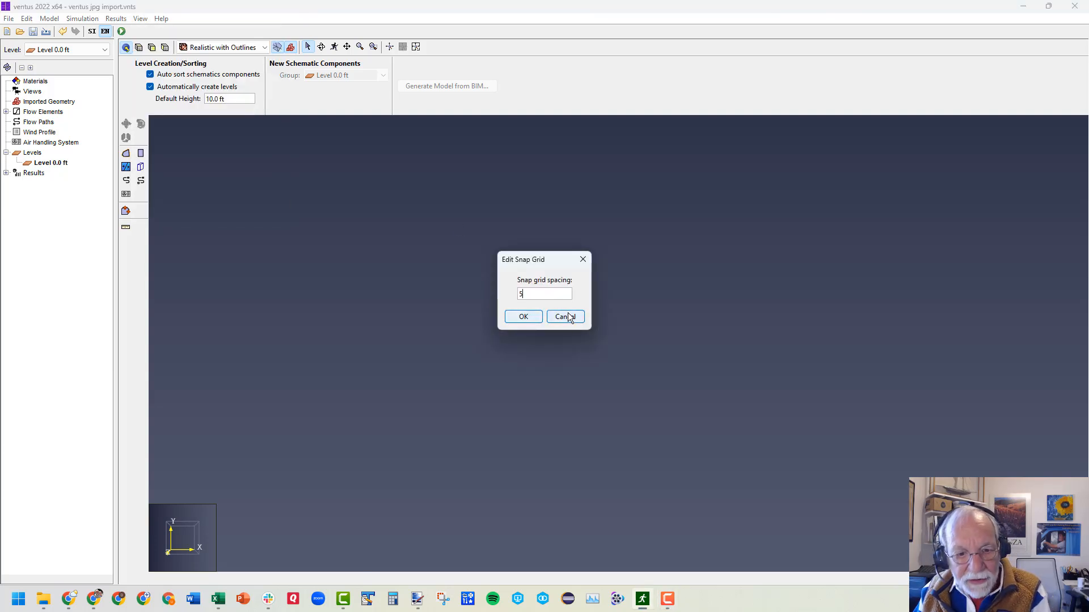
key("Return")
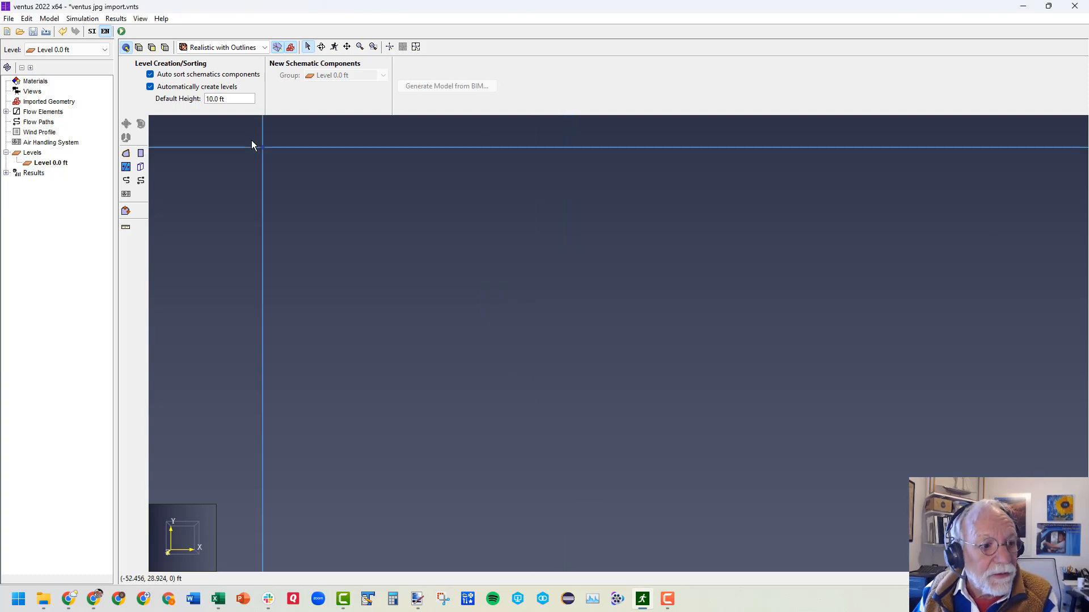
- Add WPI_Hotel_Ground_Floor.jpg as a background image on Level 0.0 ft
left_click(56, 163)
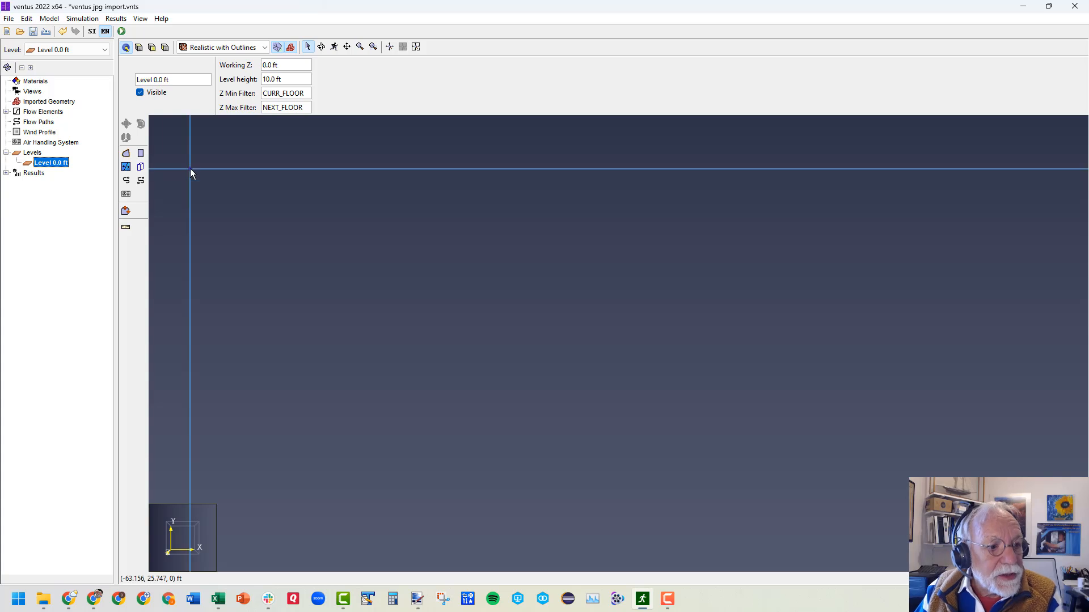
left_click(51, 18)
left_click(96, 74)
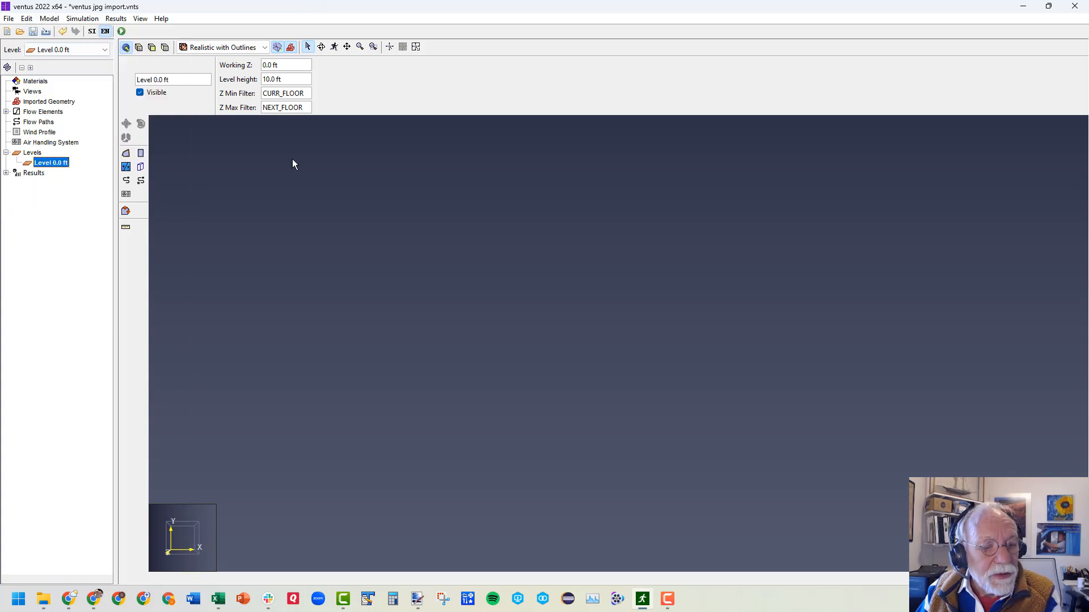
left_click(482, 224)
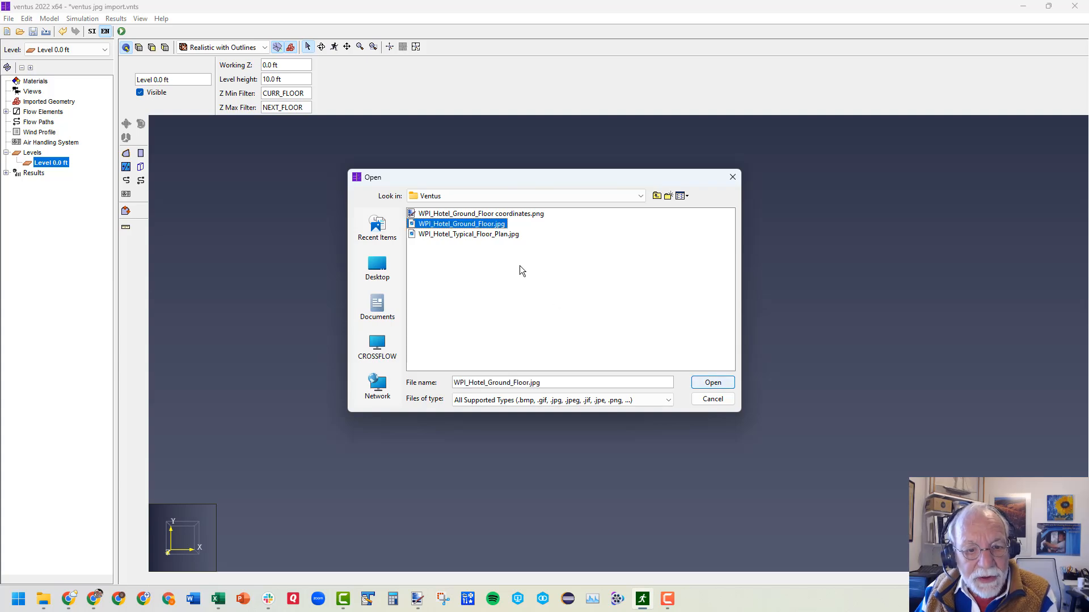
left_click(713, 382)
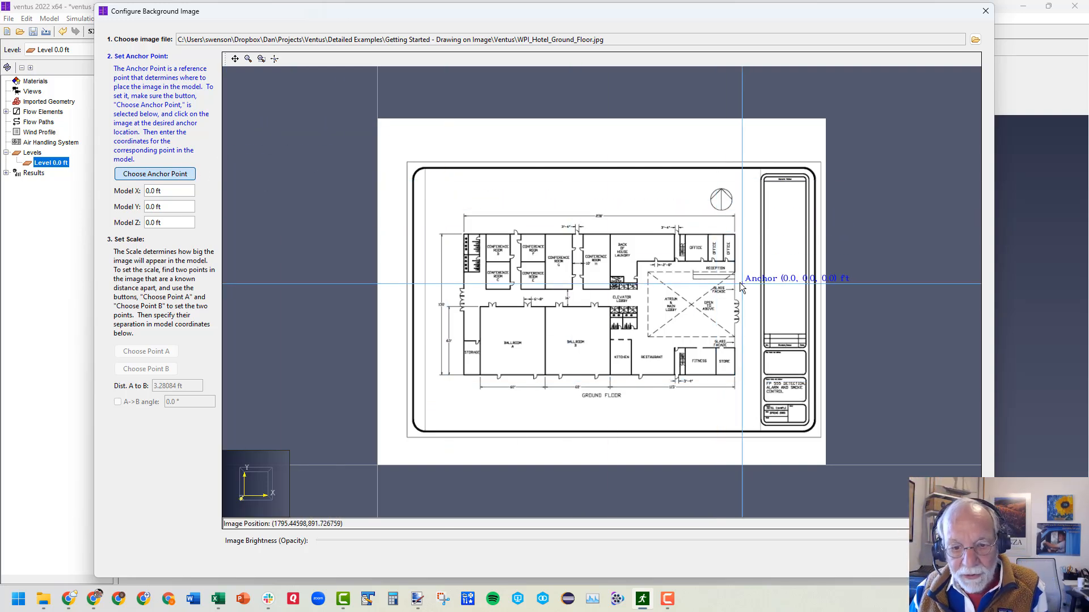
- Place the image's anchor point at the centre of the atrium cross and assign it model coordinates X 210 ft, Y 65 ft
scroll(692, 306, "up", 5)
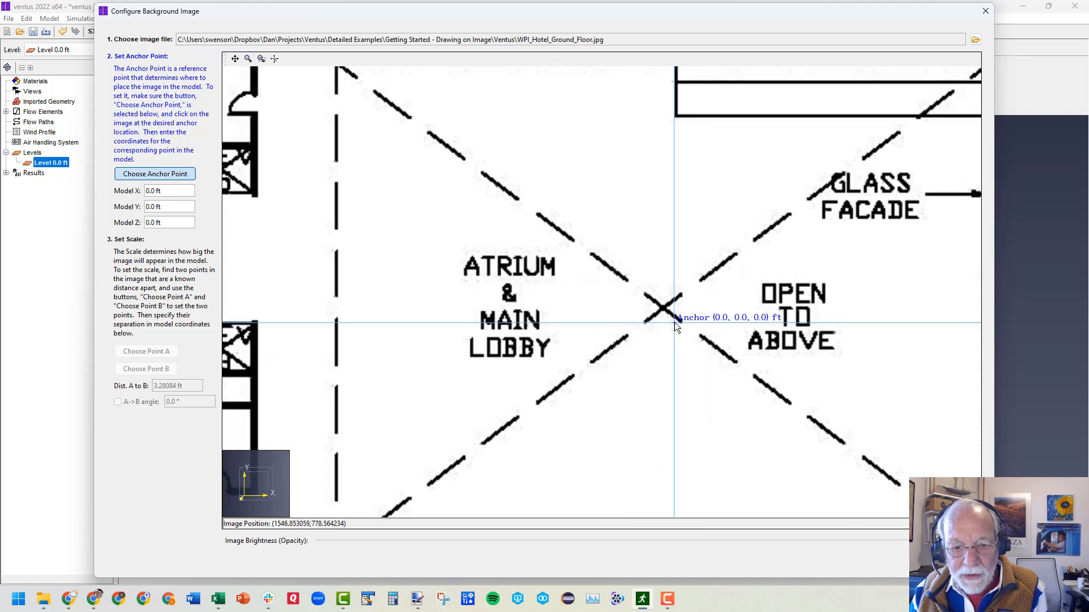
scroll(674, 322, "up", 6)
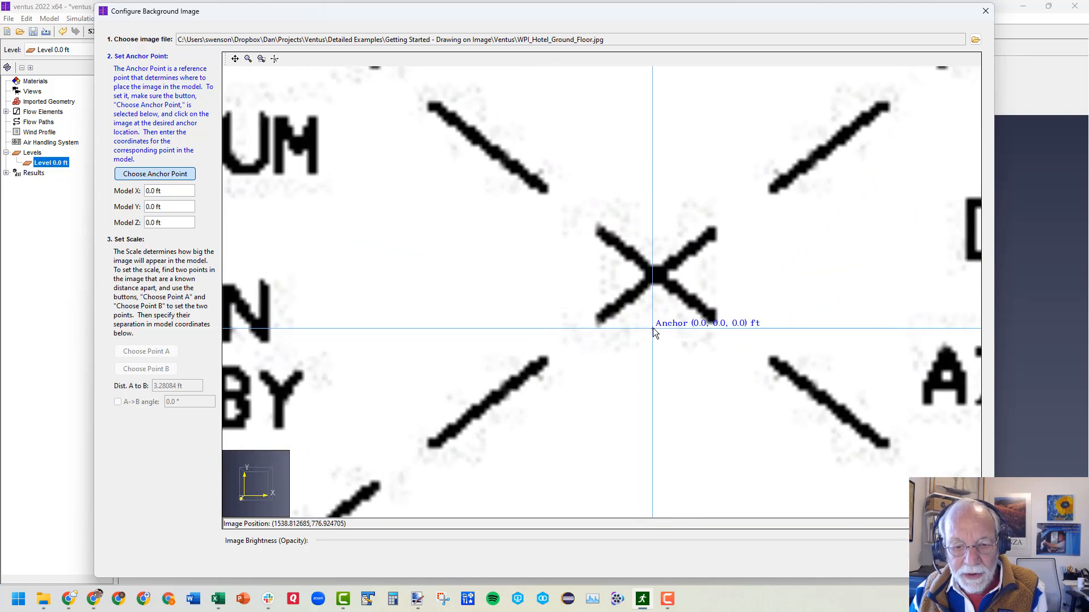
left_click(657, 274)
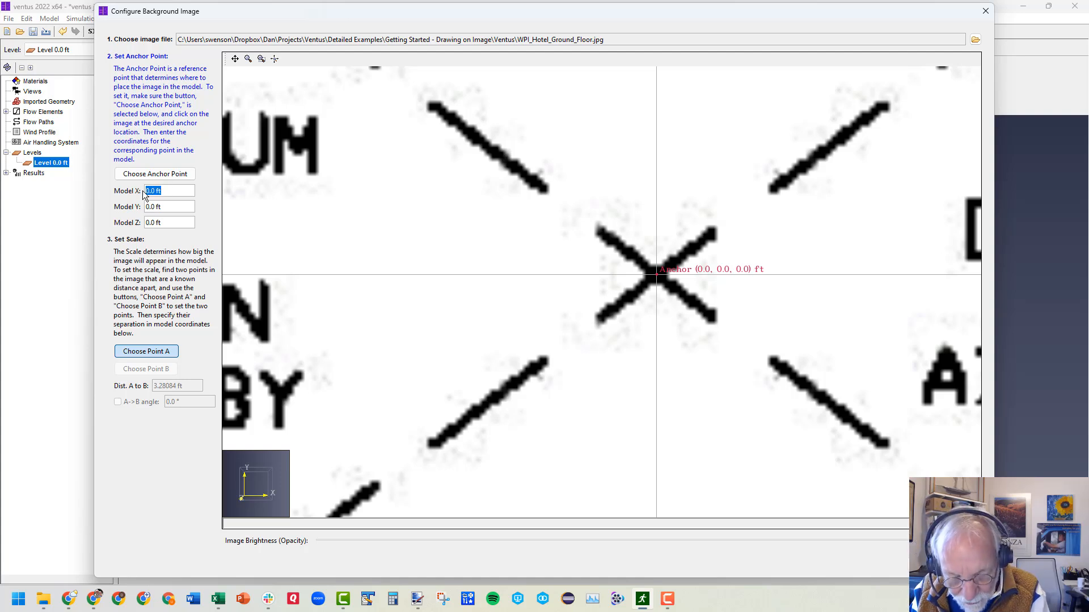
type("210")
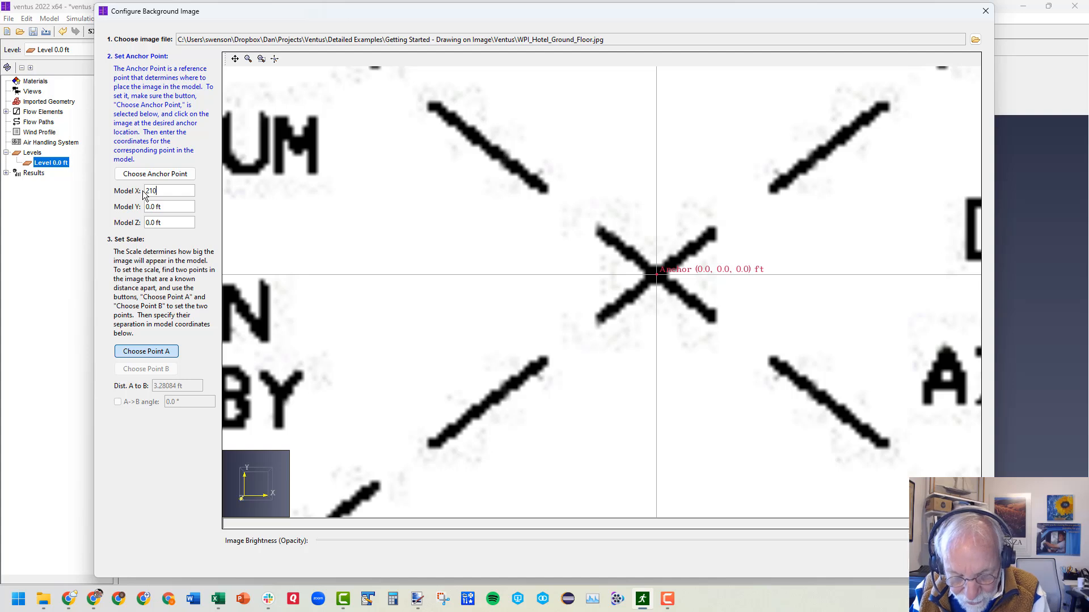
key("Tab")
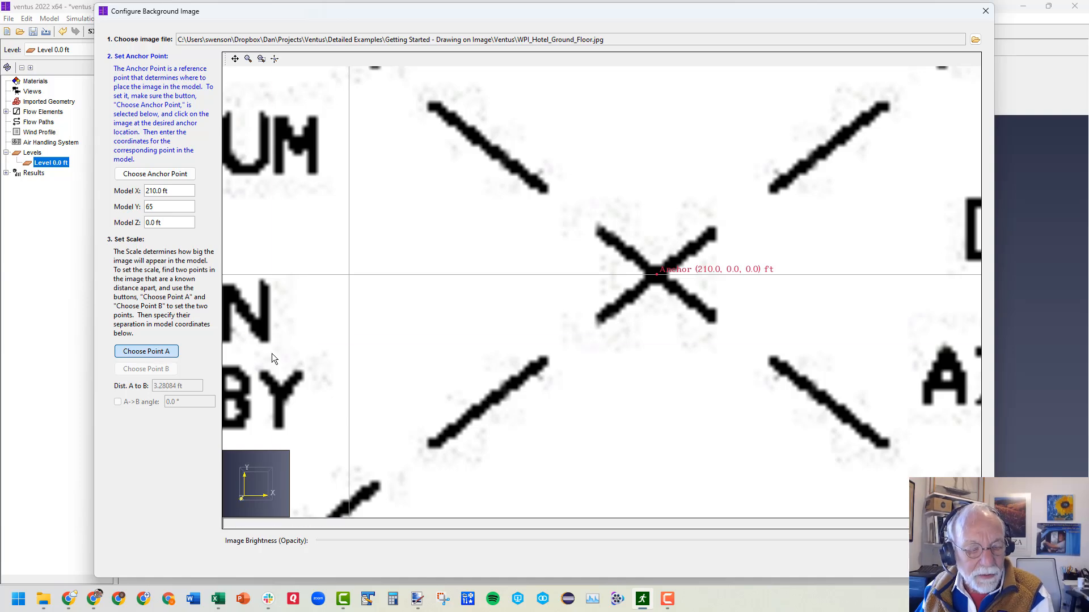
- Place scale point A at the building's lower-left outer wall corner, below the storage room
scroll(743, 238, "down", 6)
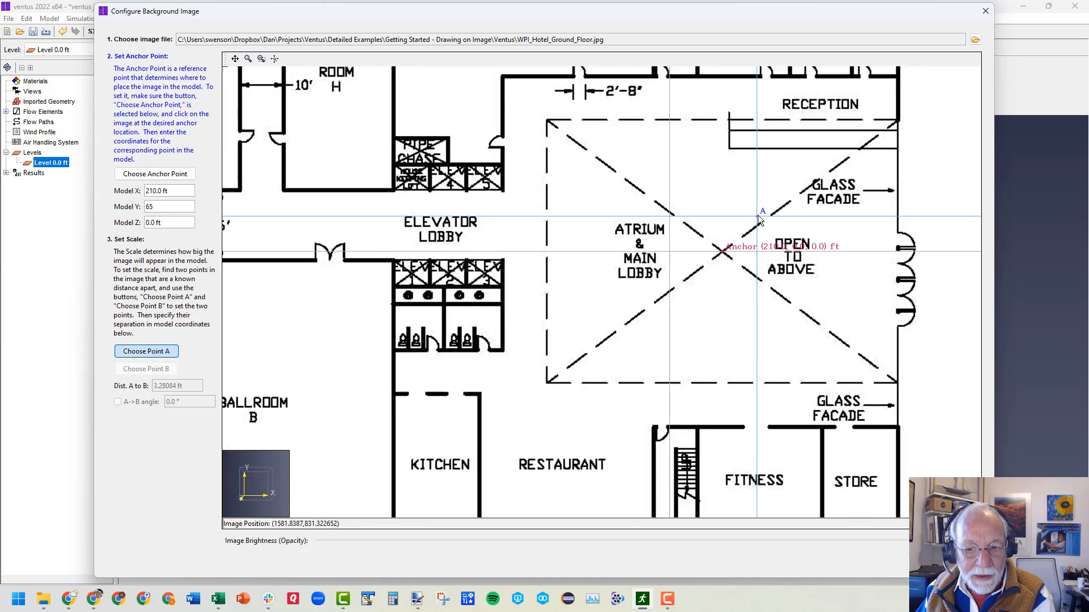
scroll(759, 219, "down", 4)
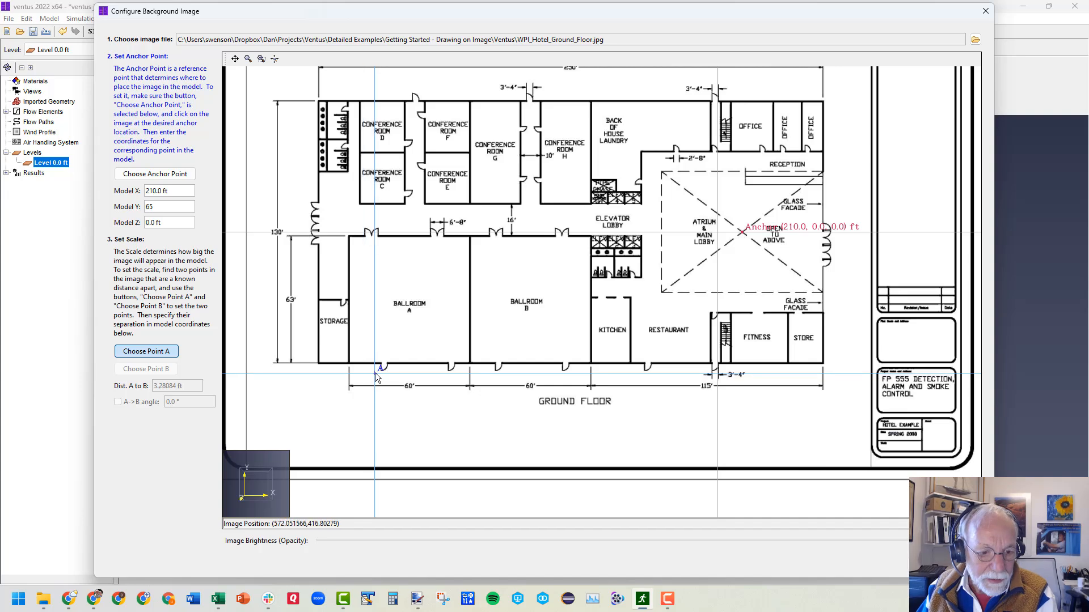
scroll(310, 366, "up", 8)
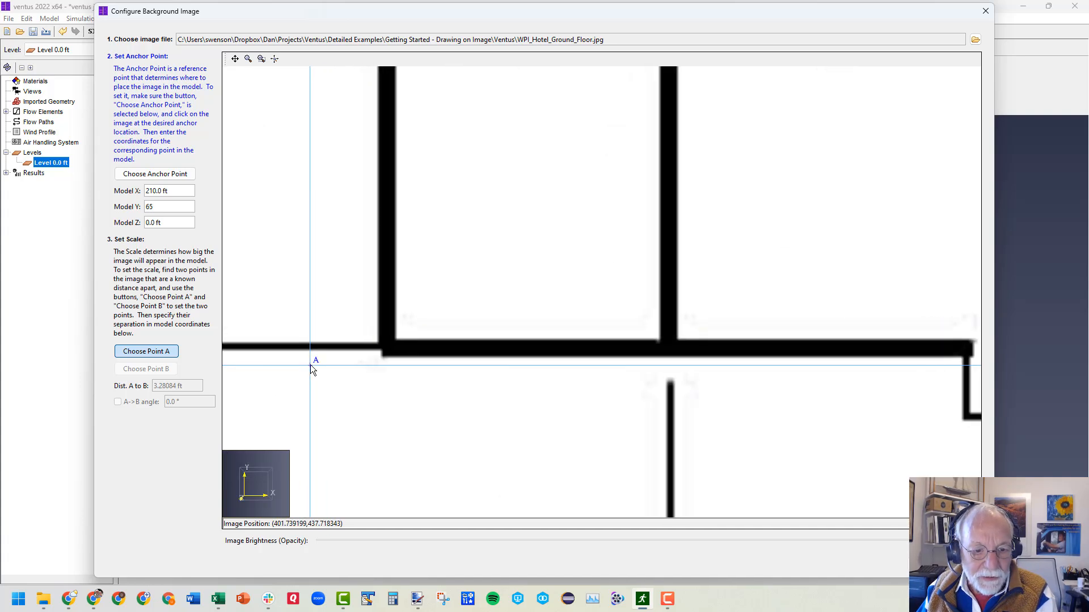
scroll(311, 365, "up", 2)
scroll(479, 341, "up", 1)
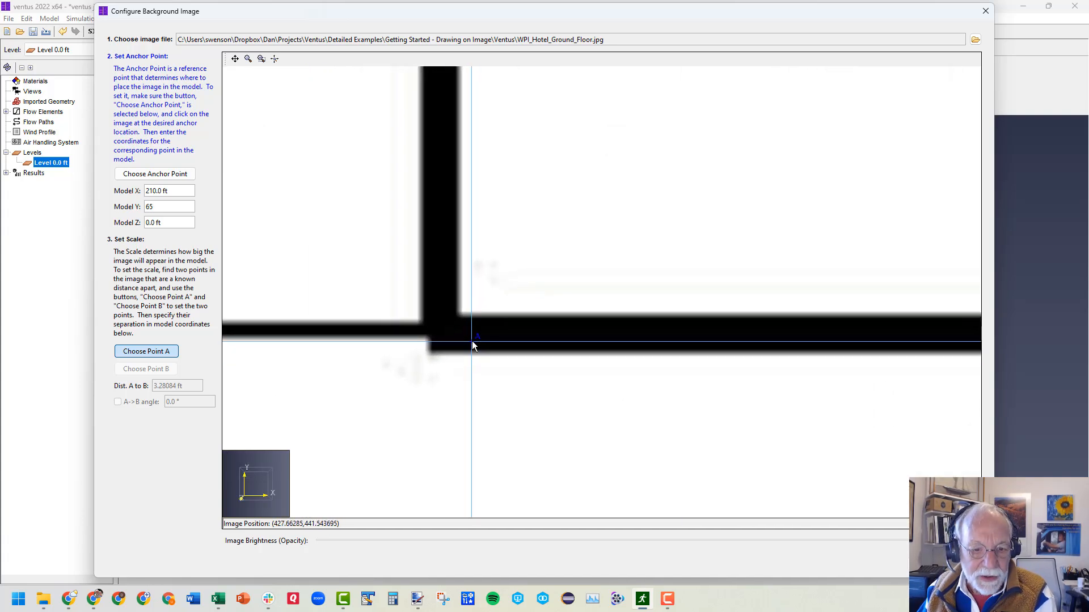
scroll(472, 342, "up", 1)
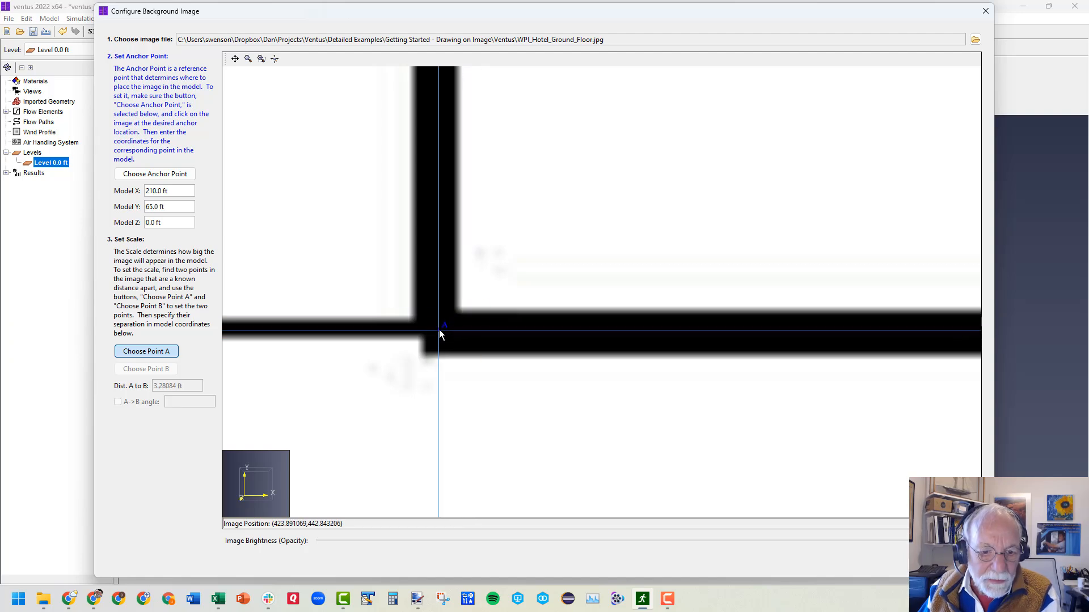
left_click(440, 331)
- Place scale point B at the building's lower-right outer wall corner, below the store
scroll(340, 283, "down", 3)
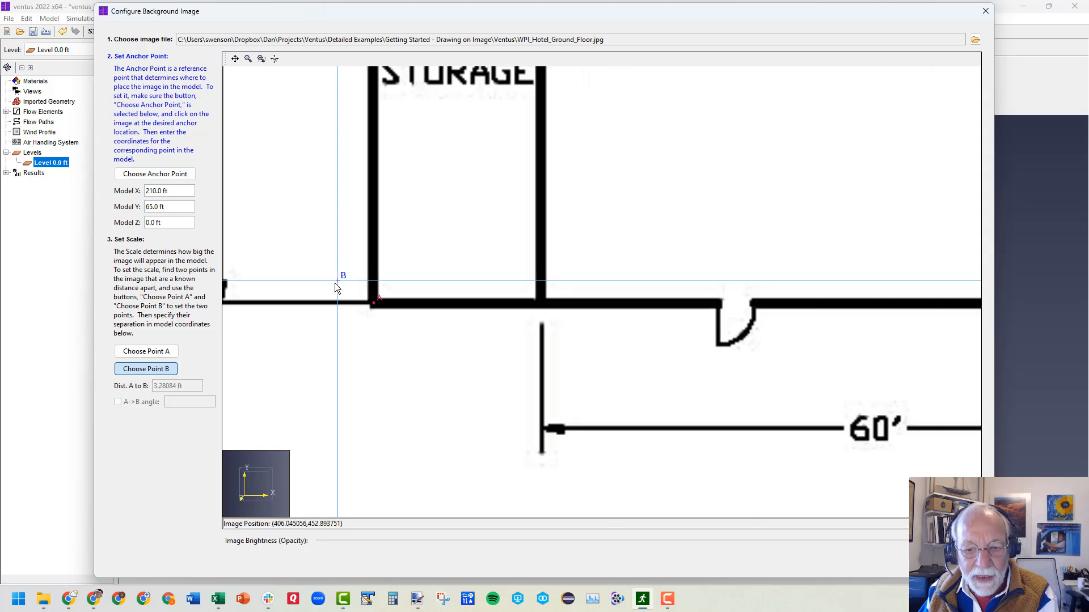
scroll(332, 301, "down", 4)
scroll(730, 324, "up", 4)
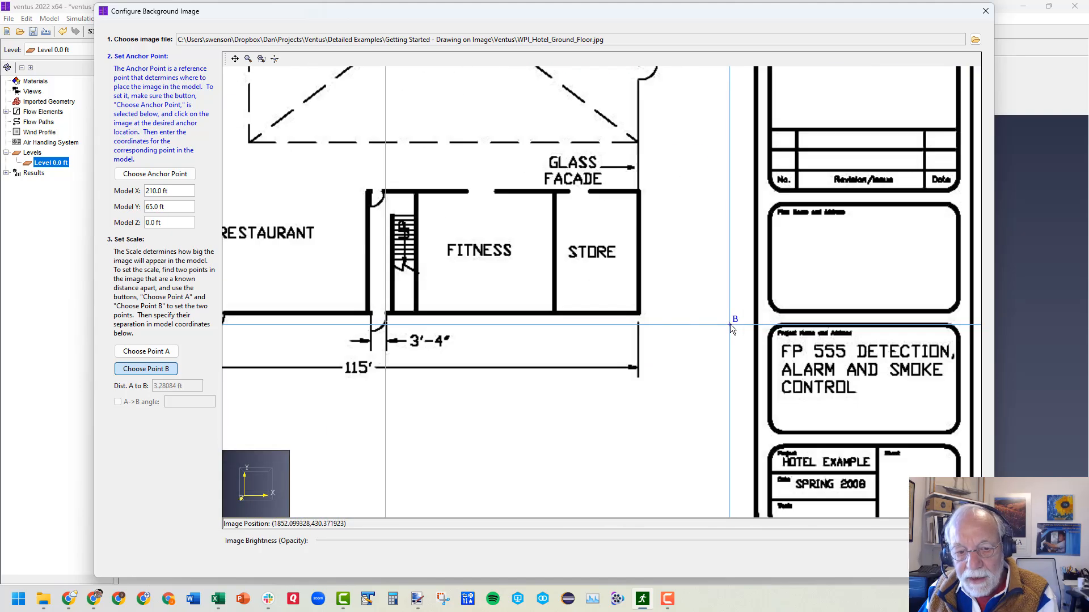
scroll(633, 311, "up", 6)
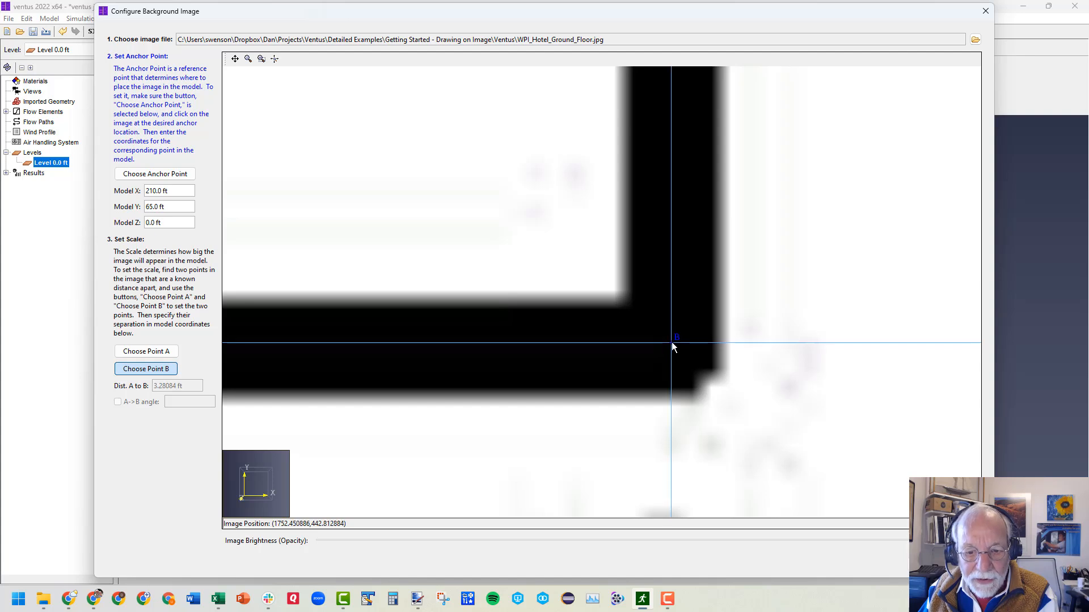
left_click(671, 342)
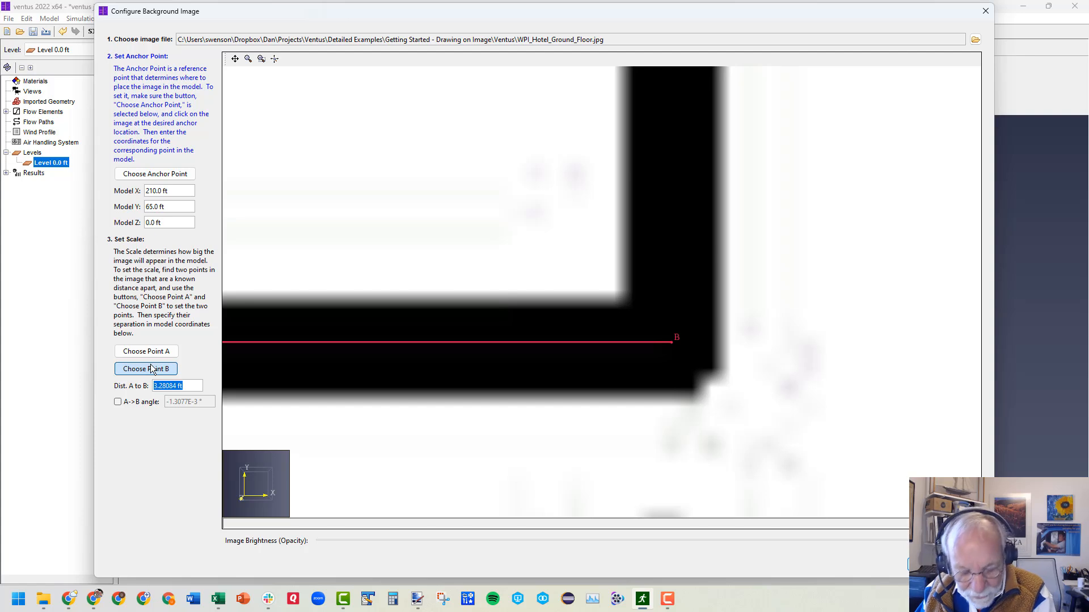
- Set the distance from A to B to 250 ft and accept the background image configuration
type("25")
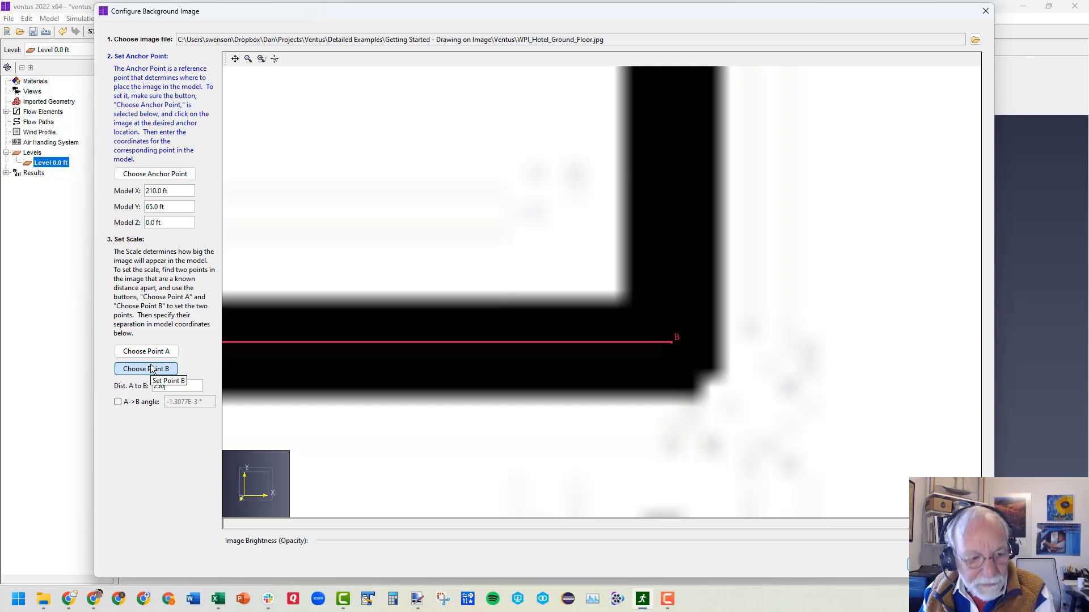
type("0")
key("Tab")
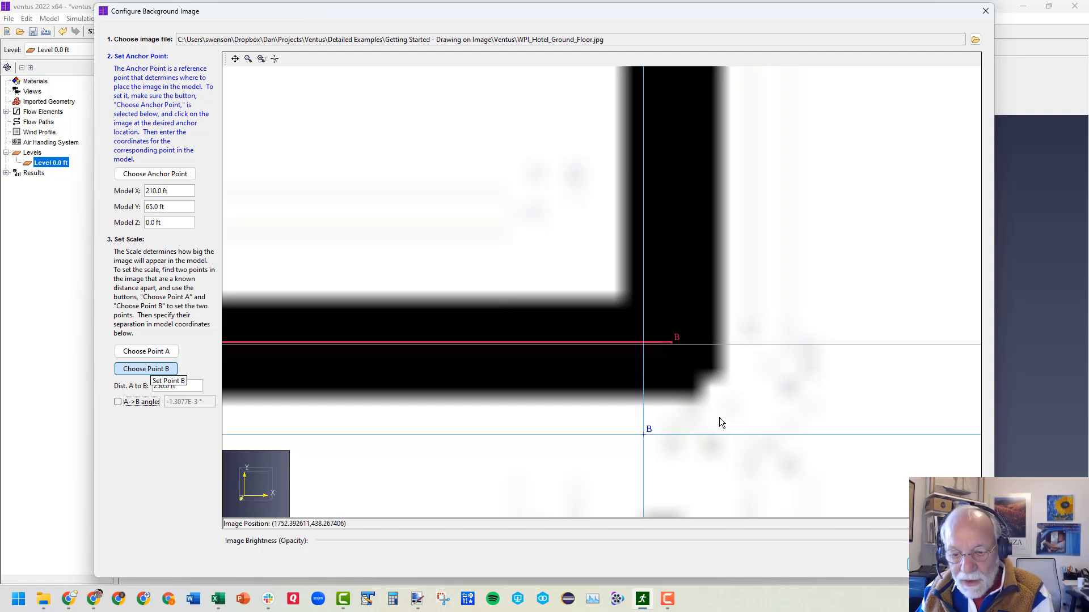
left_click(927, 565)
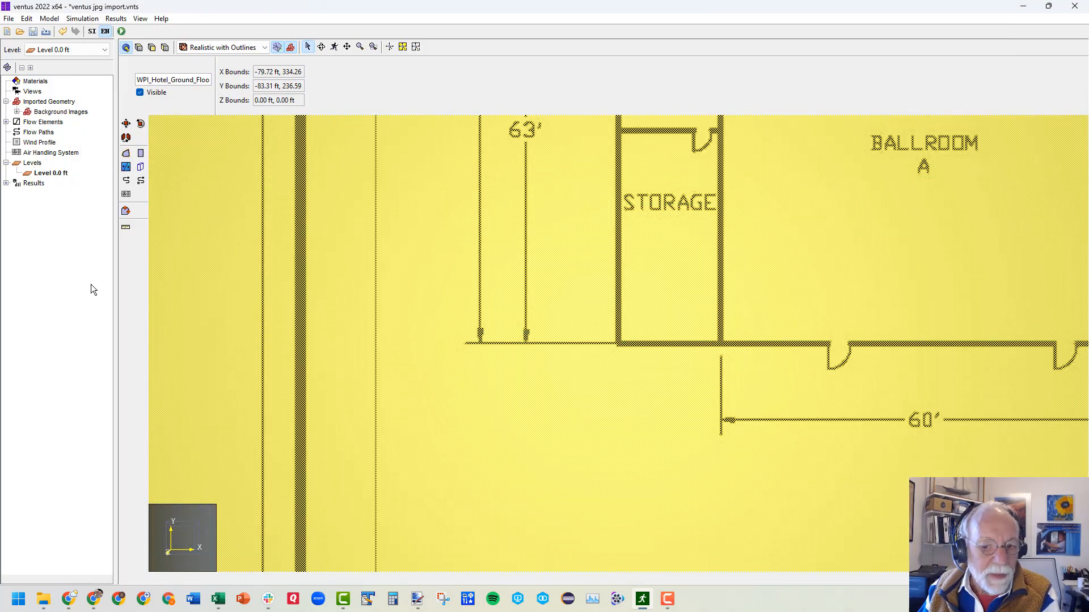
- Fit the whole model in view, deselect the background image, and examine the ground floor's room layout, elevator lobby and dimensions
left_click(389, 47)
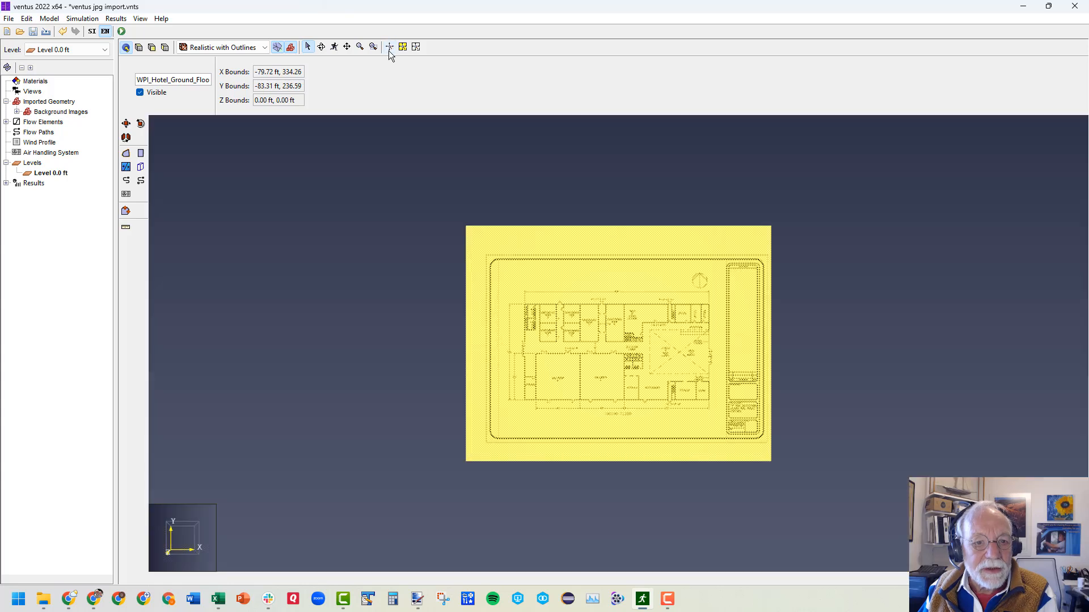
left_click(50, 264)
scroll(622, 358, "up", 2)
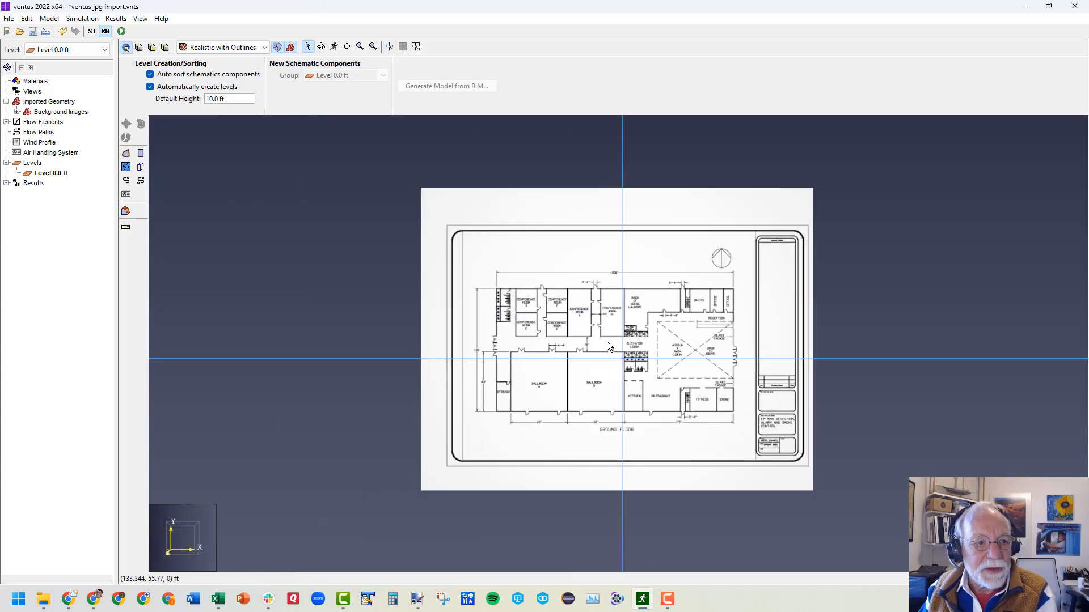
scroll(595, 340, "up", 3)
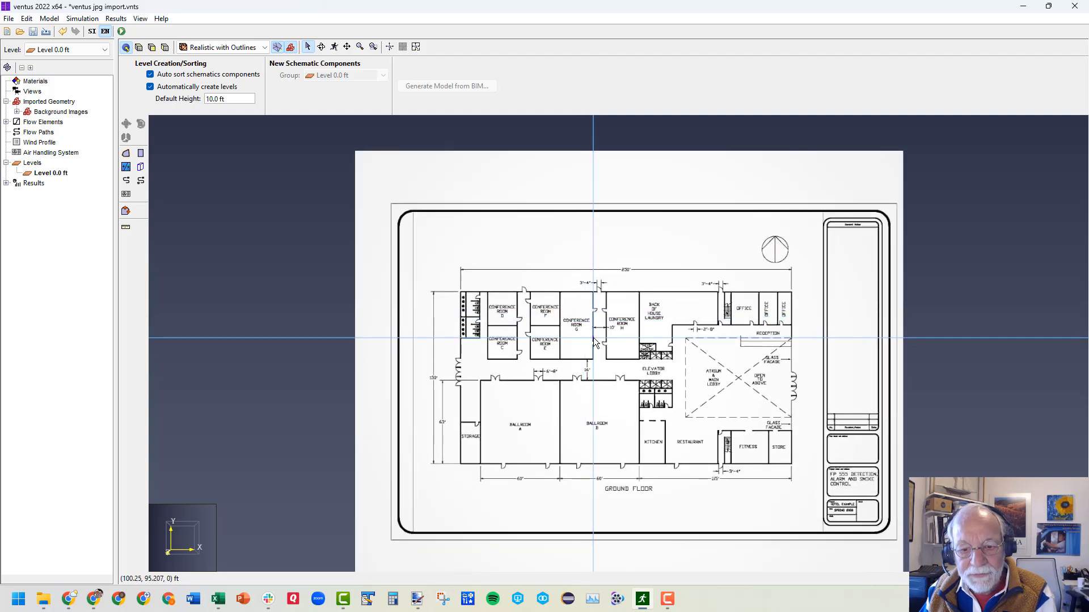
scroll(594, 340, "up", 2)
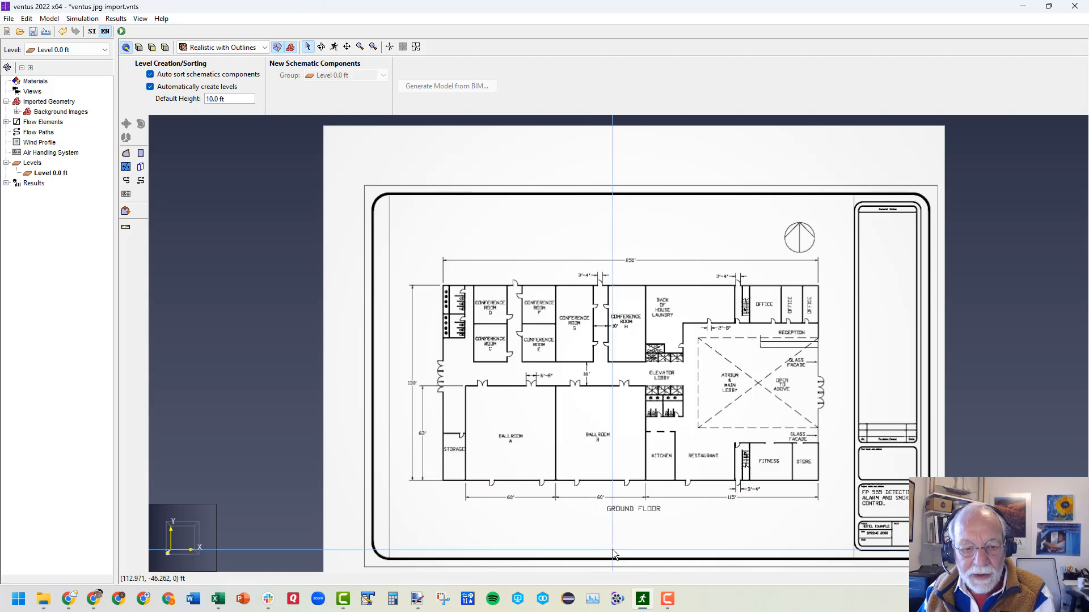
scroll(636, 475, "up", 4)
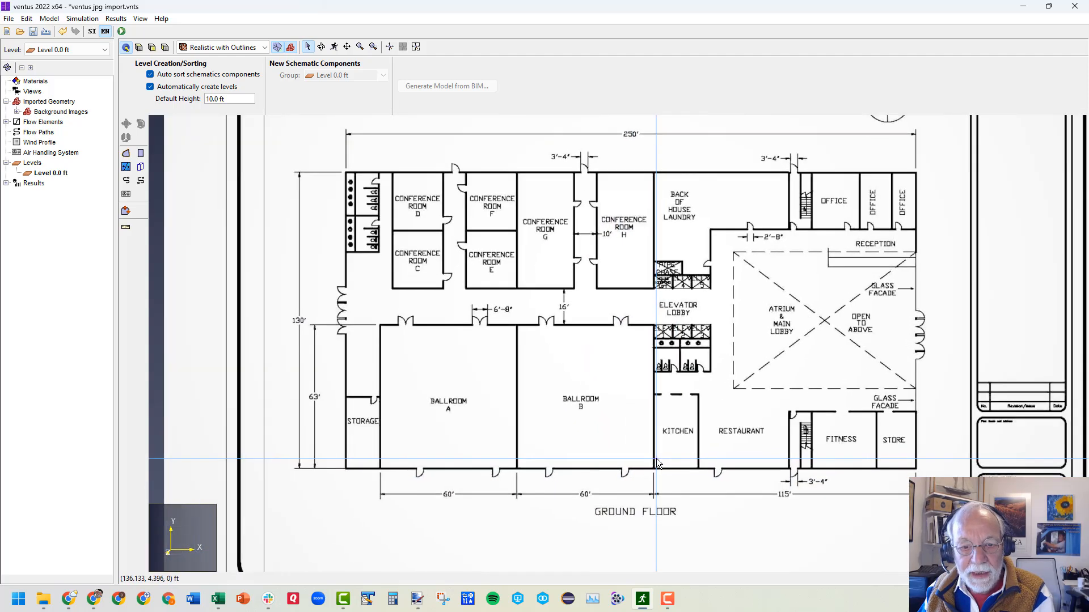
scroll(656, 462, "up", 2)
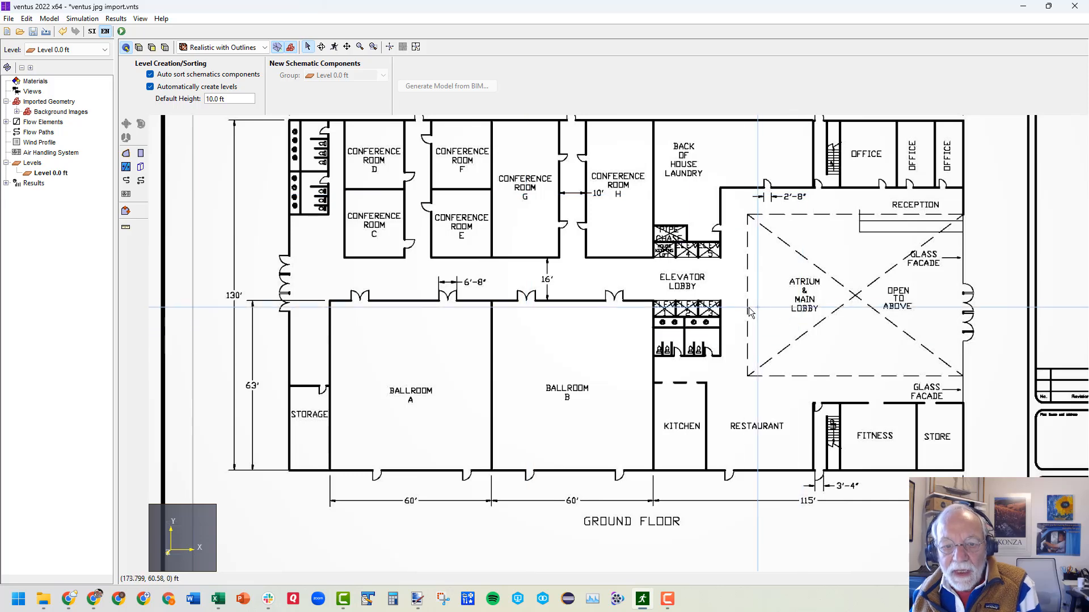
scroll(703, 270, "up", 4)
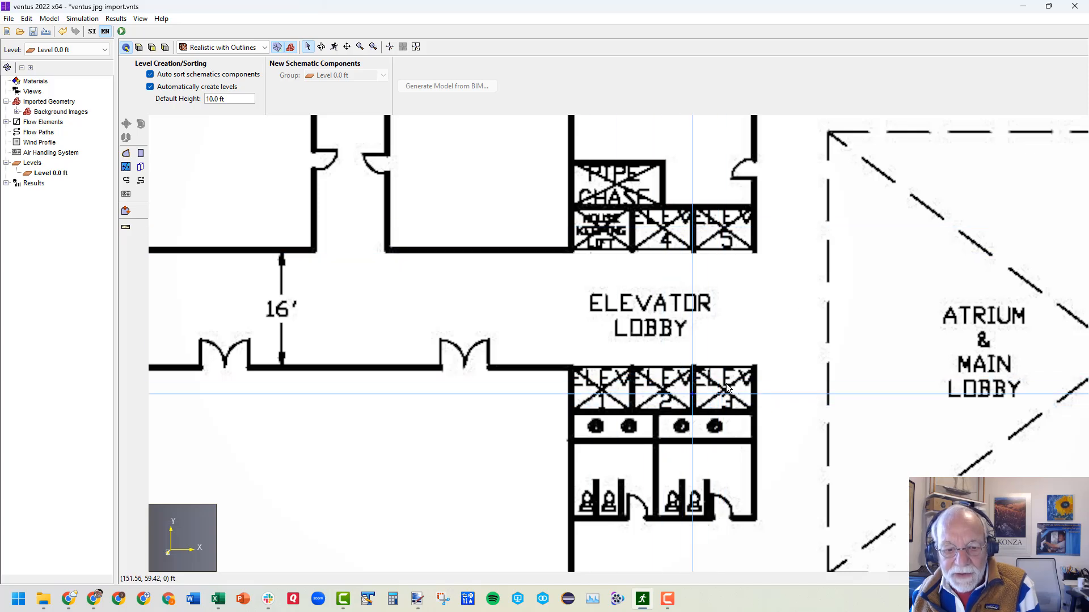
scroll(713, 322, "down", 4)
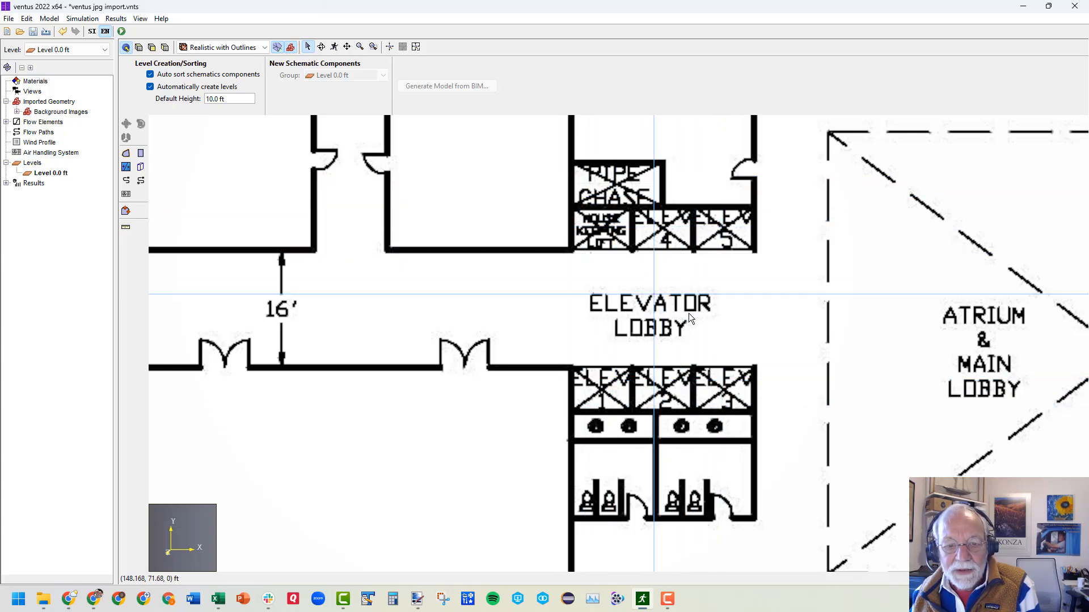
scroll(706, 337, "down", 1)
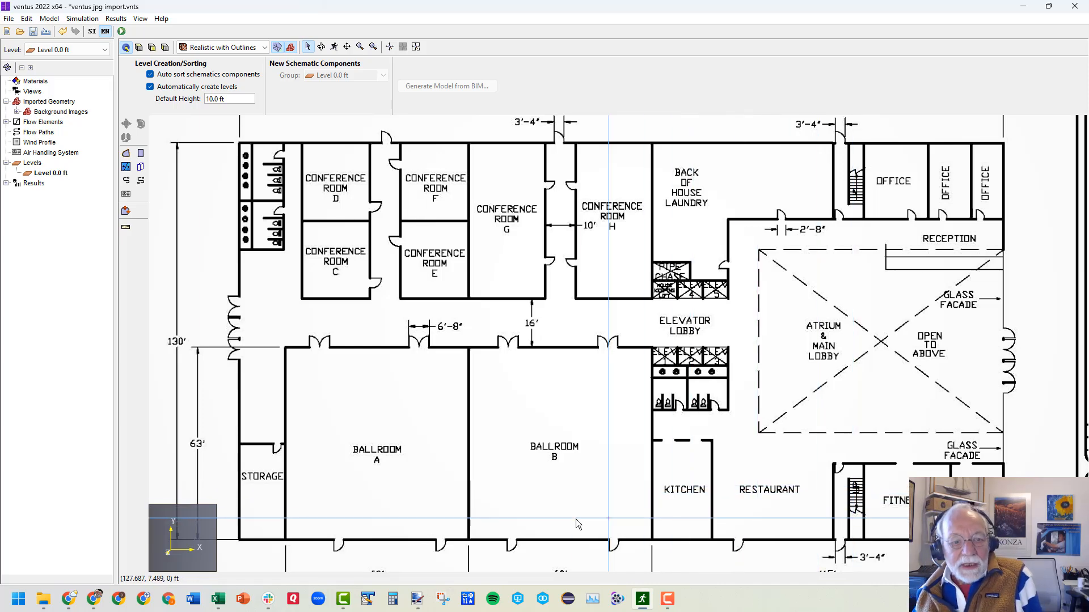
scroll(475, 543, "down", 4)
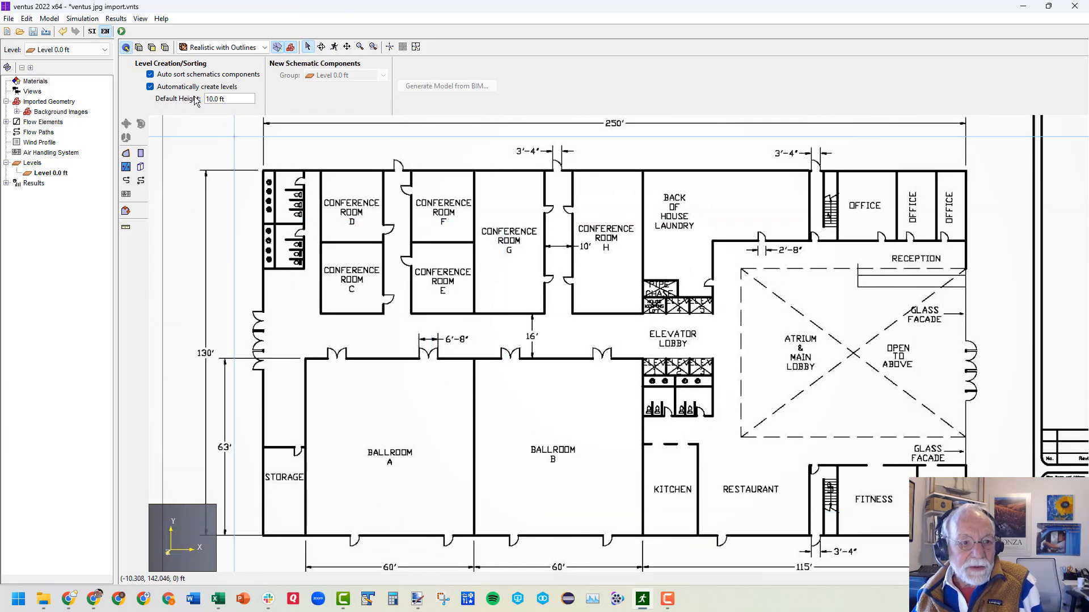
- Switch to the top view and fit the whole floor plan in view with the snap grid over it
left_click(139, 47)
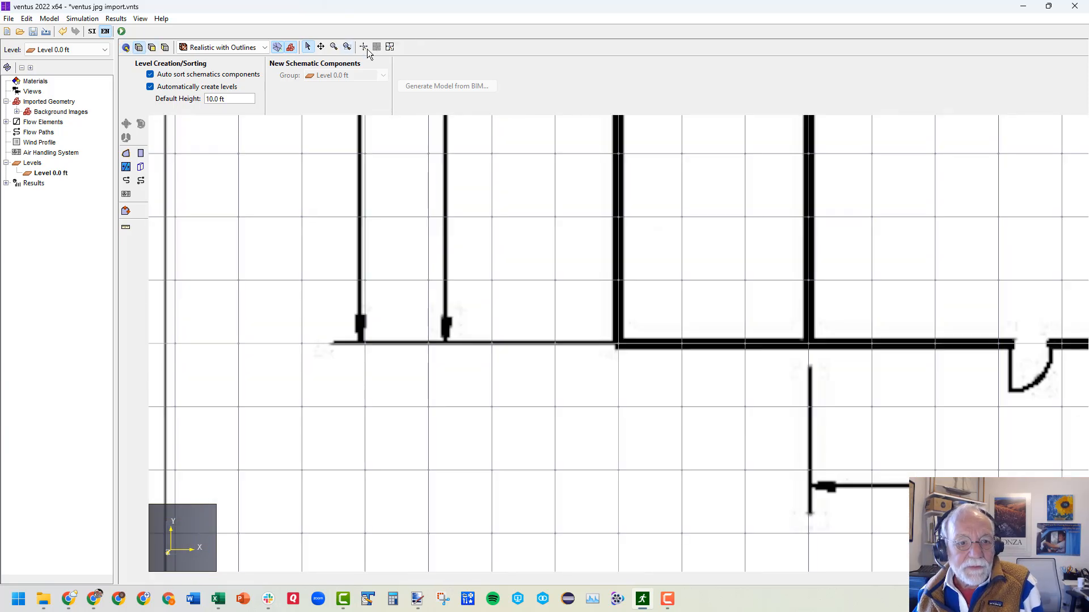
left_click(363, 47)
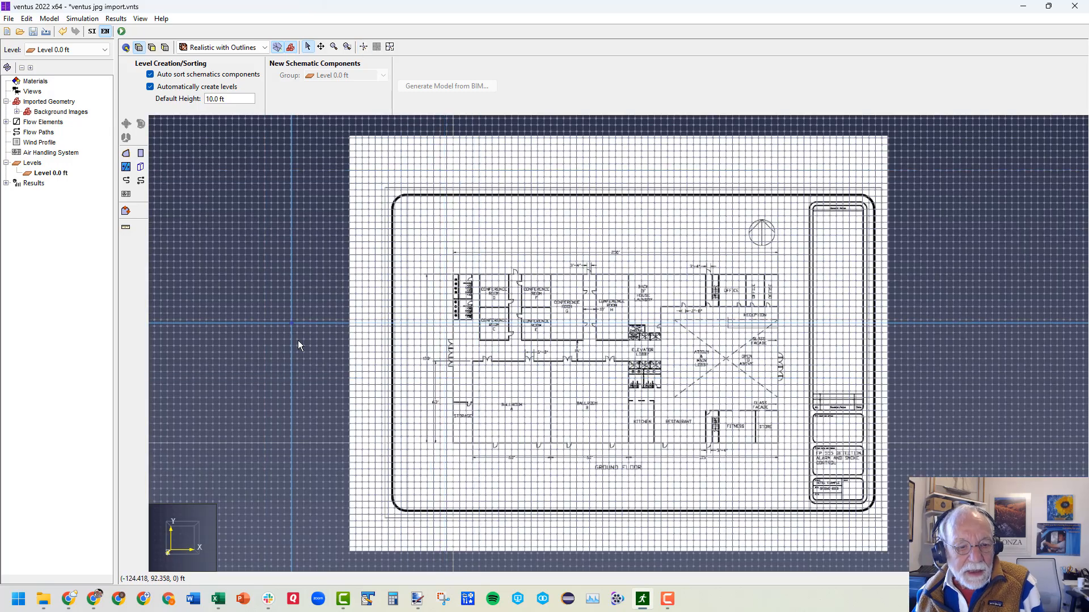
scroll(546, 399, "up", 3)
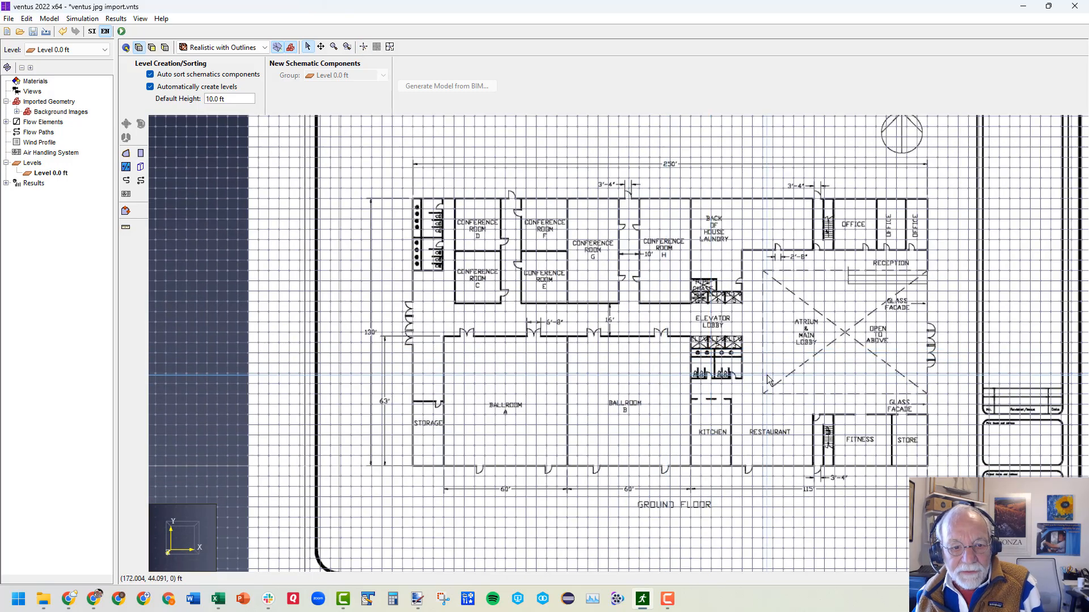
scroll(879, 389, "up", 2)
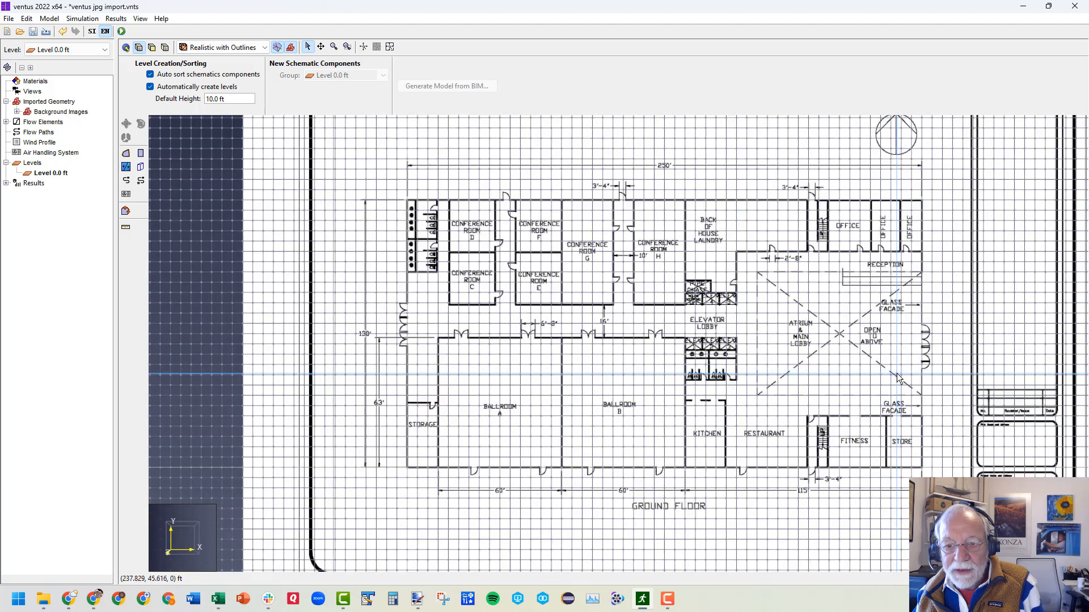
scroll(876, 374, "up", 2)
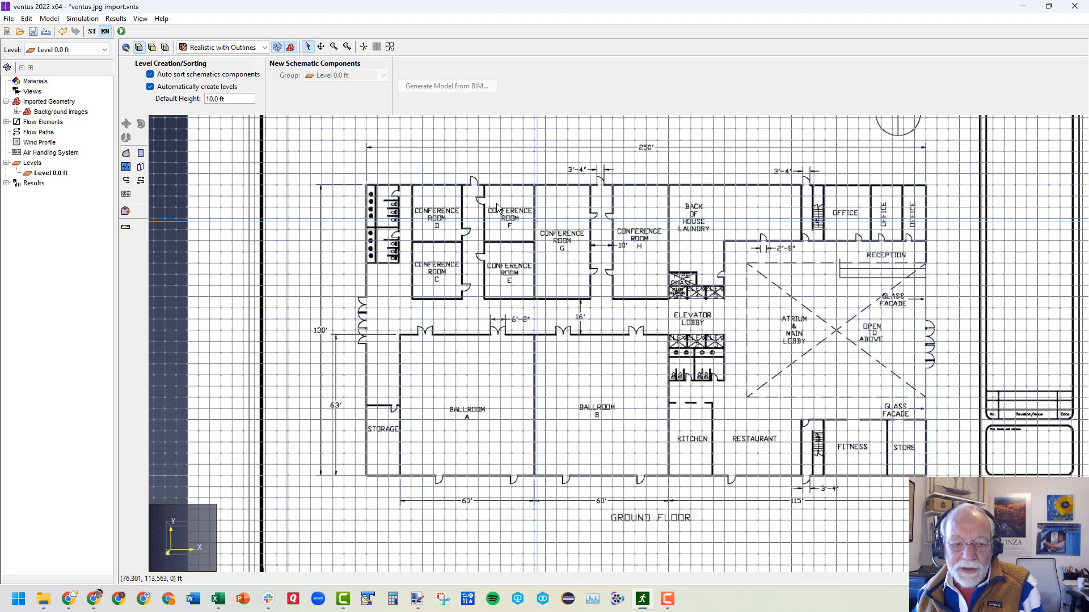
- Turn the snap grid display off and on again over the floor plan
left_click(140, 19)
left_click(164, 45)
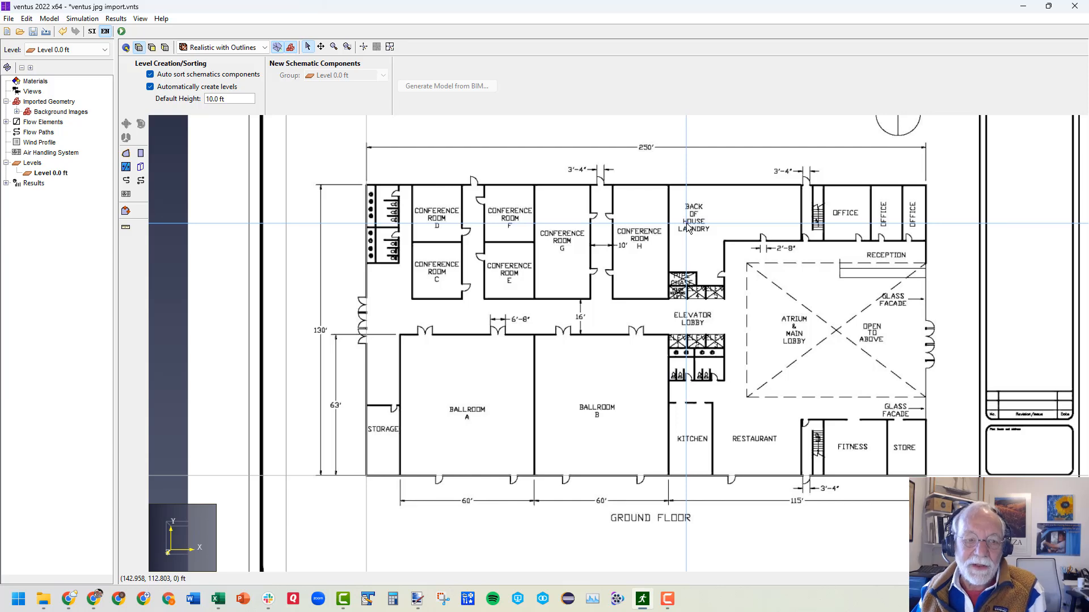
left_click(140, 18)
left_click(164, 44)
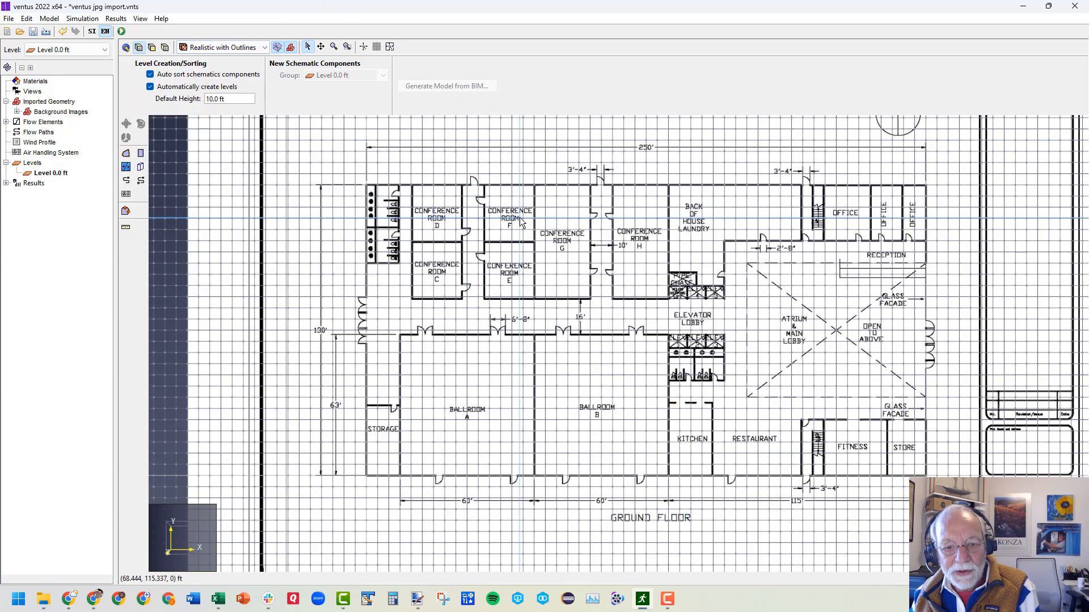
- Draw a 250 ft by 130 ft rectangular room over the whole building, from its lower-left to its upper-right outer corner
scroll(781, 334, "up", 2)
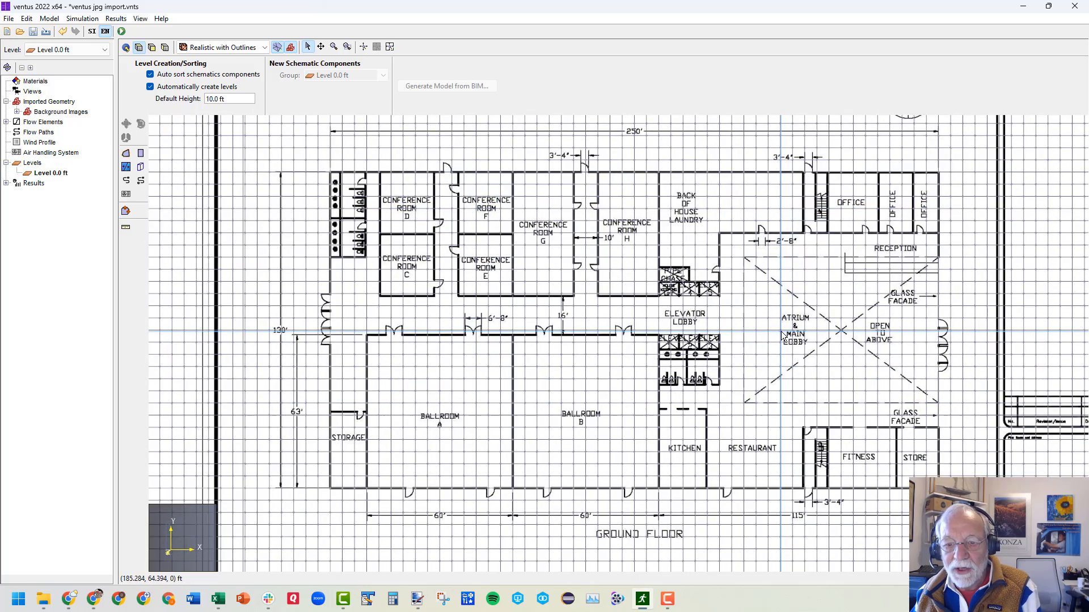
scroll(781, 335, "up", 1)
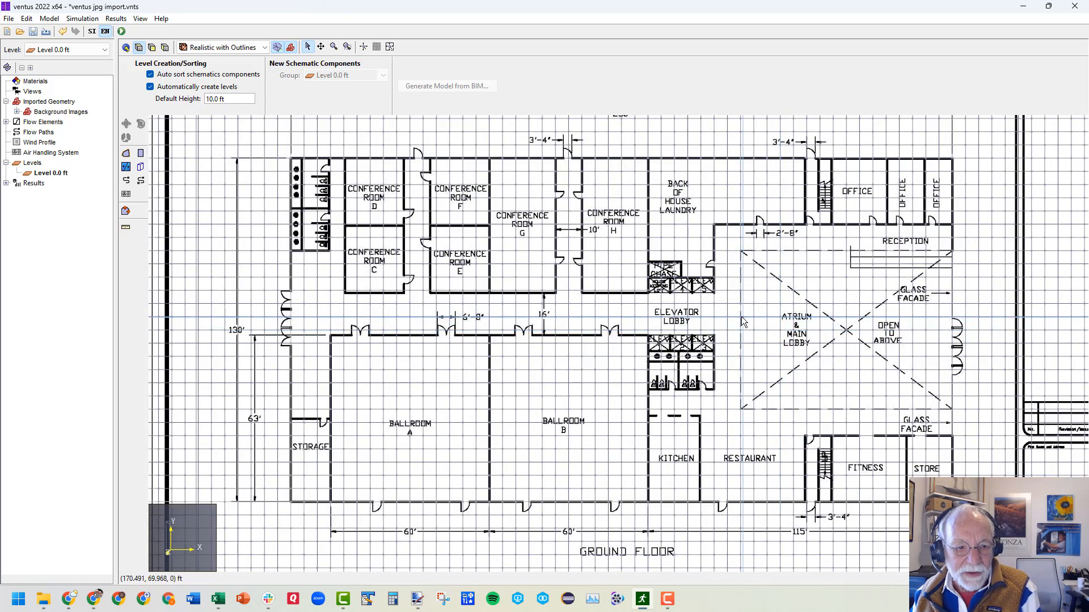
scroll(716, 340, "up", 1)
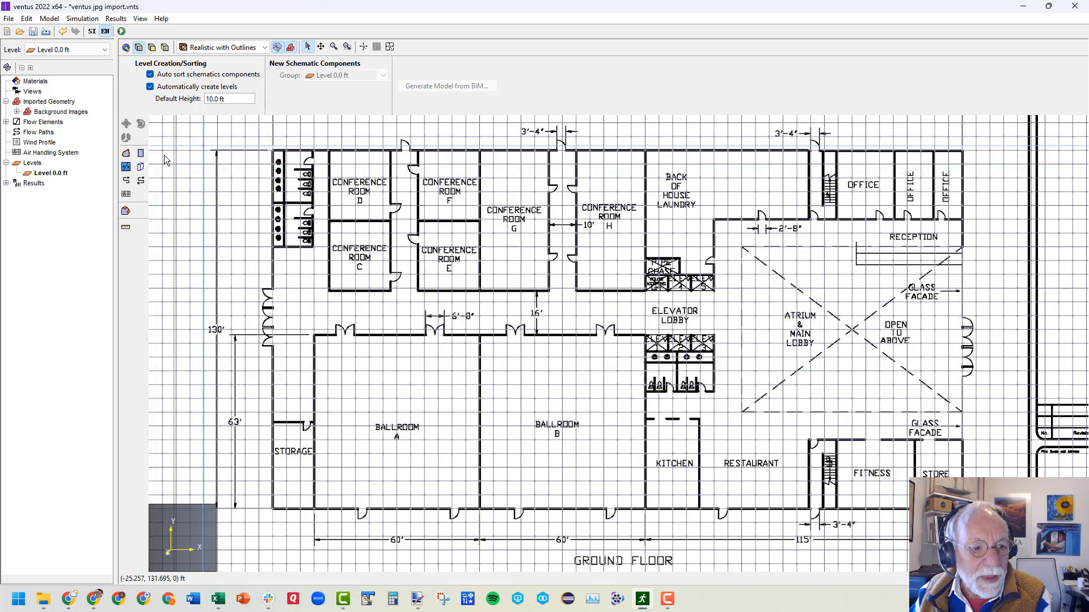
left_click(274, 510)
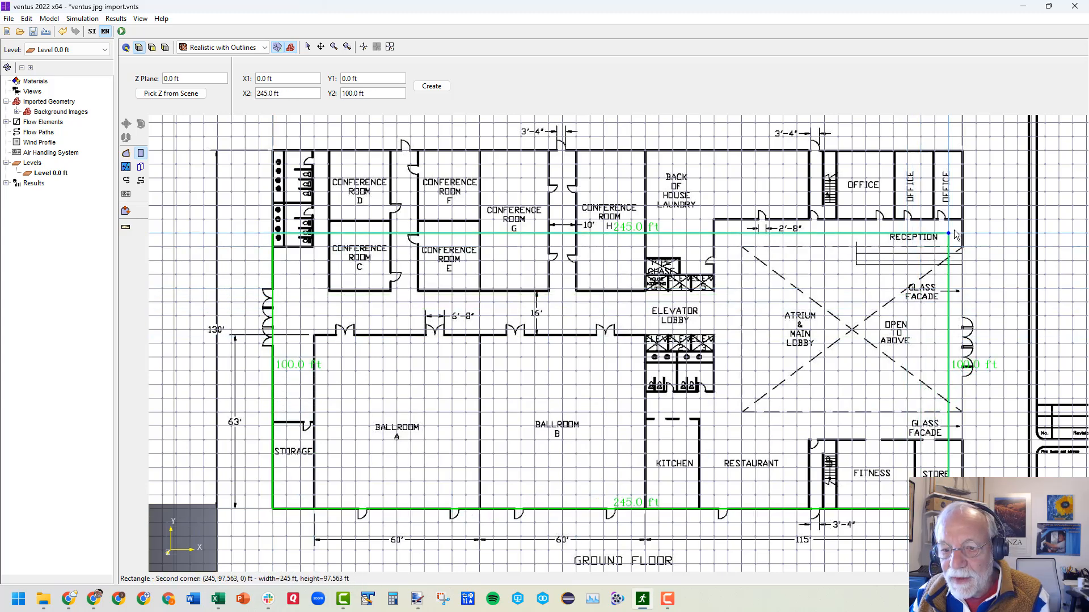
left_click(964, 151)
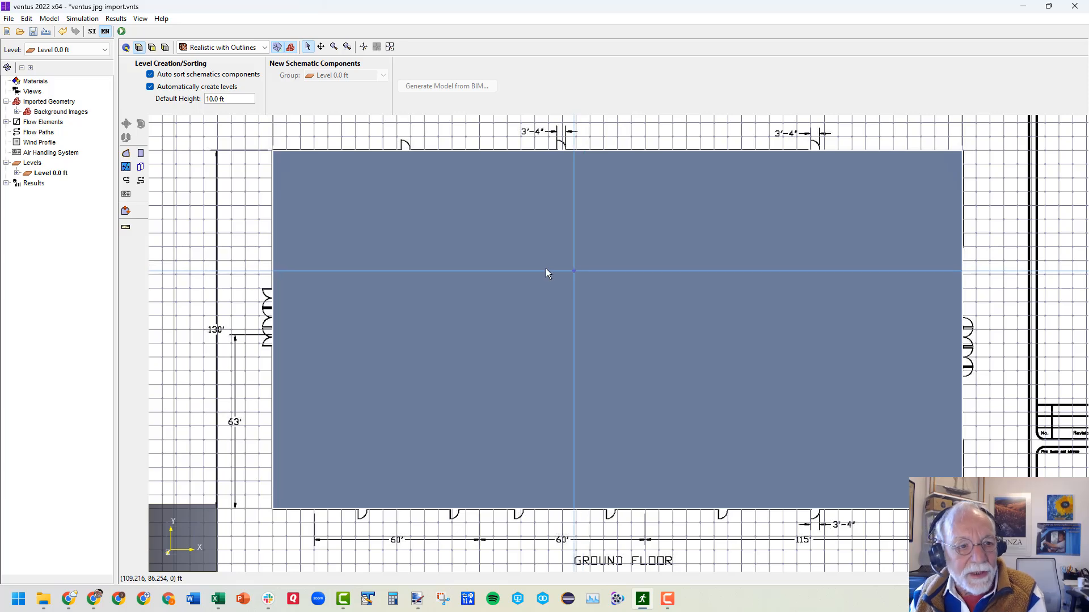
- Set the opacity of the building-wide room to 20 % and deselect it
left_click(475, 240)
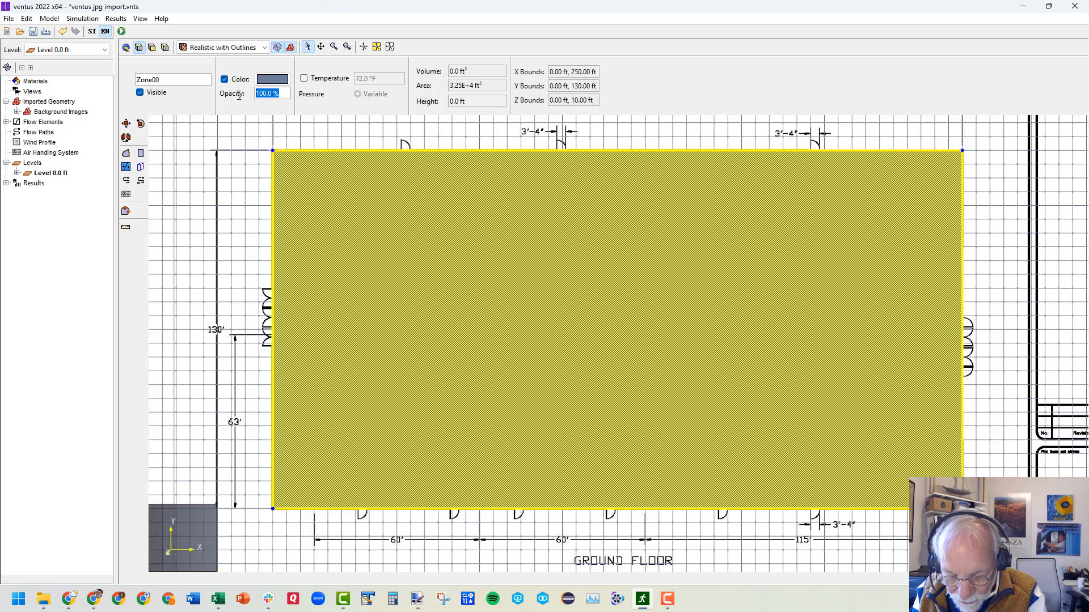
type("20")
key("Tab")
left_click(68, 269)
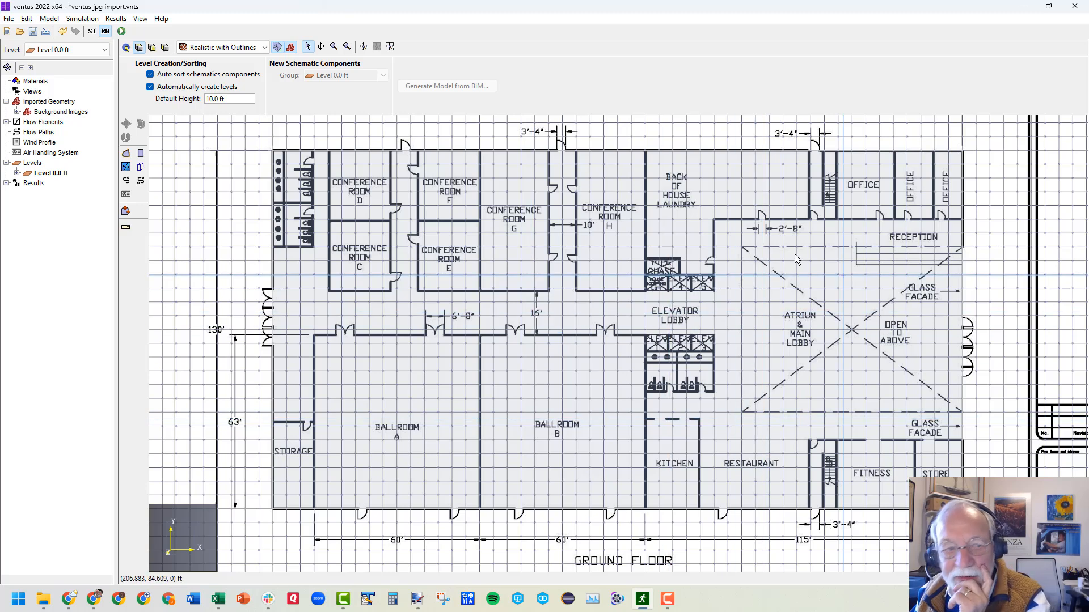
- Draw a 90 ft by 80 ft rectangular room over the atrium, main lobby and reception area
left_click(141, 152)
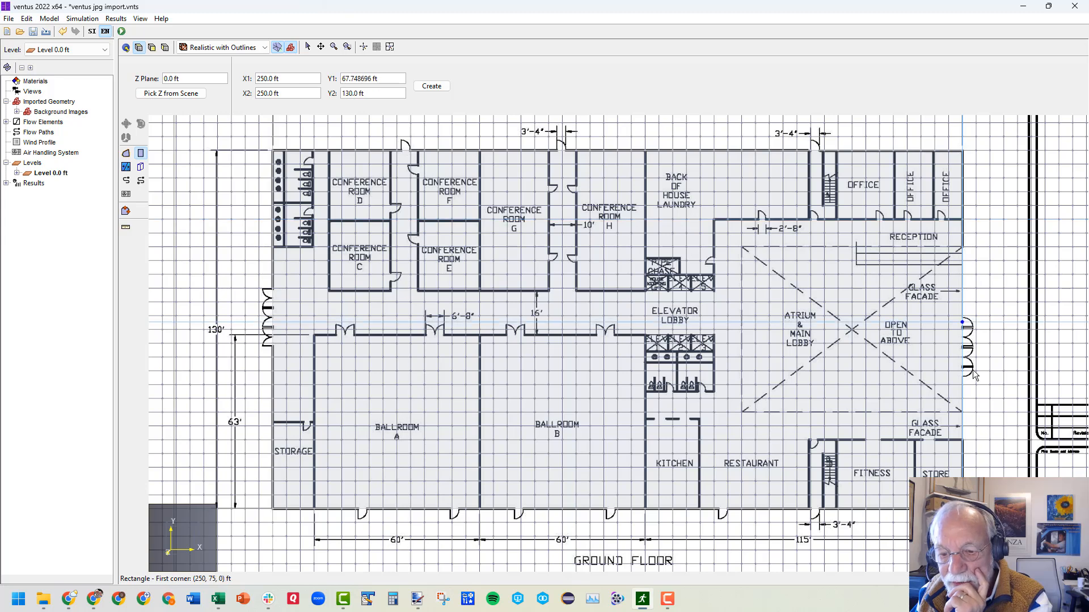
left_click(961, 438)
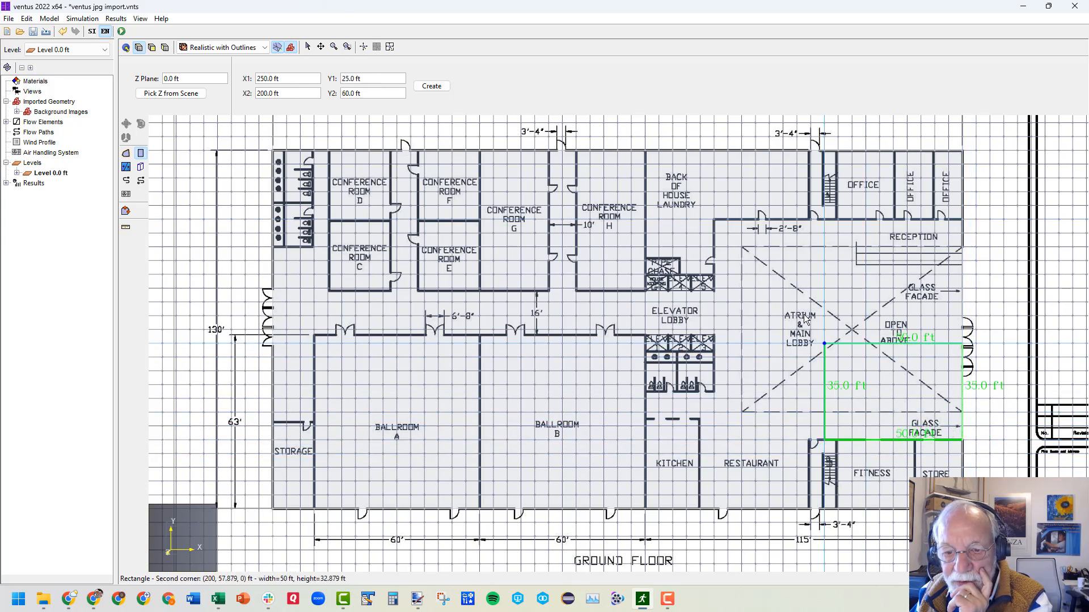
left_click(716, 220)
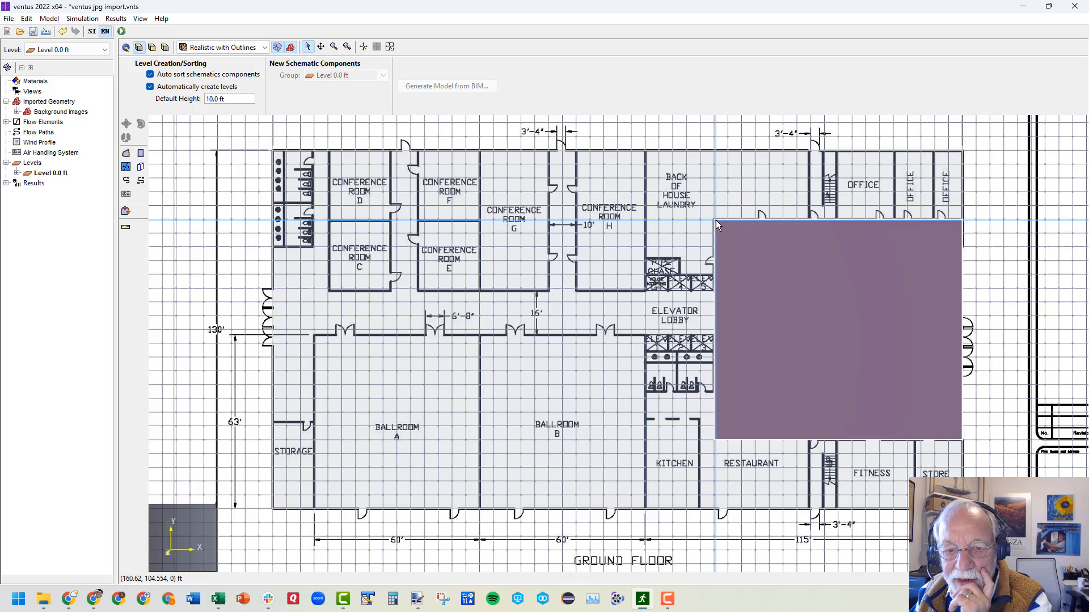
- Set the opacity of the atrium room to 20 % and deselect it
left_click(832, 297)
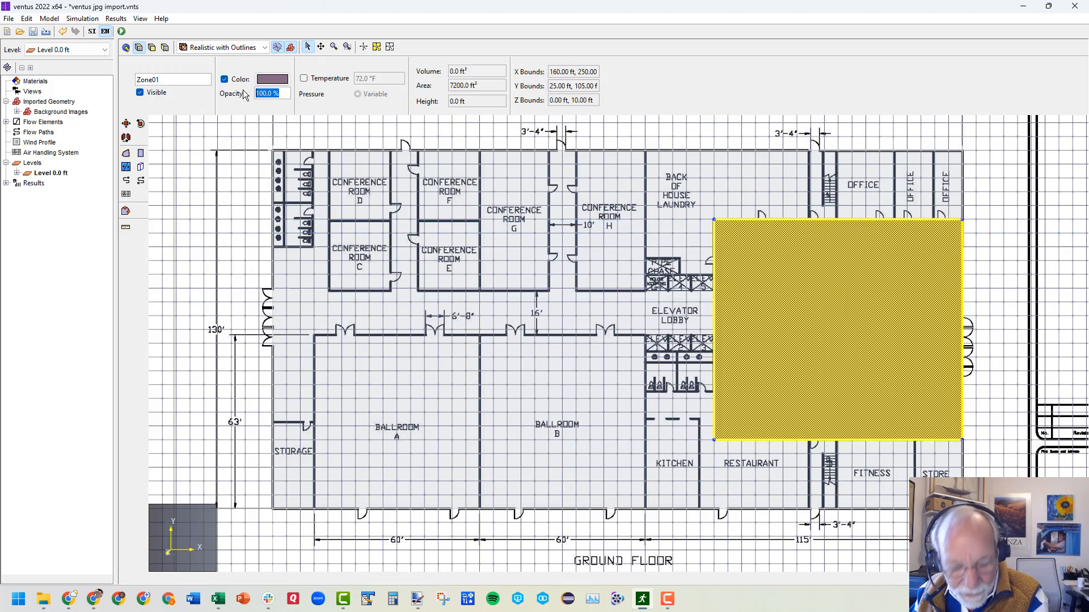
type("20")
key("Tab")
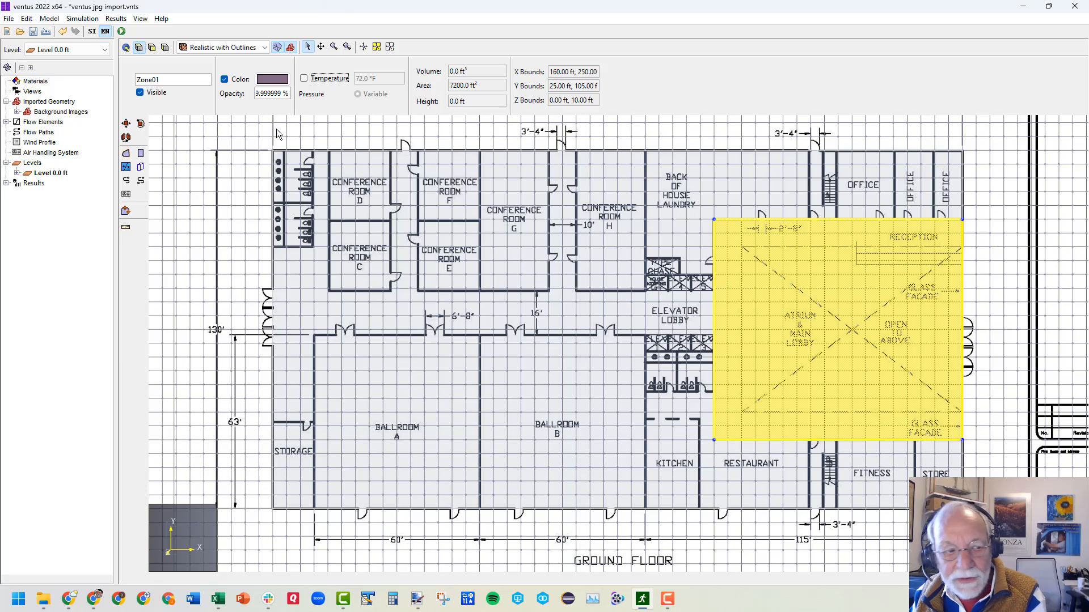
left_click(96, 319)
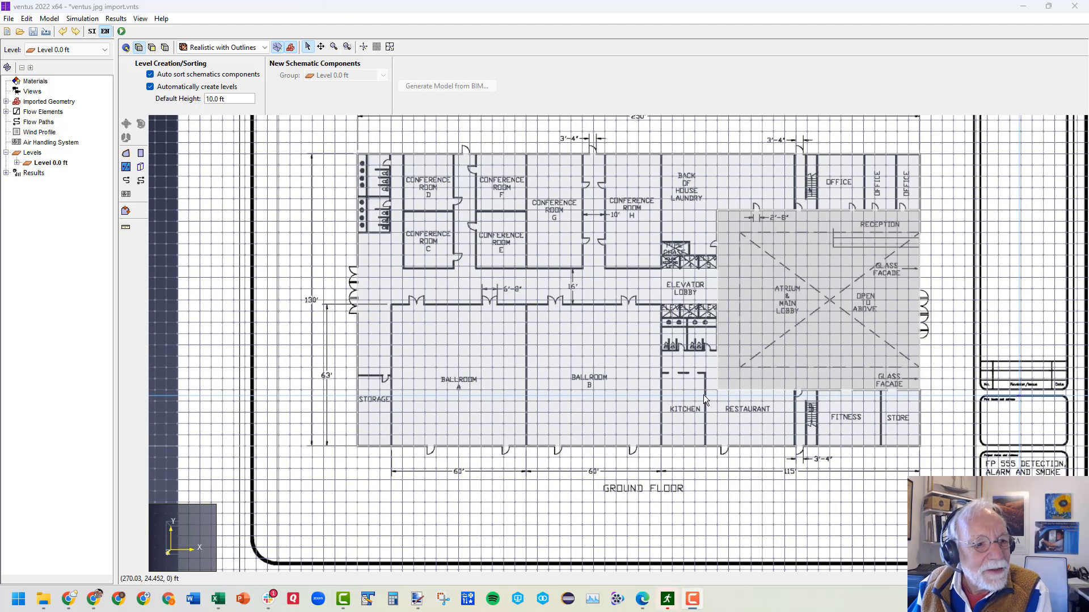
- Check the snap grid spacing, accept it as is, and hide the snap grid
left_click(140, 18)
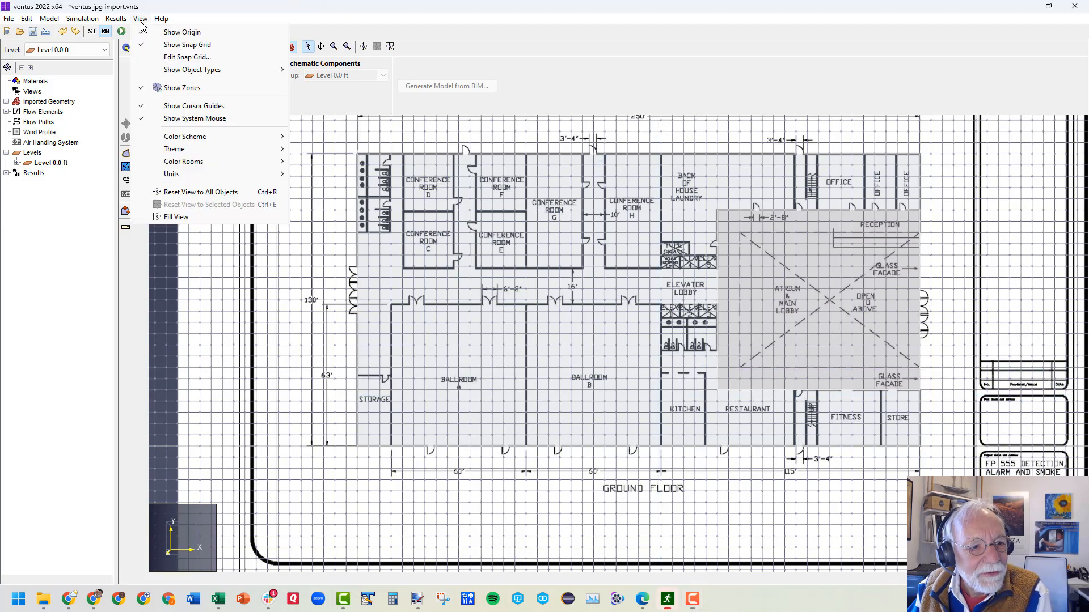
left_click(181, 59)
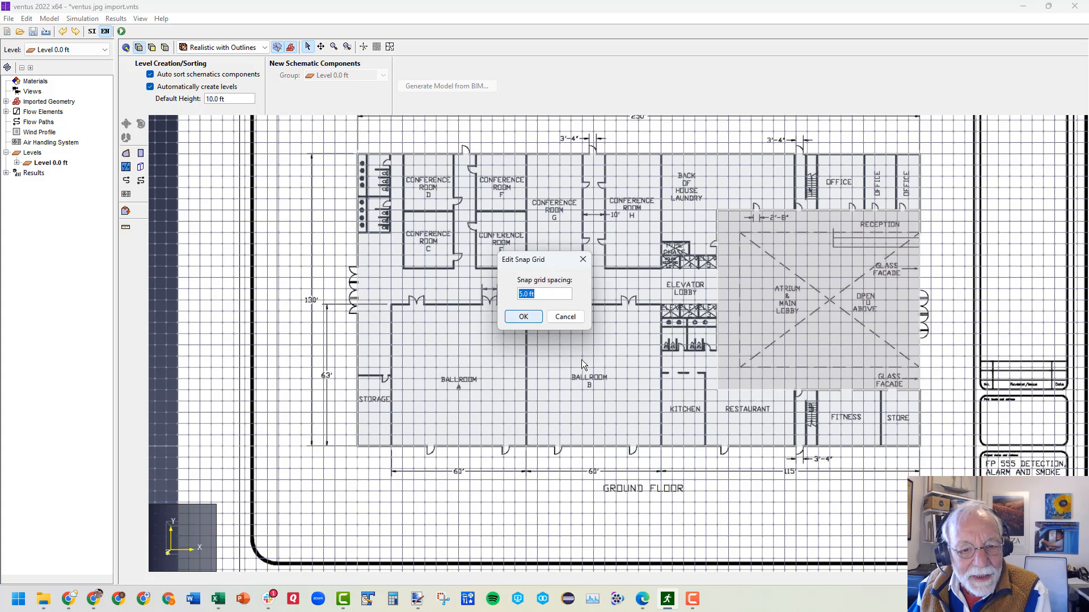
left_click(523, 316)
left_click(140, 18)
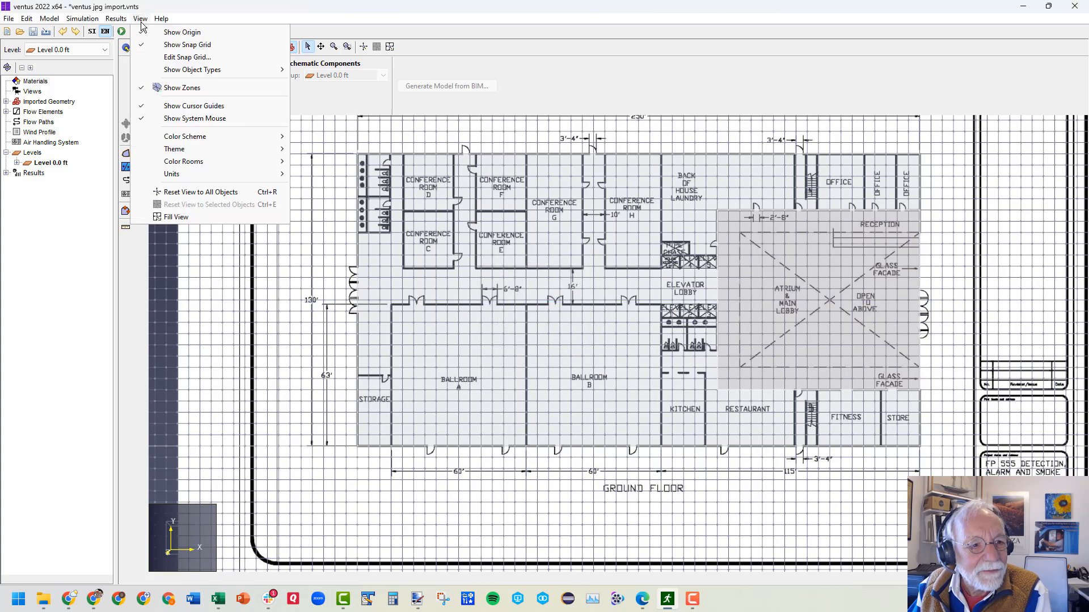
left_click(173, 46)
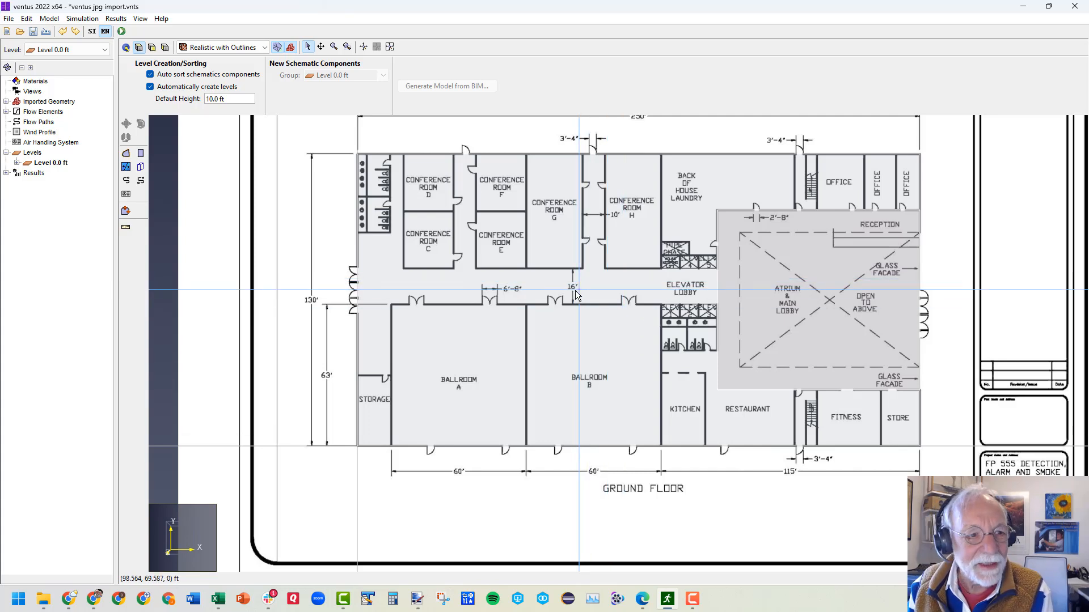
- Draw a rectangular corridor room about 160 ft by 16 ft from the atrium's left wall to the building's left outer wall, above the ballrooms
left_click(140, 154)
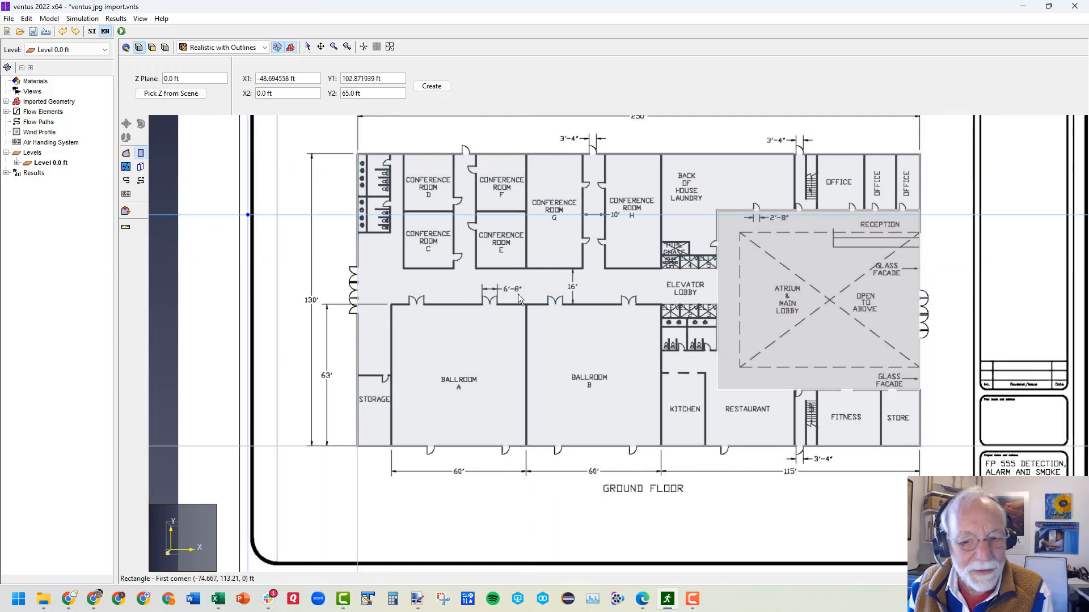
left_click(716, 270)
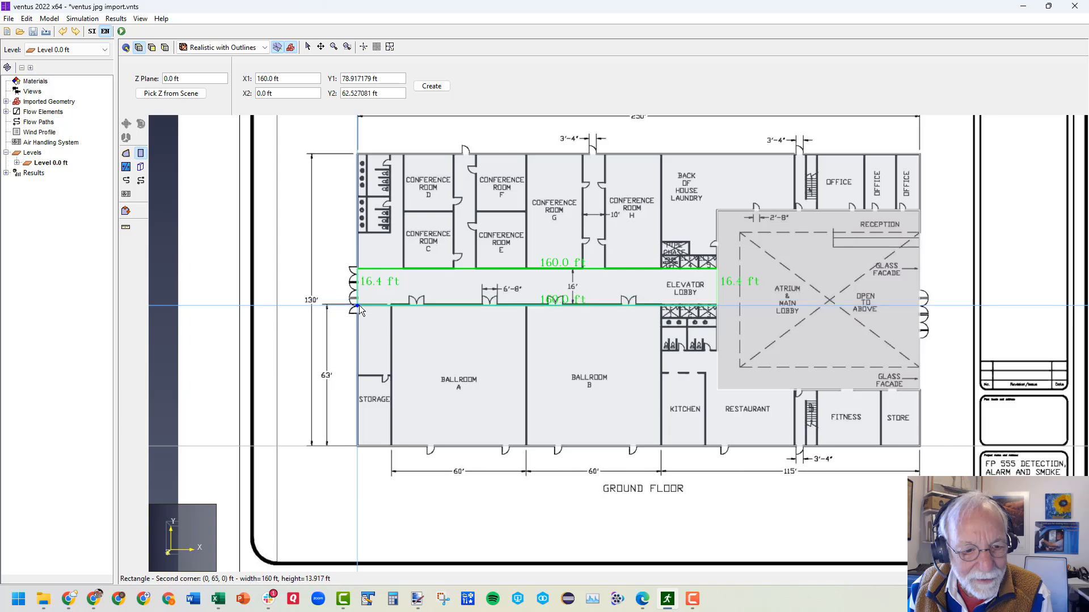
scroll(363, 302, "up", 5)
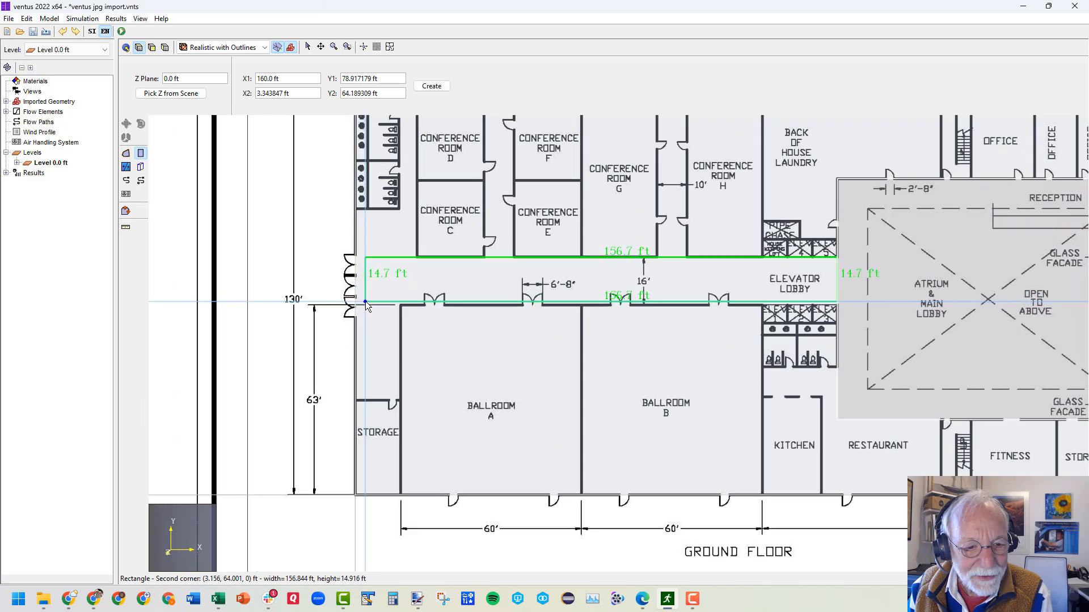
scroll(366, 301, "up", 2)
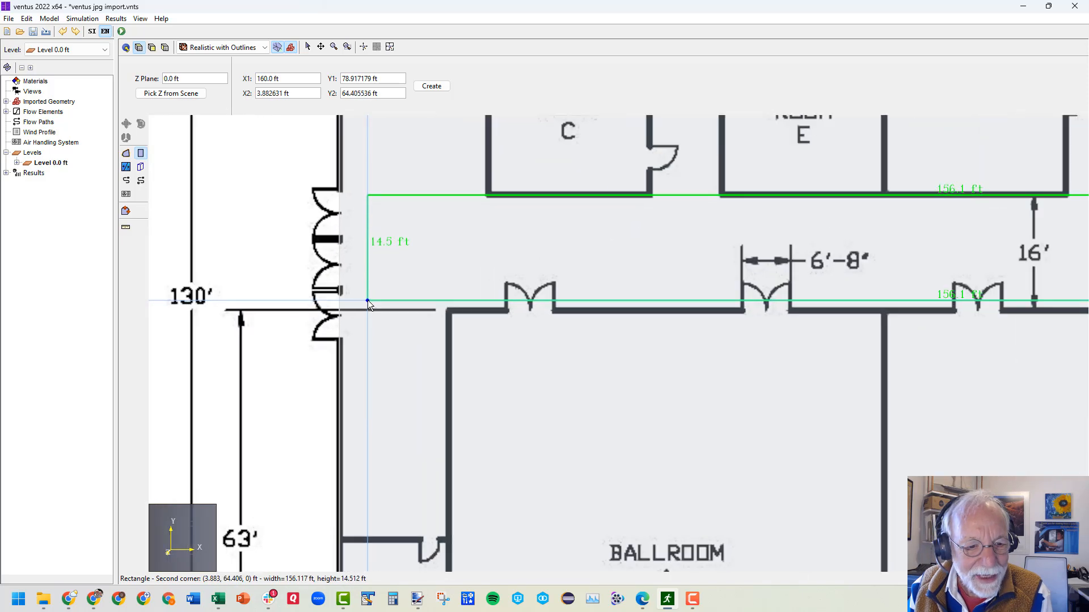
left_click(339, 309)
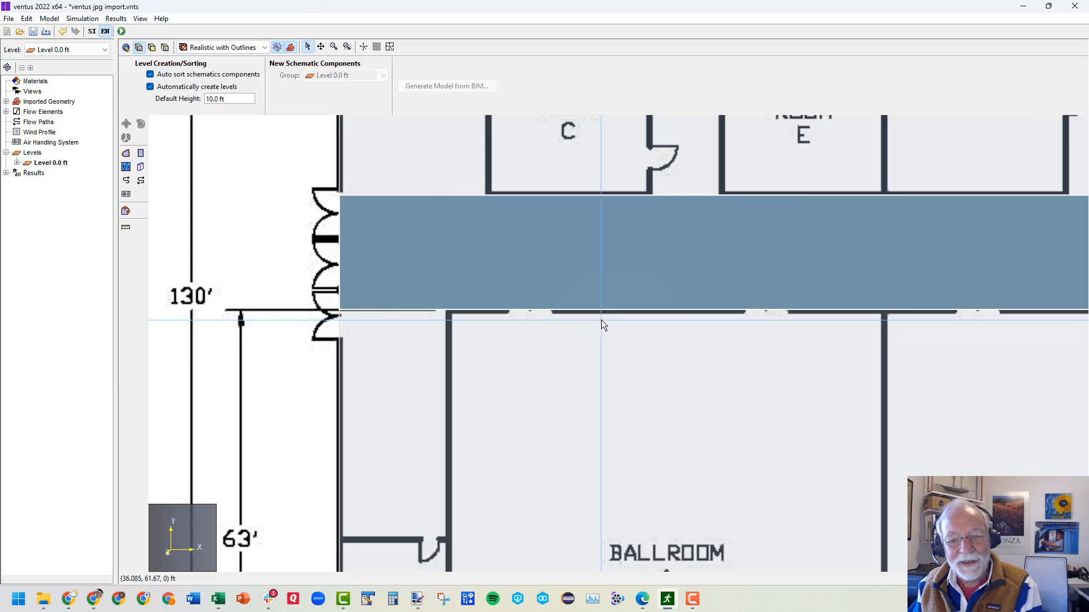
- Draw a 45 ft by 25 ft rectangular room over the three offices, from the building's upper-right corner to the stair wall above reception
scroll(602, 322, "up", 2)
scroll(605, 320, "down", 4)
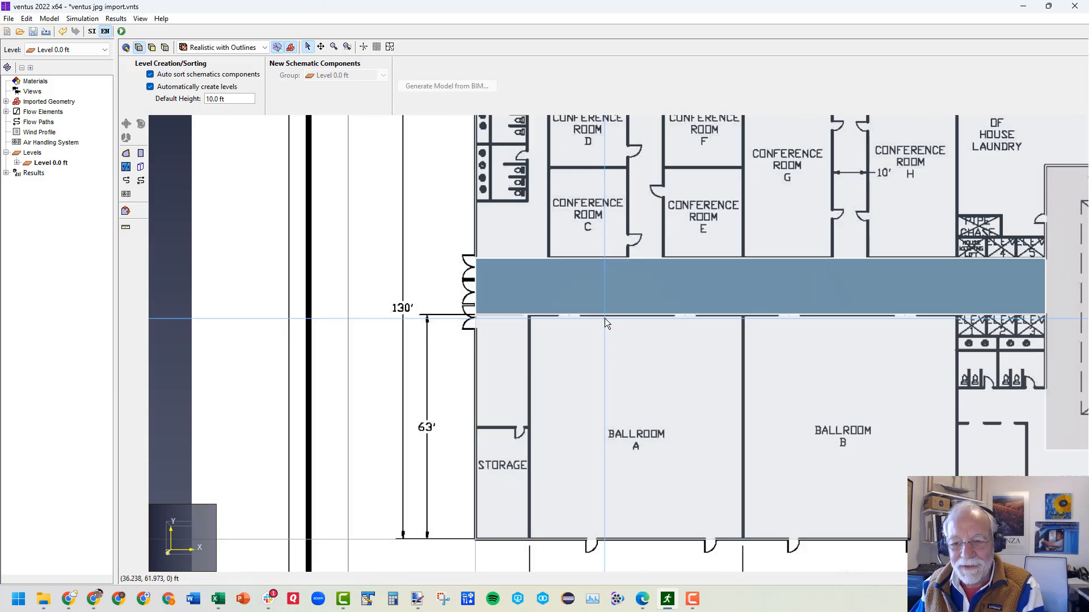
scroll(605, 318, "down", 3)
scroll(806, 299, "up", 2)
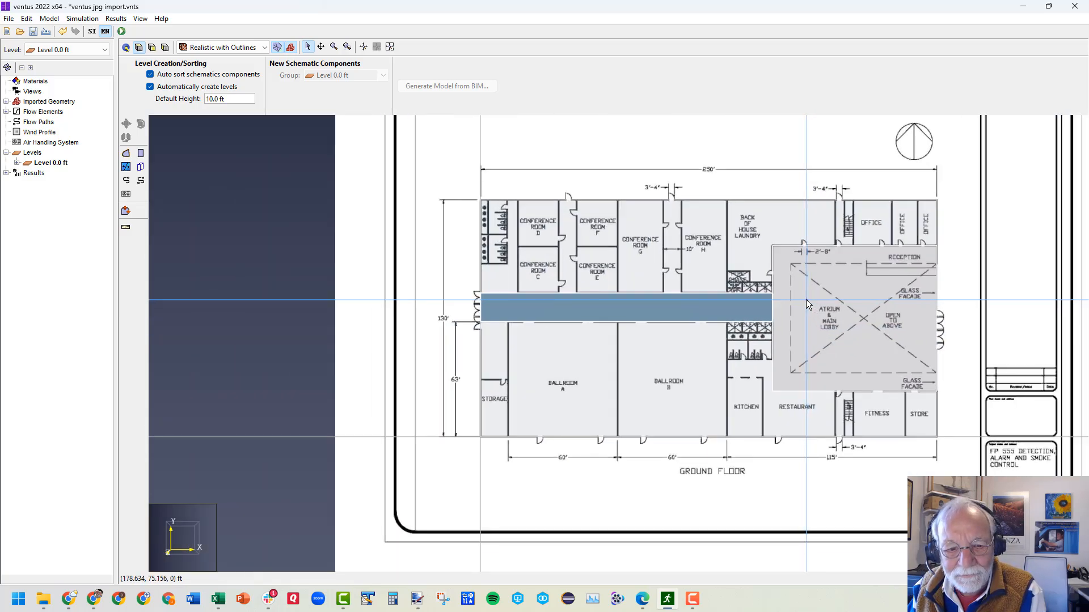
scroll(805, 300, "up", 2)
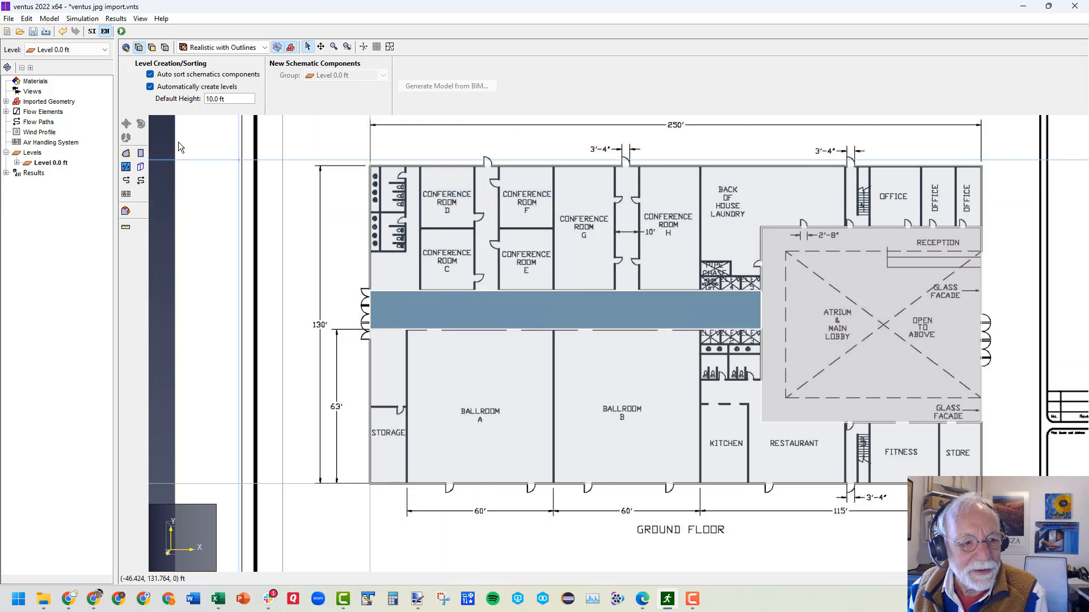
left_click(141, 153)
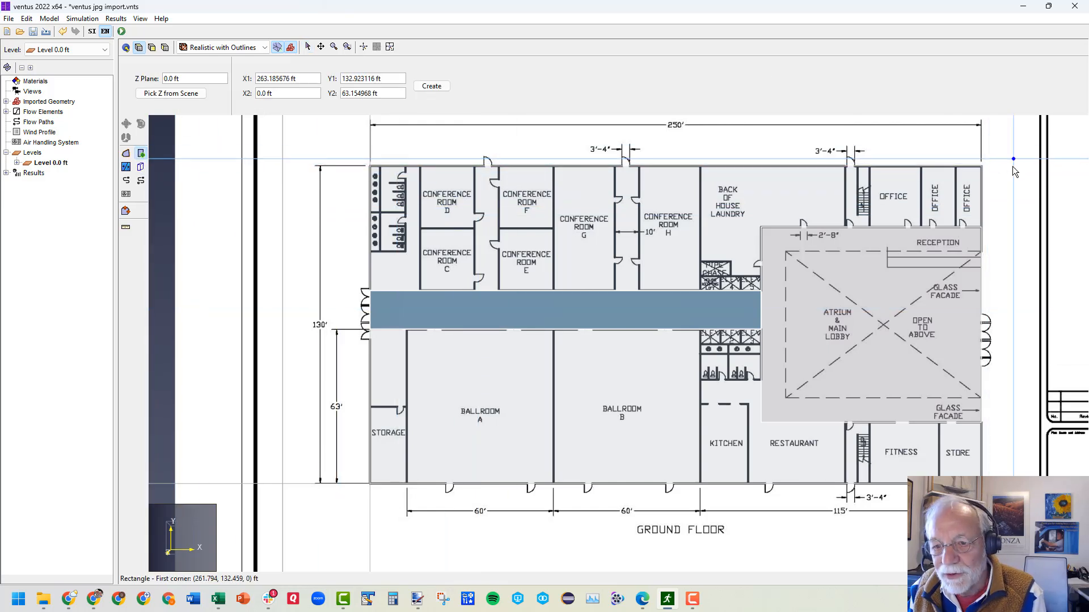
left_click(980, 167)
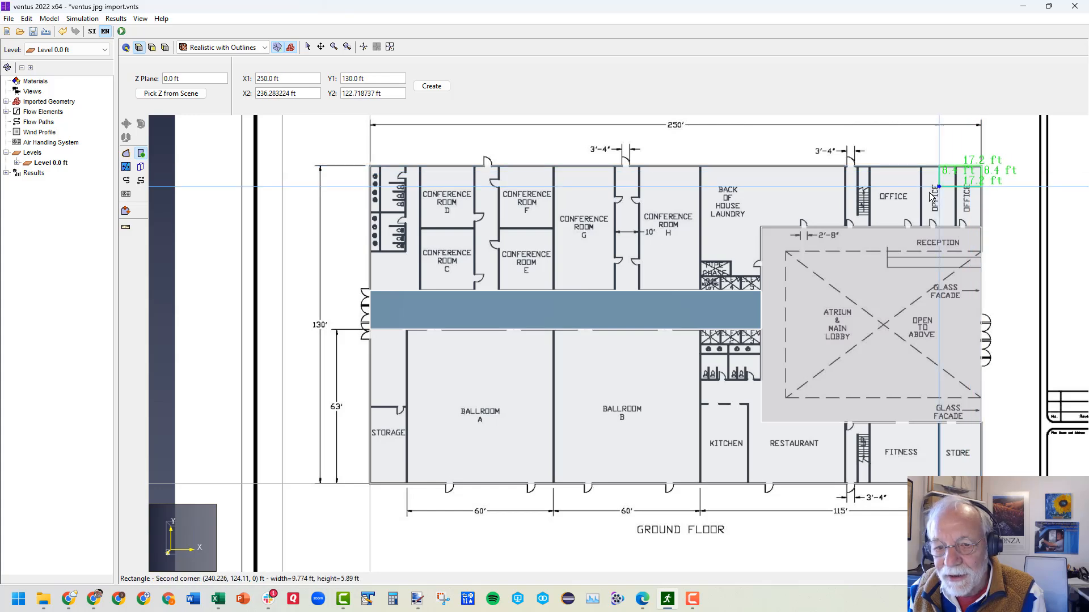
left_click(871, 227)
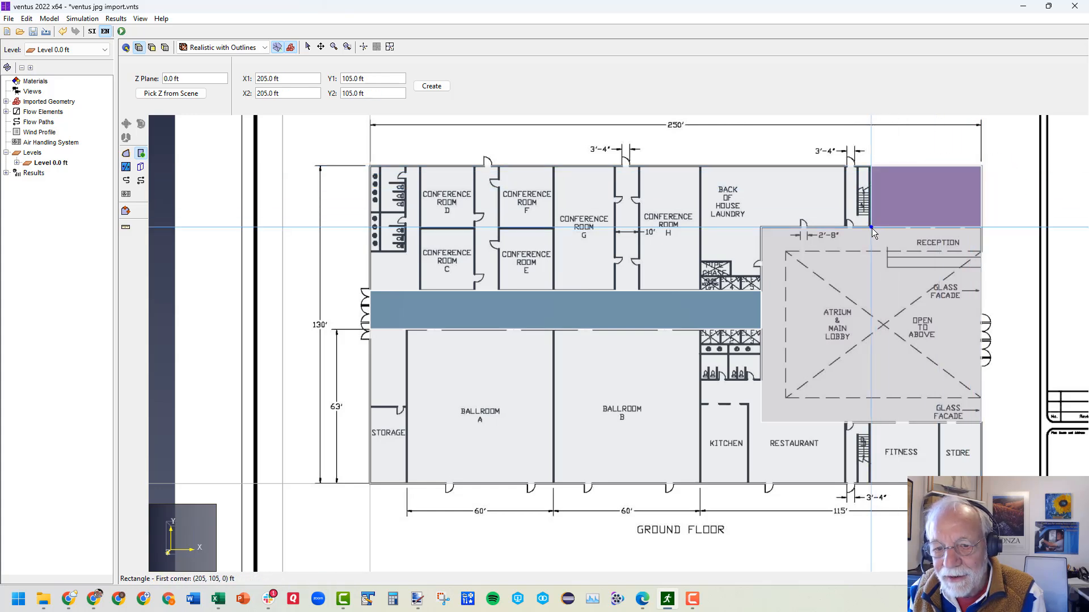
- Draw rectangular rooms over both stairwells, about 10.5 ft by 25 ft each, and a 45 ft by 25 ft room over fitness and store
left_click(871, 227)
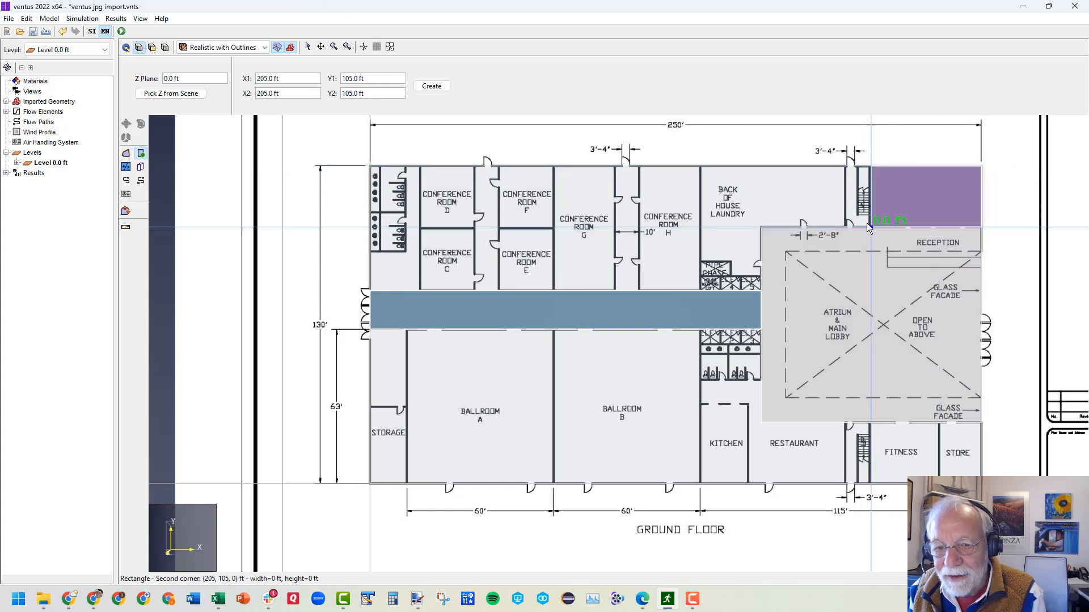
left_click(845, 166)
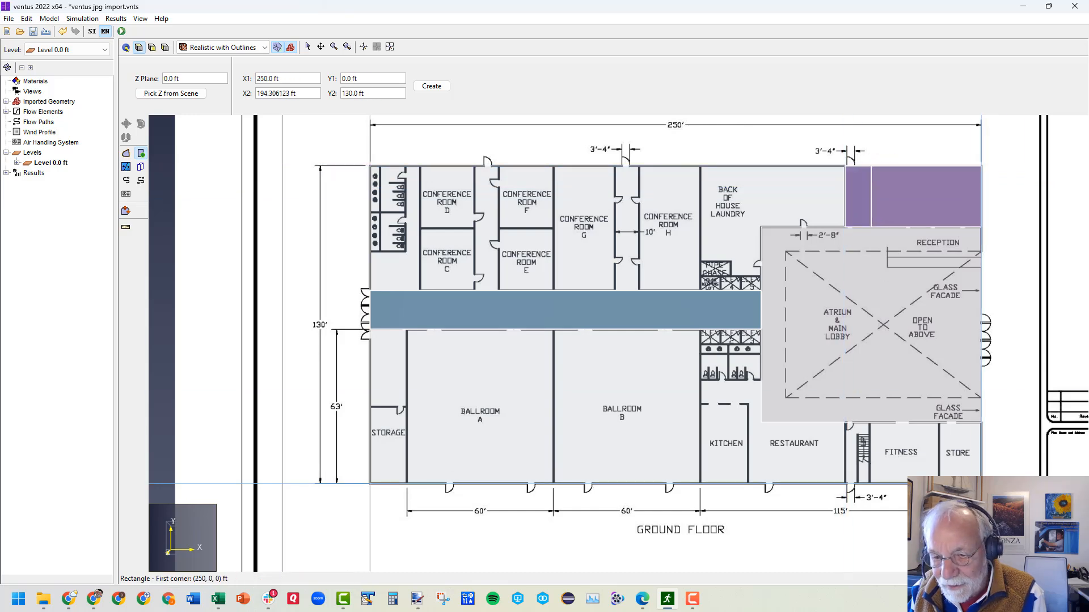
left_click(981, 483)
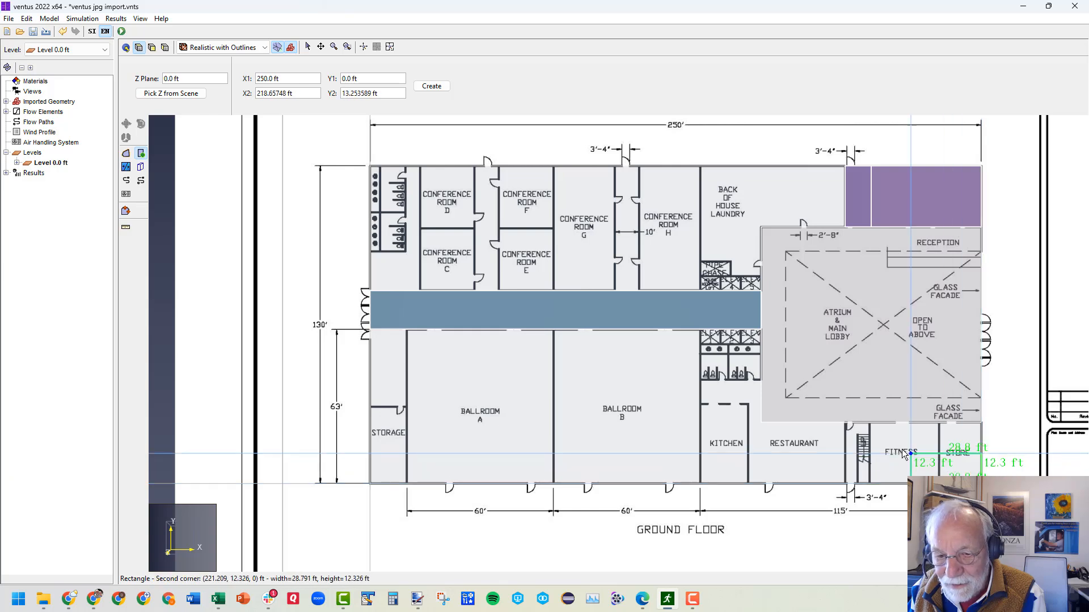
left_click(872, 423)
left_click(871, 423)
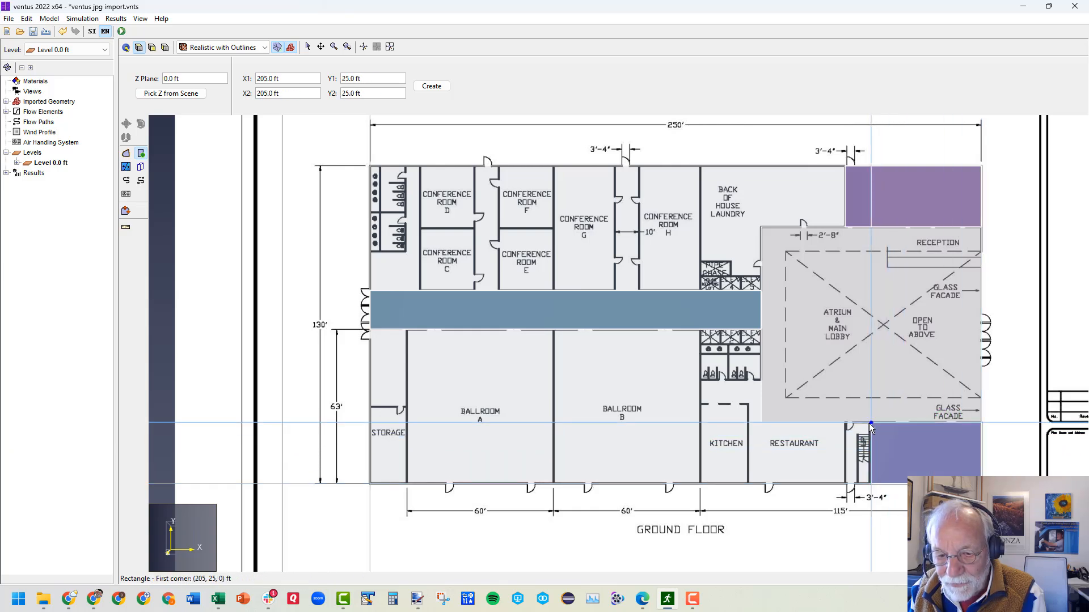
left_click(846, 480)
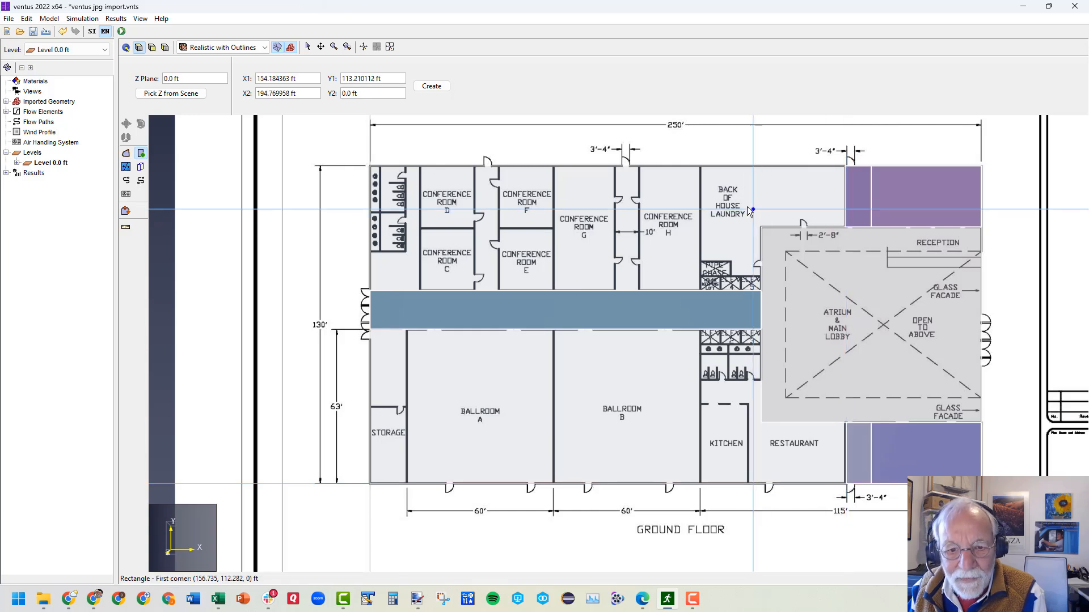
- Draw three rectangular rooms about 51 ft deep over conference room H, rooms E to G, and rooms C and D, about 25, 47.5 and 22.5 ft wide
left_click(699, 168)
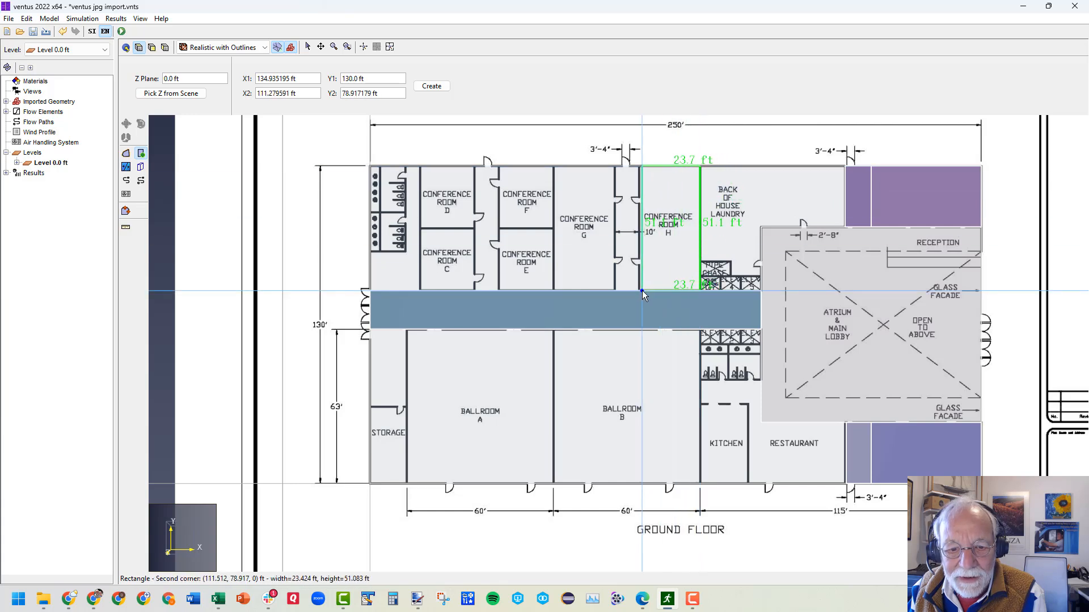
left_click(638, 289)
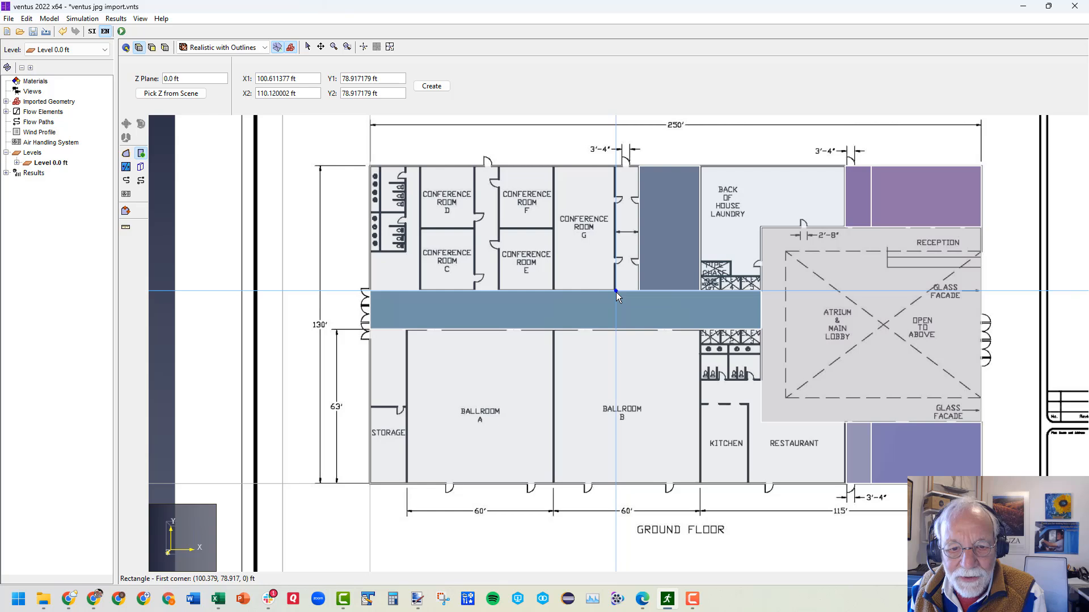
left_click(615, 291)
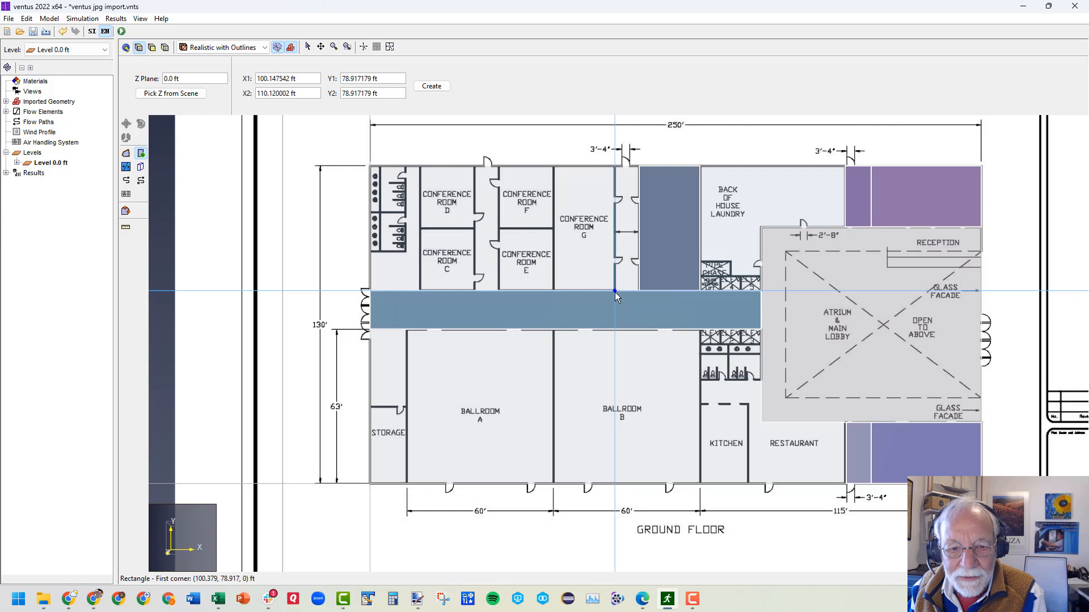
left_click(499, 165)
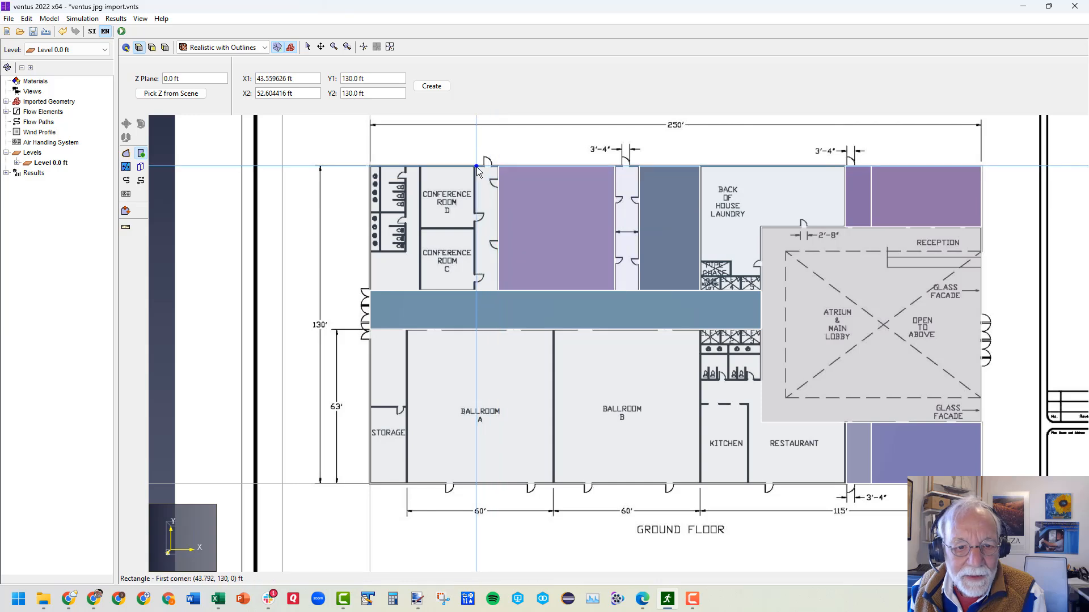
left_click(475, 165)
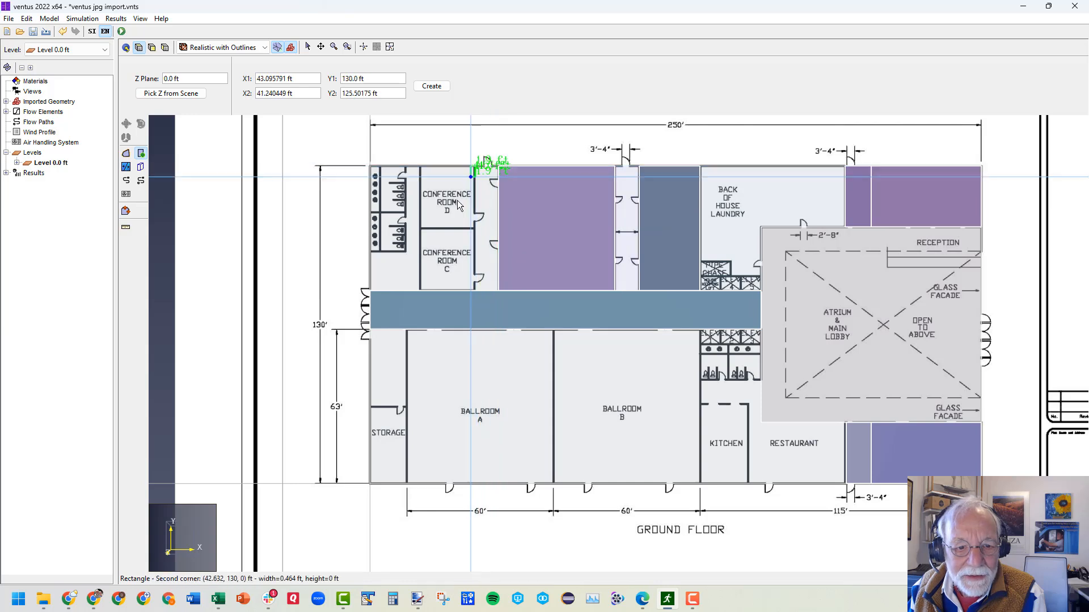
left_click(420, 291)
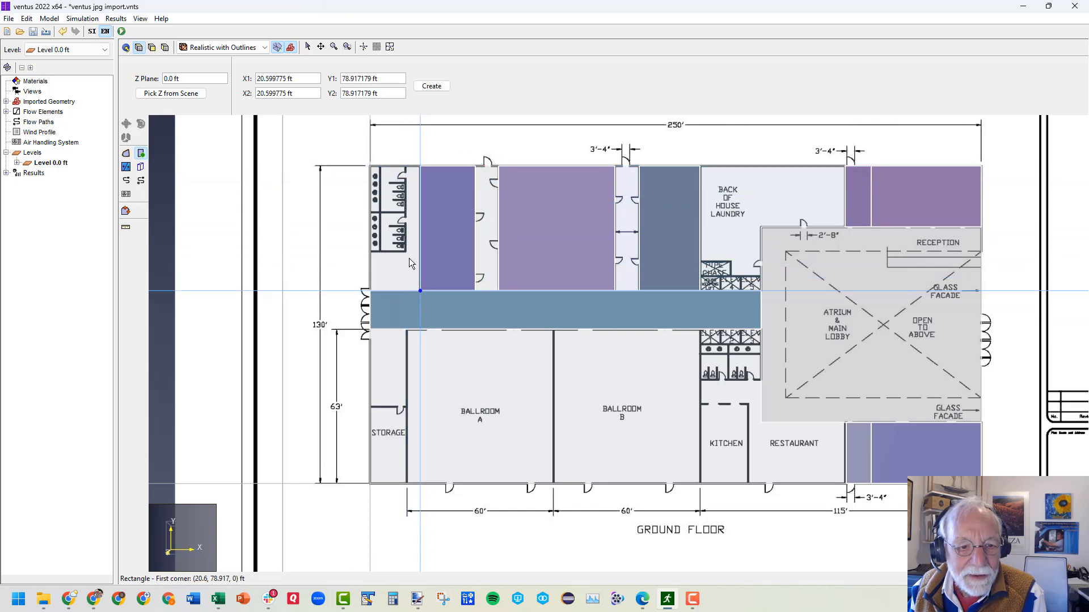
- Draw rectangular rooms over the restrooms in the building's upper-left corner, about 15 ft by 35 ft, and over storage, about 15 ft by 31.6 ft
left_click(407, 168)
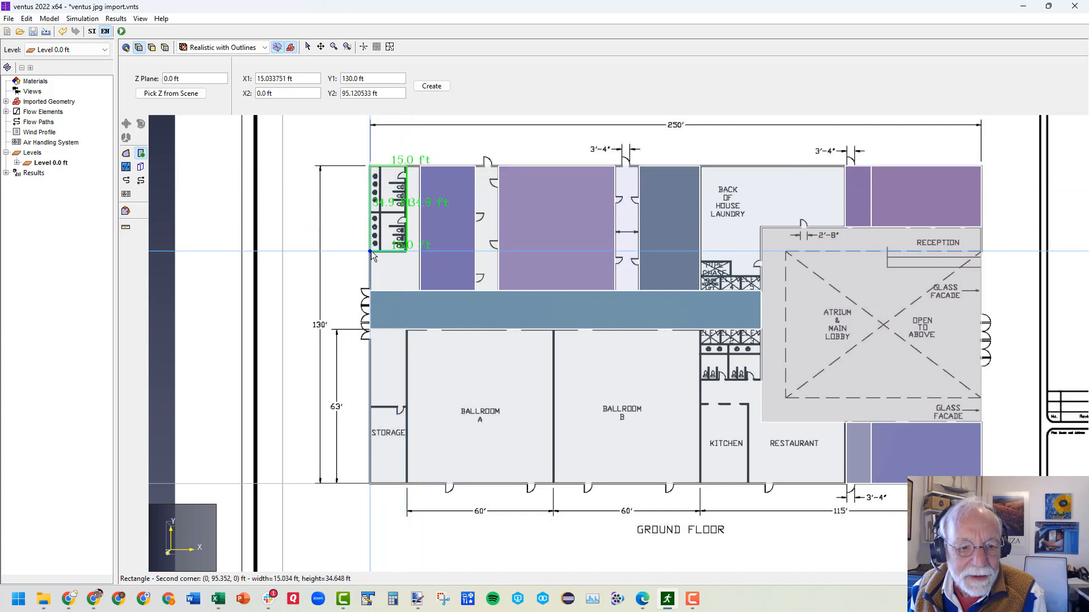
left_click(371, 251)
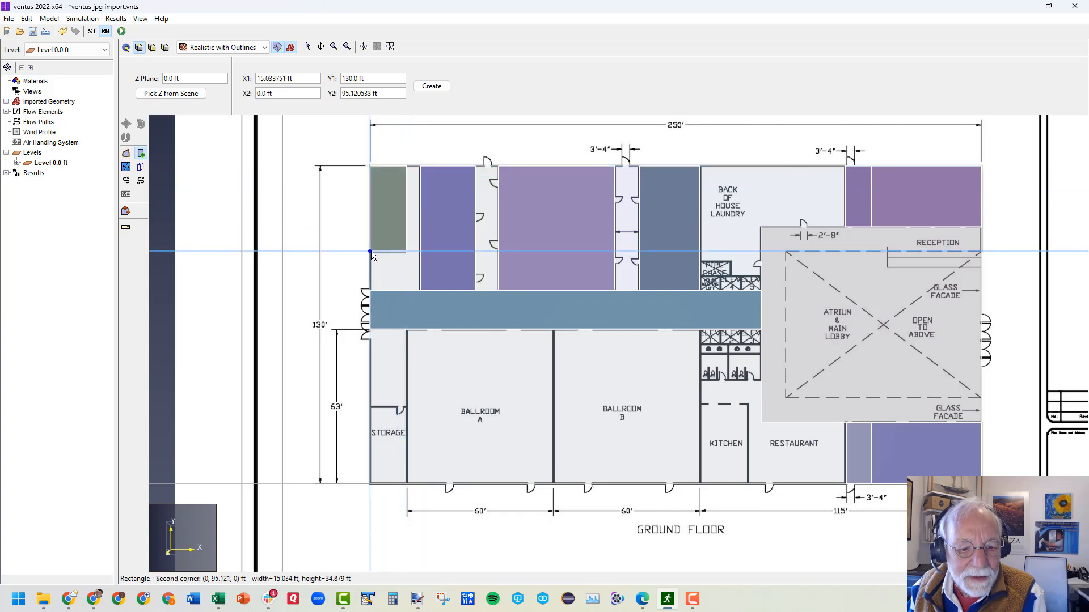
left_click(373, 407)
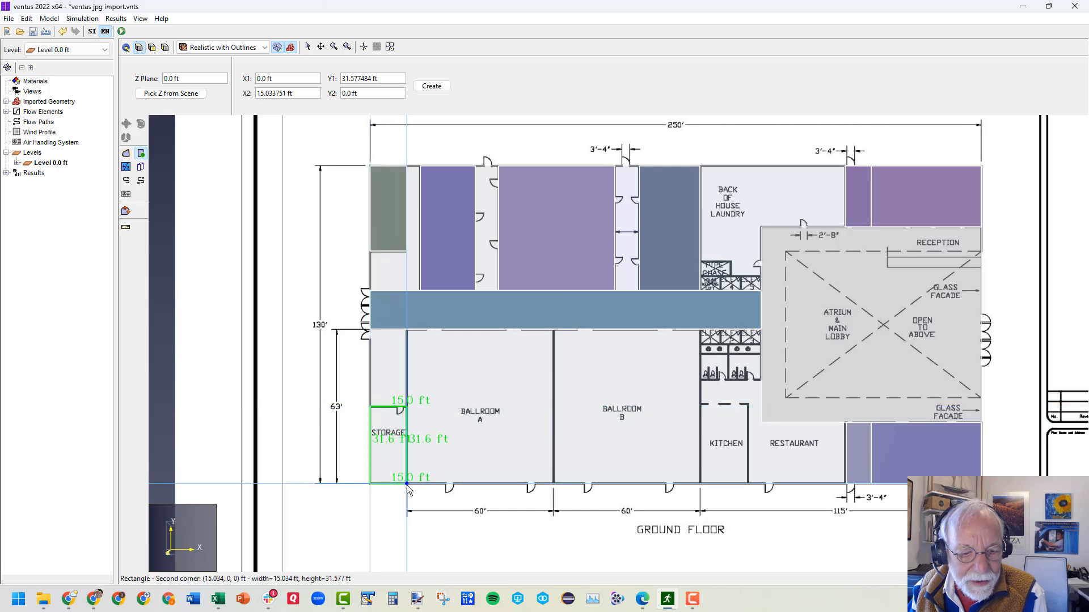
left_click(407, 485)
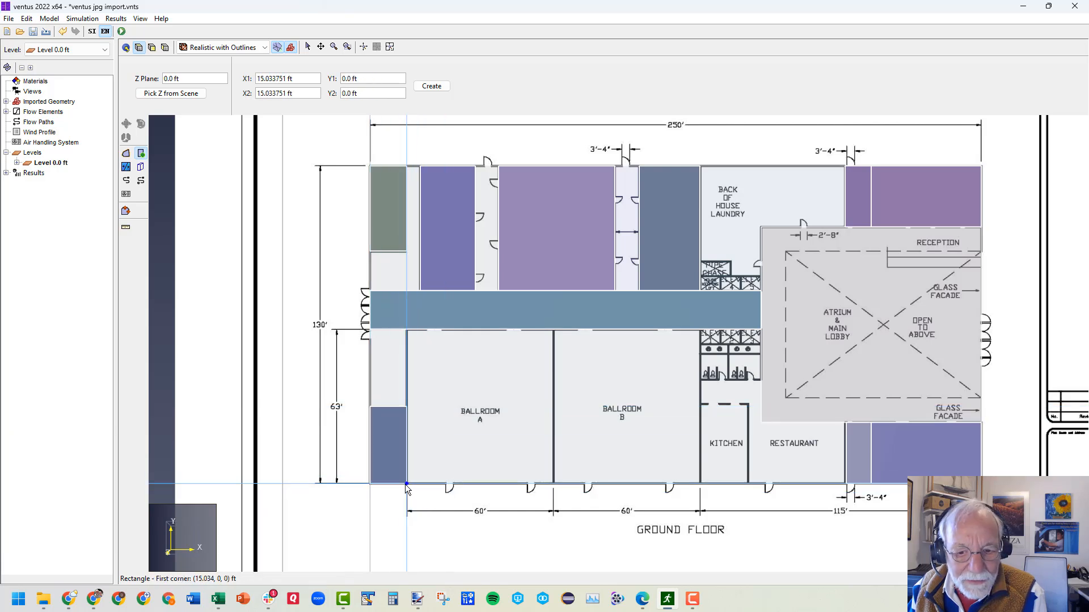
- Draw one rectangular room about 120 ft by 63 ft covering ballrooms A and B, from storage's lower-right corner to the corridor
left_click(406, 484)
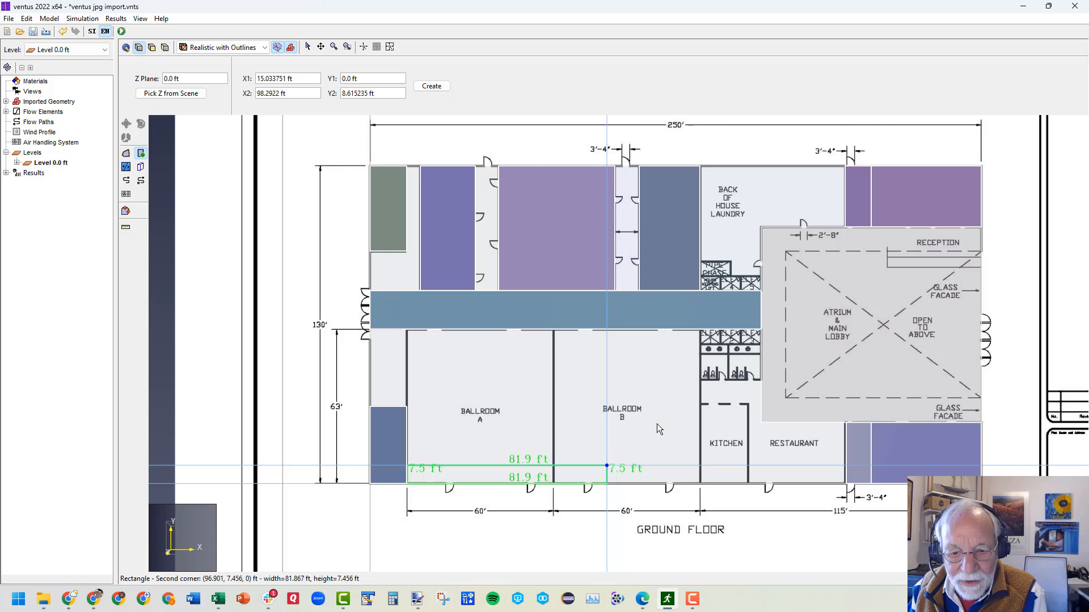
left_click(699, 331)
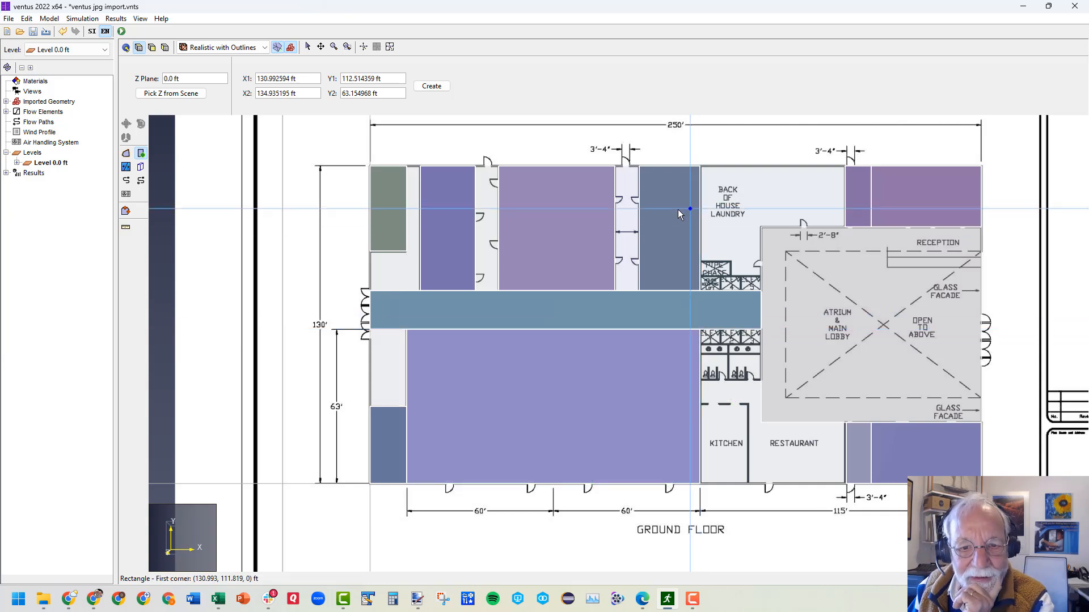
- Draw two hallway rooms about 10 ft by 51 ft between the conference blocks, and a 15 ft by 31.6 ft room between storage and the corridor
left_click(640, 165)
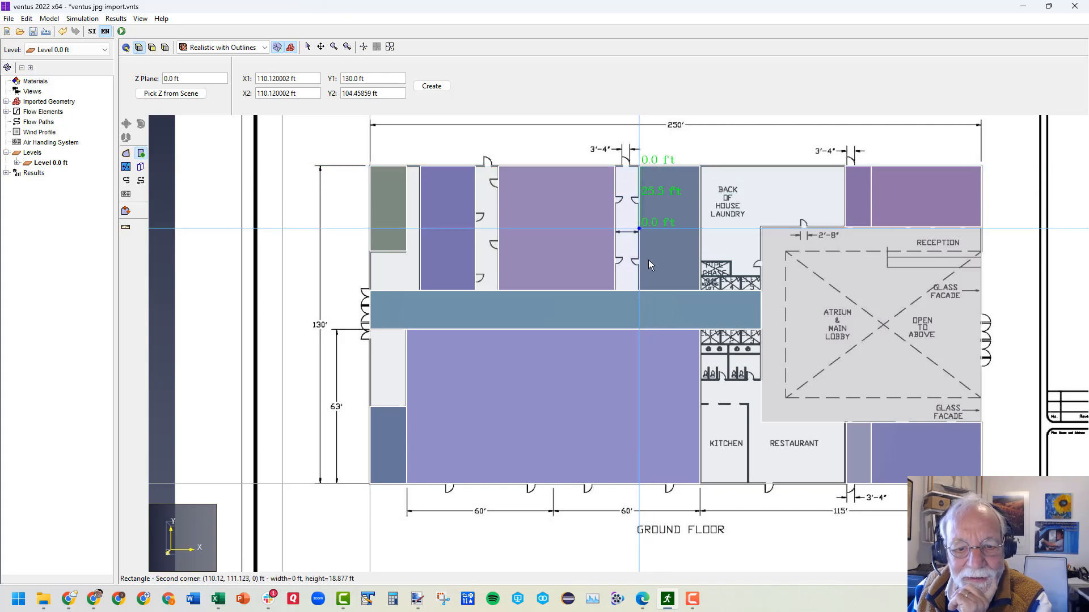
left_click(614, 289)
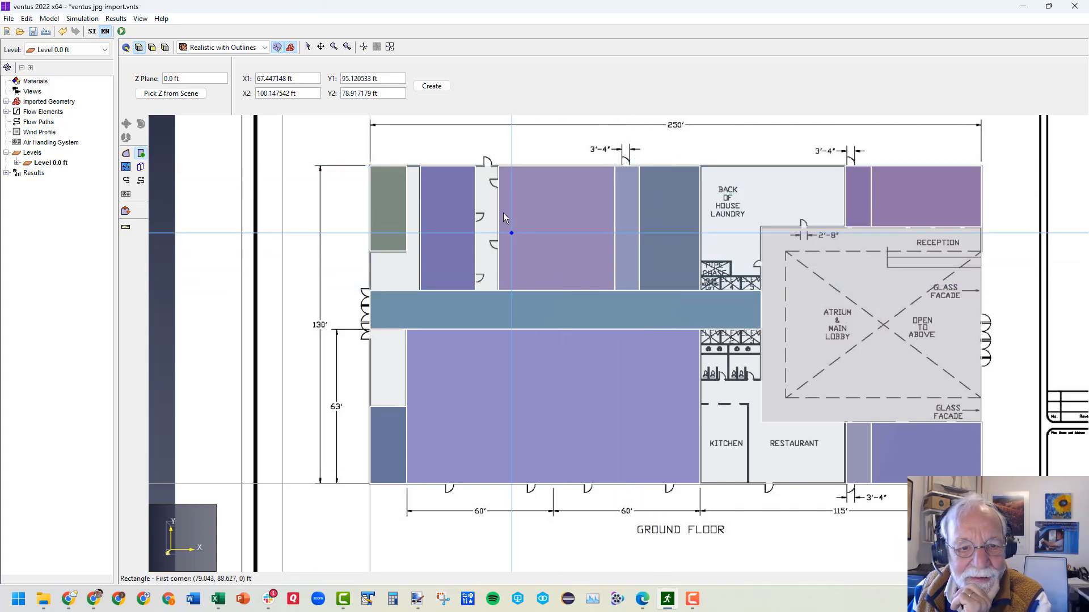
left_click(476, 290)
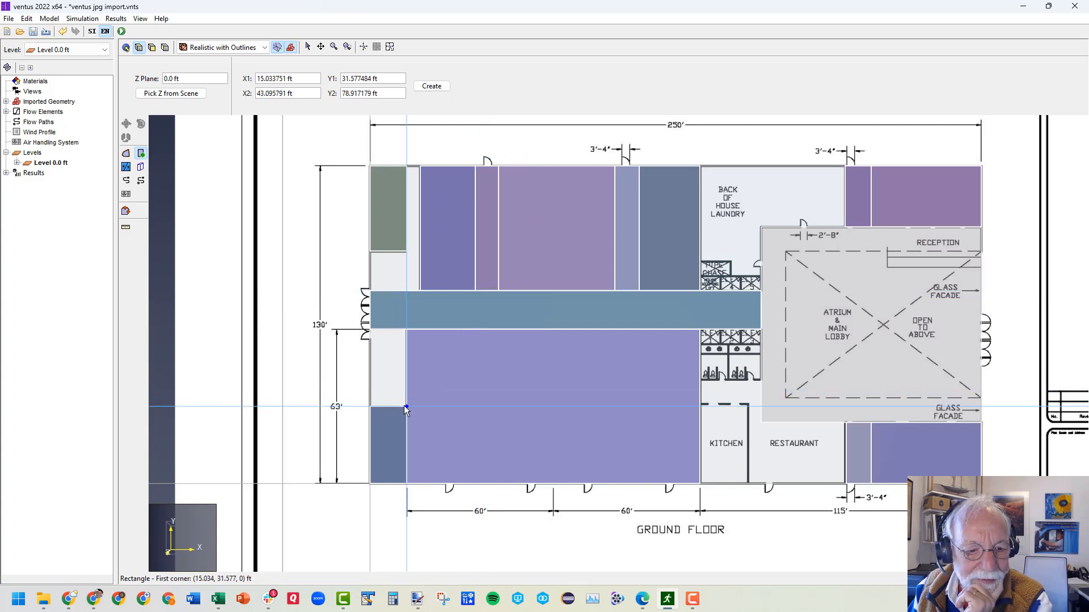
left_click(406, 406)
left_click(370, 330)
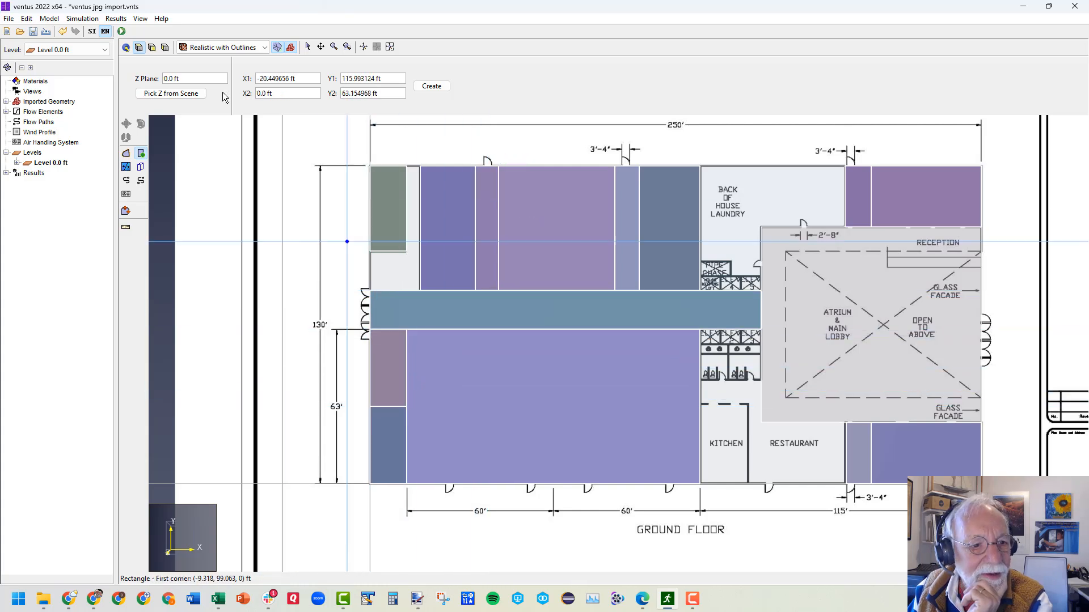
- Draw an L-shaped polygonal room around the upper-left restrooms, about 5.6 ft wide beside them and 16.2 ft deep below, down to the corridor
left_click(125, 156)
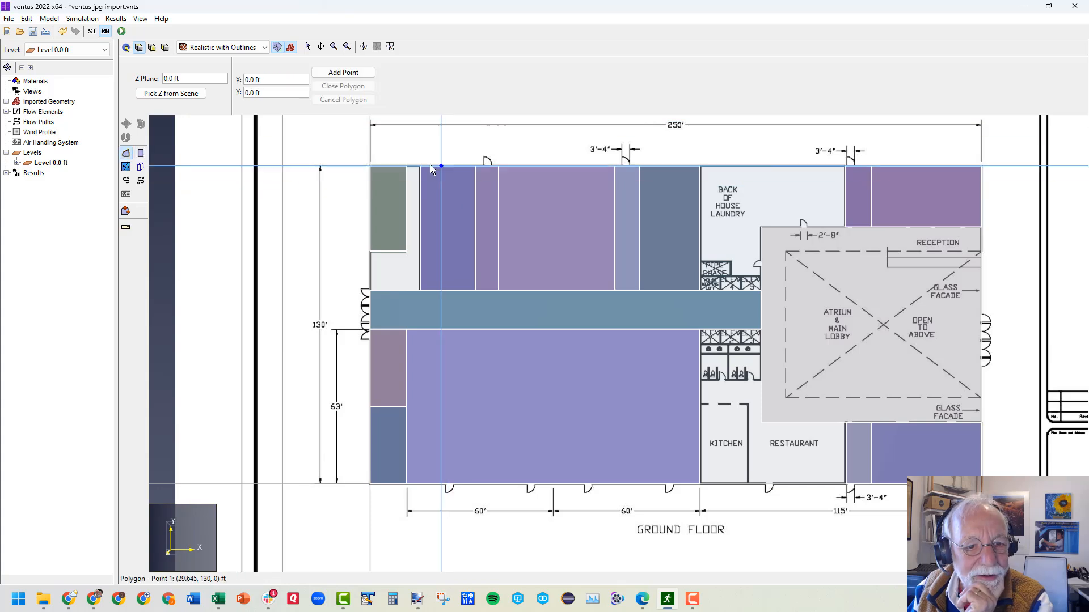
left_click(421, 165)
left_click(407, 166)
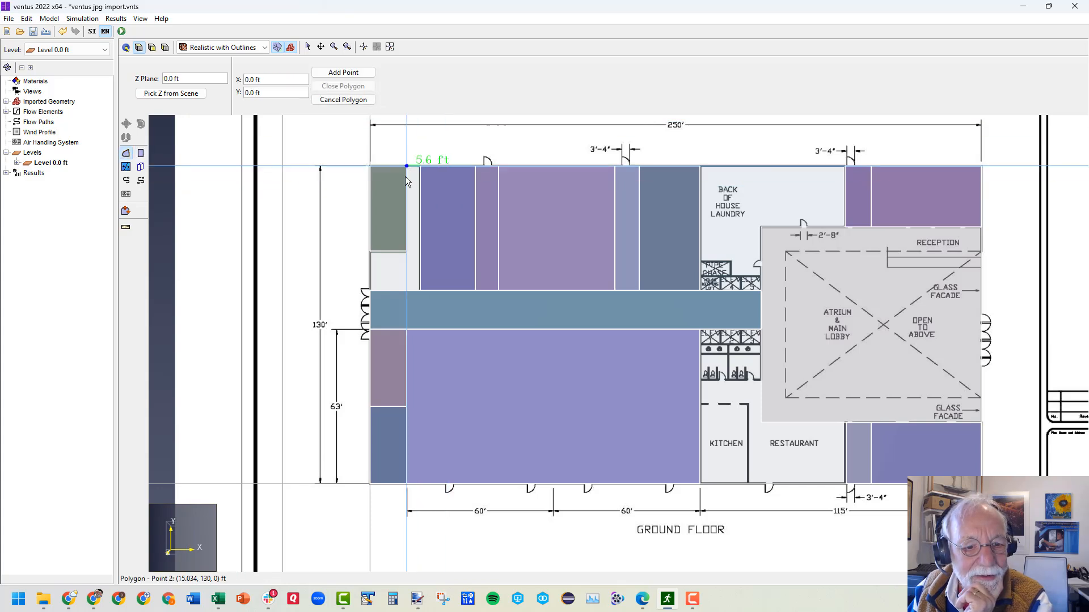
left_click(407, 251)
left_click(369, 251)
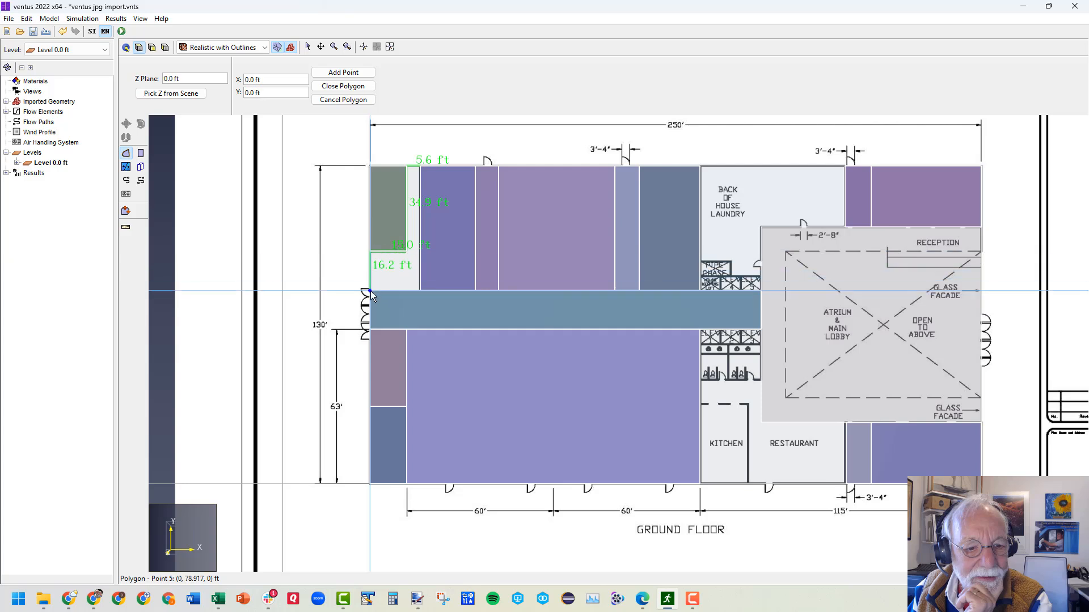
left_click(370, 291)
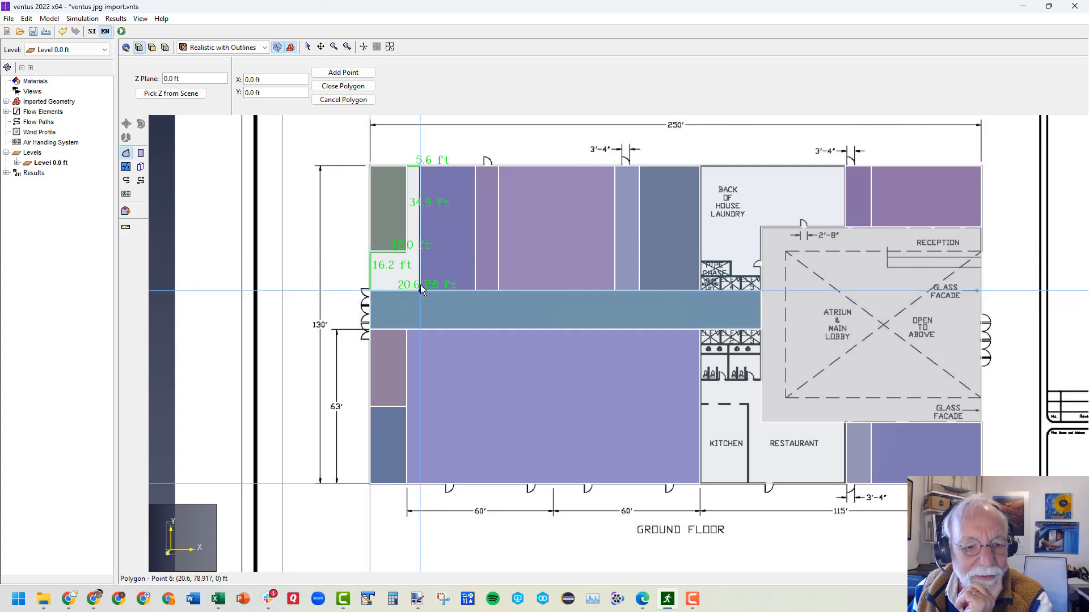
double_click(420, 285)
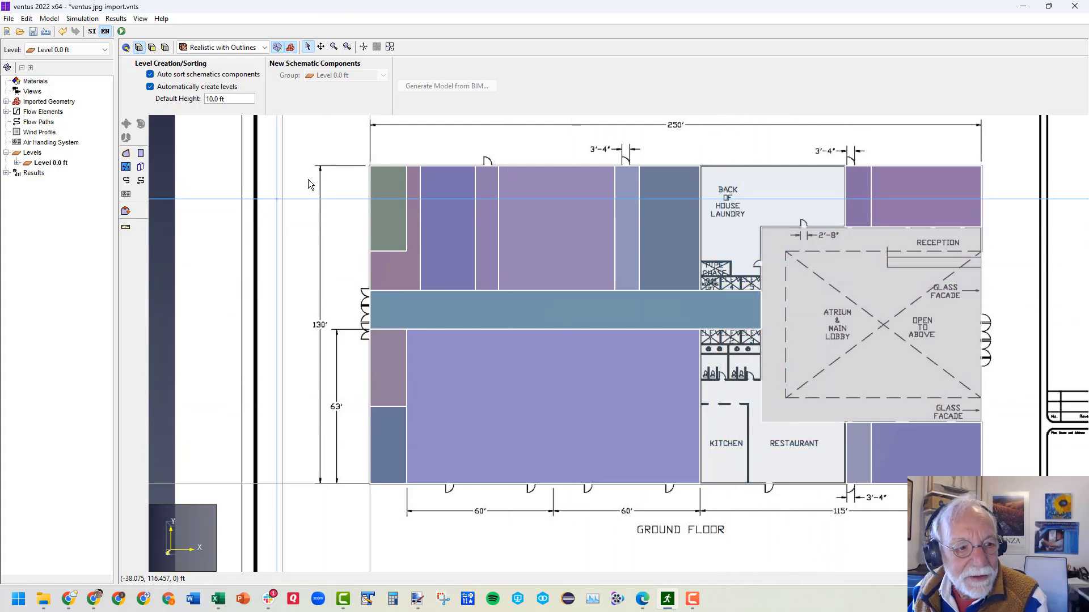
- Draw rectangular rooms about 25 ft by 6 ft over the elevators above and below the corridor, and one about 13 ft by 6 ft over the pipe chase
left_click(140, 154)
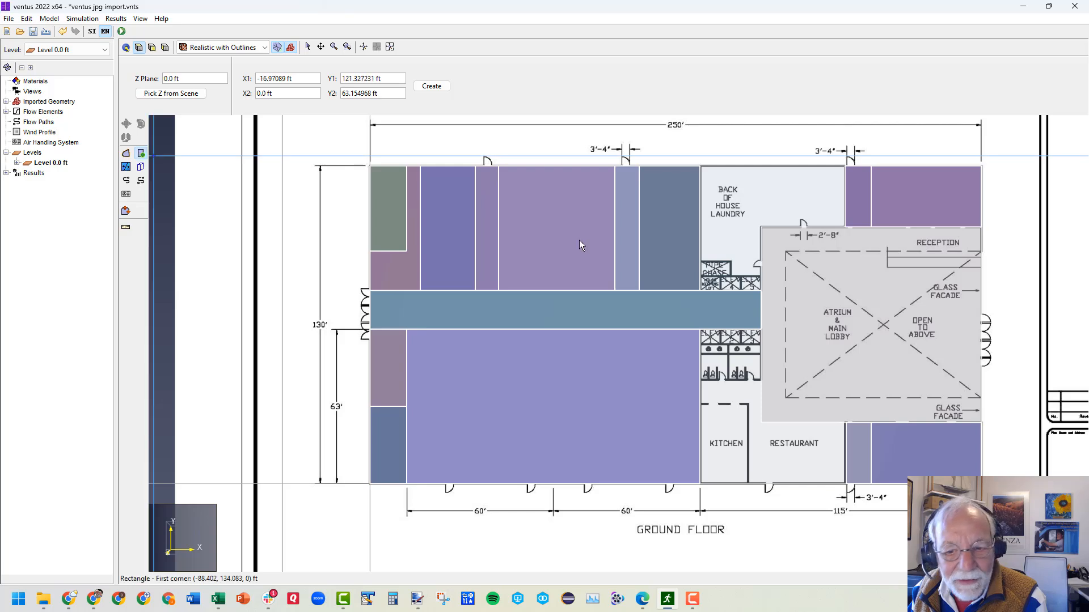
left_click(702, 291)
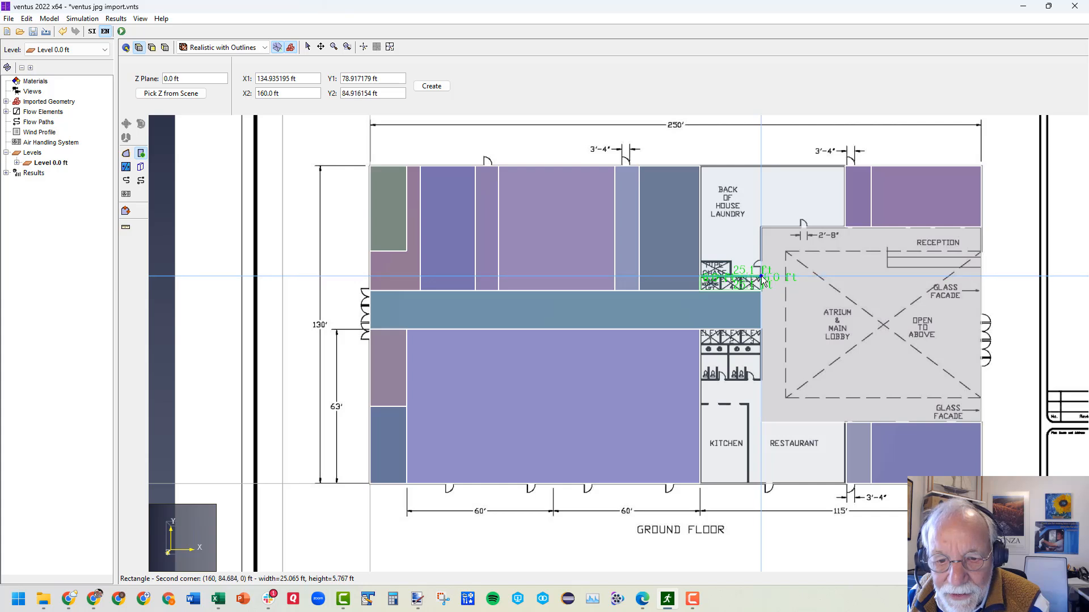
left_click(761, 276)
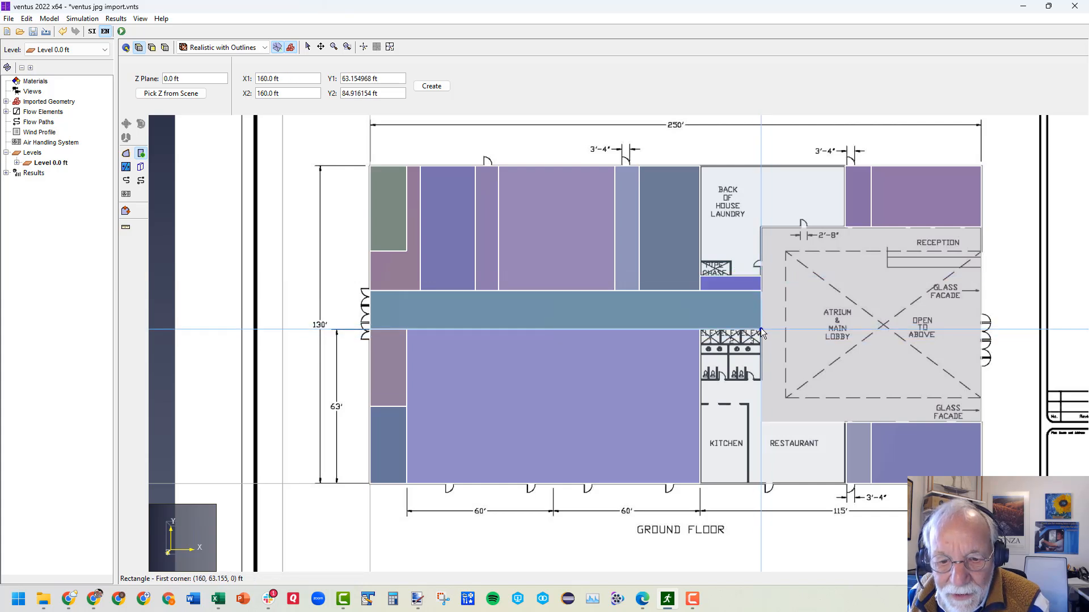
left_click(702, 329)
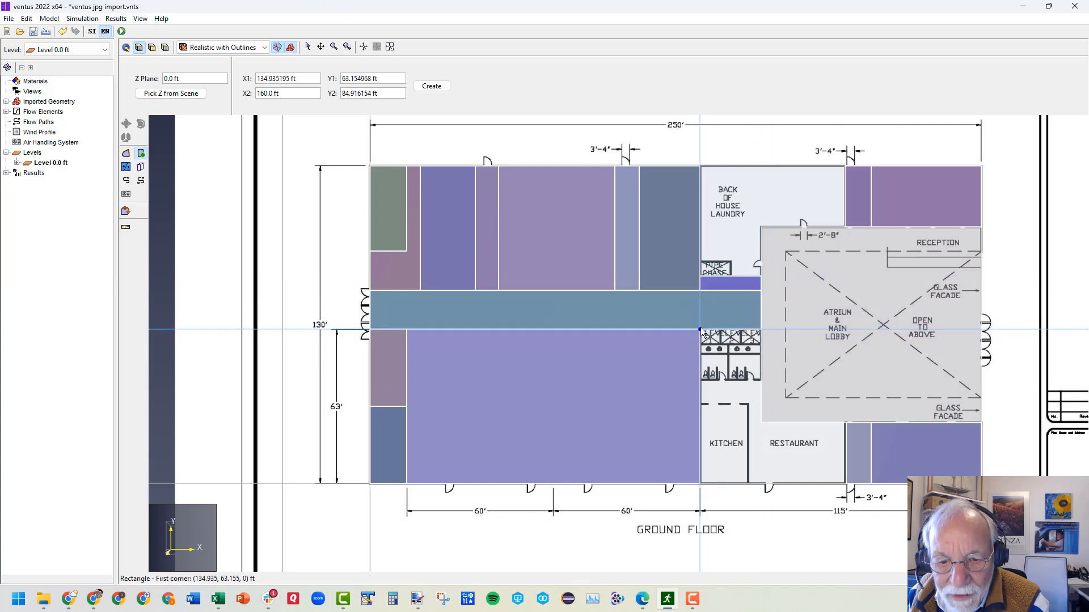
left_click(761, 345)
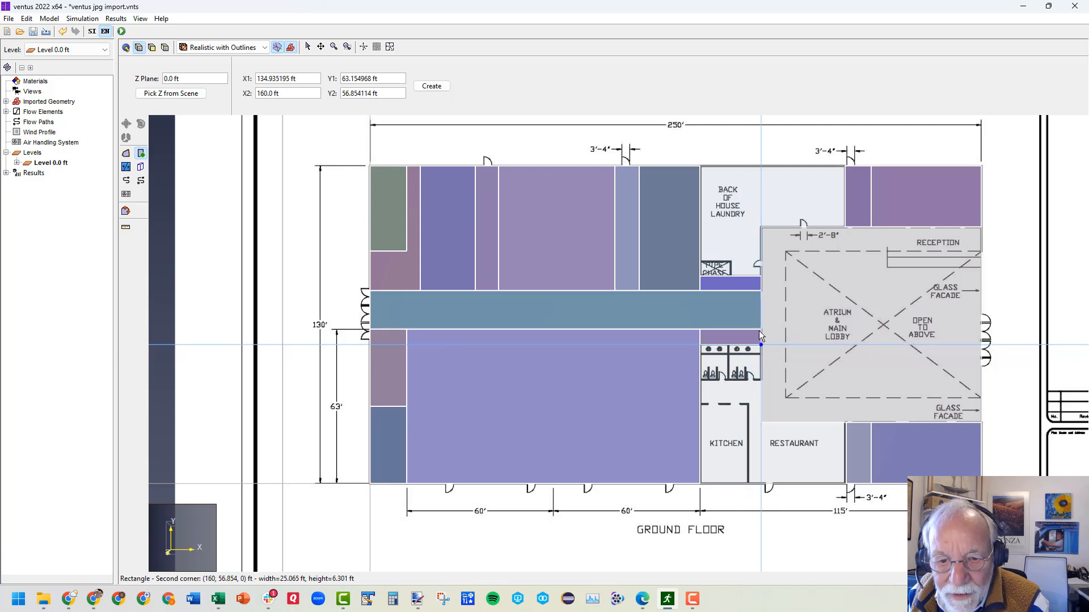
left_click(709, 274)
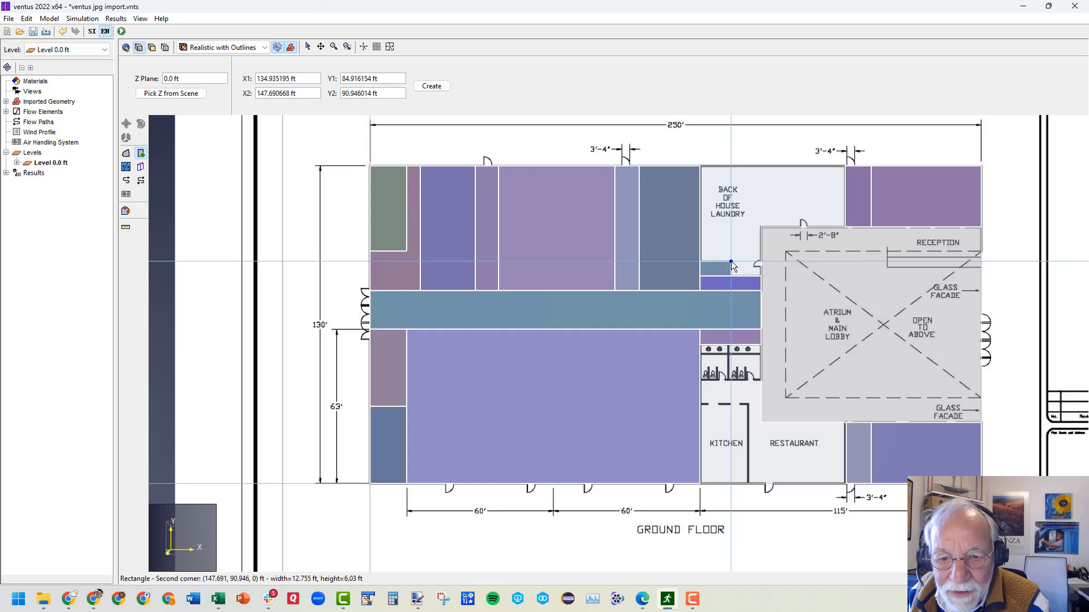
left_click(730, 261)
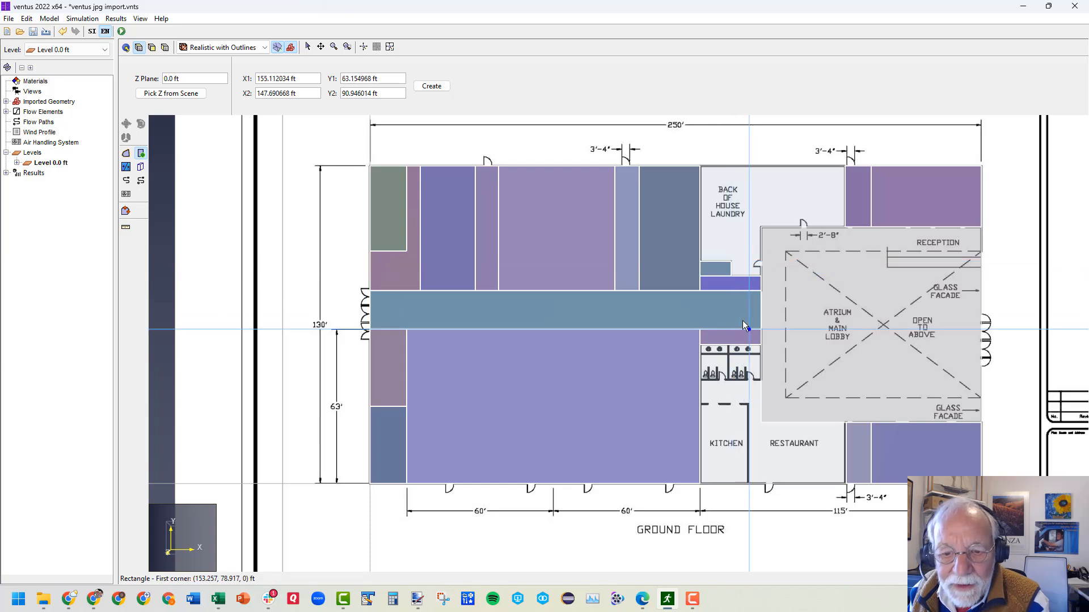
- Draw a polygonal room over the back-of-house laundry, about 59.4 ft wide, stepping around the pipe chase, upper elevators and atrium
left_click(127, 154)
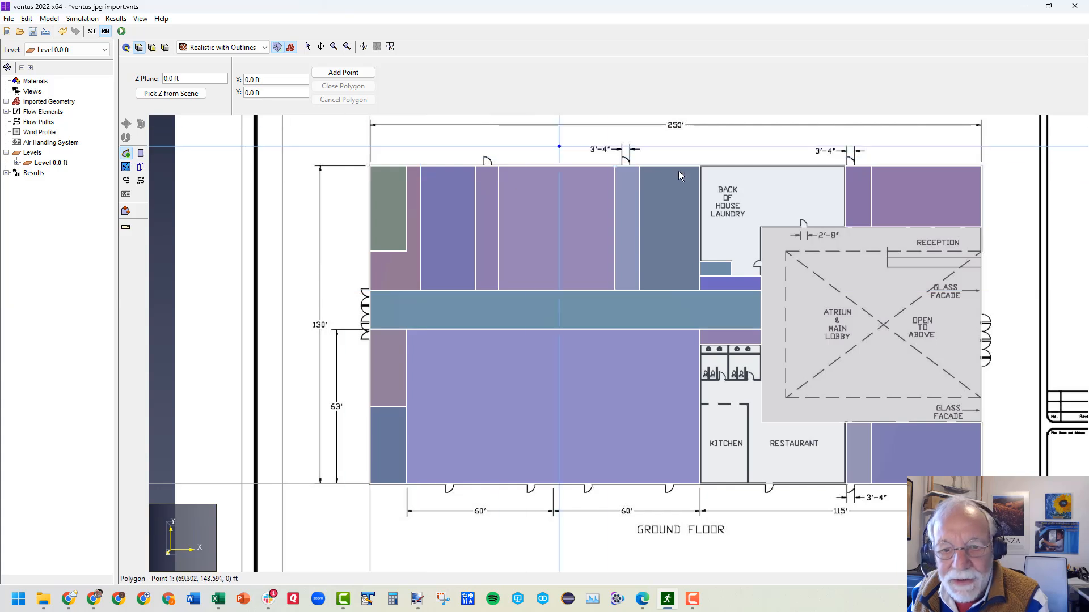
left_click(845, 227)
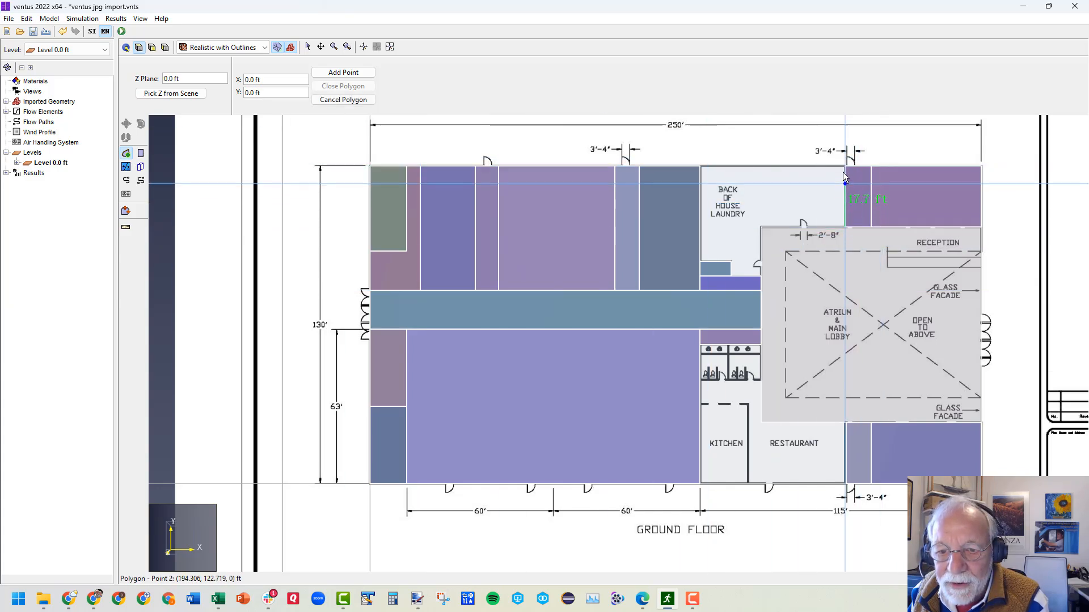
left_click(843, 165)
left_click(697, 166)
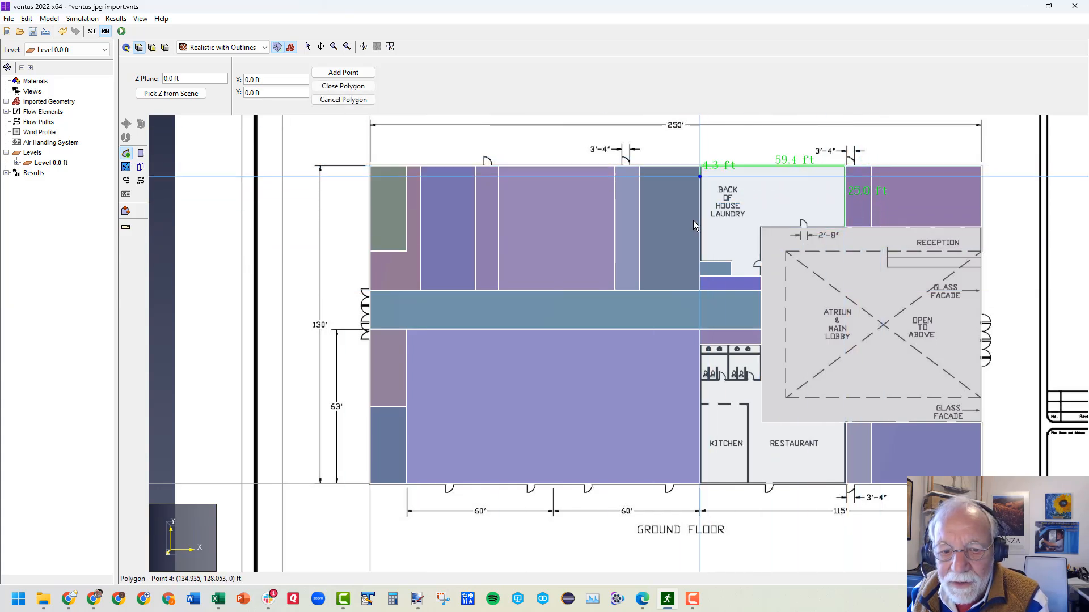
left_click(705, 264)
left_click(731, 262)
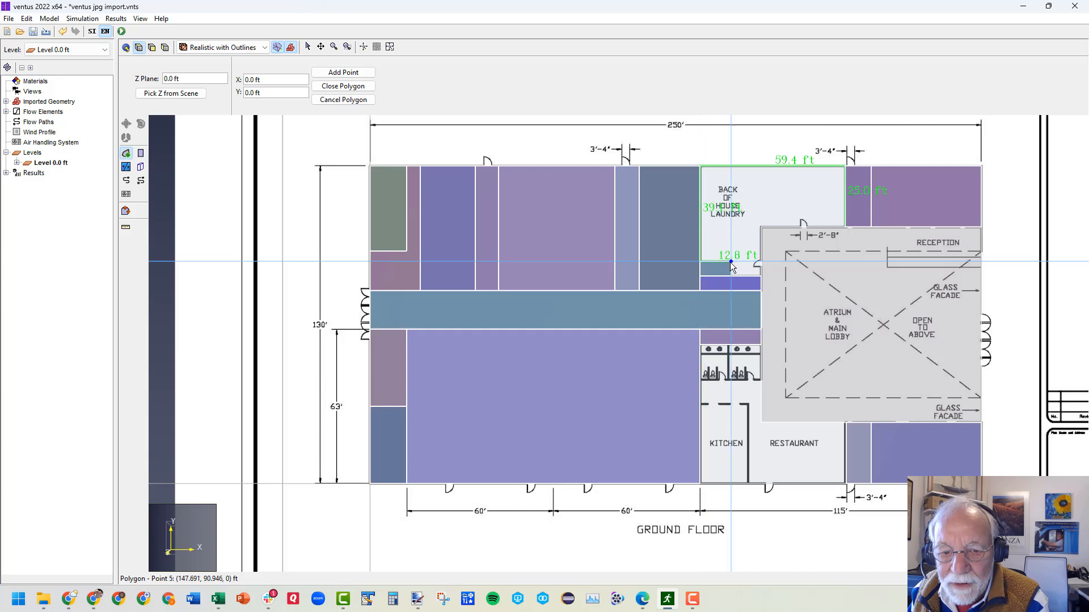
left_click(731, 276)
left_click(762, 277)
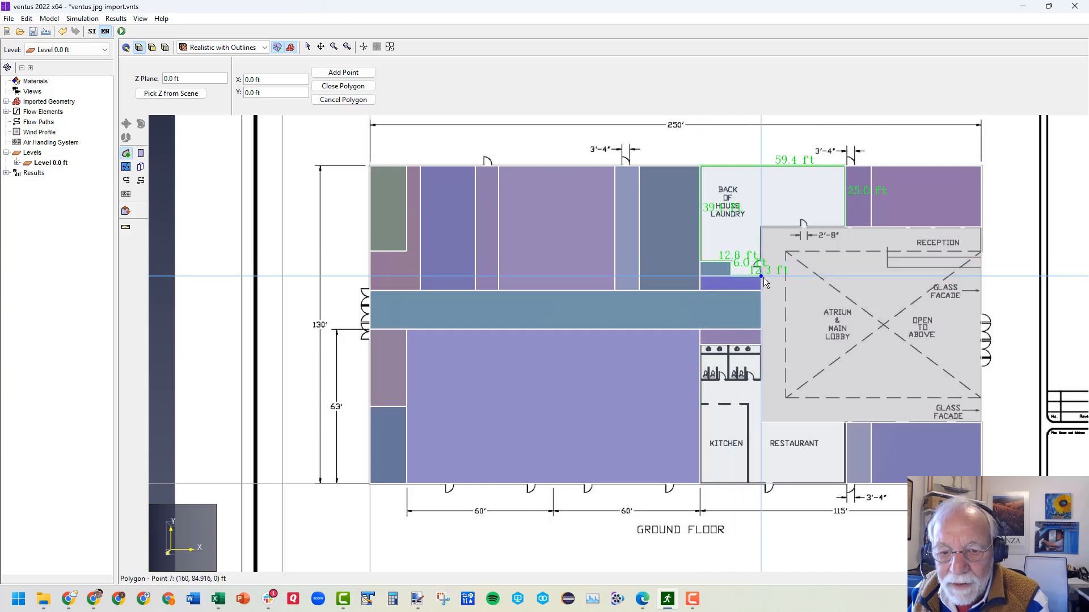
double_click(761, 227)
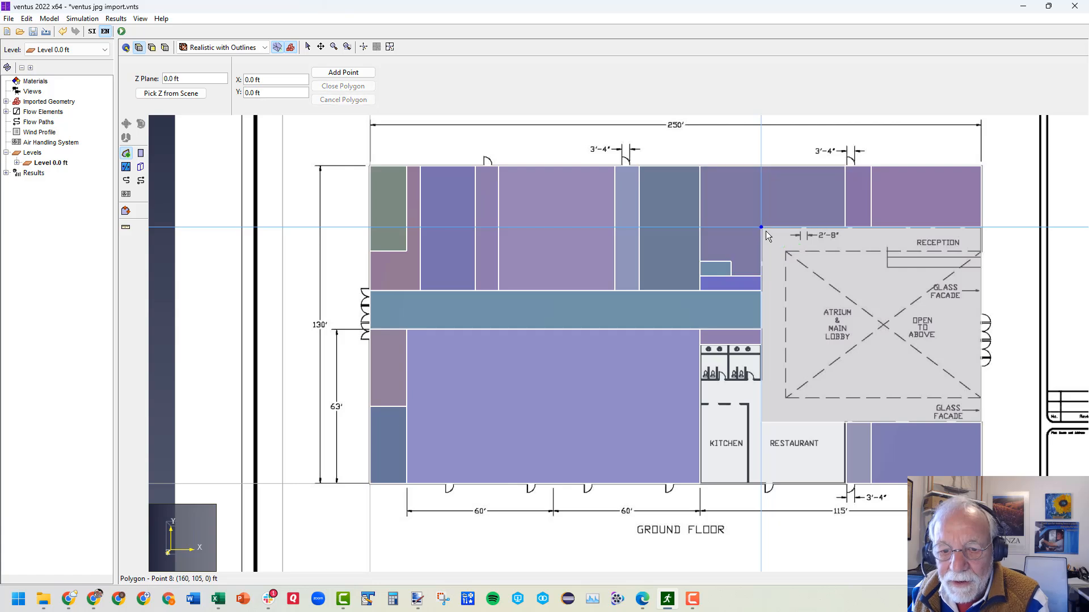
- Draw an L-shaped polygonal room covering the kitchen, restaurant and adjoining restrooms, from the lower elevators down to the exterior wall
left_click(845, 483)
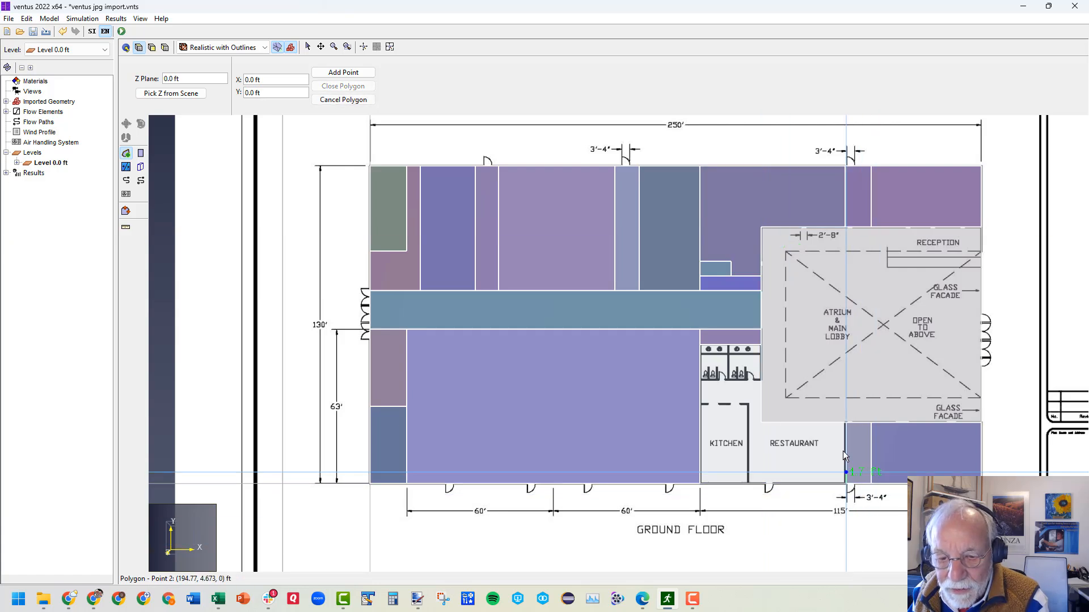
left_click(845, 423)
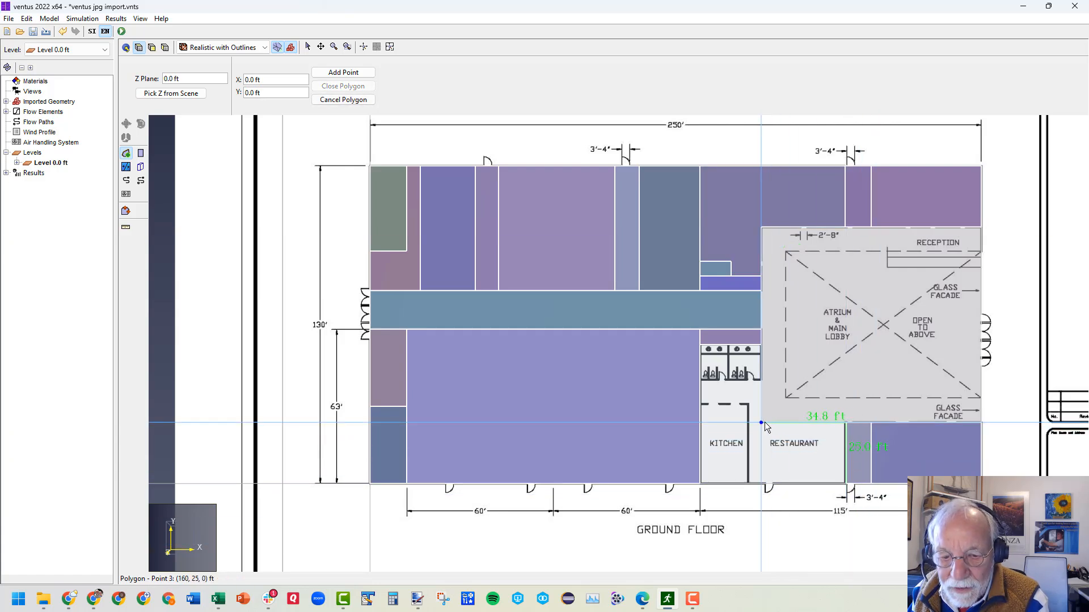
left_click(762, 422)
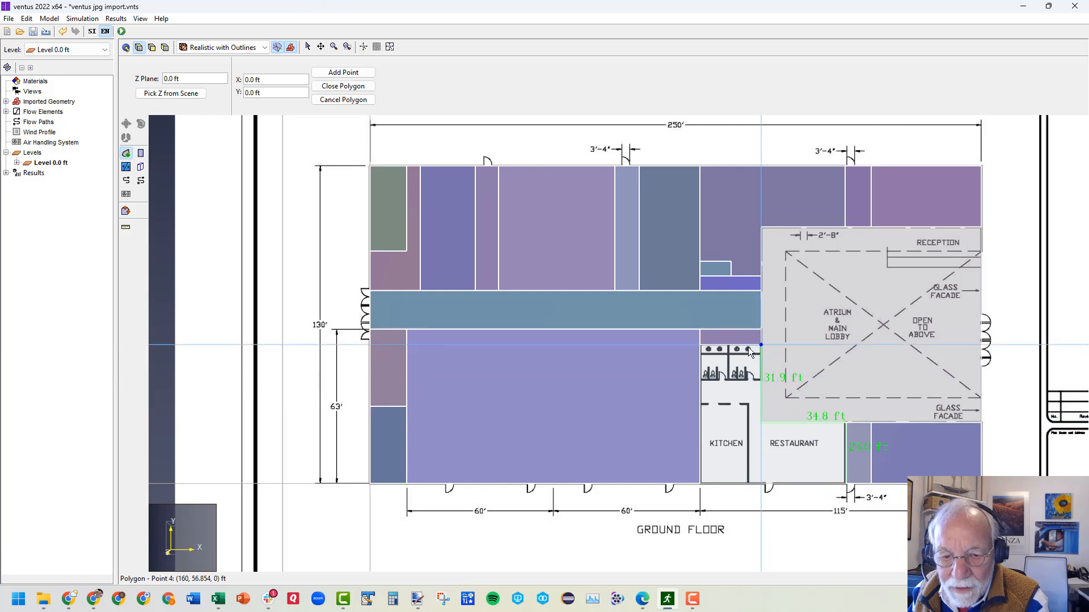
left_click(749, 347)
left_click(700, 345)
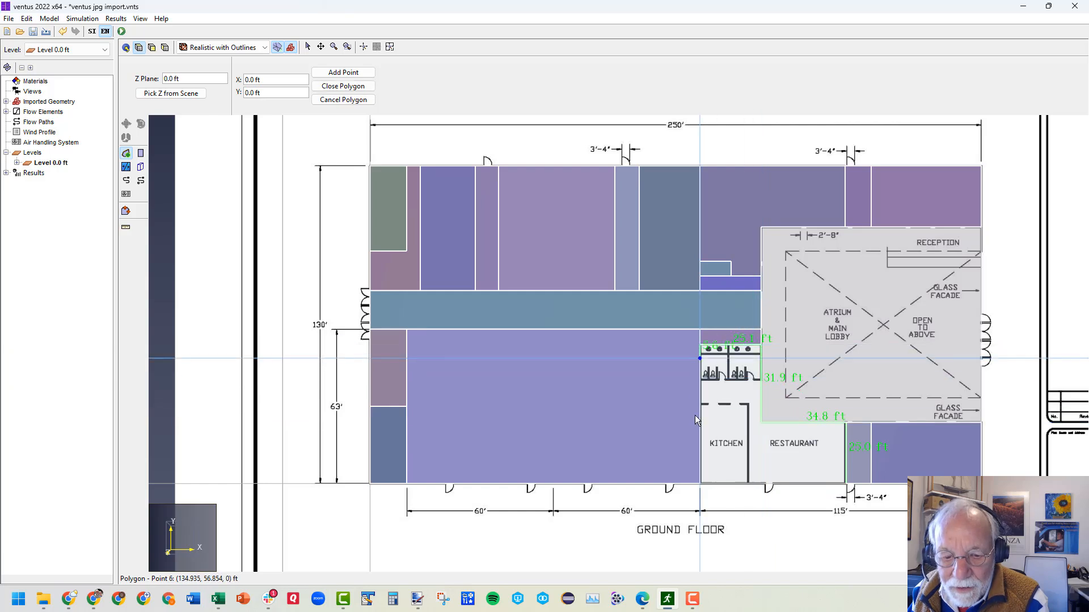
left_click(701, 483)
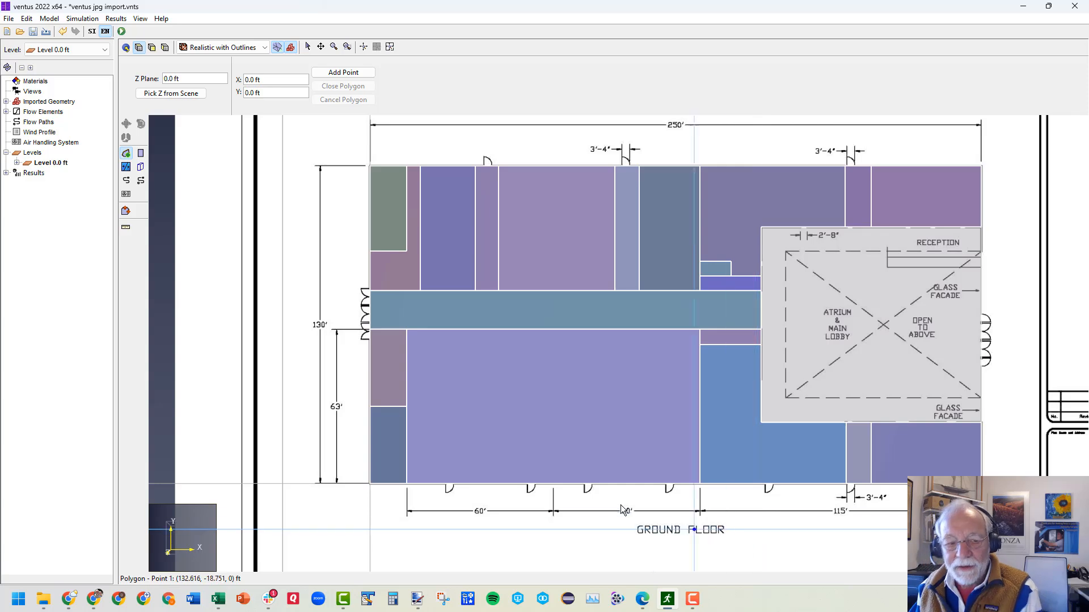
- Set the opacity of the whole Level 0.0 ft to 20% and clear the selection
left_click(51, 163)
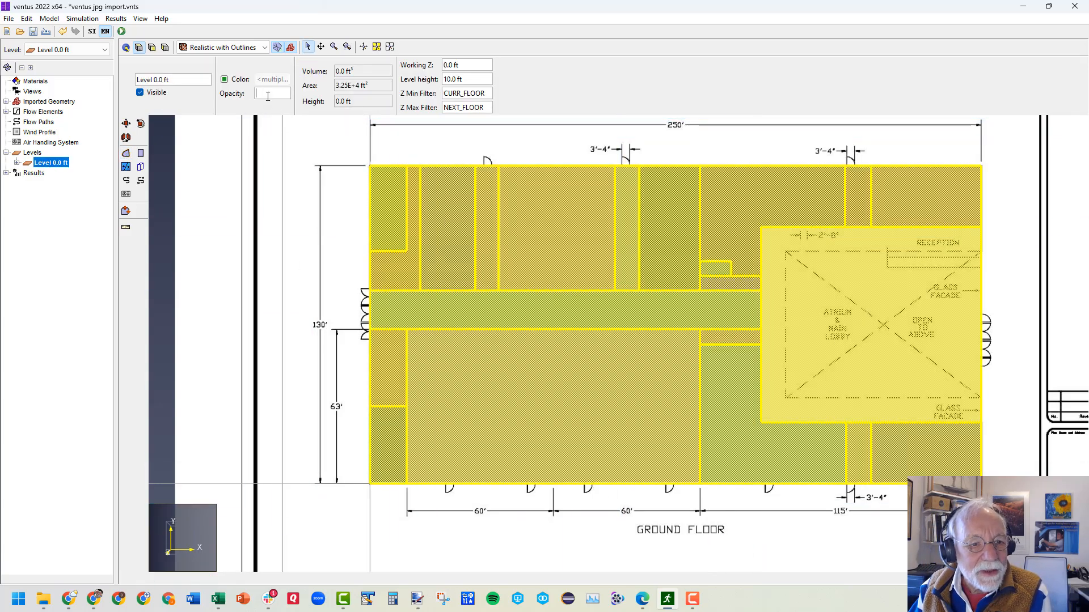
type("2")
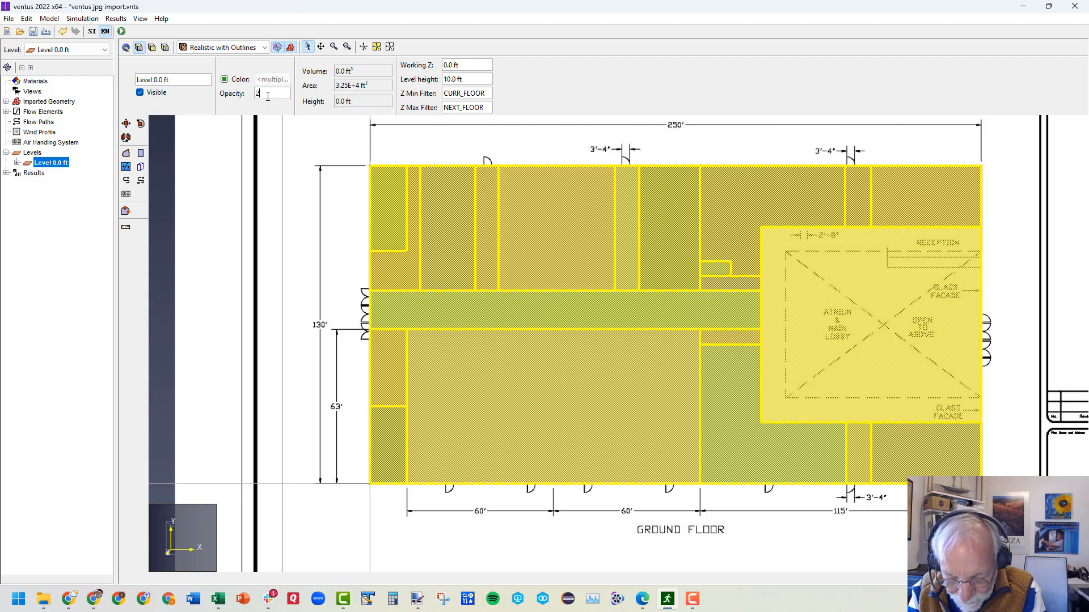
type("0")
key("Tab")
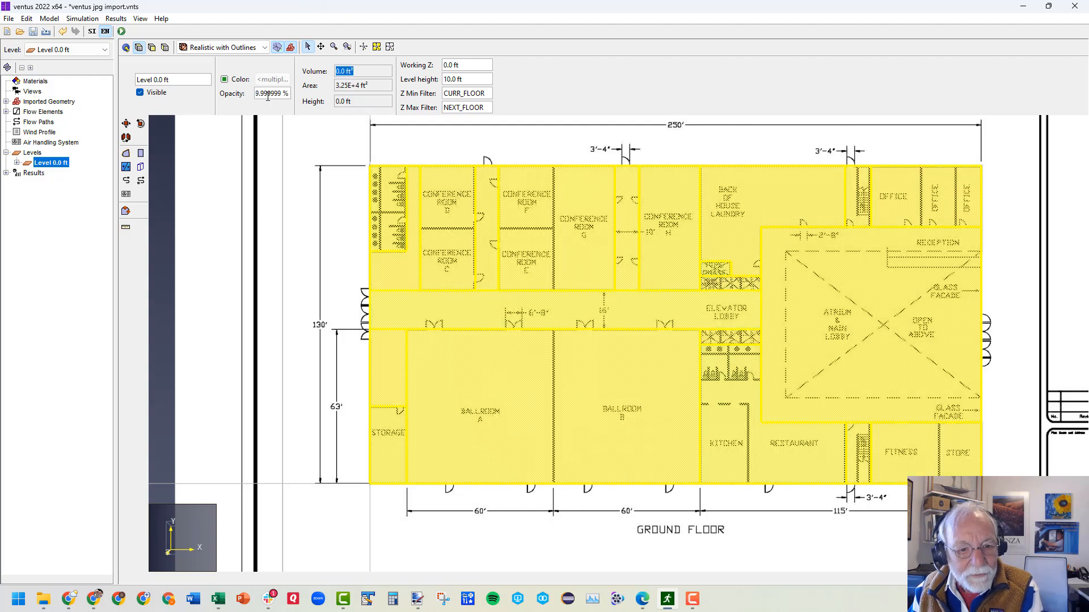
left_click(102, 279)
- Merge the atrium, elevator lobby corridor, both conference hallways, the L-shaped restroom hallway and the area above storage into one room
mouse_move(631, 610)
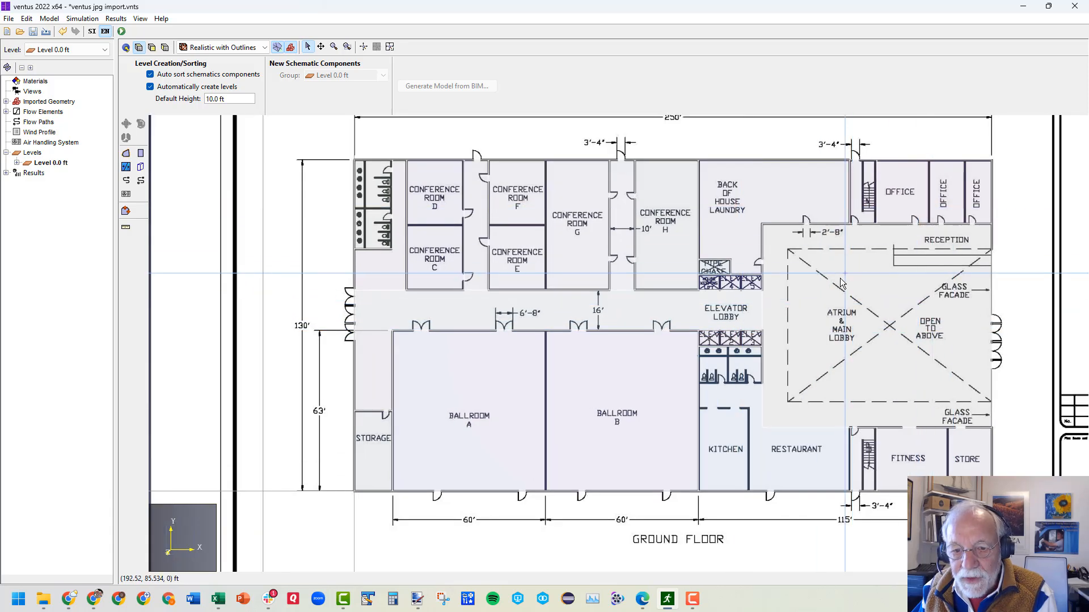
scroll(805, 321, "up", 2)
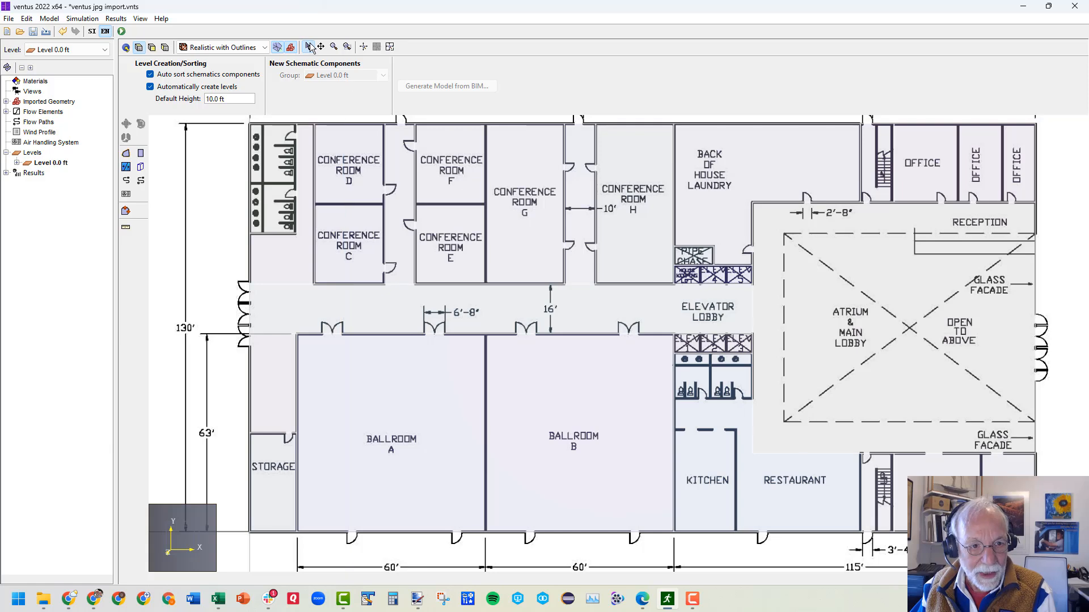
left_click(849, 319)
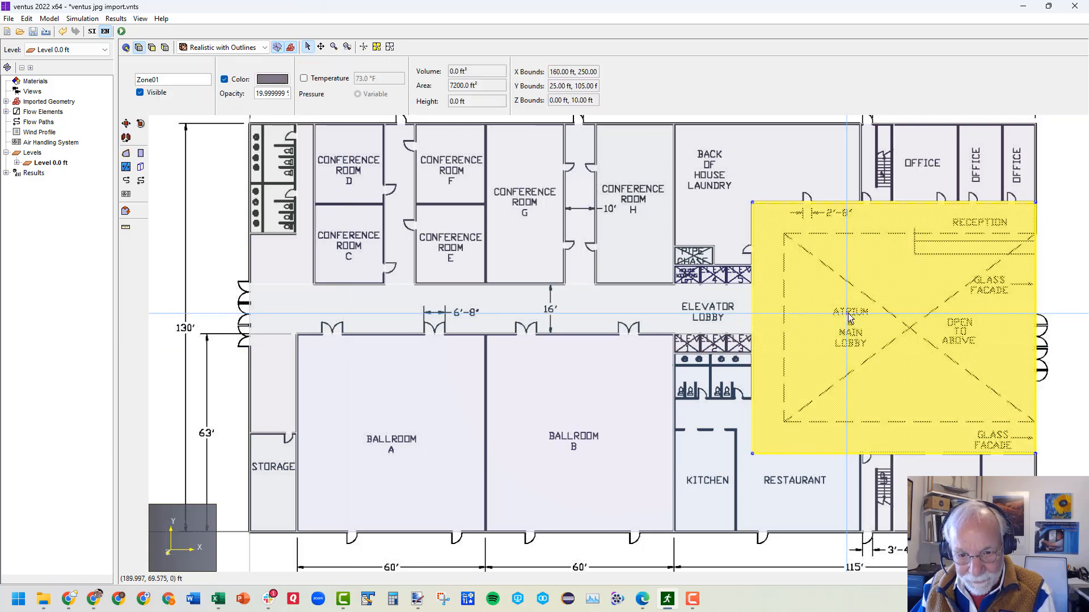
left_click(646, 308, "shift")
left_click(577, 228, "shift")
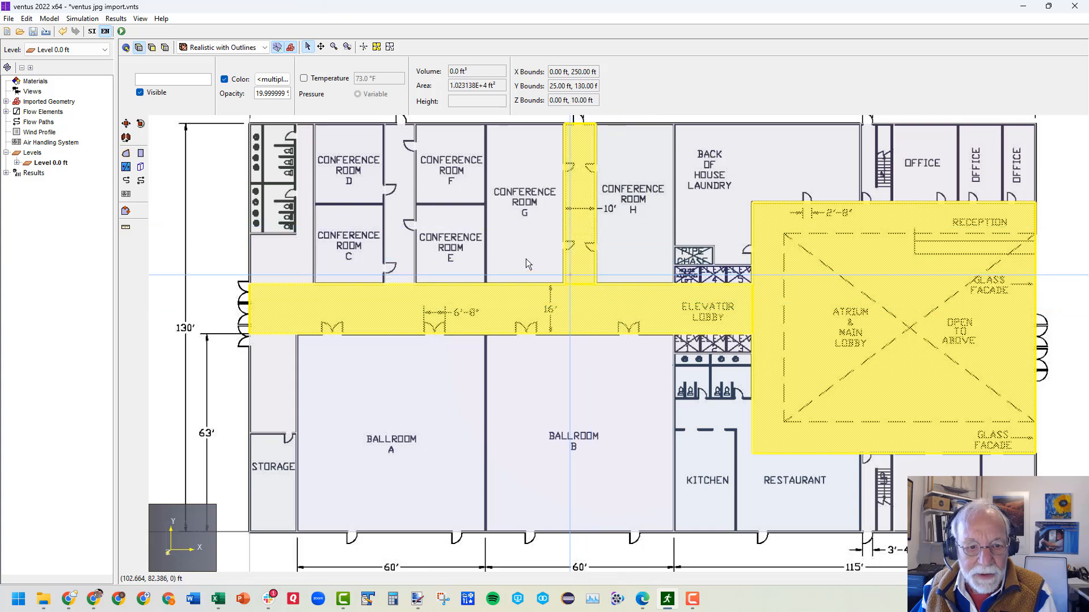
left_click(396, 239, "shift")
left_click(288, 260, "shift")
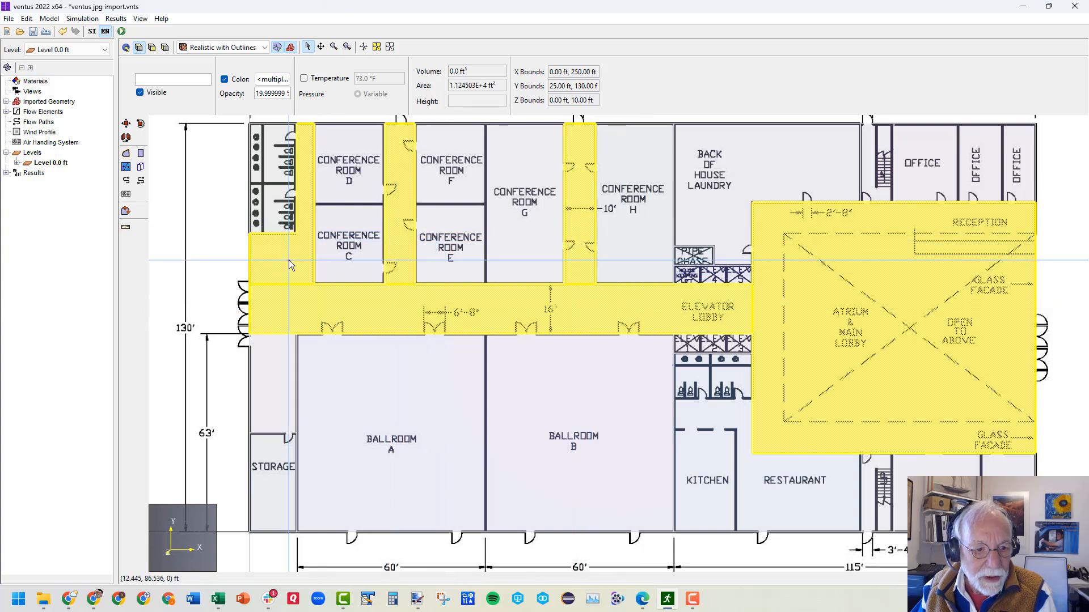
left_click(271, 368, "shift")
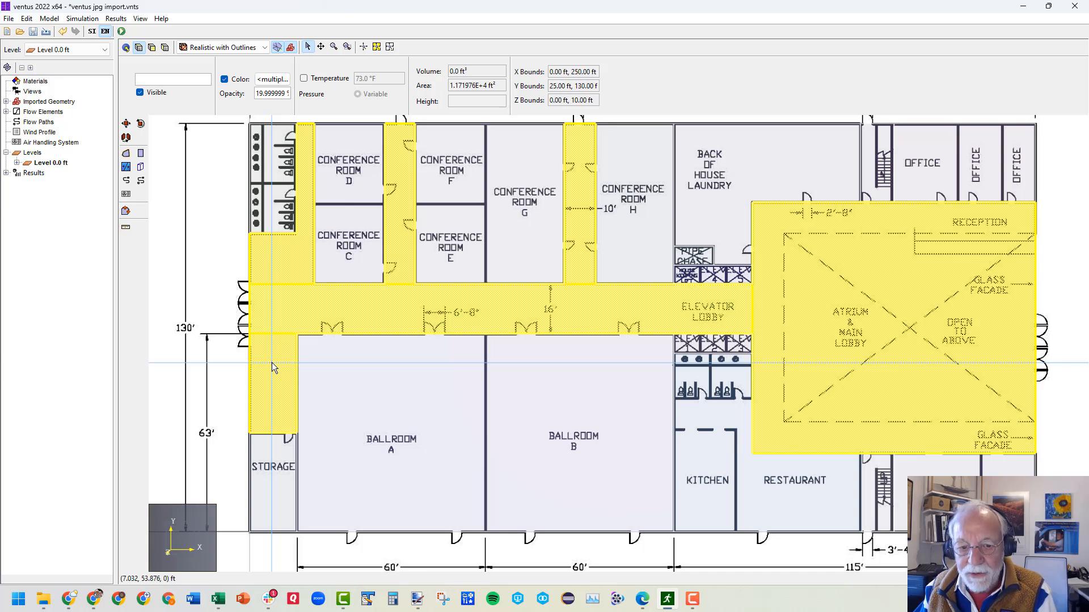
right_click(585, 309)
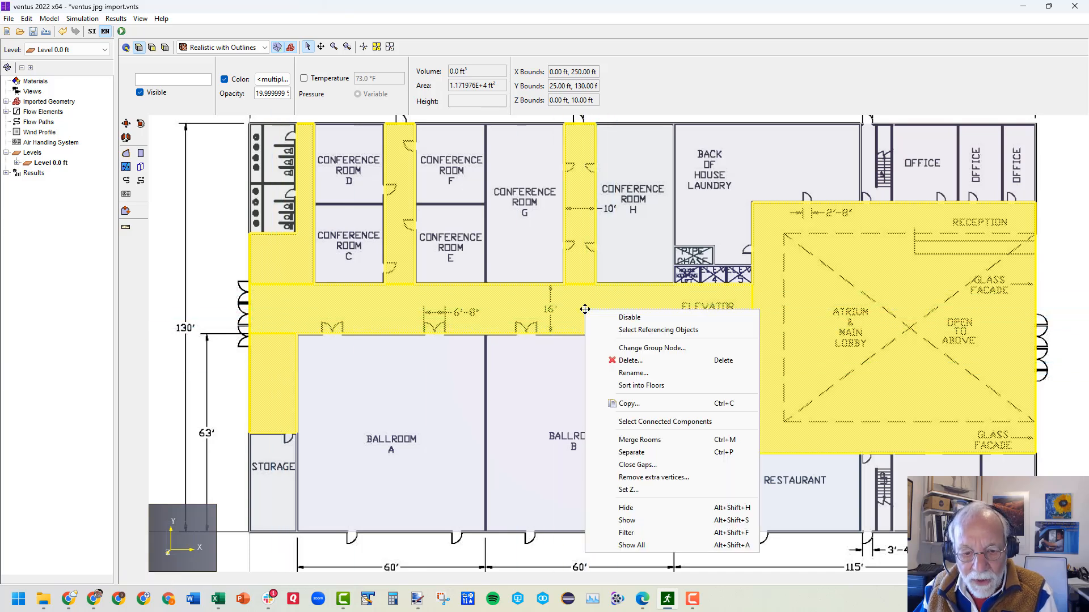
left_click(657, 442)
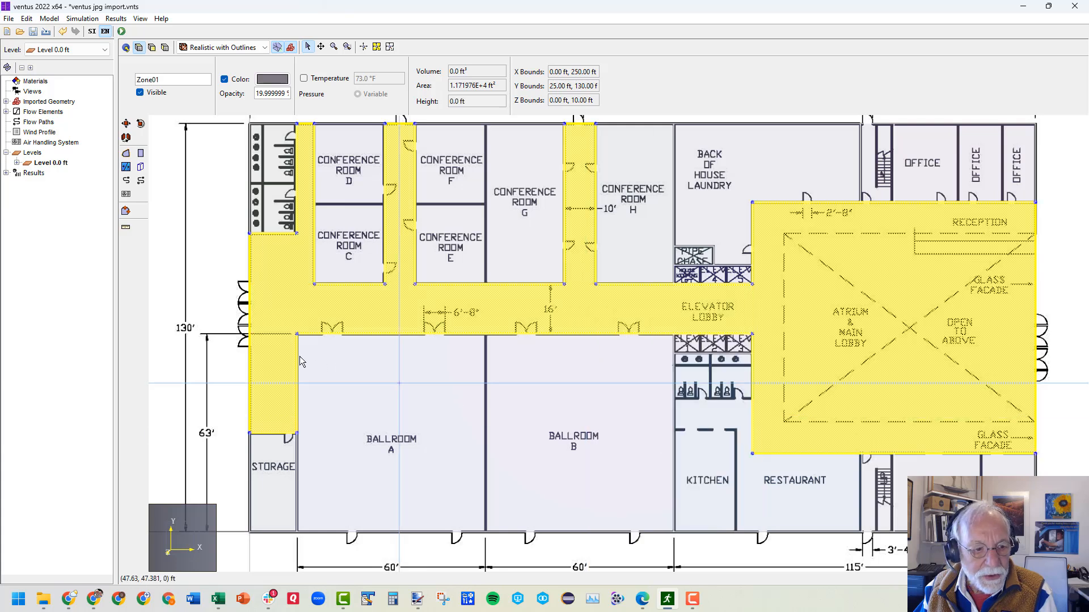
left_click(89, 298)
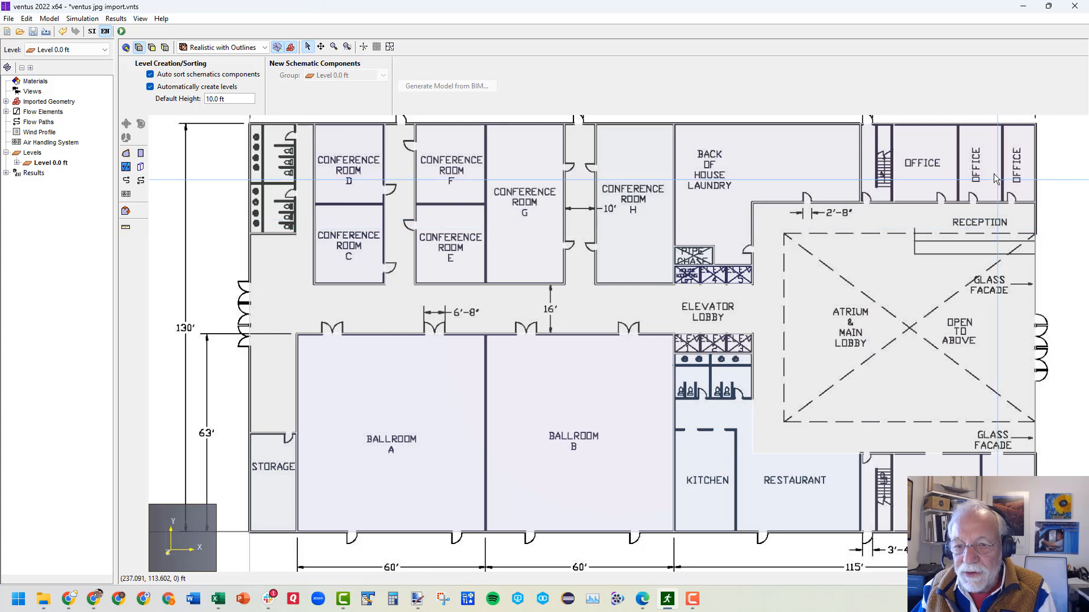
- Color the two stairwell rooms, beside the offices and beside the fitness room, light green
left_click(876, 175)
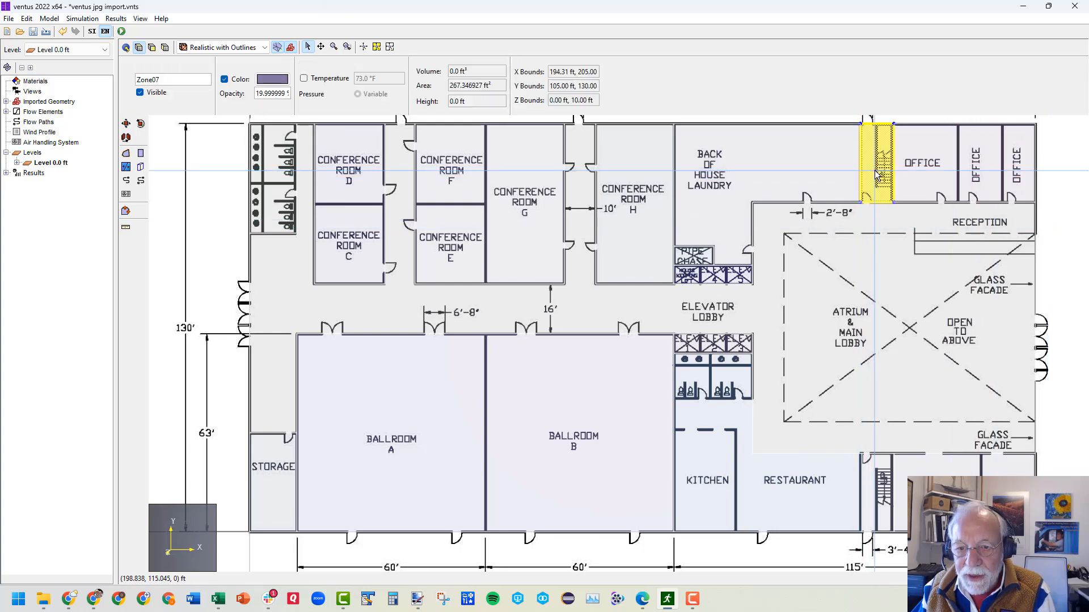
left_click(876, 483, "shift")
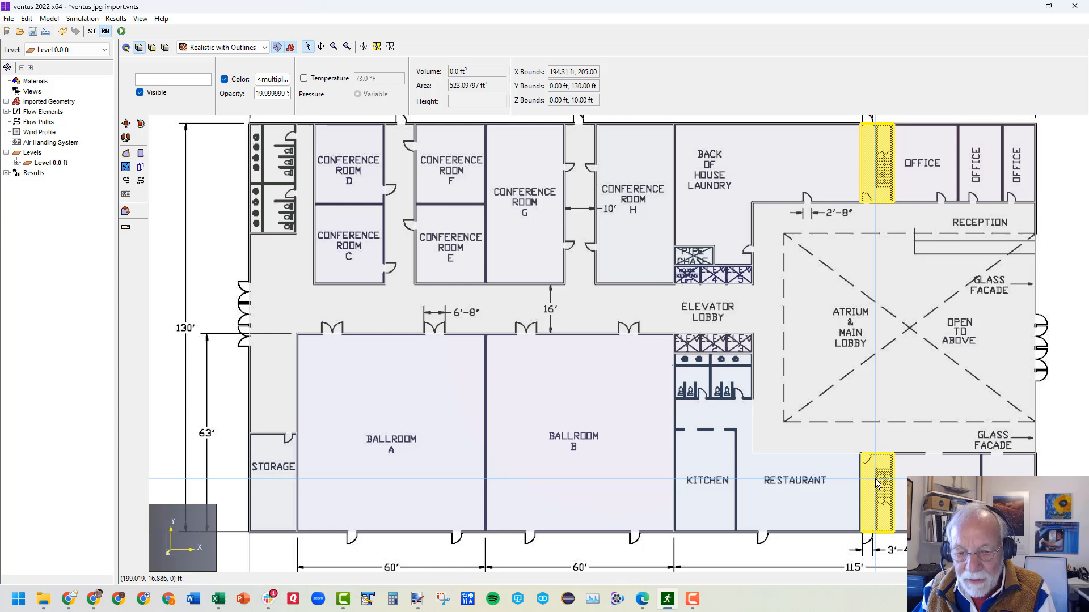
left_click(270, 81)
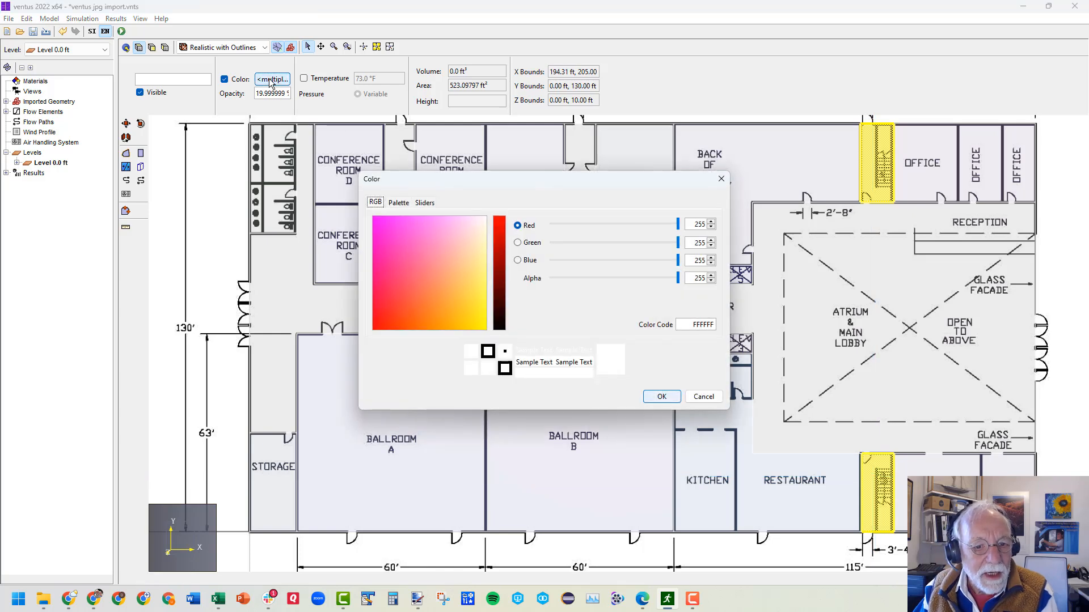
left_click(398, 203)
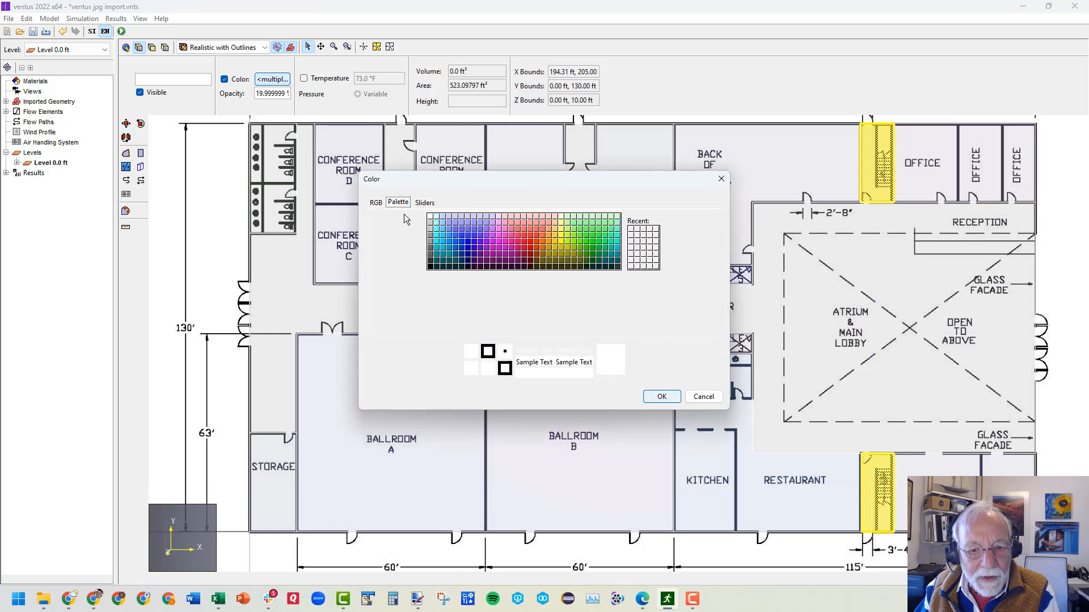
left_click(592, 222)
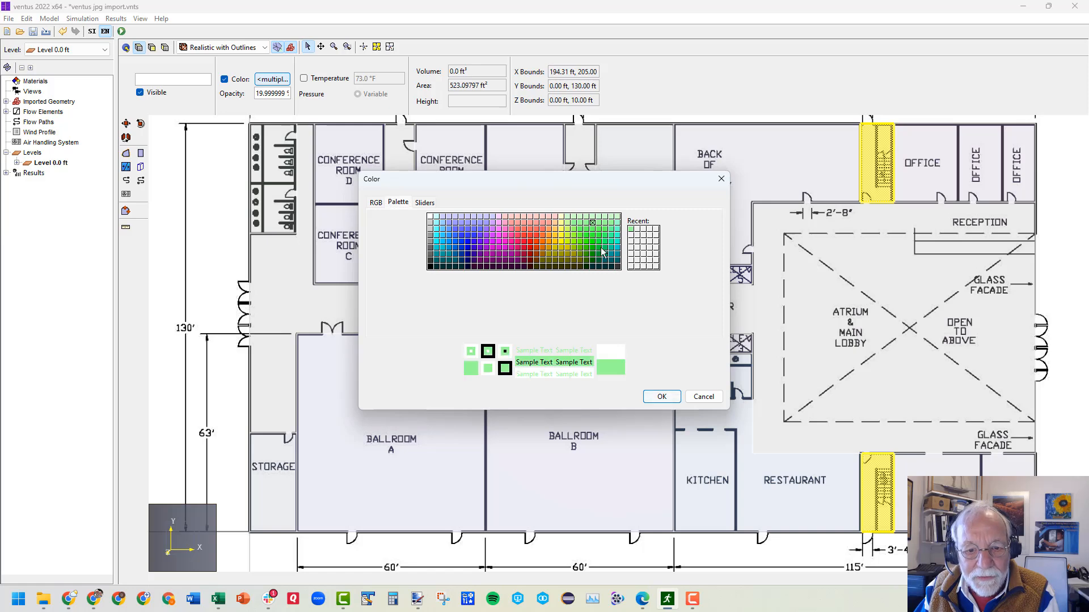
left_click(668, 399)
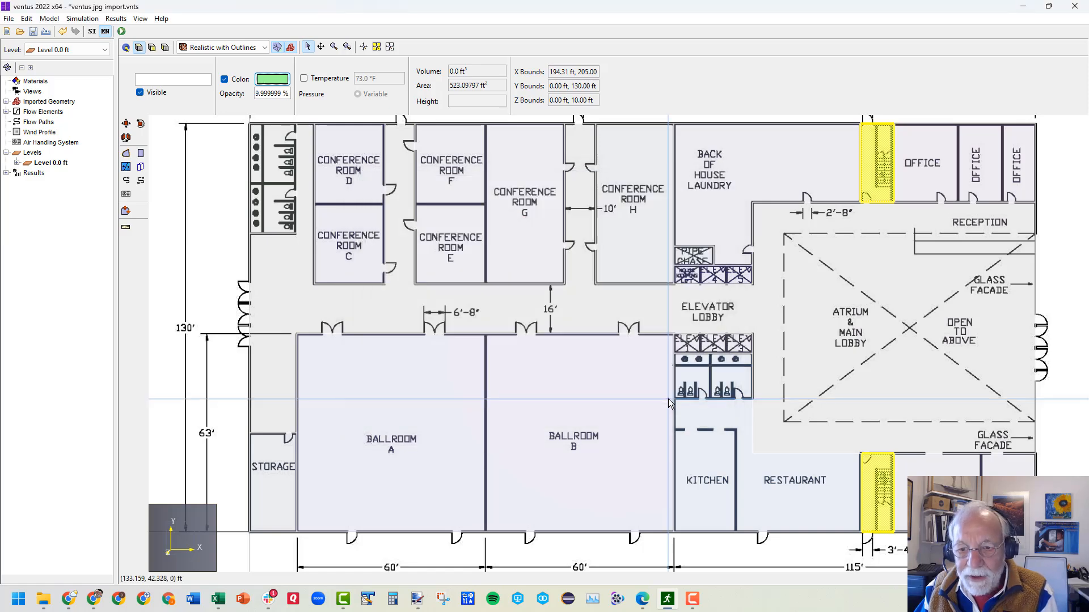
- Color the two elevator rooms above and below the elevator lobby red
left_click(724, 280)
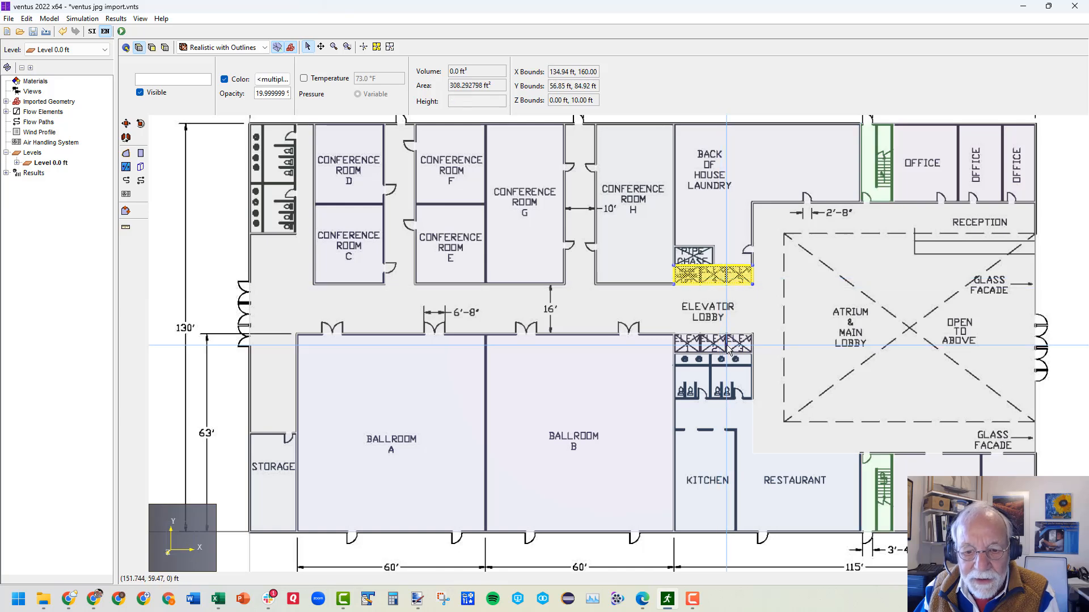
left_click(729, 348, "ctrl")
left_click(271, 80)
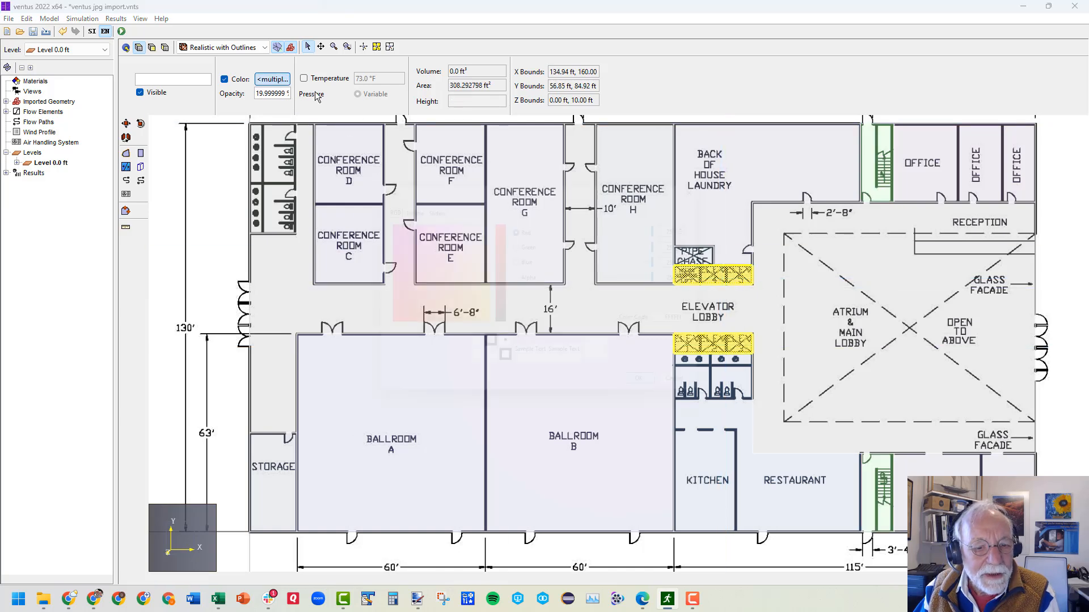
left_click(402, 205)
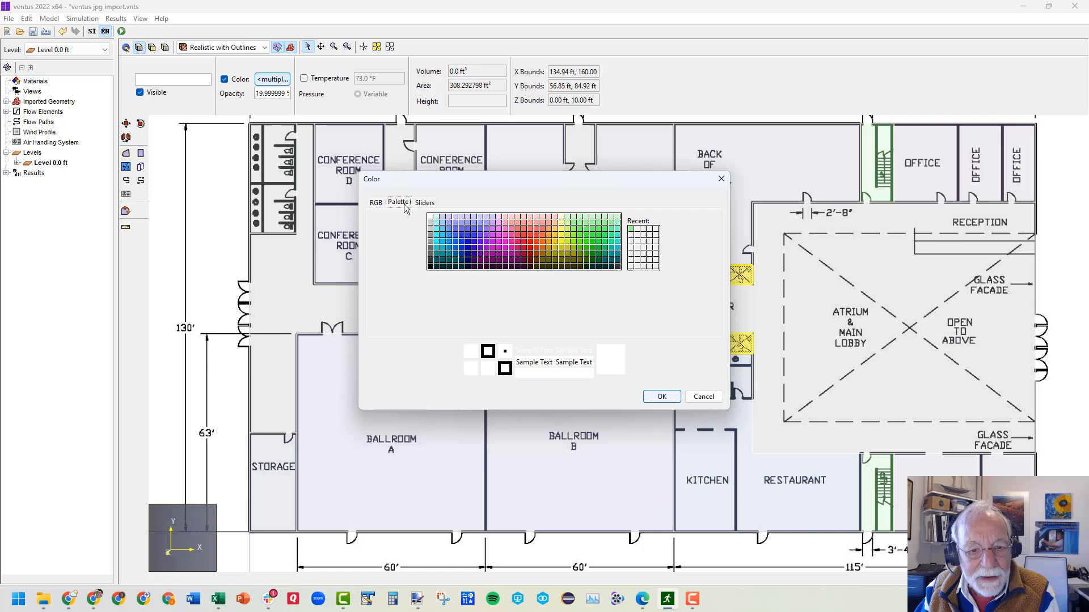
left_click(525, 236)
left_click(662, 396)
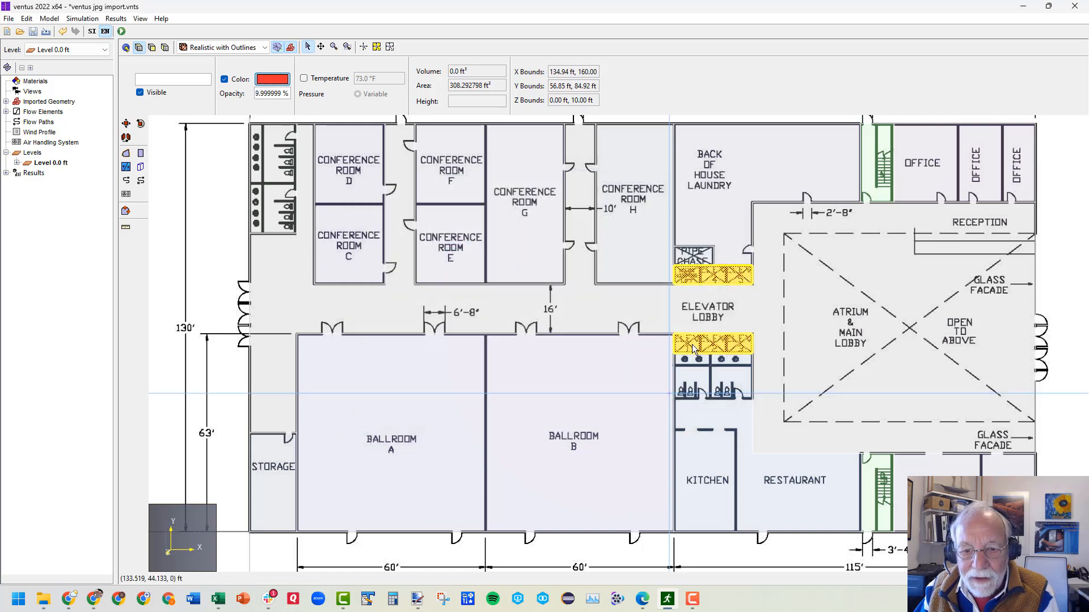
- Color the pipe chase room above the elevator lobby blue
left_click(271, 79)
left_click(398, 204)
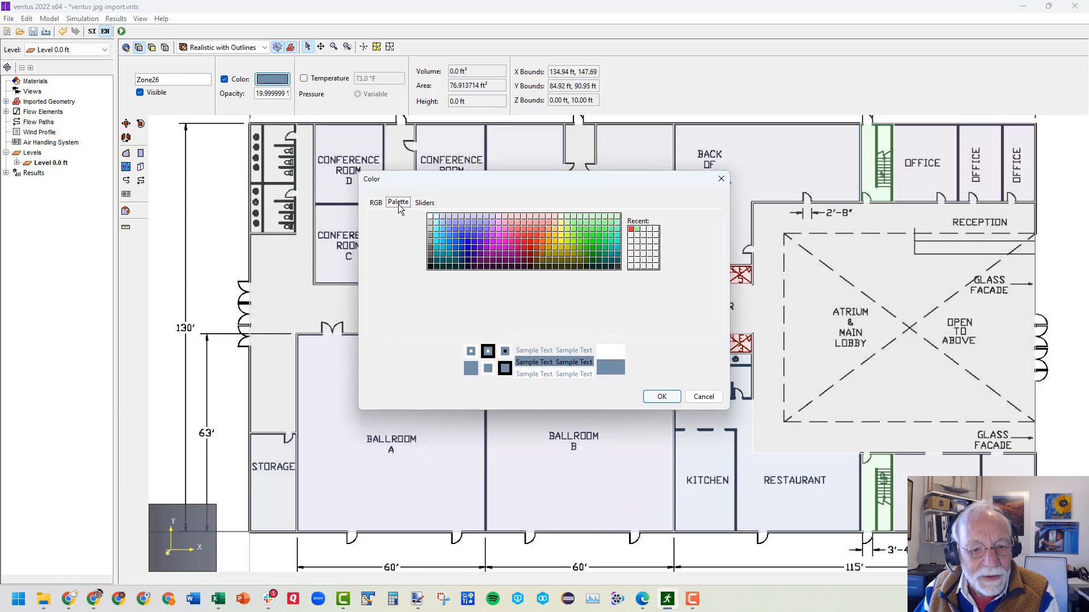
left_click(469, 235)
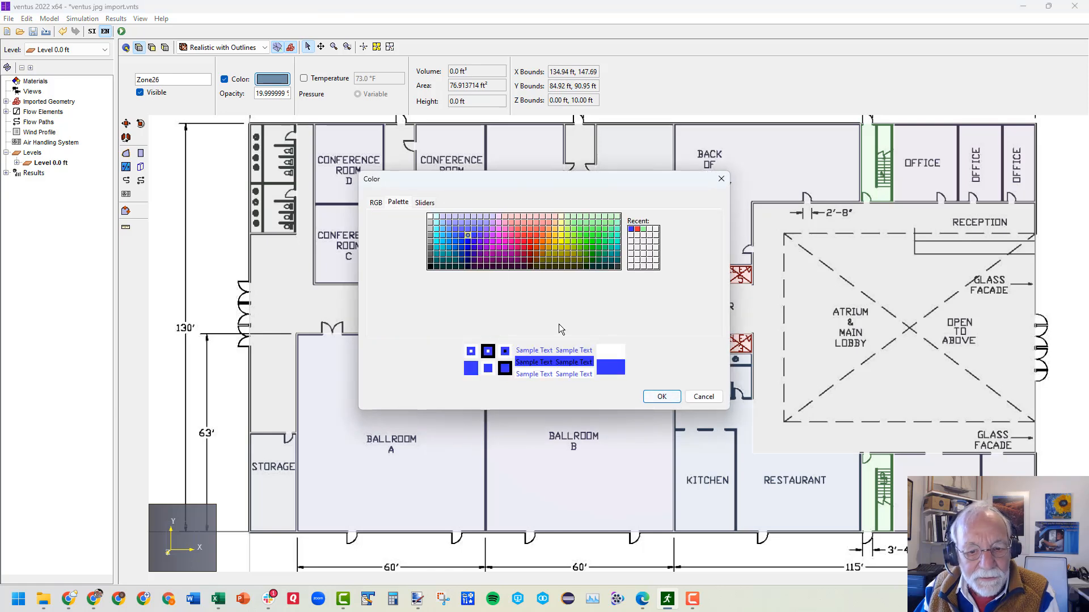
left_click(662, 397)
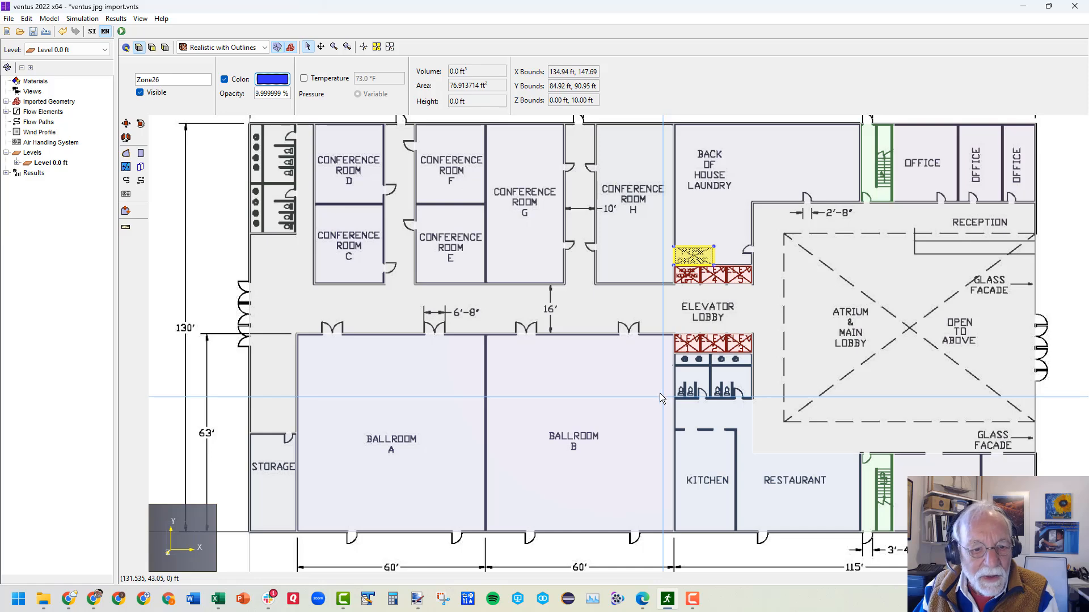
- Color the merged corridor and atrium room pale lavender-blue and clear the selection
left_click(586, 308)
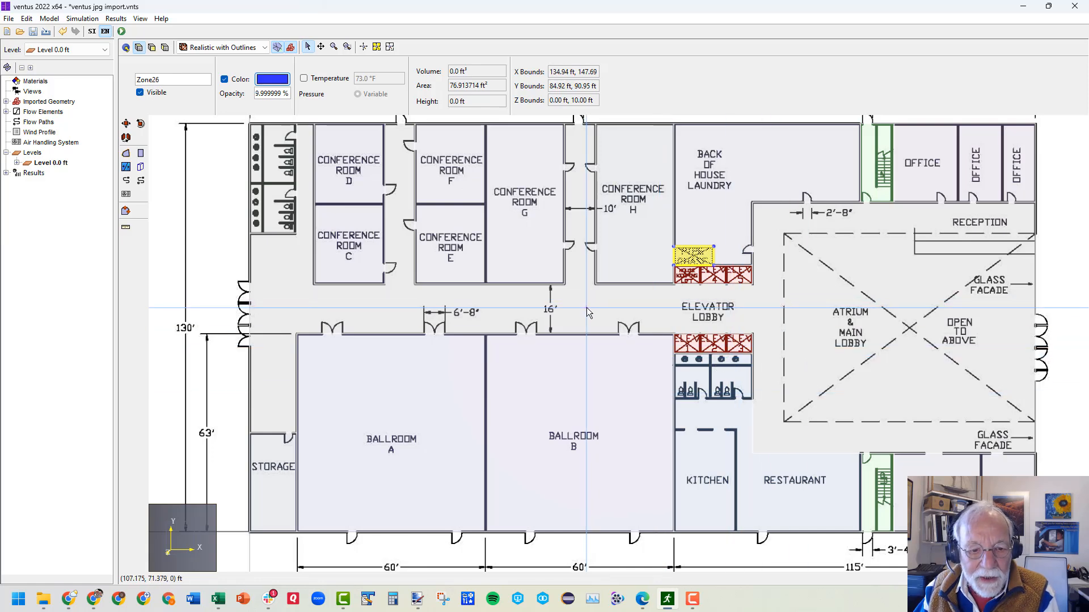
left_click(278, 80)
left_click(404, 206)
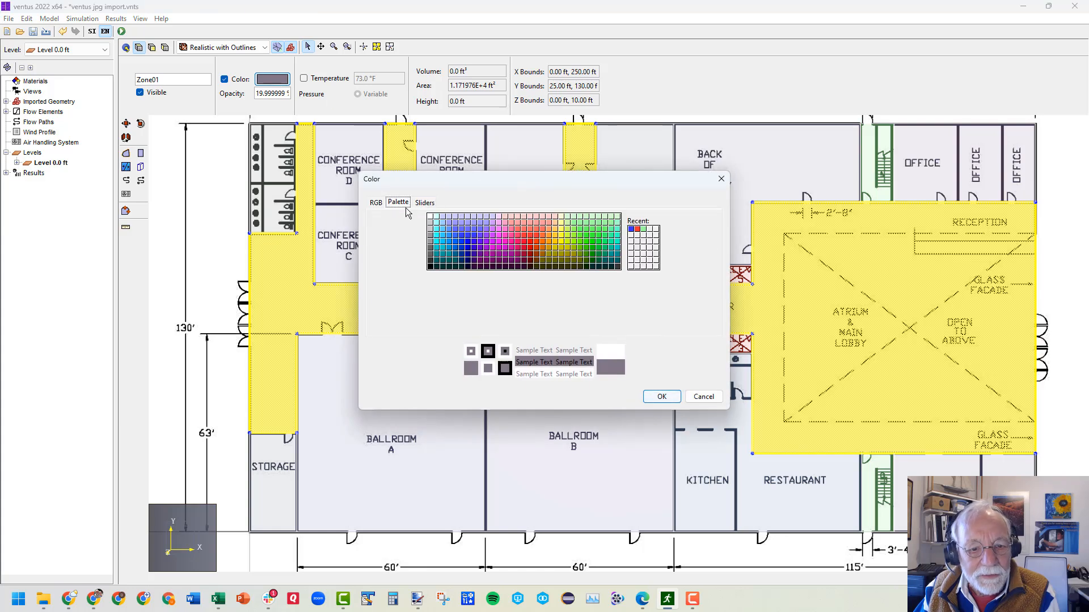
left_click(468, 217)
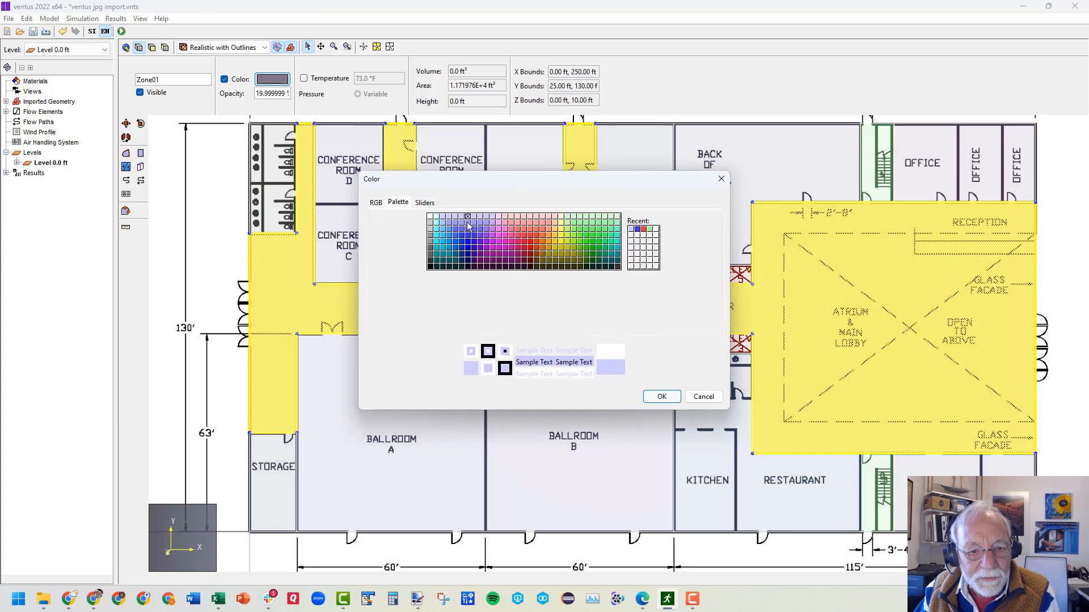
left_click(661, 396)
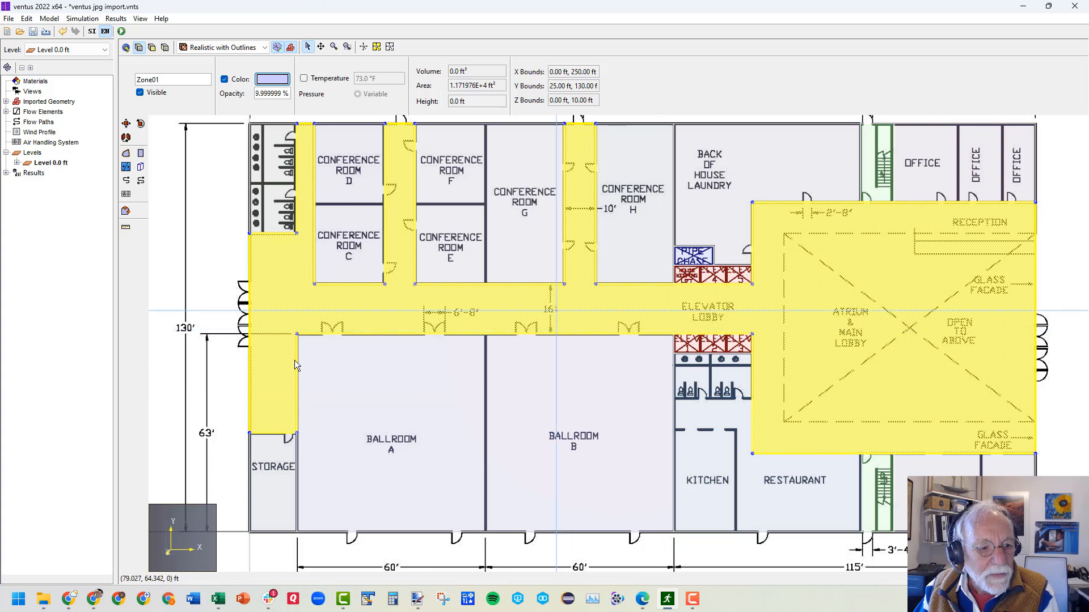
left_click(84, 329)
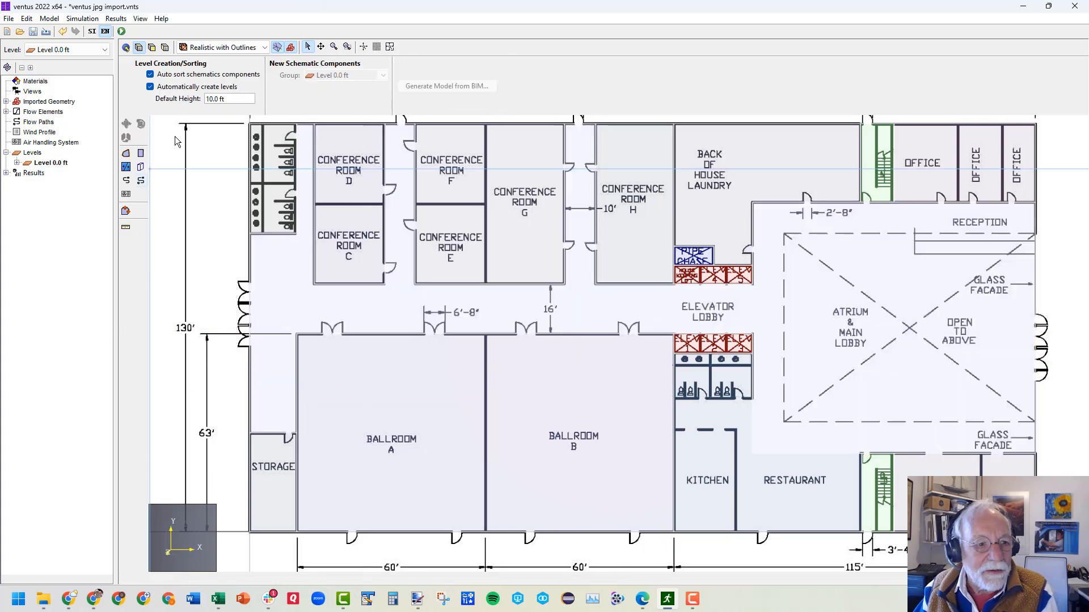
- Set the opacity of the whole Level 0.0 ft to 100% and clear the selection
left_click(59, 164)
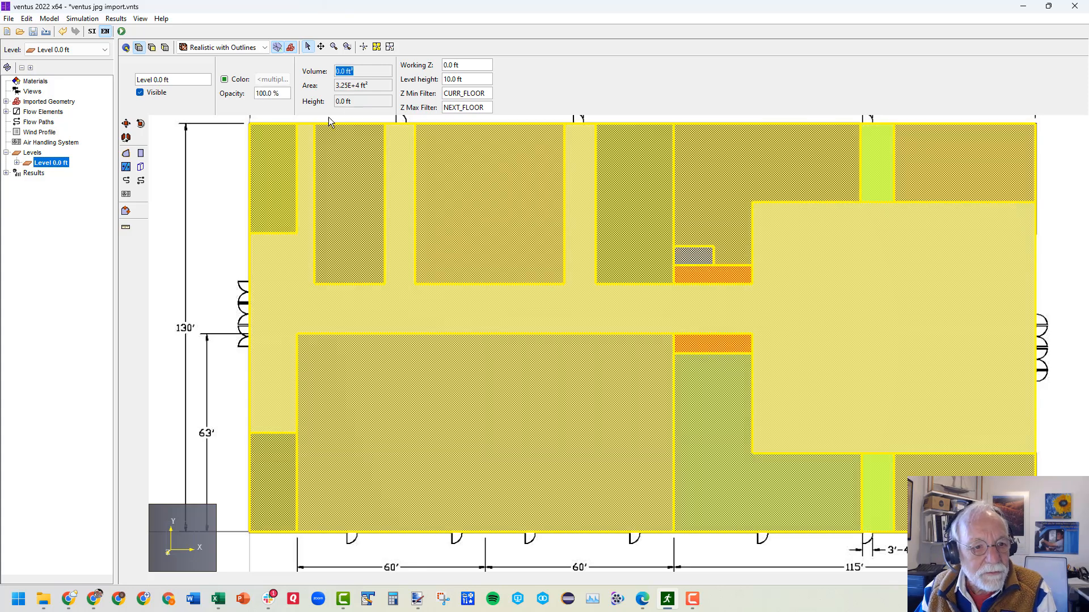
left_click(84, 278)
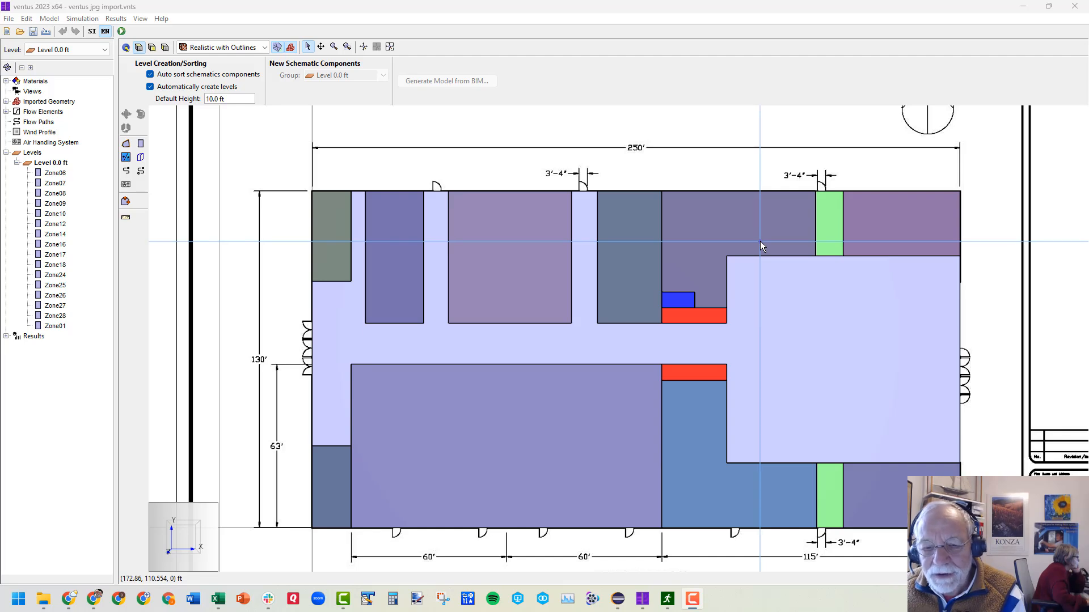
- Give both stairwells, both elevator rooms and the pipe chase a shared fixed temperature of -13 °F
left_click(829, 222)
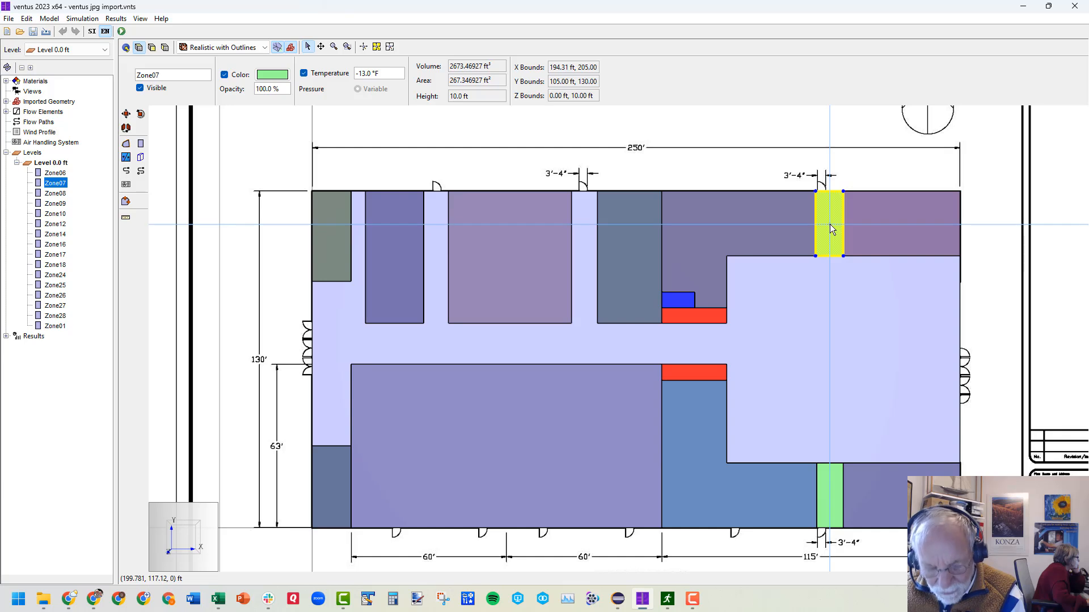
left_click(686, 301, "ctrl")
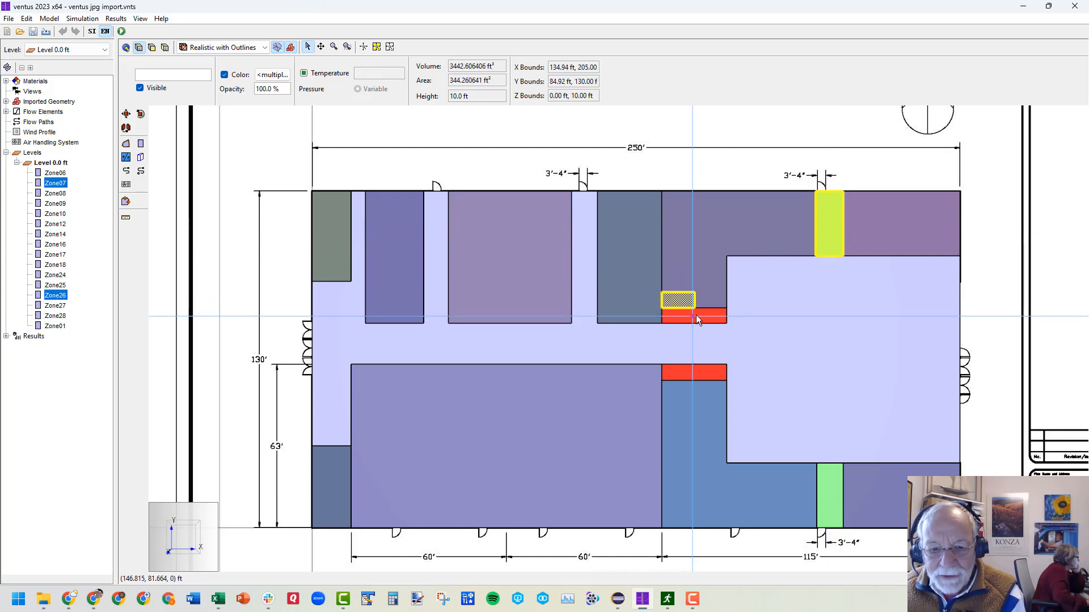
left_click(696, 316, "ctrl")
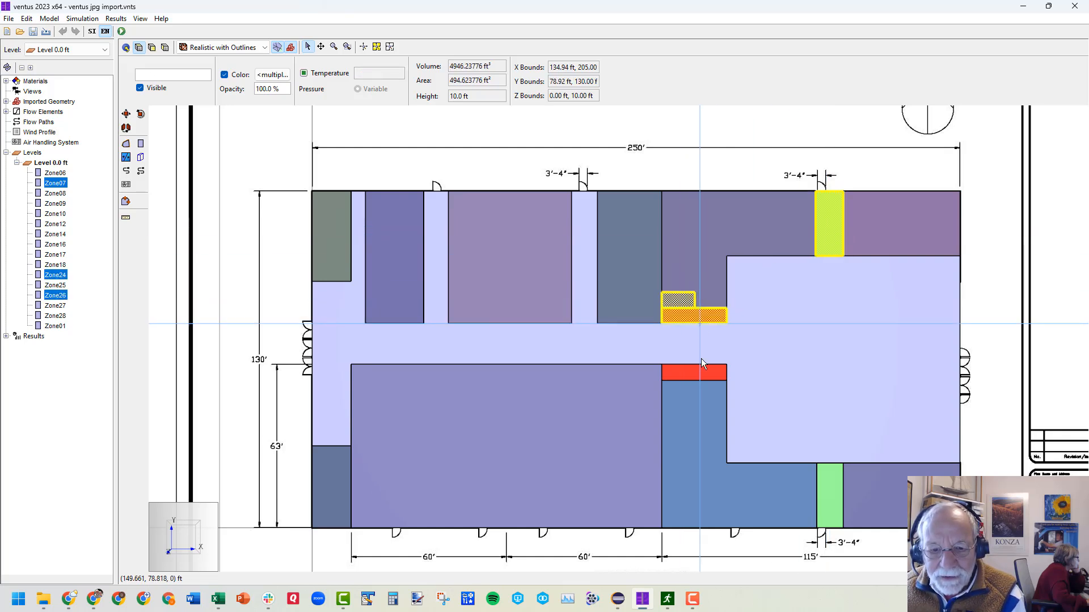
left_click(834, 492, "ctrl")
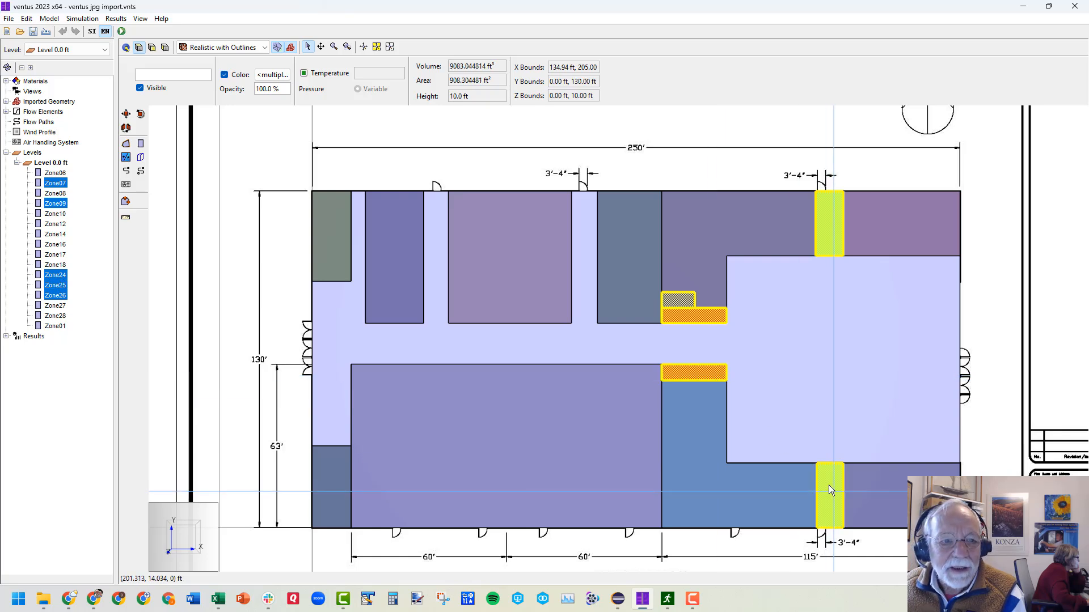
left_click(304, 75)
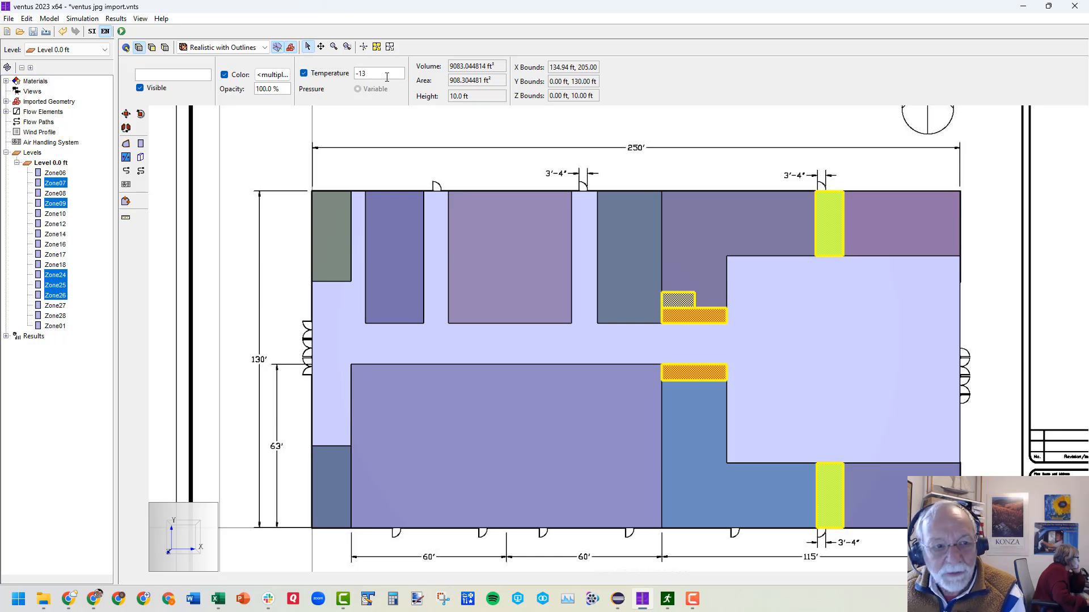
key("Tab")
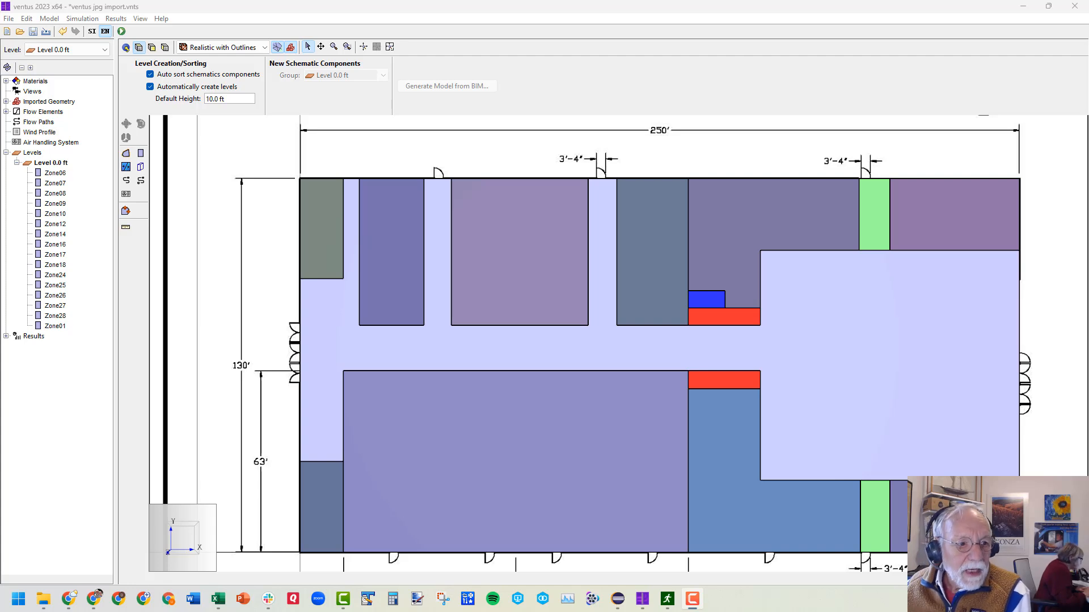
- Review the properties of the Door-SC, Door-DC, Stair and Pipe flow elements without changing them
left_click(6, 112)
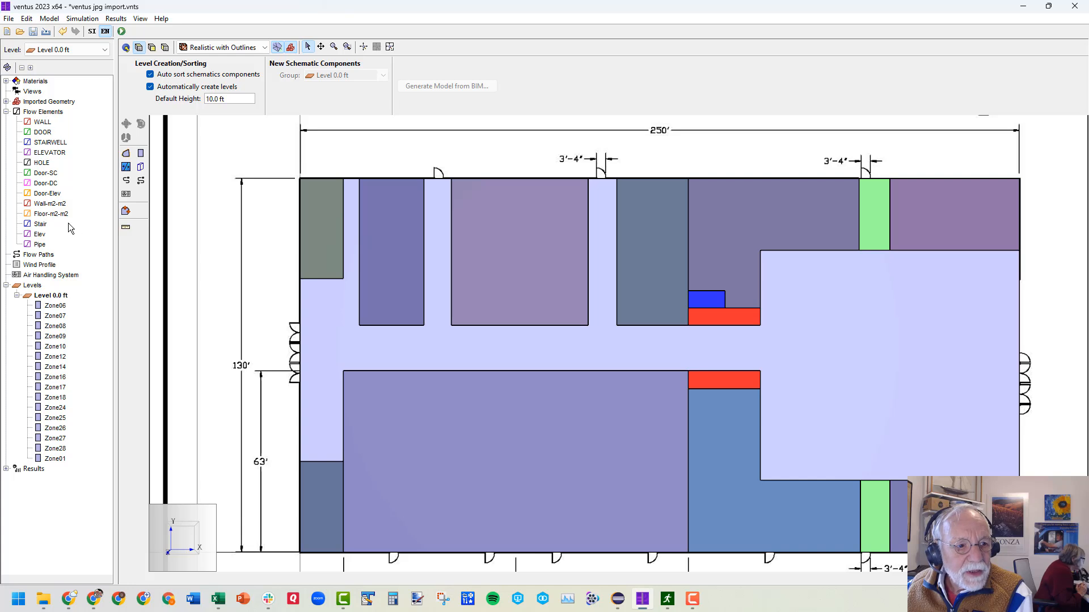
left_click(45, 173)
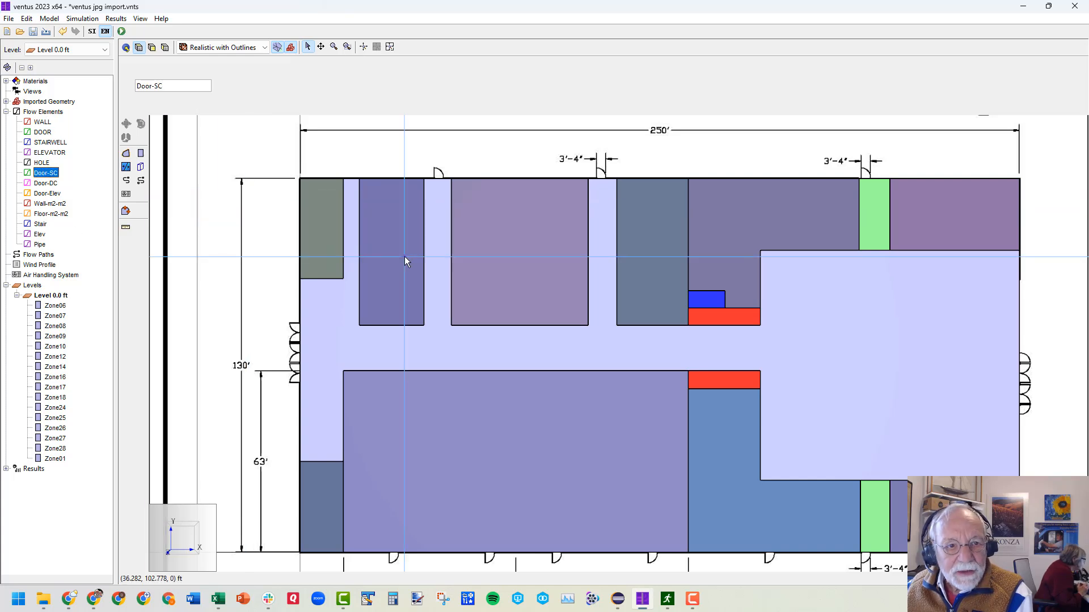
double_click(38, 170)
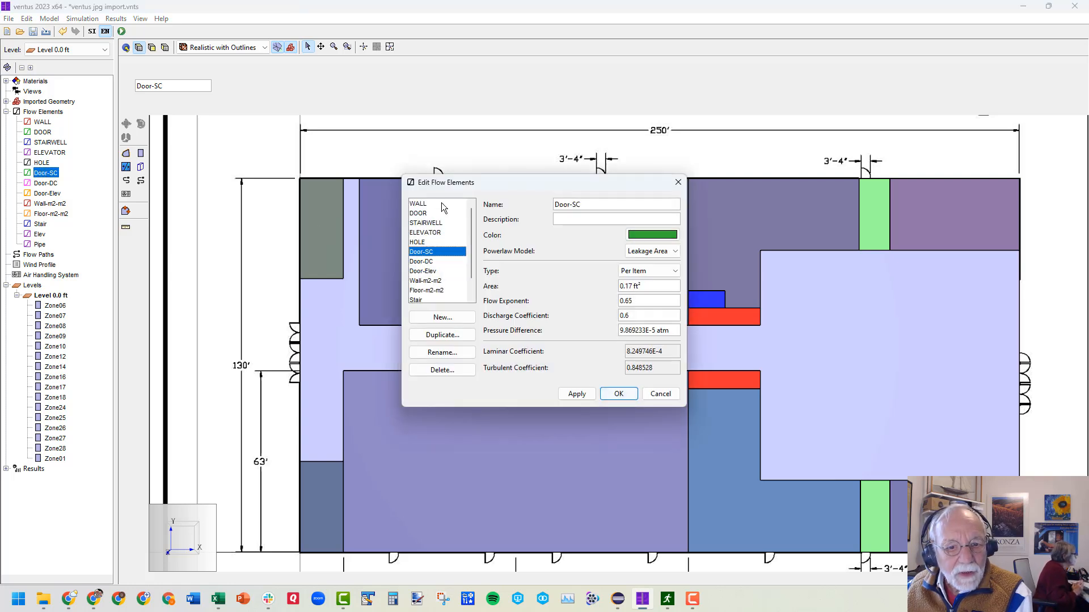
left_click(425, 262)
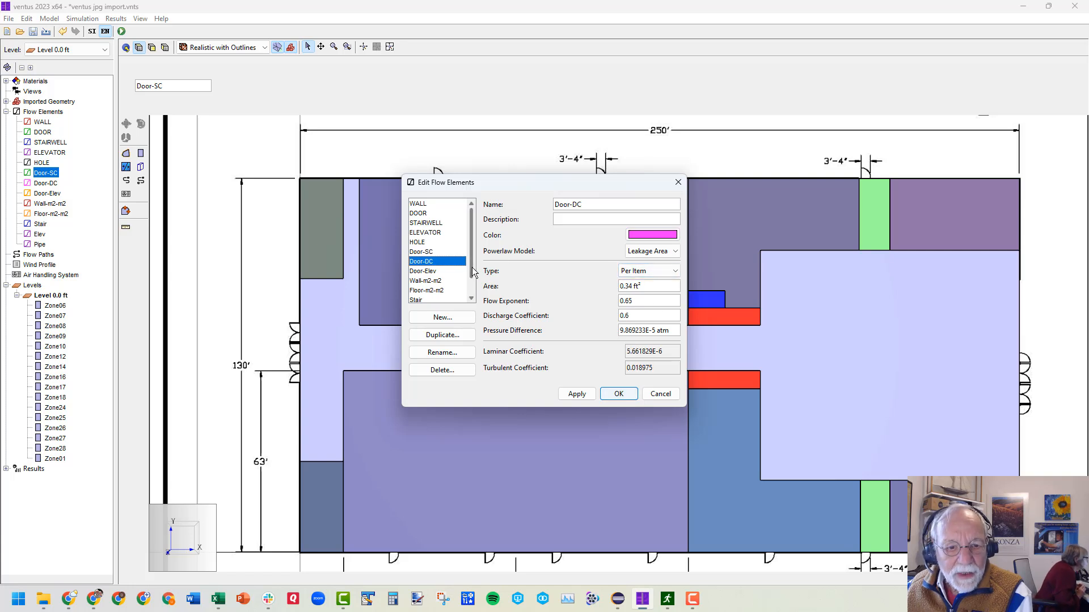
scroll(474, 272, "down", 1)
left_click(419, 281)
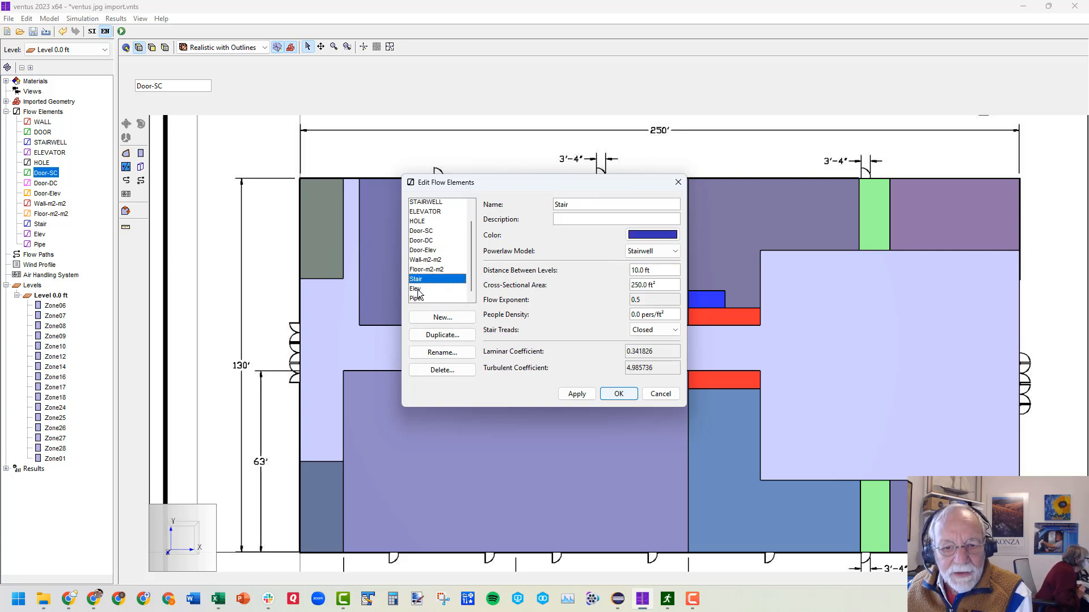
left_click(419, 292)
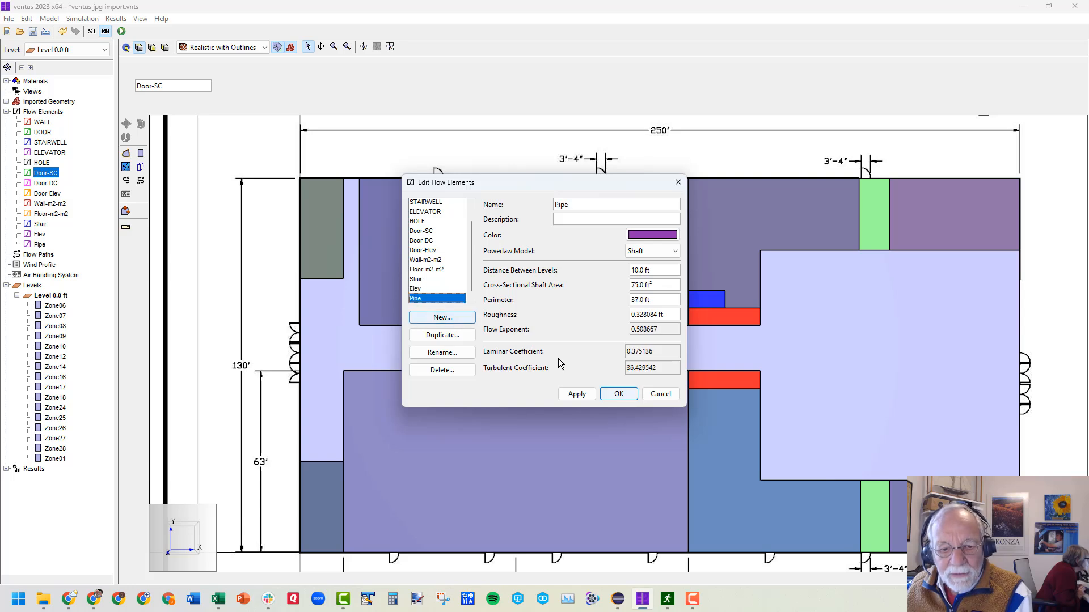
left_click(660, 395)
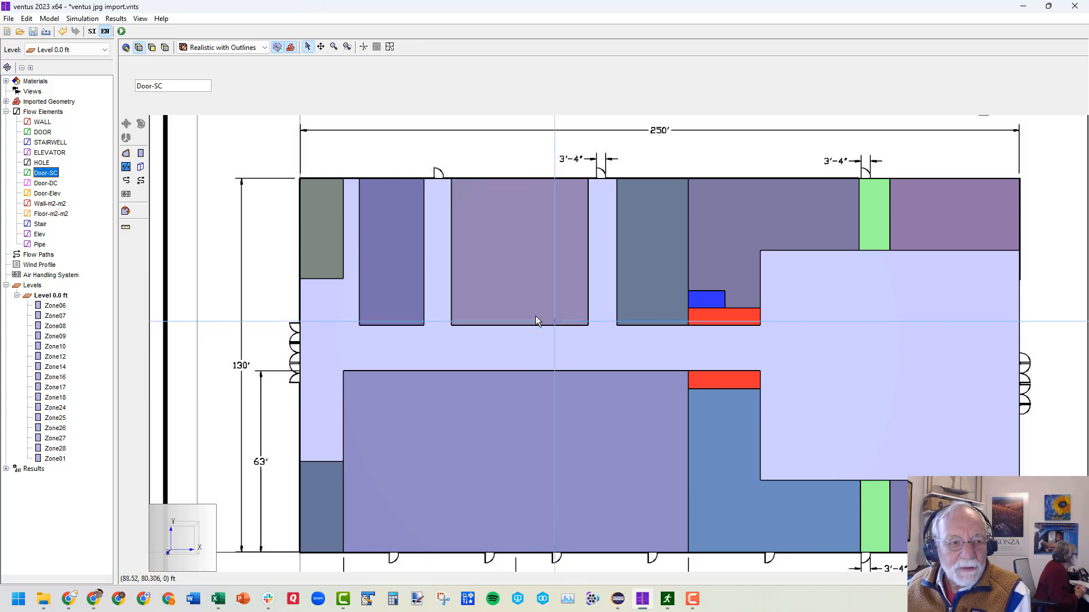
- Set the opacity of the whole Level 0.0 ft to 50% and clear the selection
left_click(55, 296)
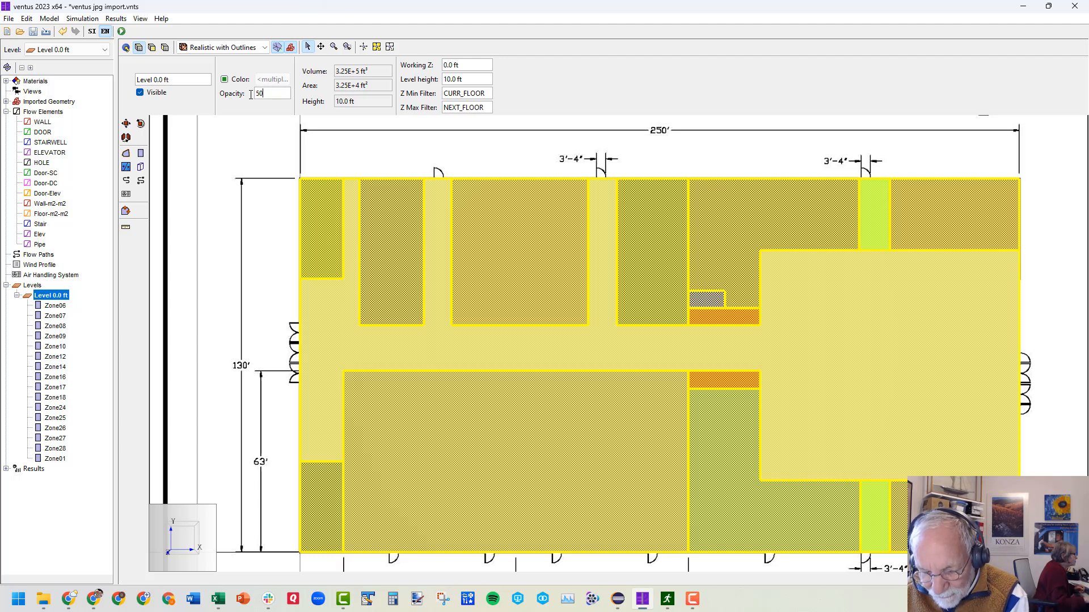
key("Tab")
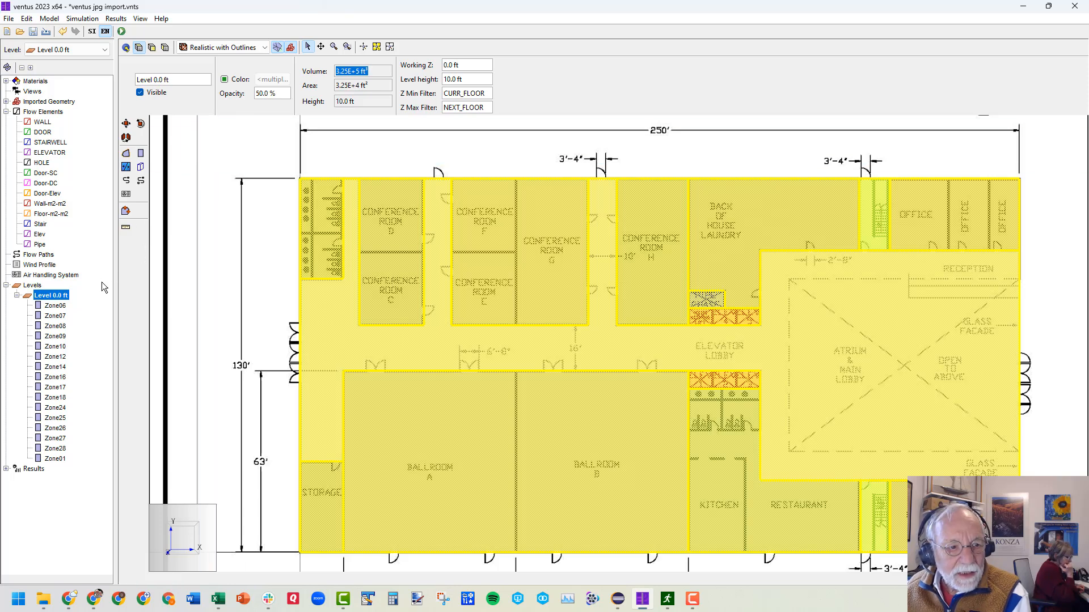
left_click(92, 261)
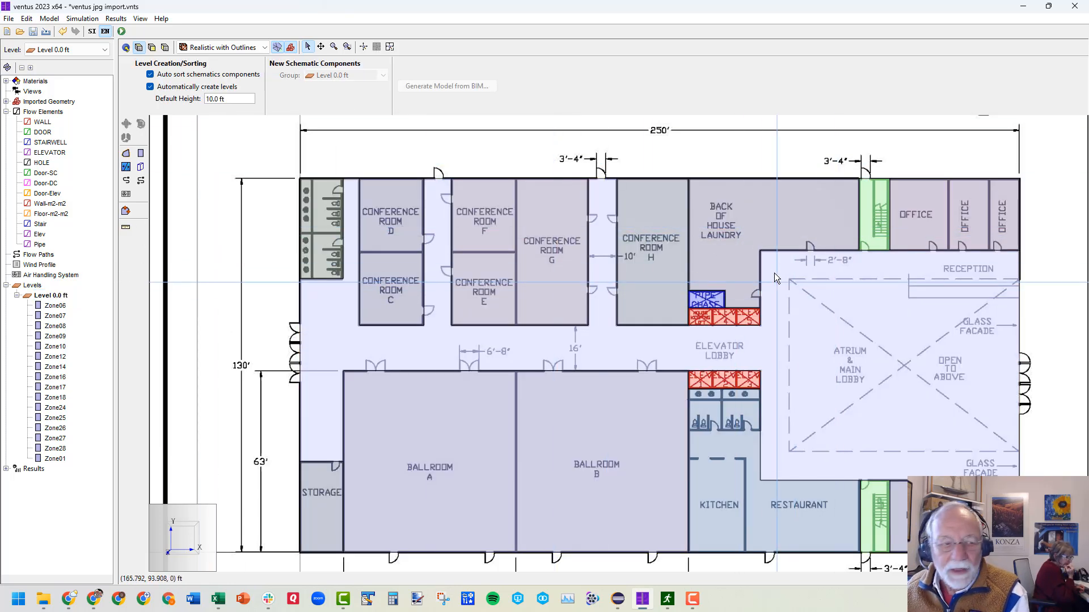
- Place a Wall-m2-m2 flow path on the right-hand exterior wall of the office block
left_click(140, 180)
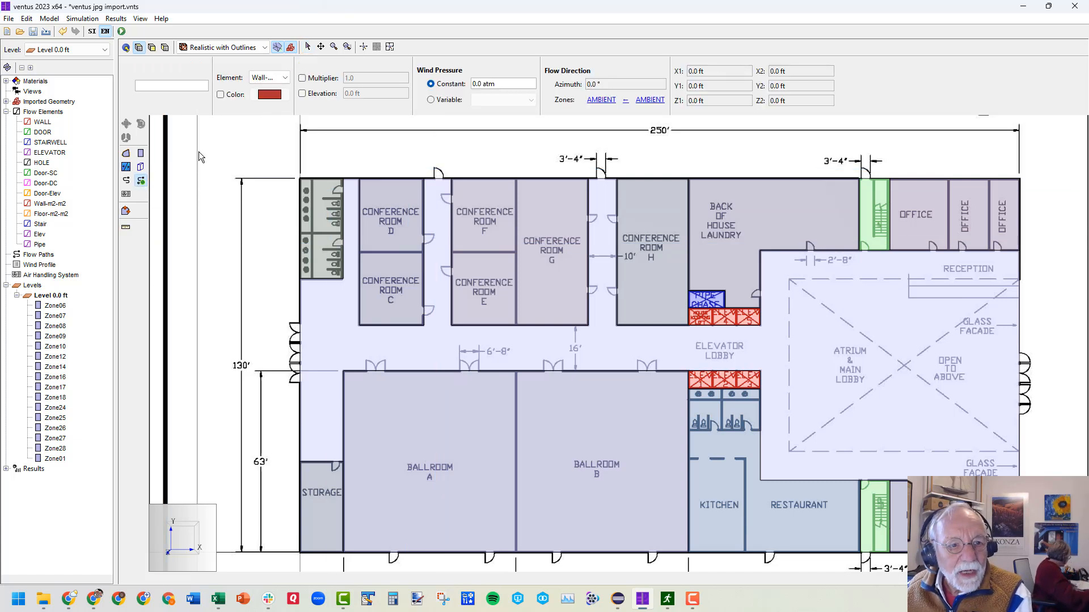
left_click(286, 78)
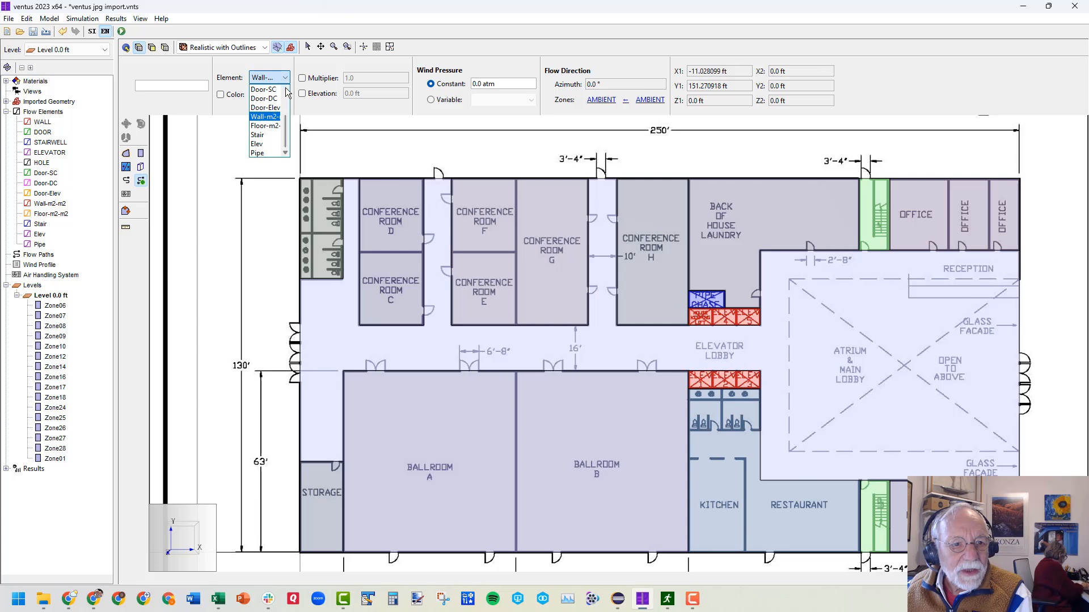
left_click(270, 117)
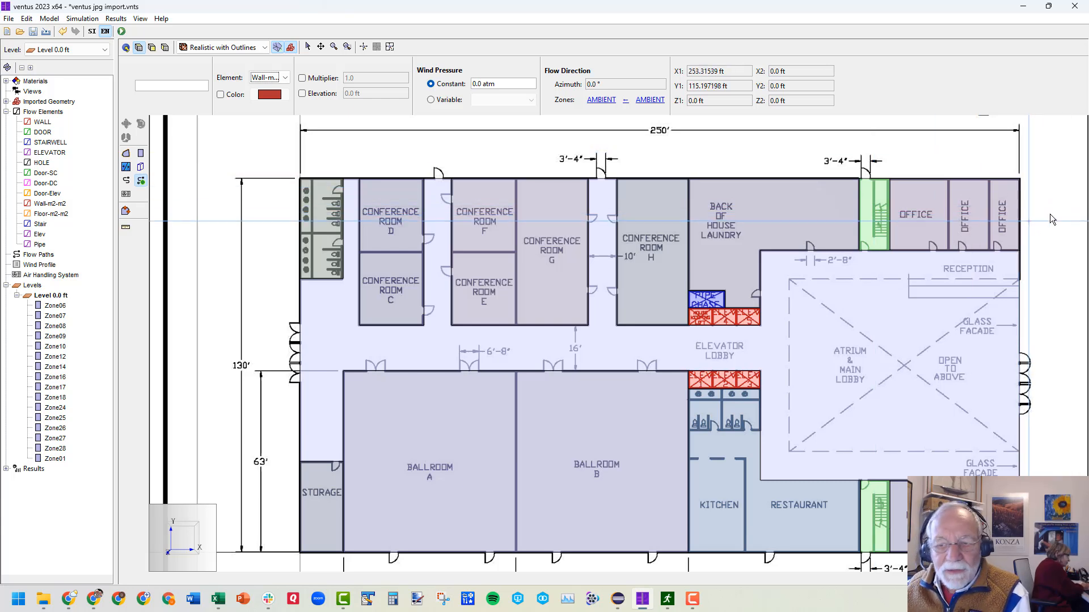
left_click(1013, 219)
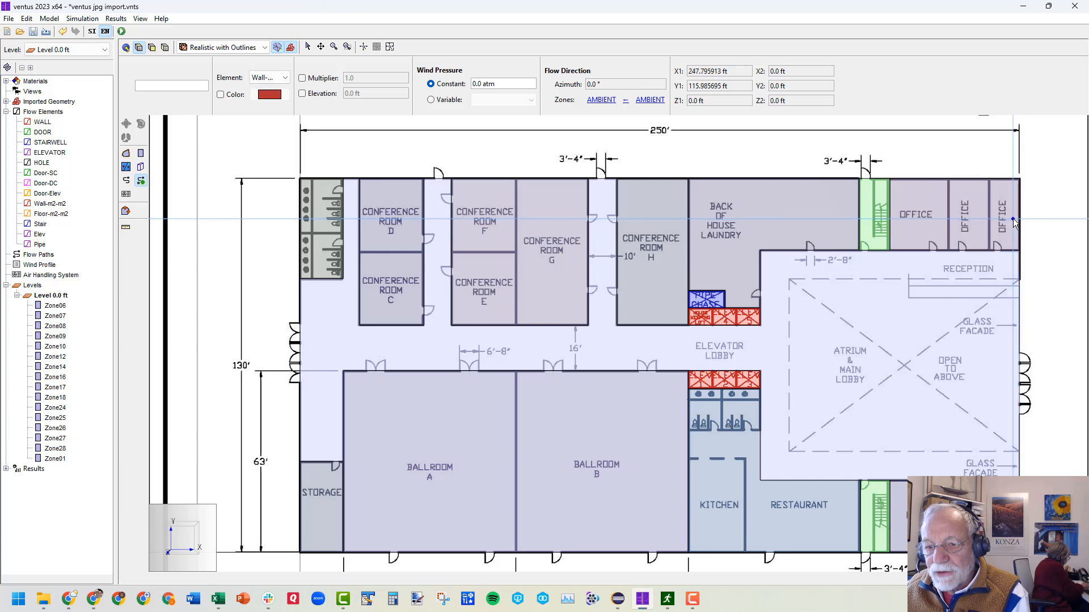
- Try to add another Wall-m2-m2 flow path on the upper exterior wall of the rightmost office, and leave the command
left_click(1007, 188)
left_click(1006, 172)
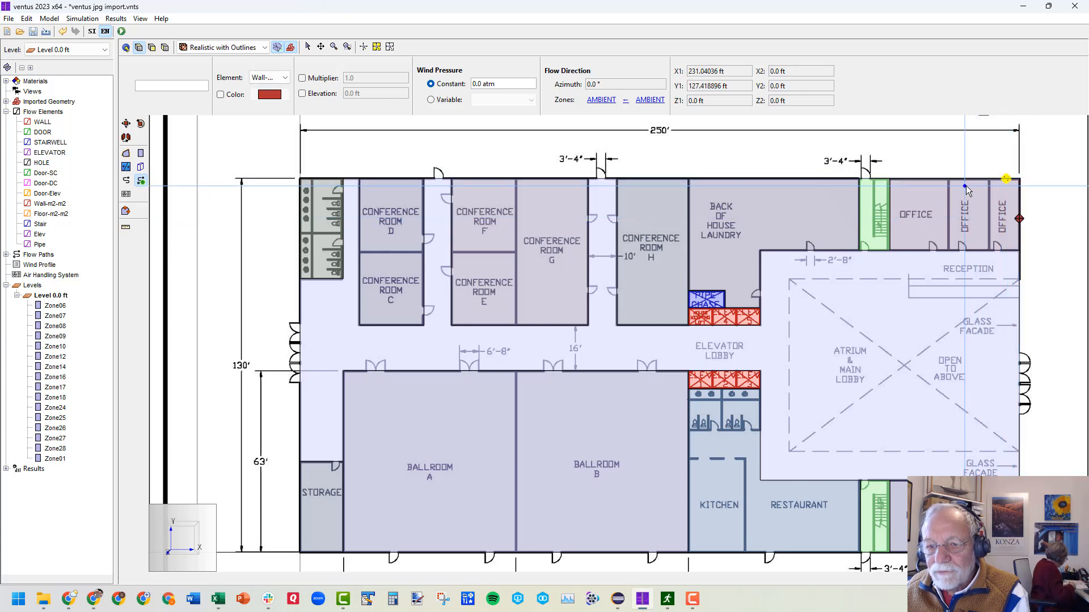
left_click(969, 186)
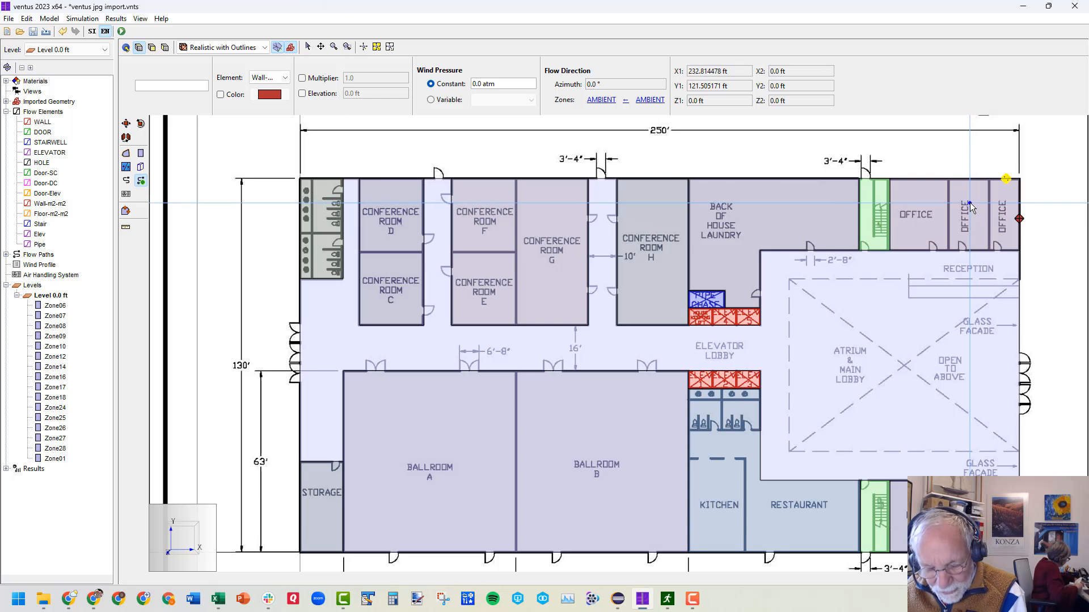
key("Escape")
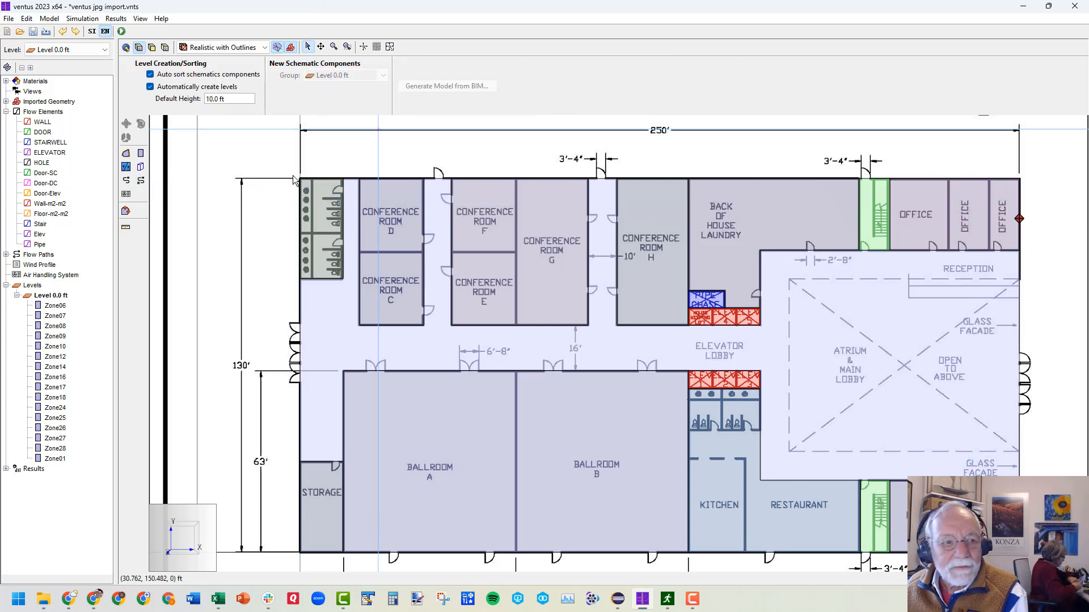
- Place a single Wall-m2-m2 flow path on the upper exterior wall of the middle office
left_click(140, 179)
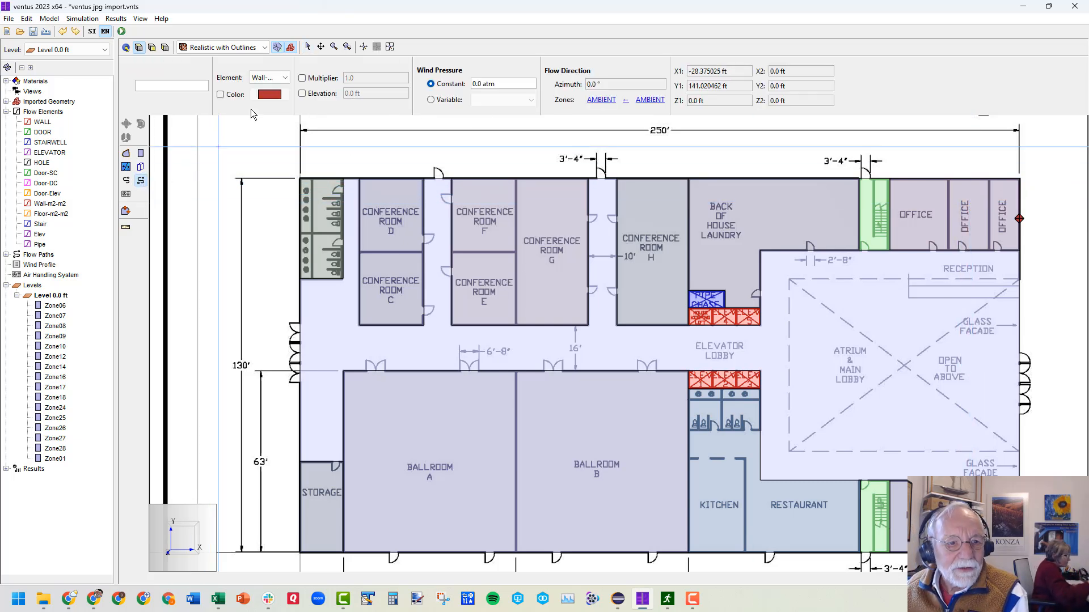
left_click(955, 177)
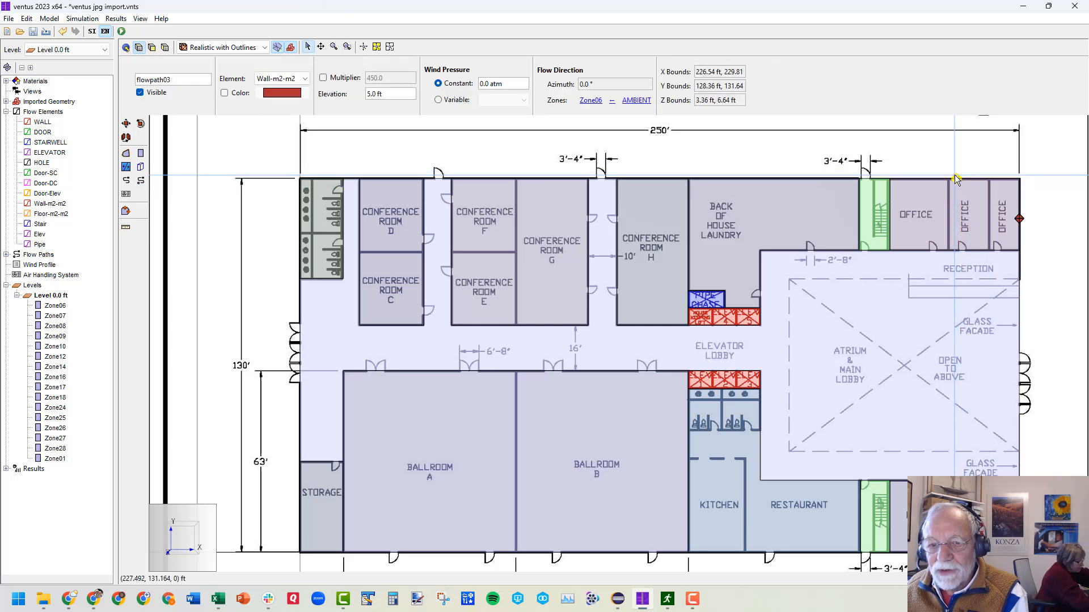
- Place Wall-m2-m2 flow paths on the upper exterior walls of the upper stairwell and the back of house laundry
left_click(883, 193)
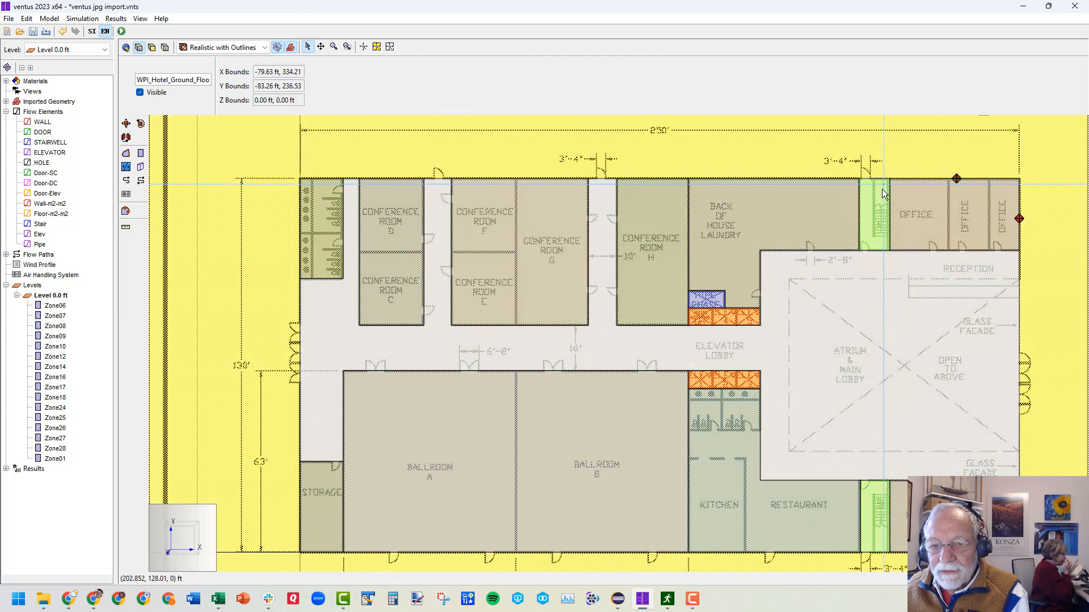
left_click(84, 251)
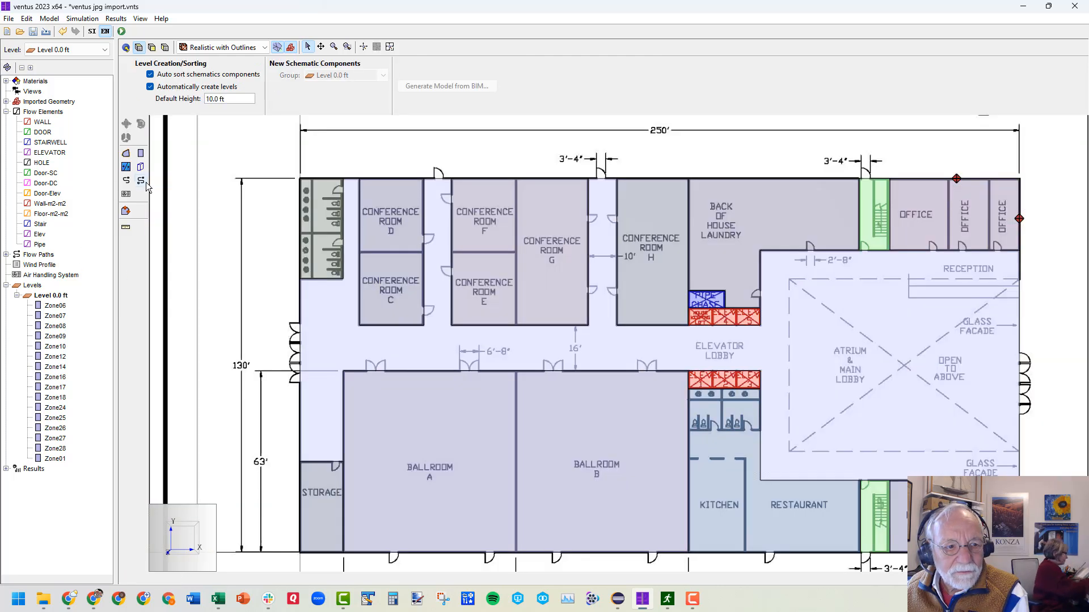
left_click(144, 181)
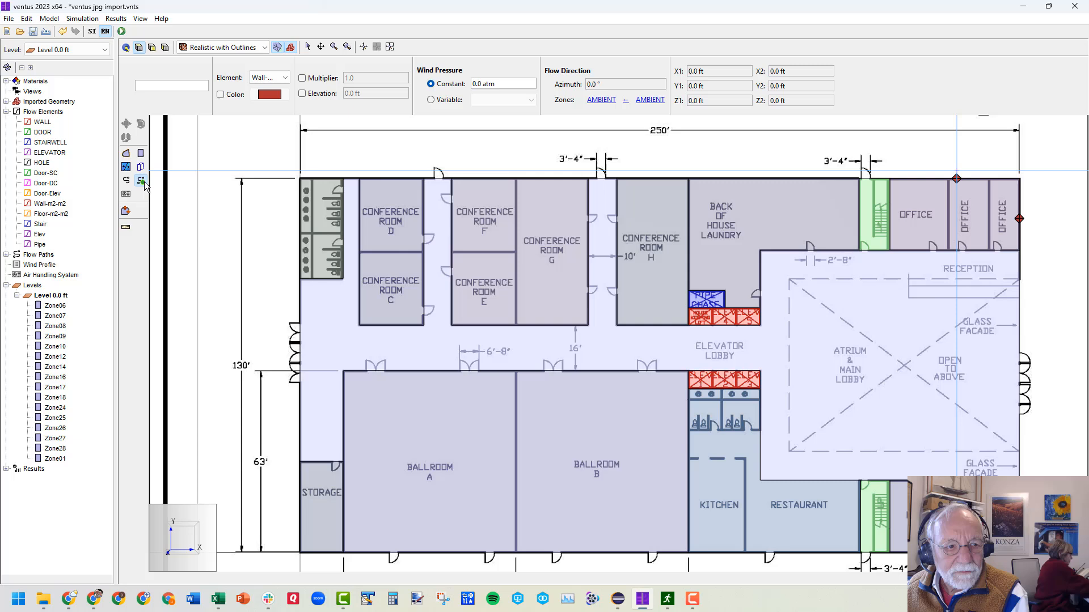
left_click(883, 172)
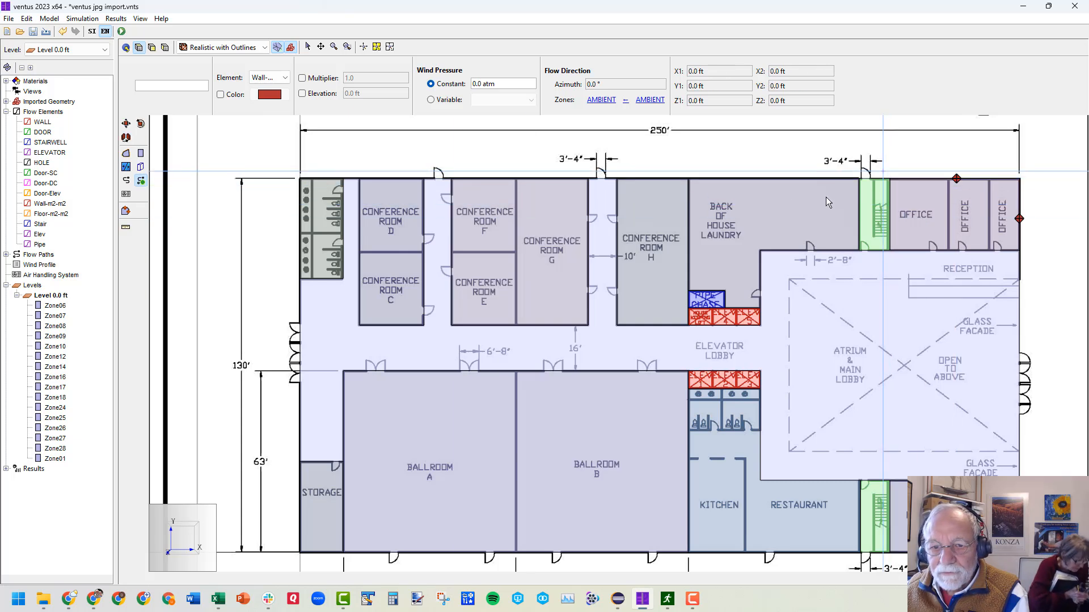
left_click(750, 186)
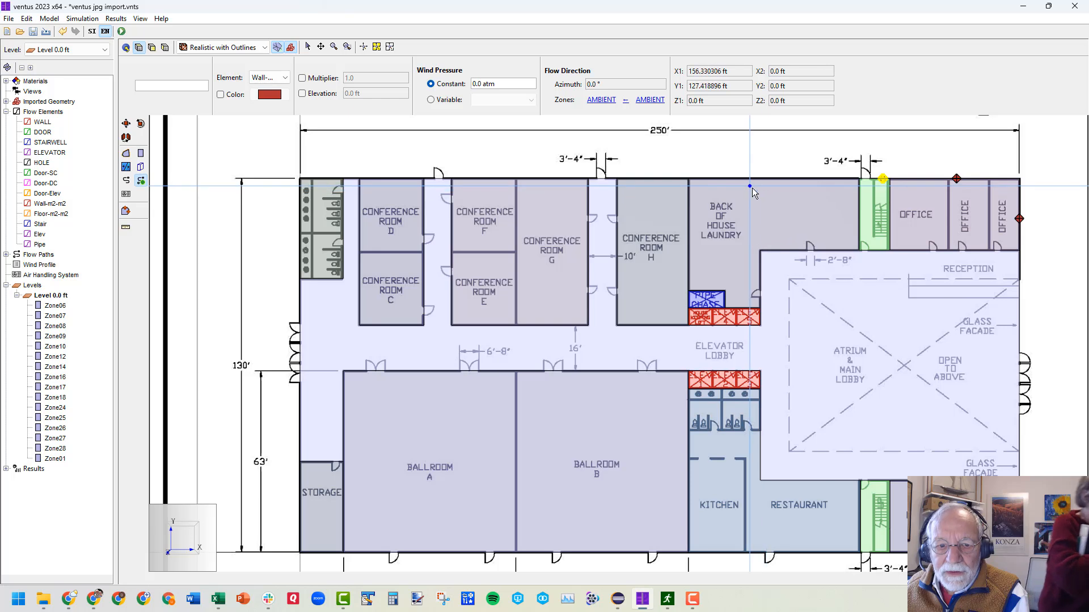
left_click(763, 169)
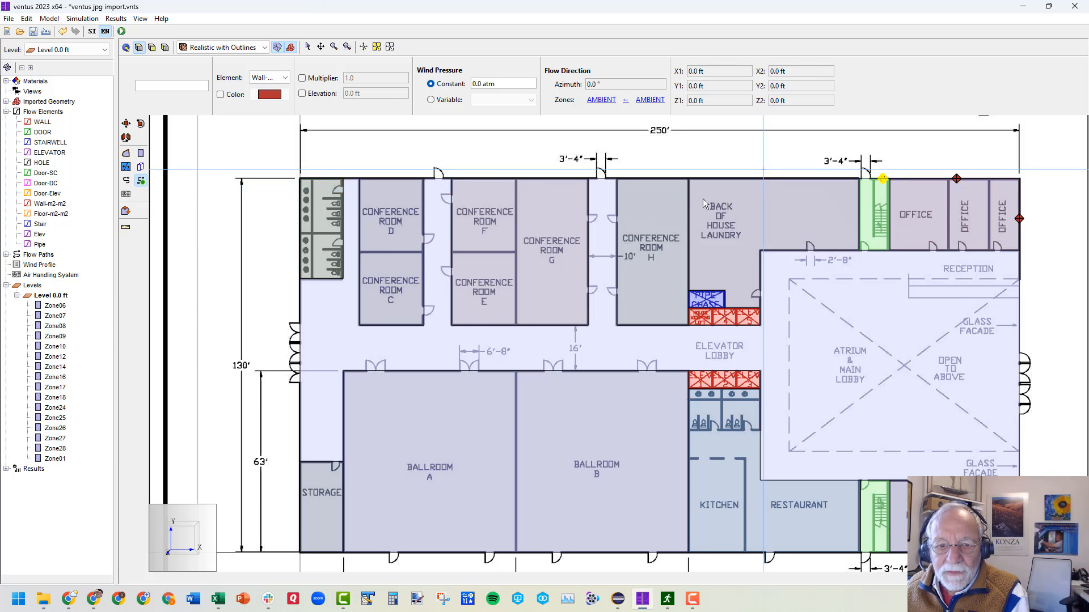
- Add wall flow paths to ambient on the upper exterior walls of conference room H, the adjacent corridor and conference room G
left_click(656, 188)
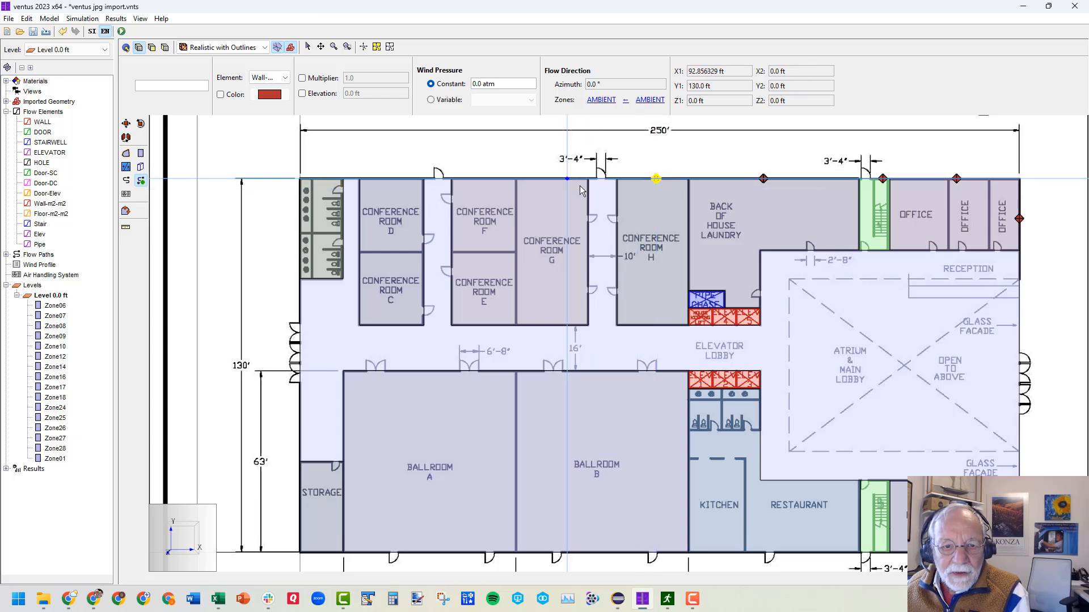
left_click(610, 185)
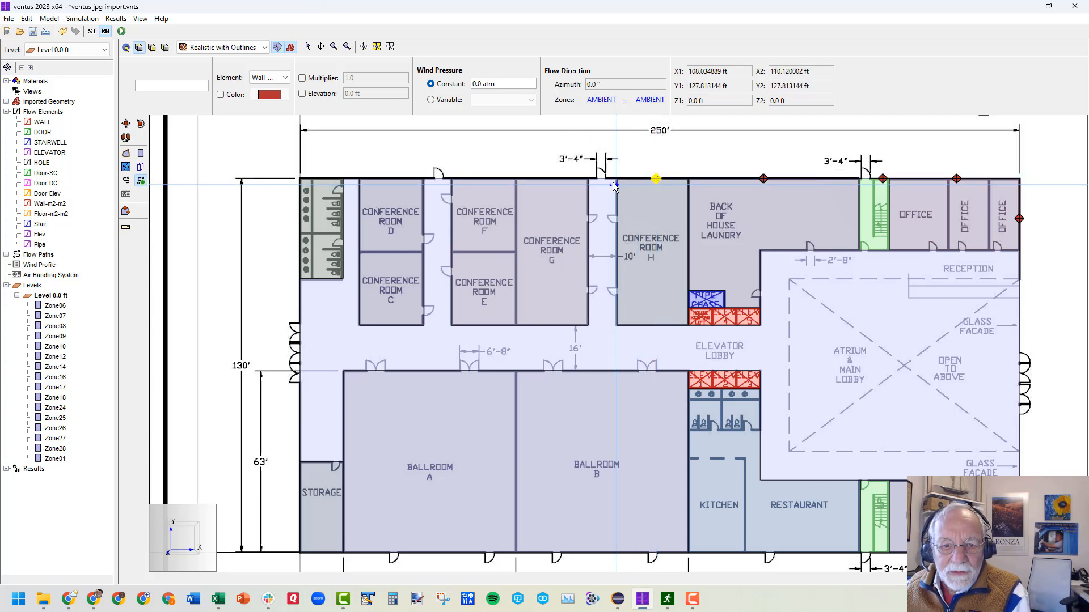
left_click(611, 183)
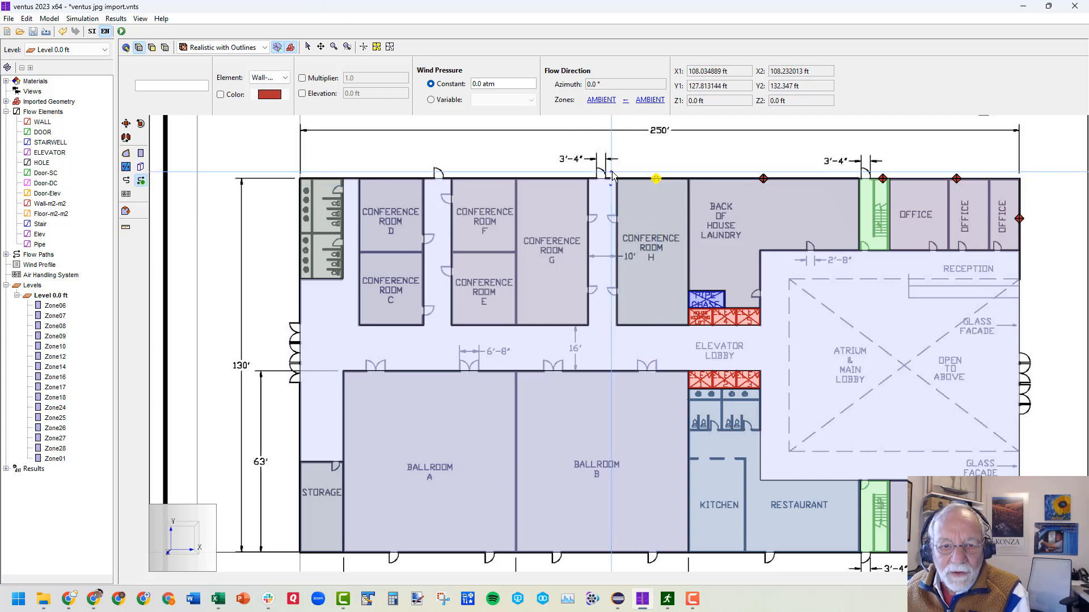
left_click(525, 184)
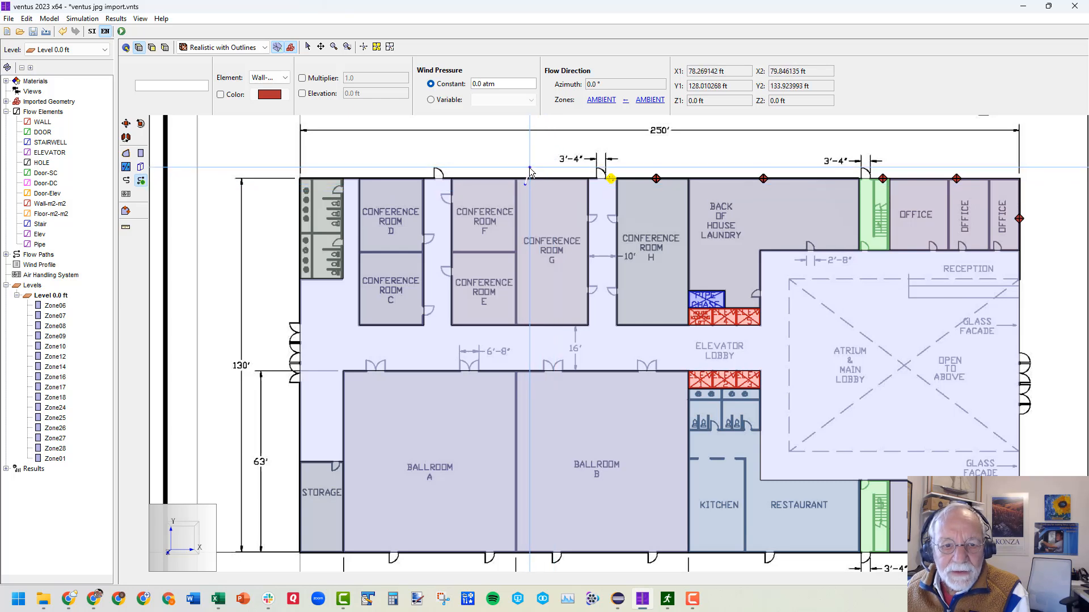
left_click(525, 169)
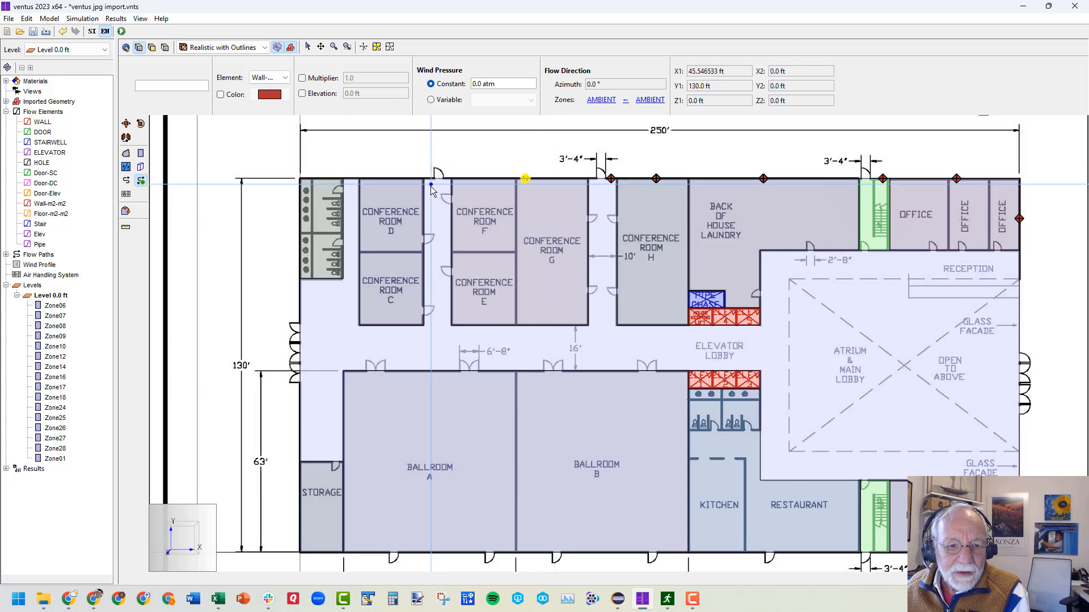
- Add wall flow paths on the upper exterior walls of conference room D and the corridors on either side of it
left_click(431, 186)
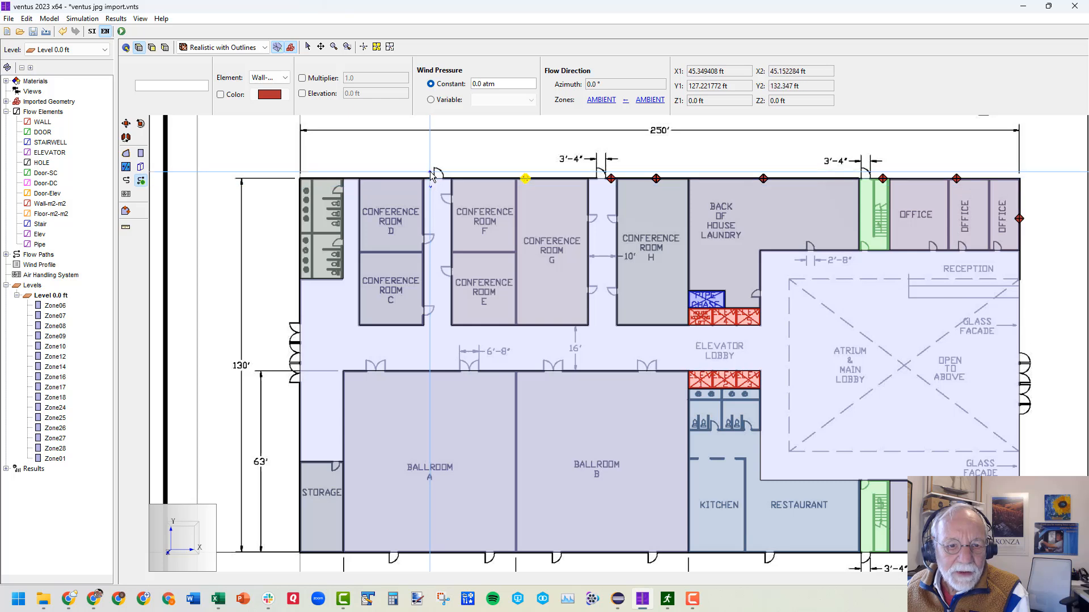
left_click(430, 172)
left_click(389, 185)
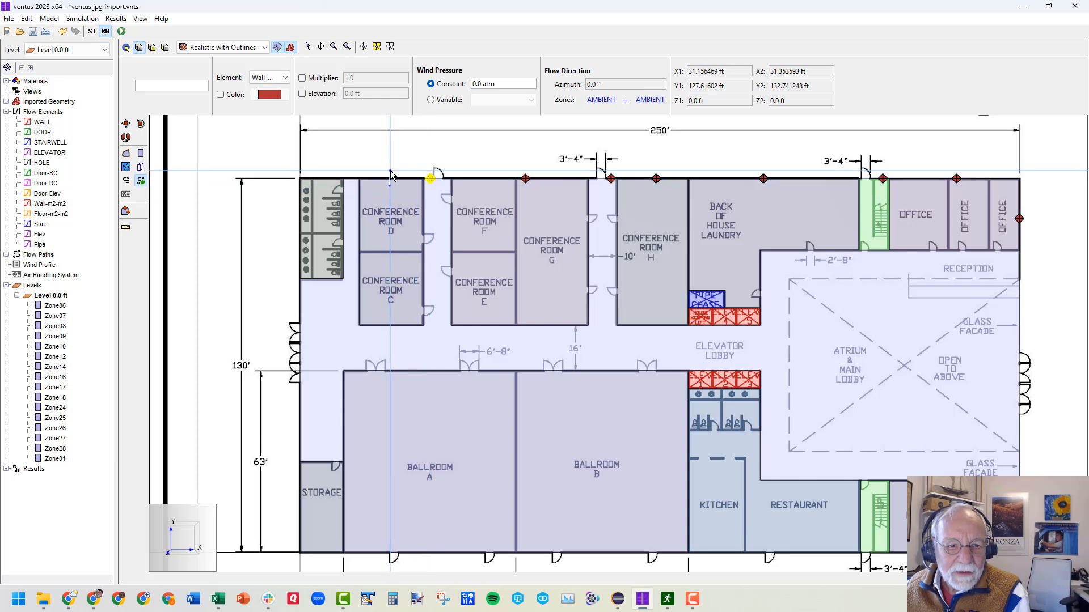
left_click(351, 180)
left_click(351, 183)
left_click(351, 183)
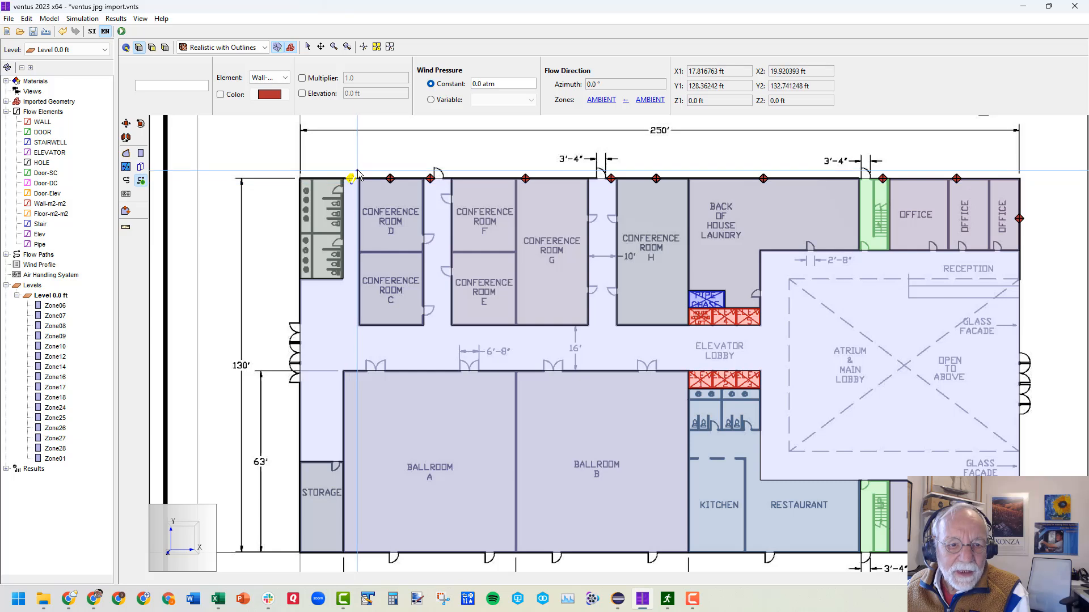
- Place wall flow paths on the upper and left exterior walls of the corner restrooms and the corridor's left exterior wall, and leave the command
left_click(322, 183)
left_click(324, 172)
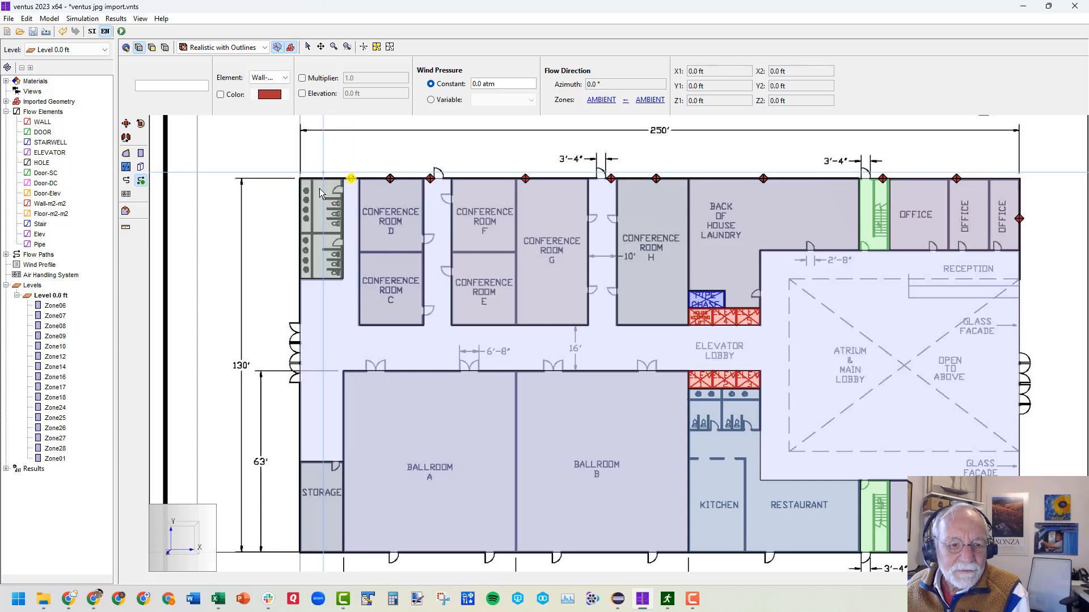
left_click(308, 226)
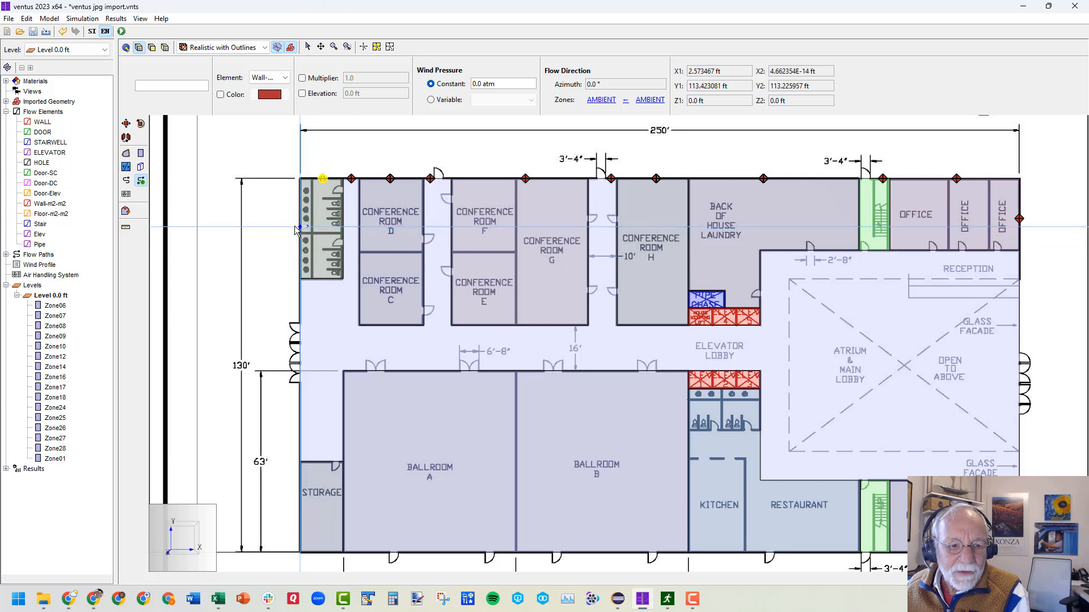
left_click(293, 321)
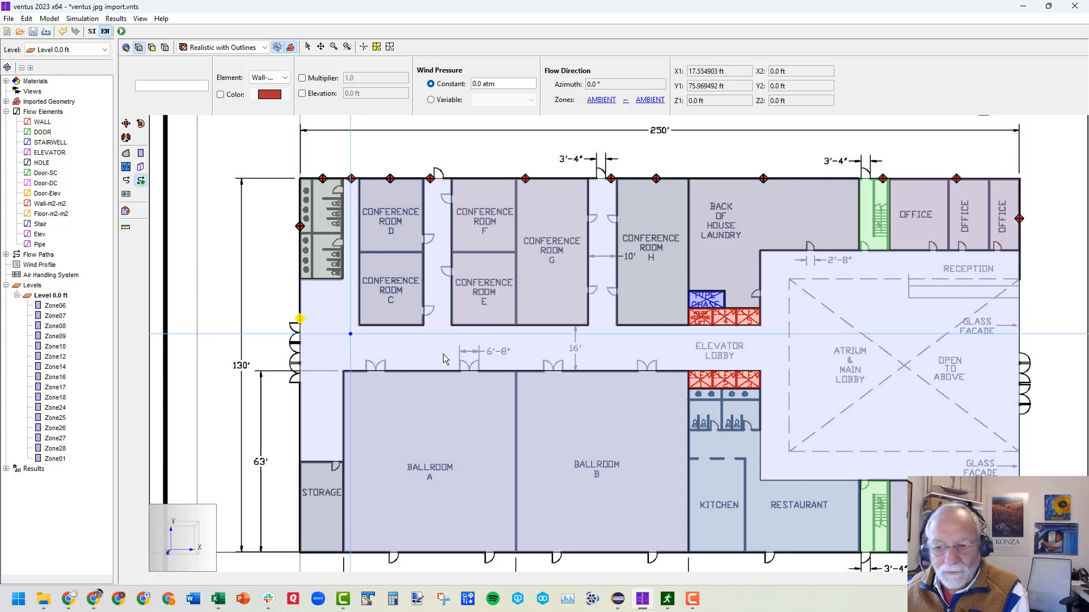
key("Escape")
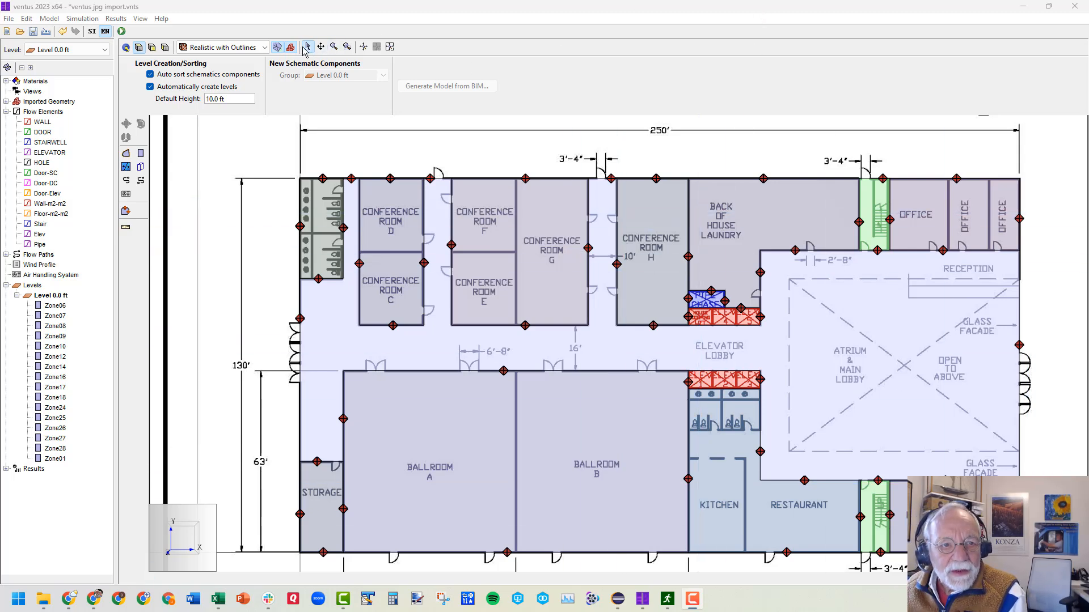
- Check the wall flow paths around the office, stair, laundry, conference H and G, ballroom and kitchen-restaurant zones one by one
left_click(956, 225)
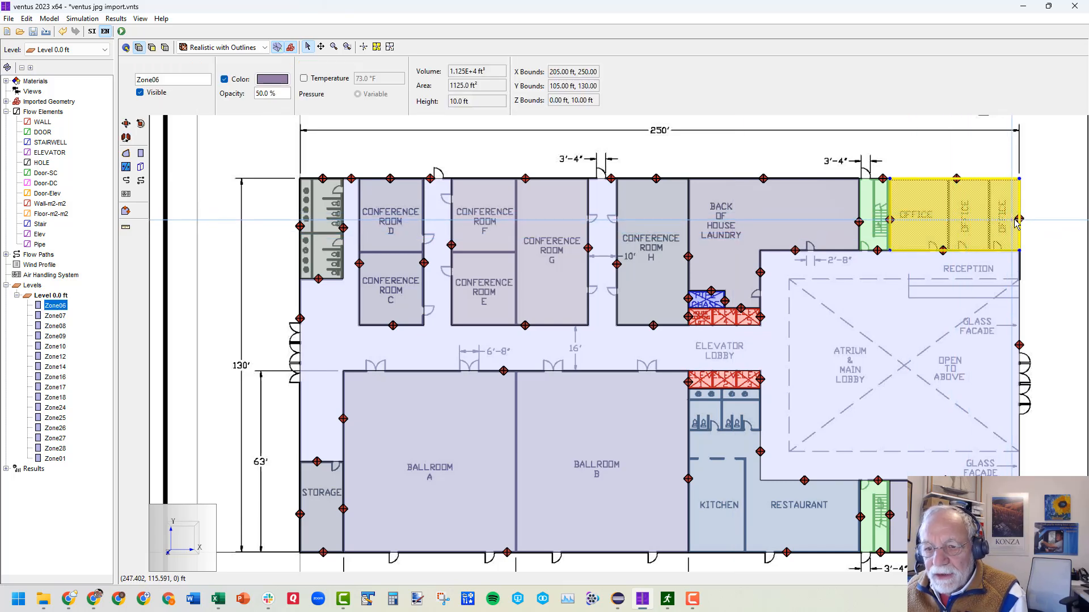
left_click(866, 201)
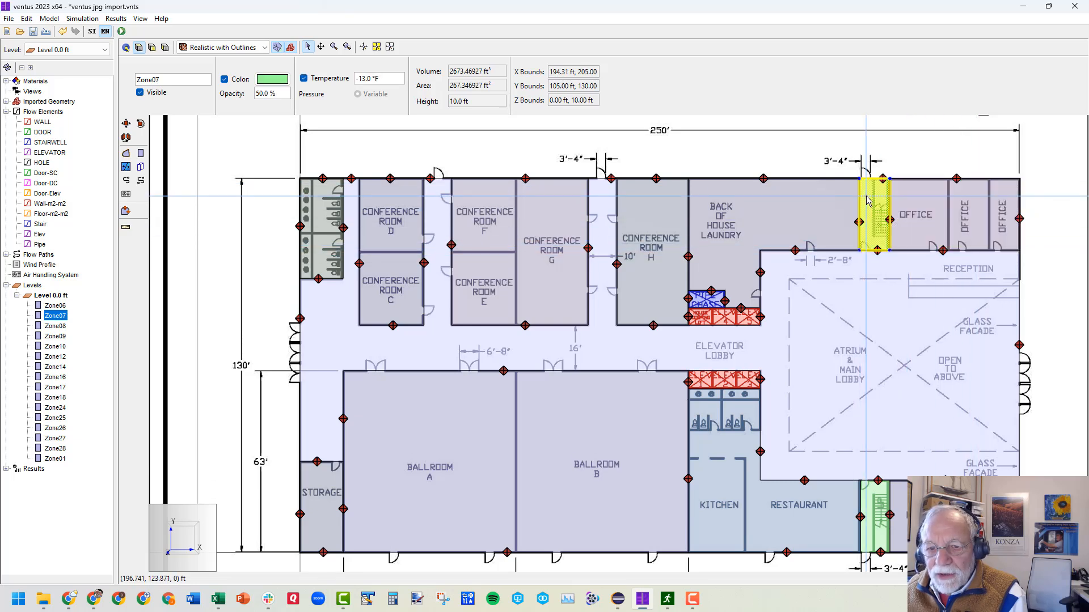
left_click(800, 205)
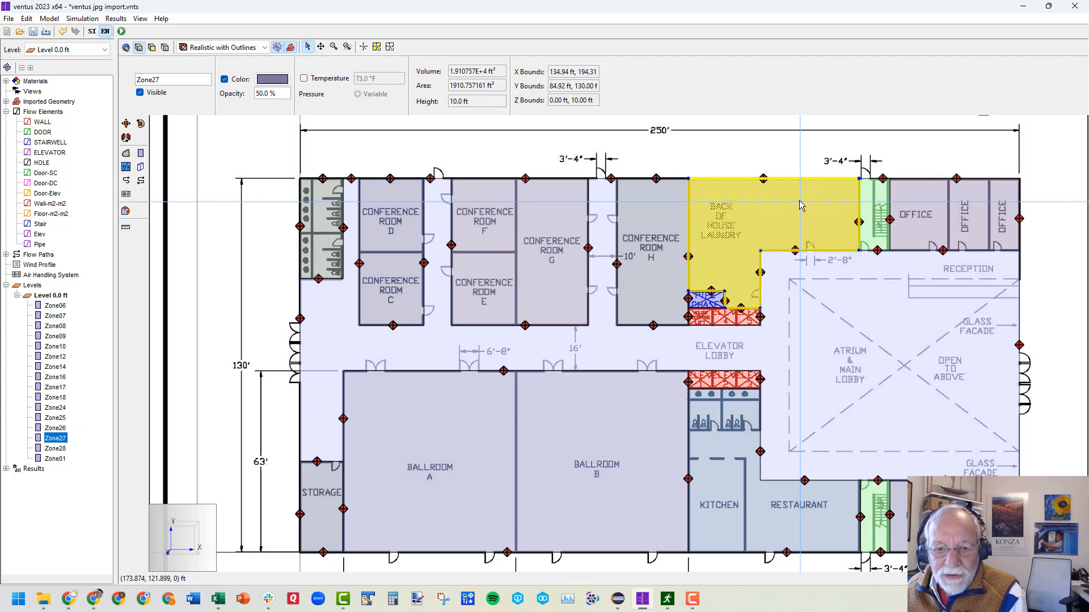
left_click(661, 208)
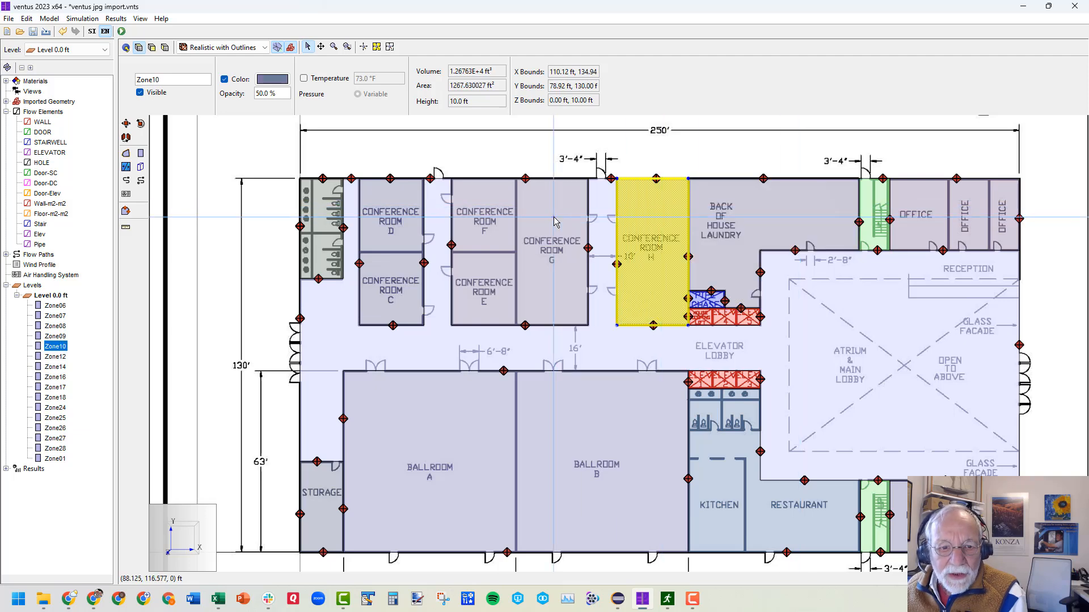
left_click(555, 221)
left_click(482, 412)
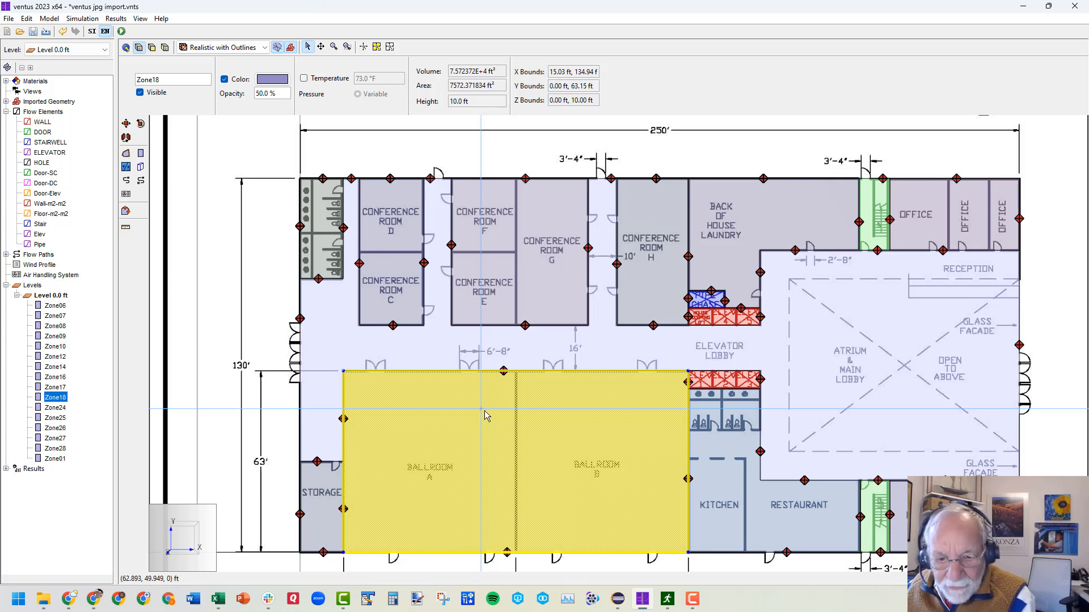
left_click(732, 497)
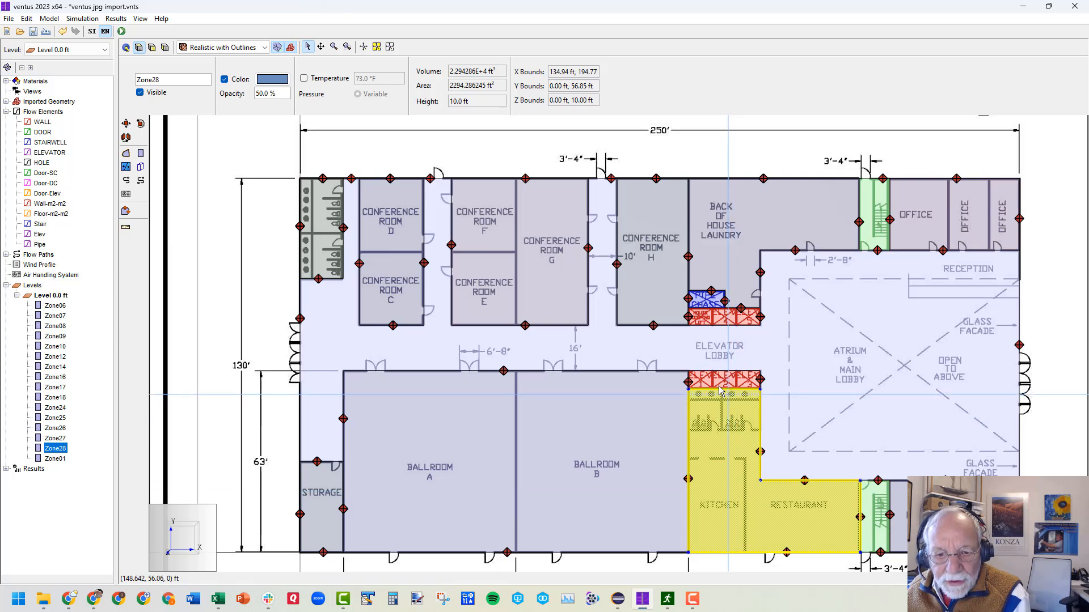
- Place a Wall-m2-m2 flow path on the wall between the lower elevator shaft and the kitchen-restaurant zone, and clear the selection
left_click(145, 185)
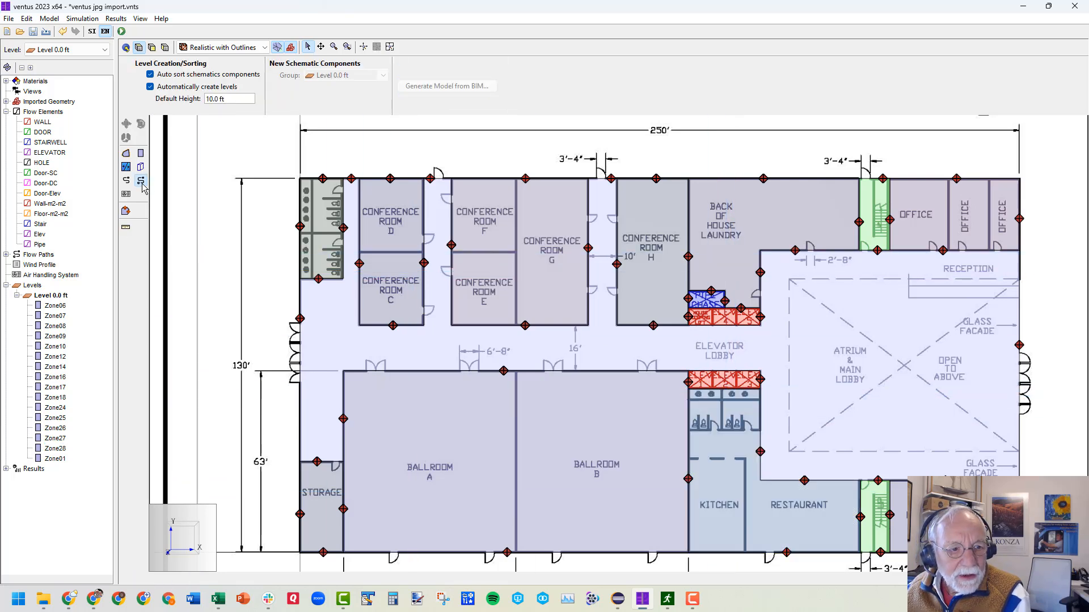
left_click(141, 182)
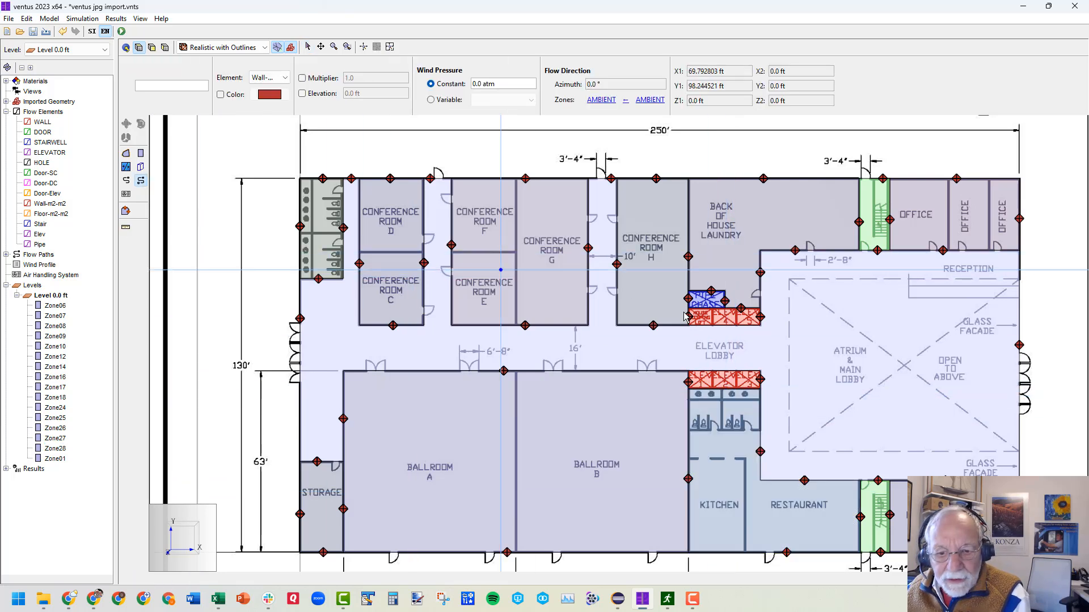
left_click(727, 389)
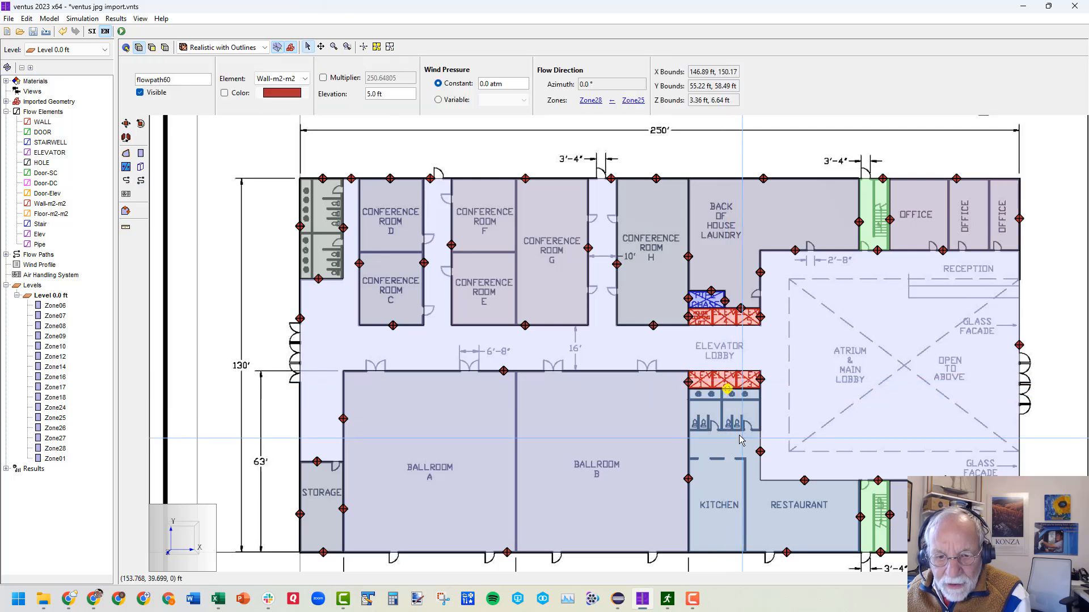
left_click(99, 344)
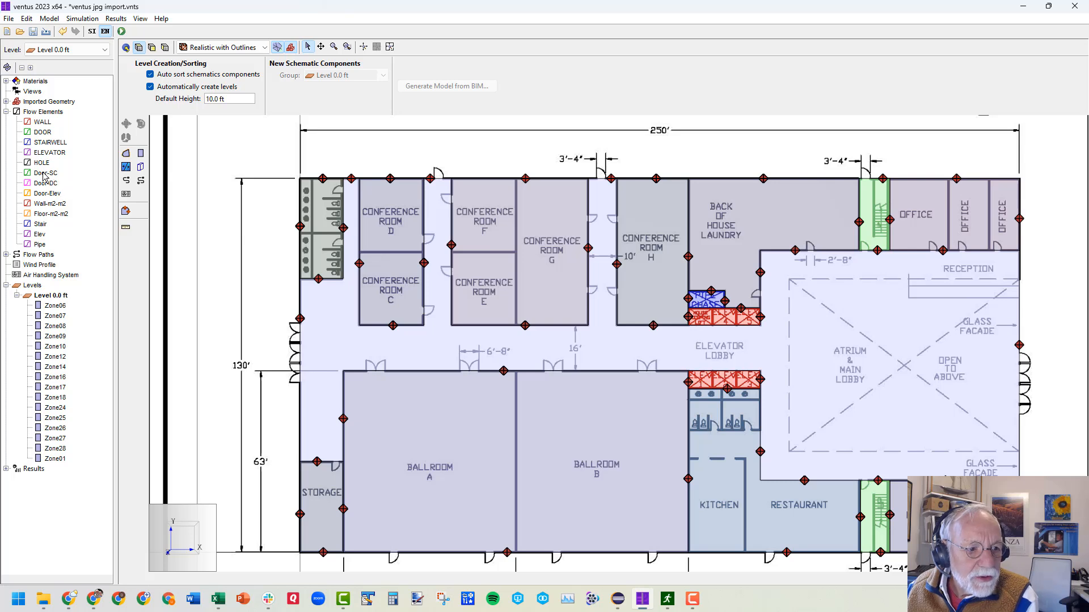
- Place a flow path with the Door-SC element at the upper corridor door of conference room H
left_click(140, 180)
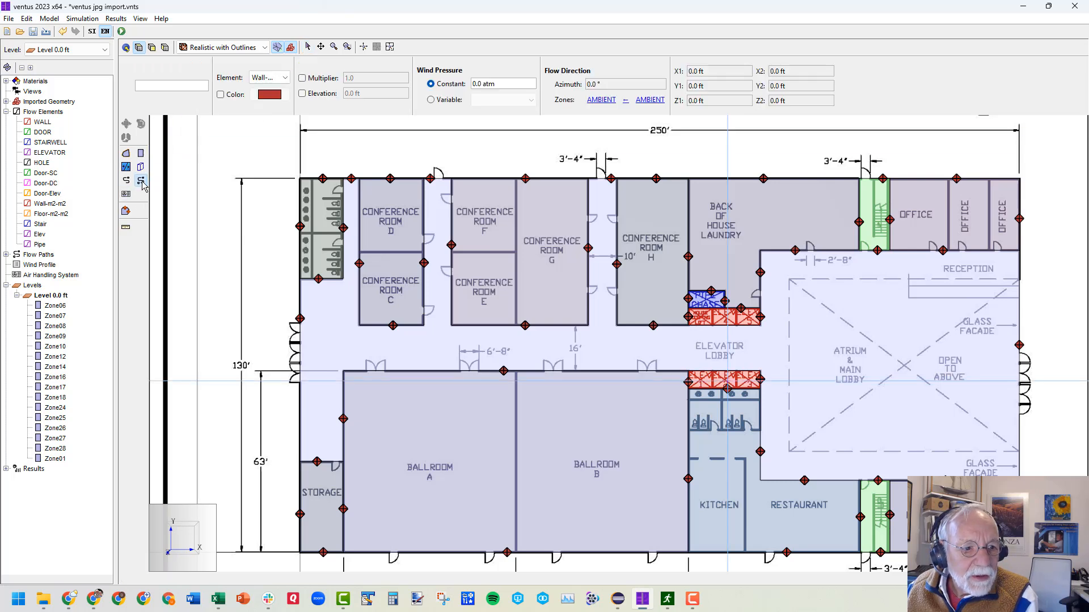
left_click(284, 78)
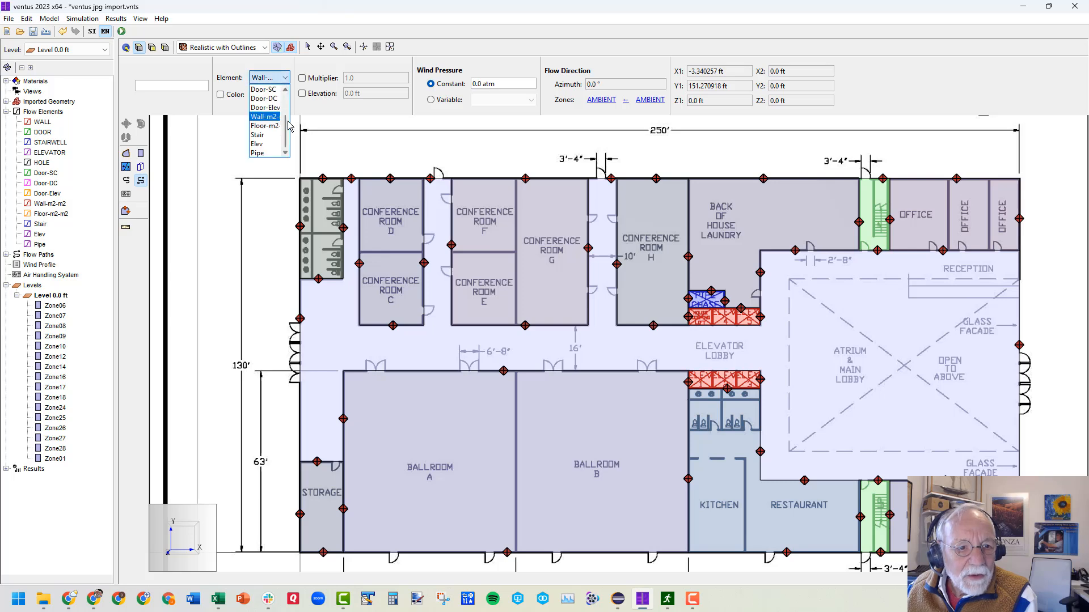
left_click(263, 89)
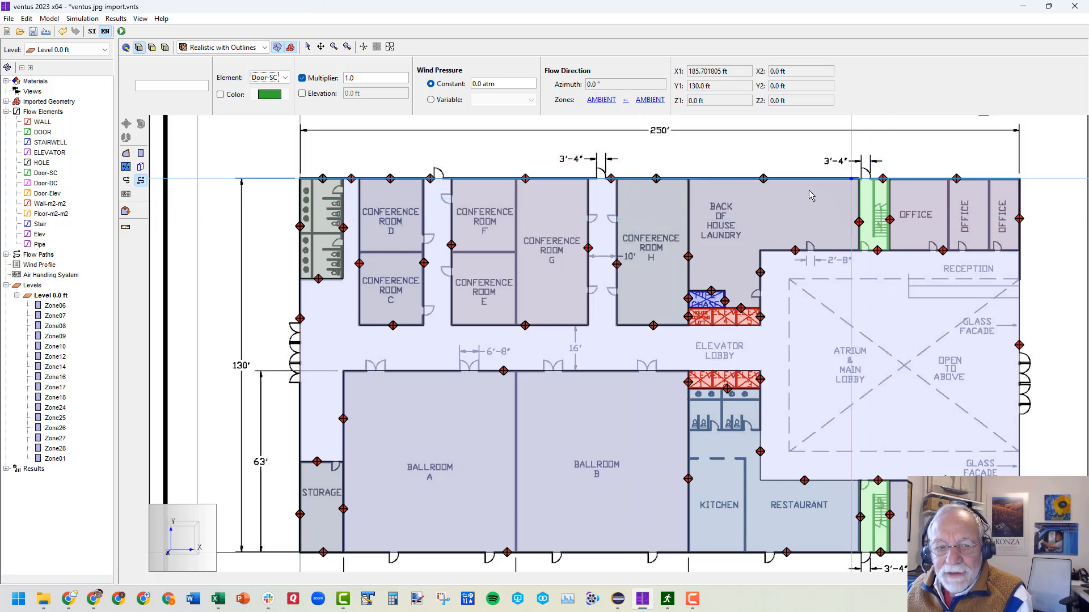
left_click(621, 221)
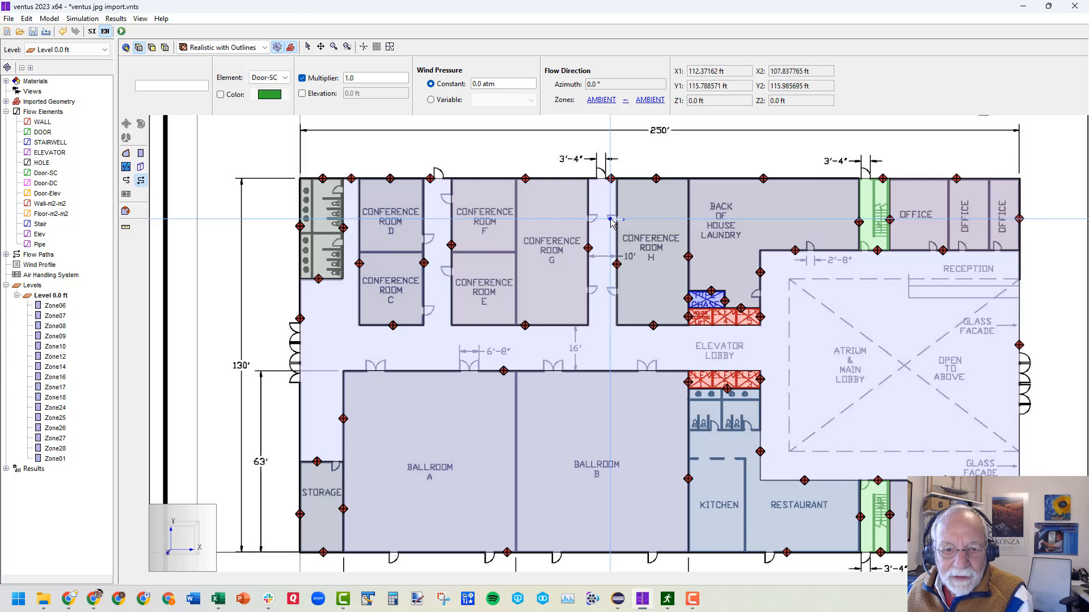
left_click(611, 220)
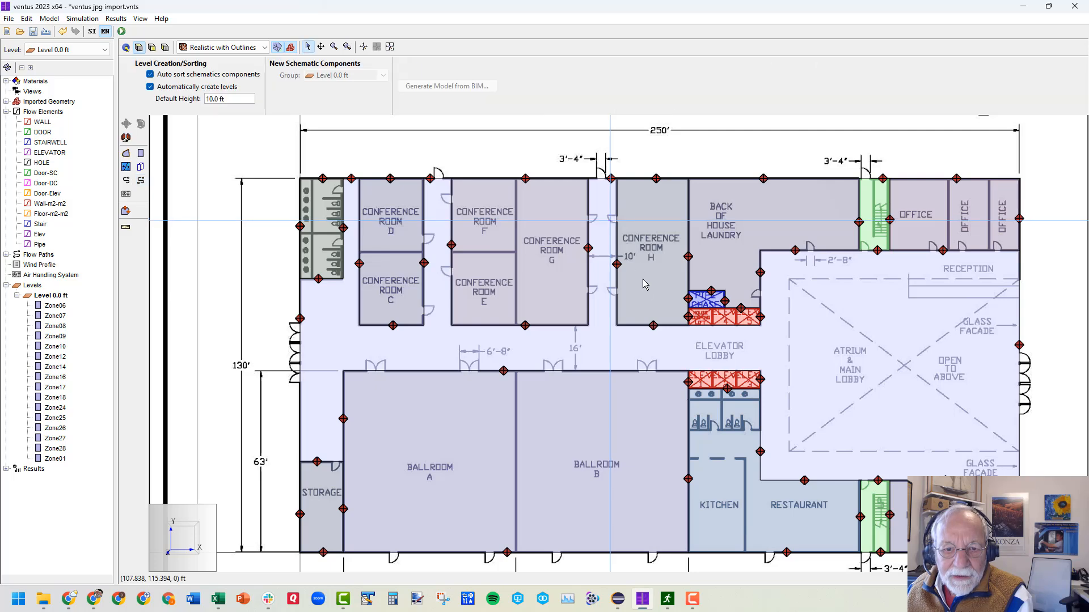
- Add Door-SC flow paths across the lower doors of Conference Rooms H and G, connecting each room to the 10-foot-wide corridor between them
left_click(612, 296)
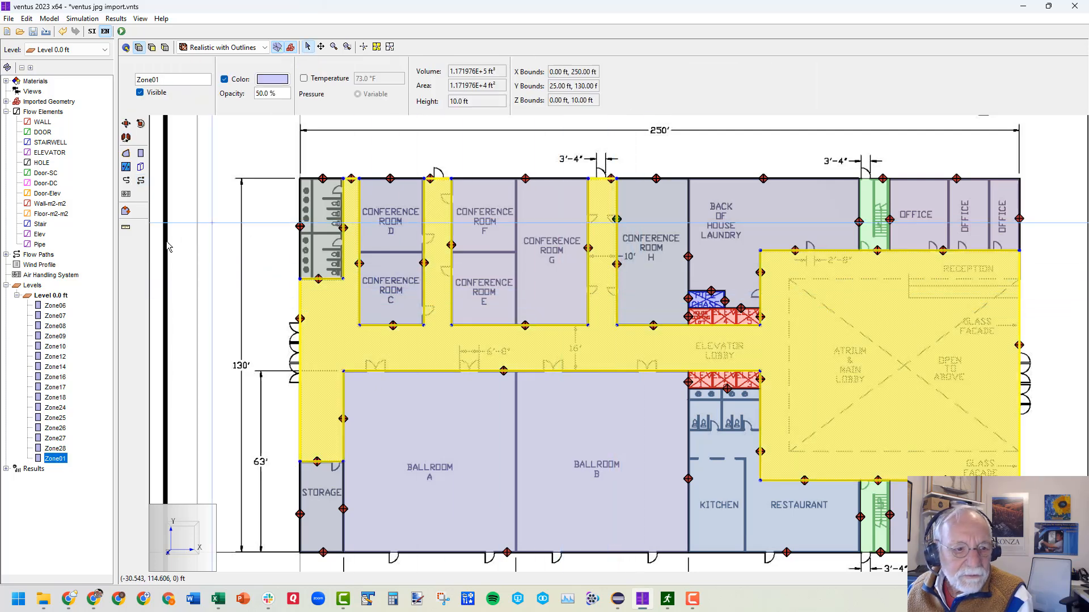
left_click(126, 227)
left_click(140, 181)
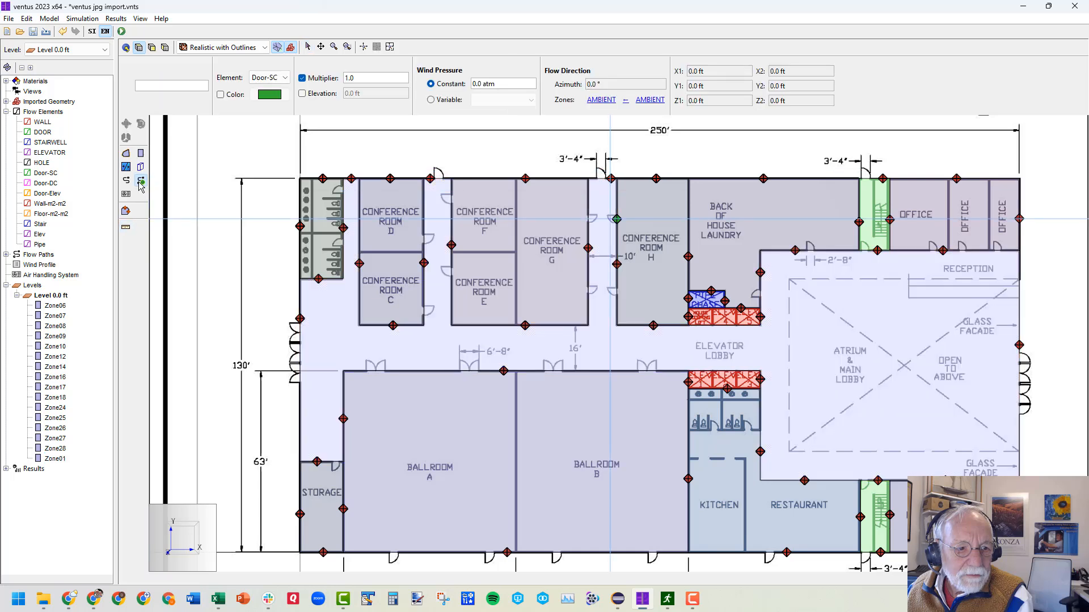
left_click(623, 291)
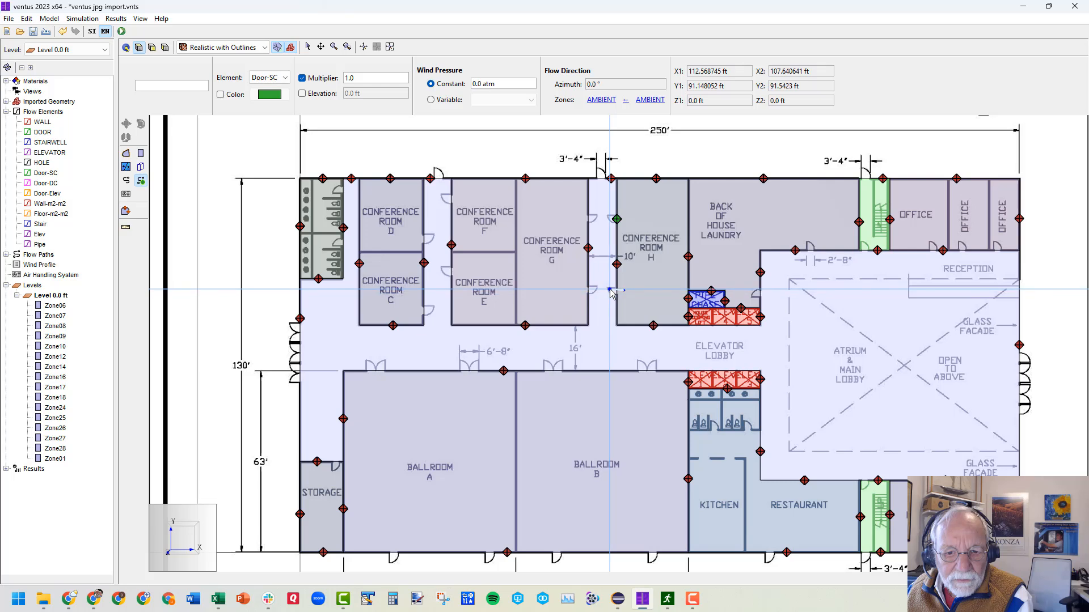
left_click(610, 291)
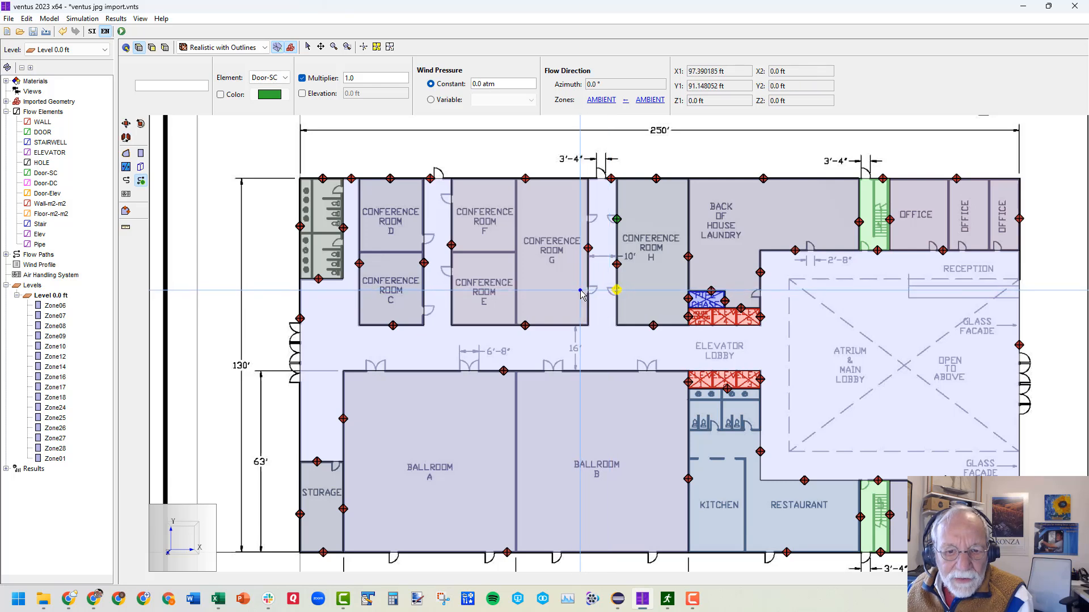
left_click(581, 291)
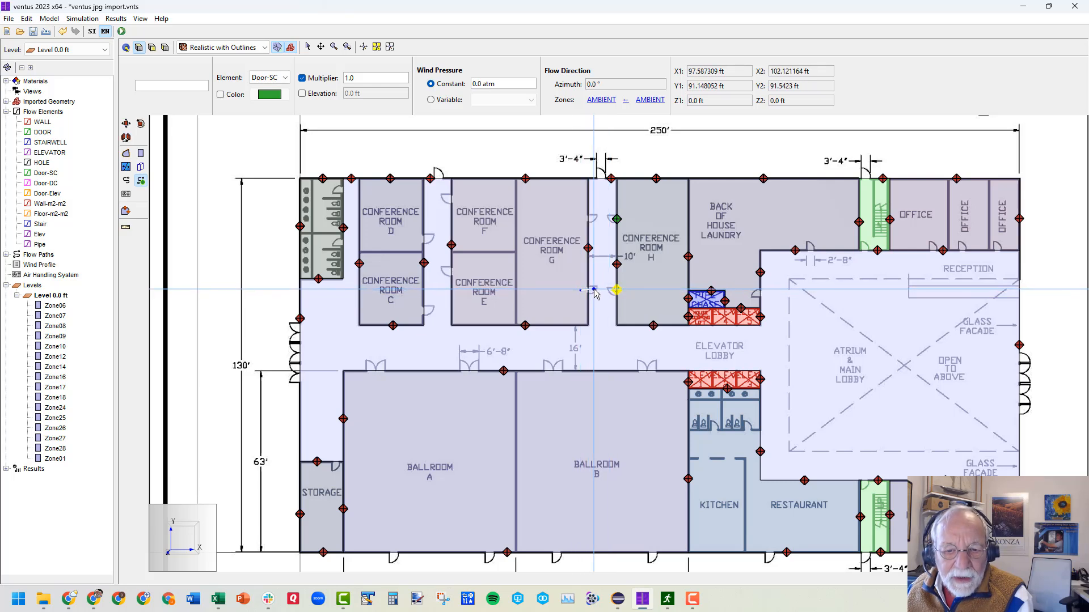
left_click(595, 291)
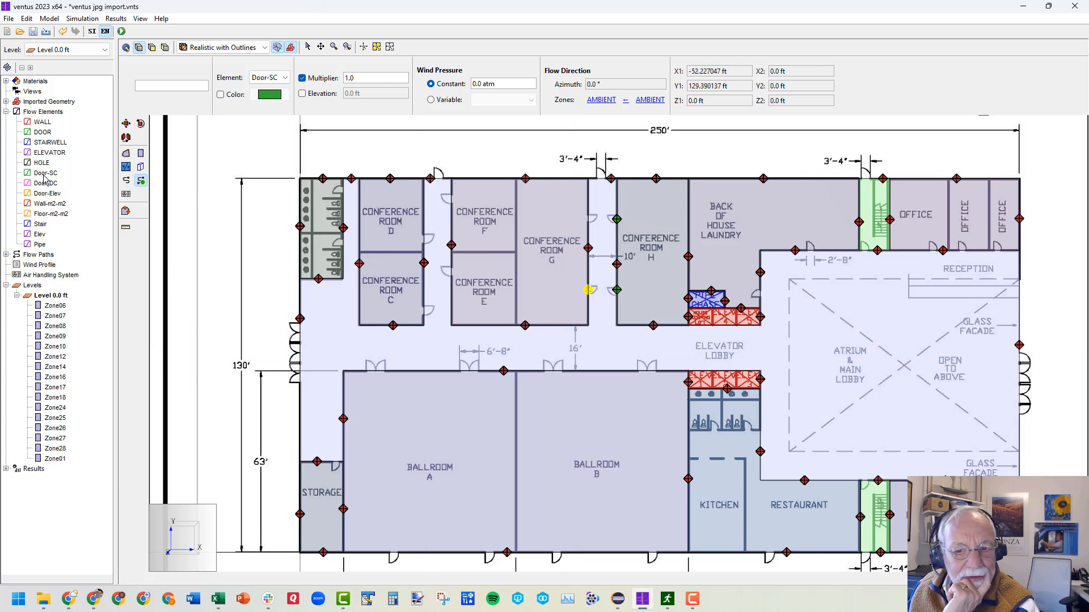
key("Escape")
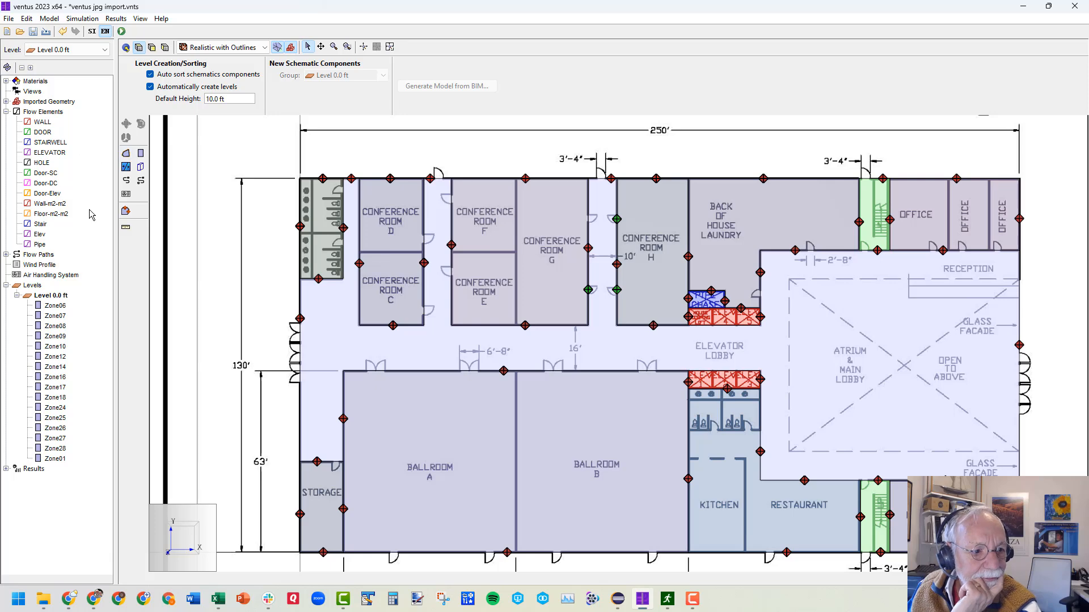
- Review the Door-DC and Door-Elev flow element properties and the remaining elements in the list without changing them
left_click(45, 183)
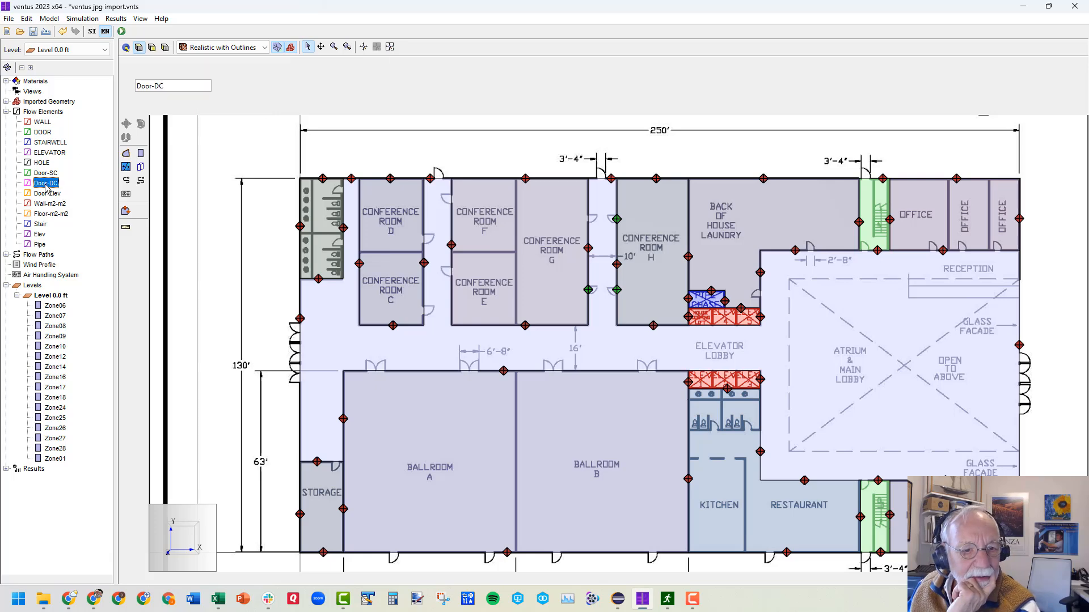
double_click(42, 185)
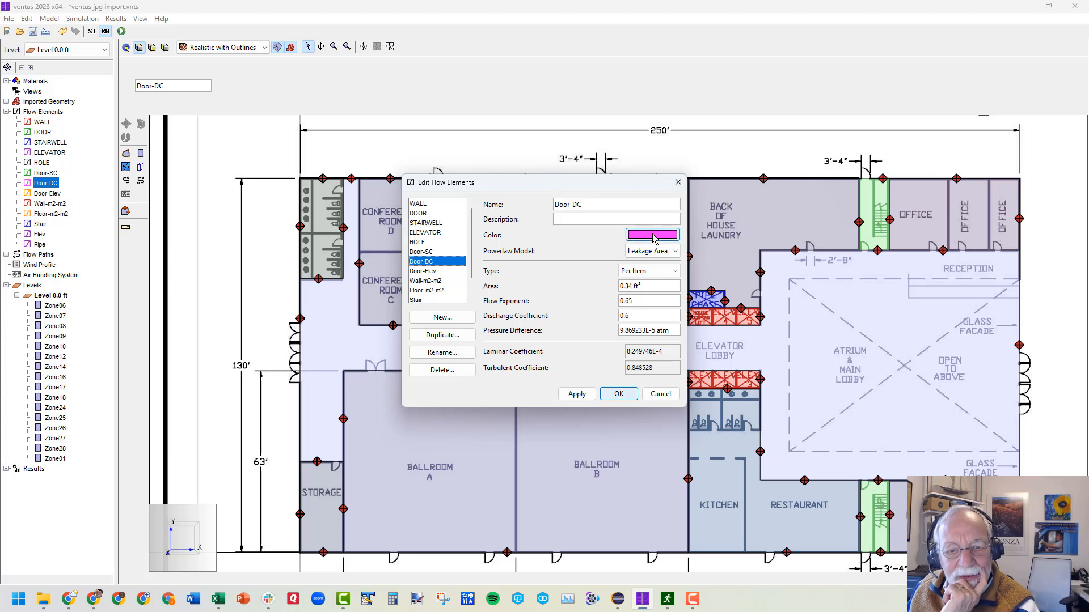
left_click(427, 274)
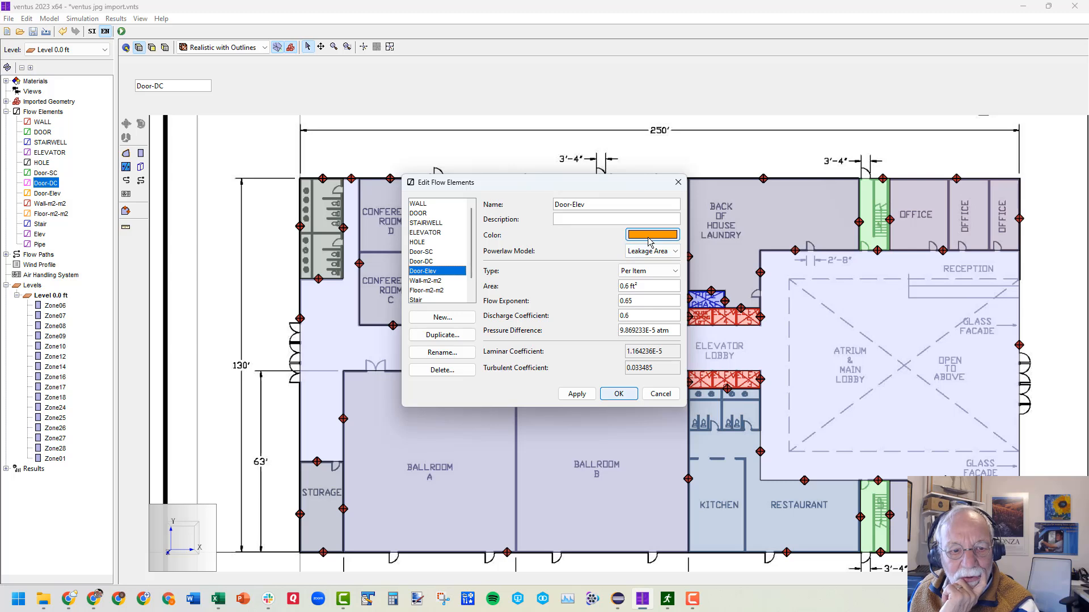
left_click_drag(471, 267, 473, 284)
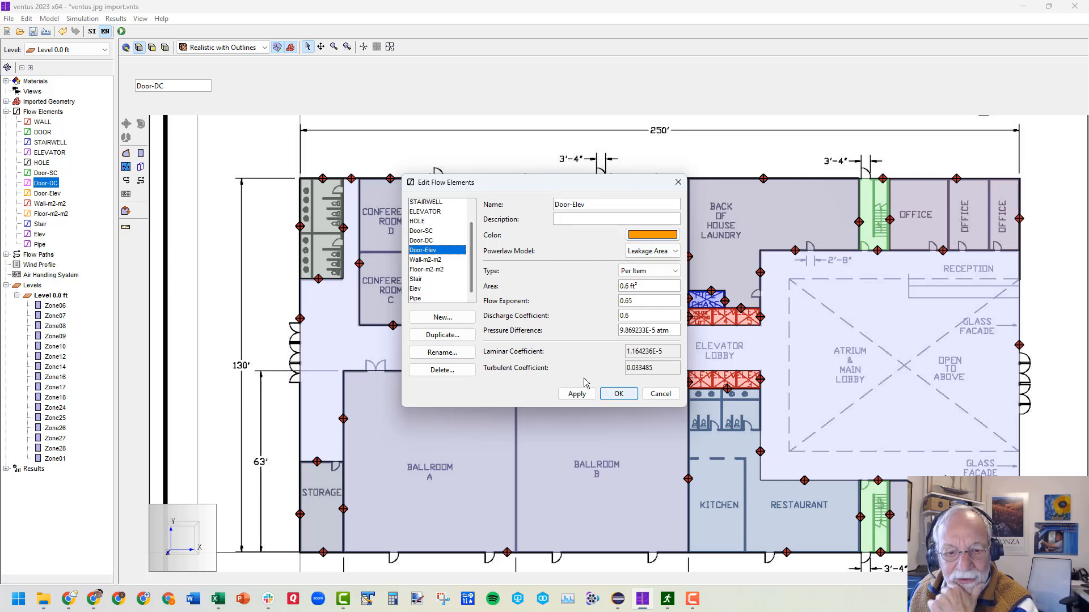
left_click(661, 396)
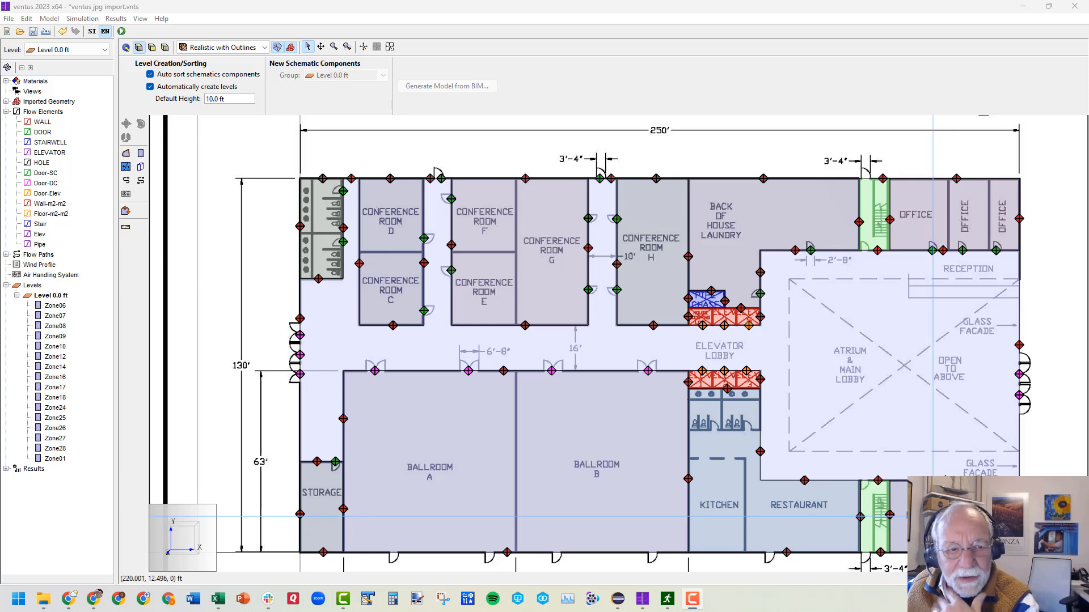
- Examine the flow paths placed at the conference room doors, ballroom double doors and elevator doors along the main corridor
scroll(636, 352, "up", 1)
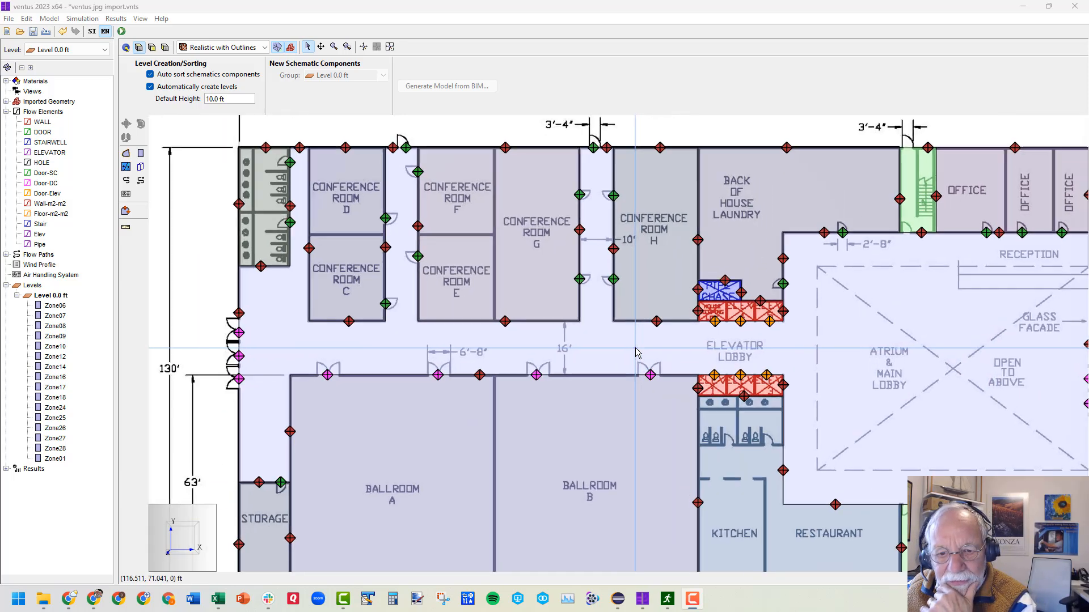
scroll(636, 352, "up", 3)
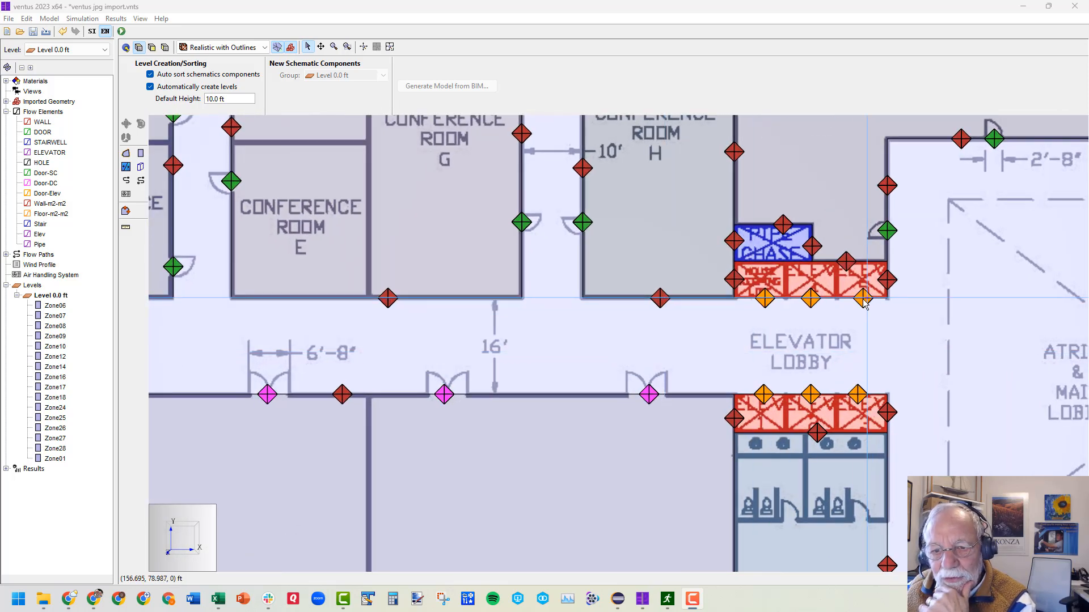
scroll(618, 309, "down", 1)
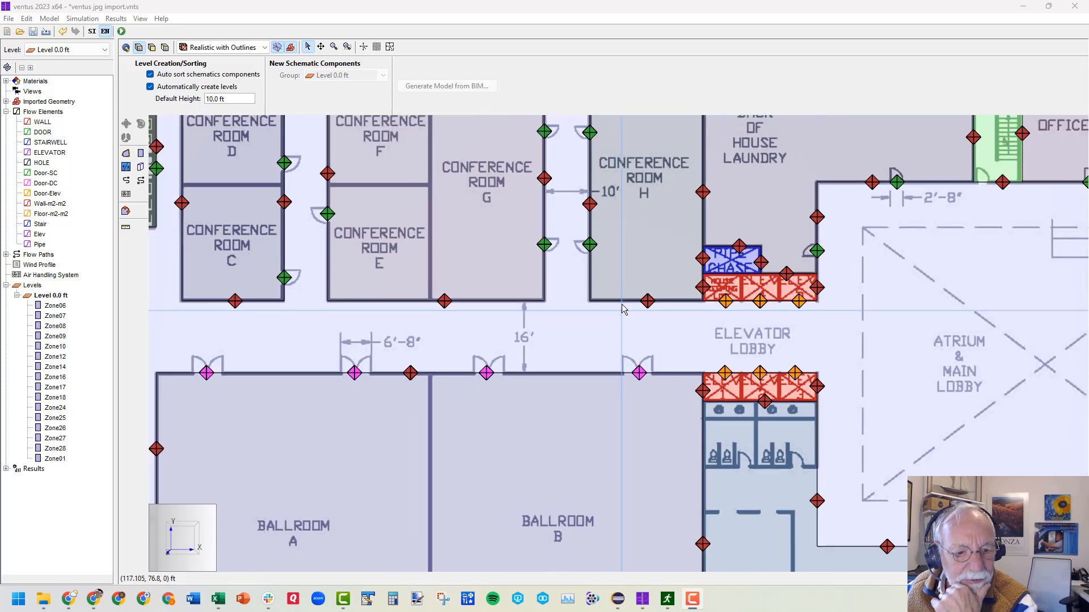
scroll(624, 309, "down", 1)
scroll(638, 374, "up", 3)
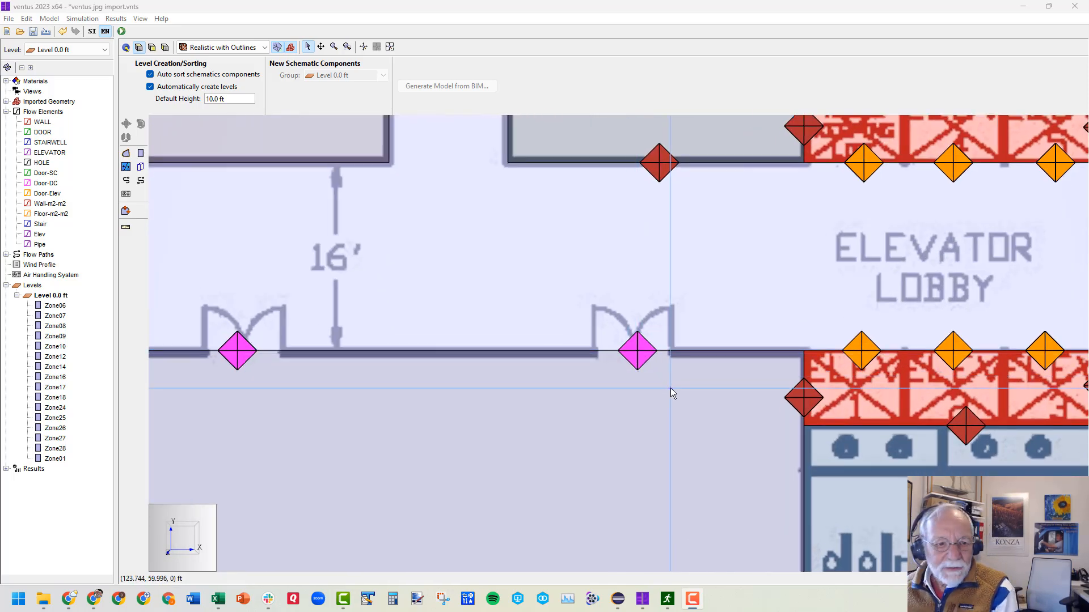
scroll(687, 398, "down", 1)
scroll(688, 399, "down", 4)
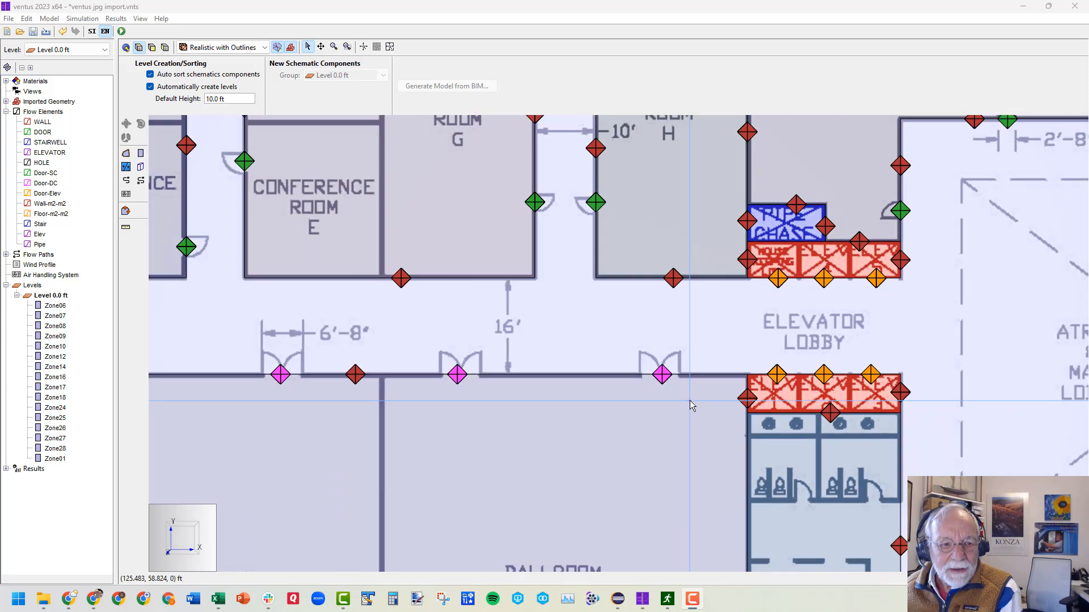
scroll(670, 395, "up", 2)
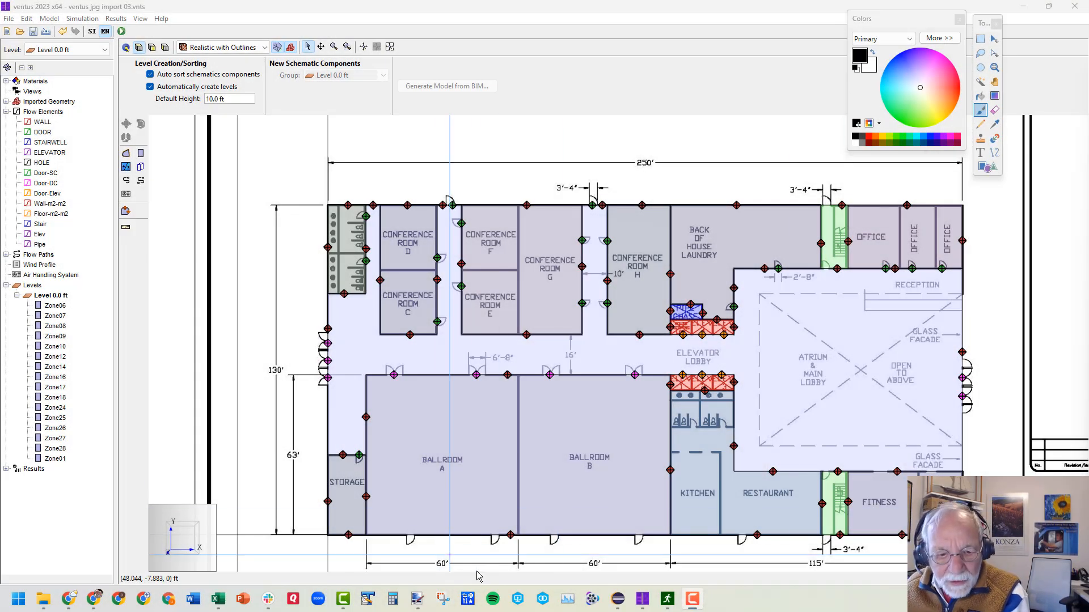
- Inspect the ballroom zone and the Wall-m2-m2 flow path on its corridor wall, trying the custom multiplier option and restoring the automatic one
scroll(491, 561, "up", 4)
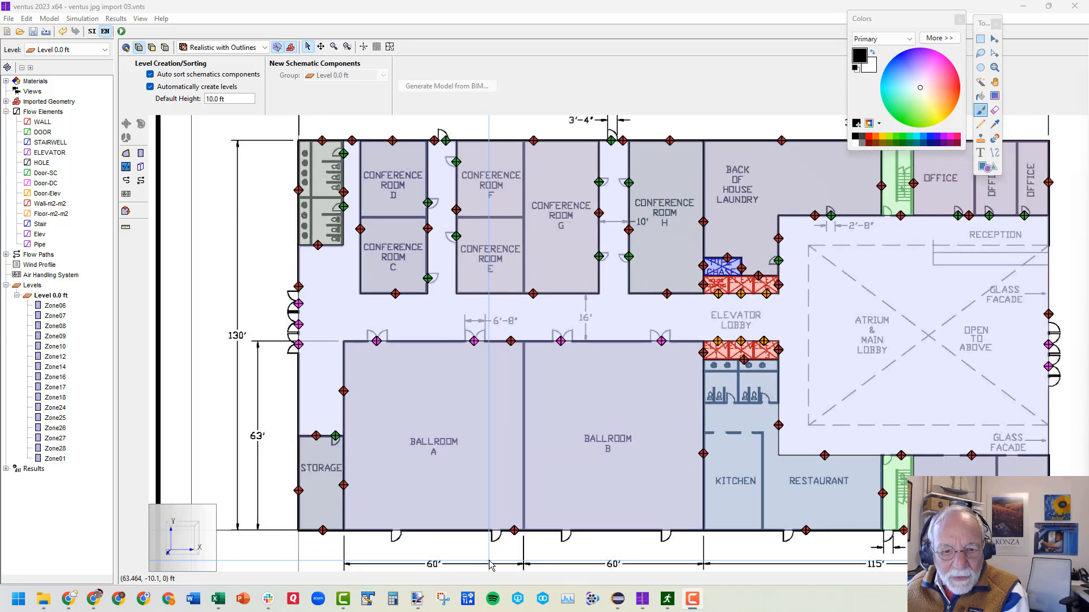
scroll(490, 561, "up", 3)
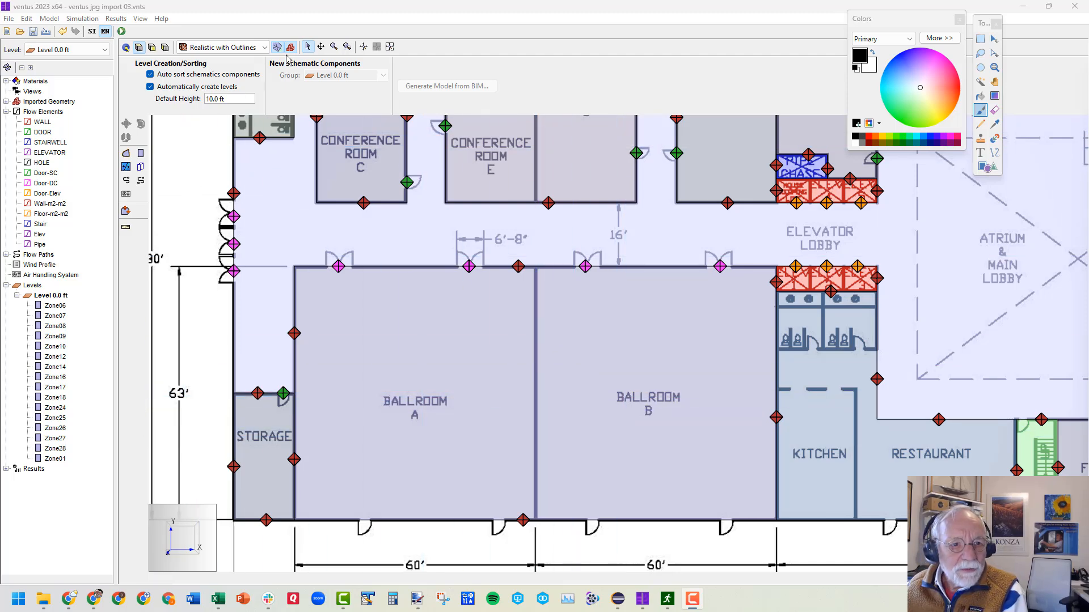
left_click(437, 287)
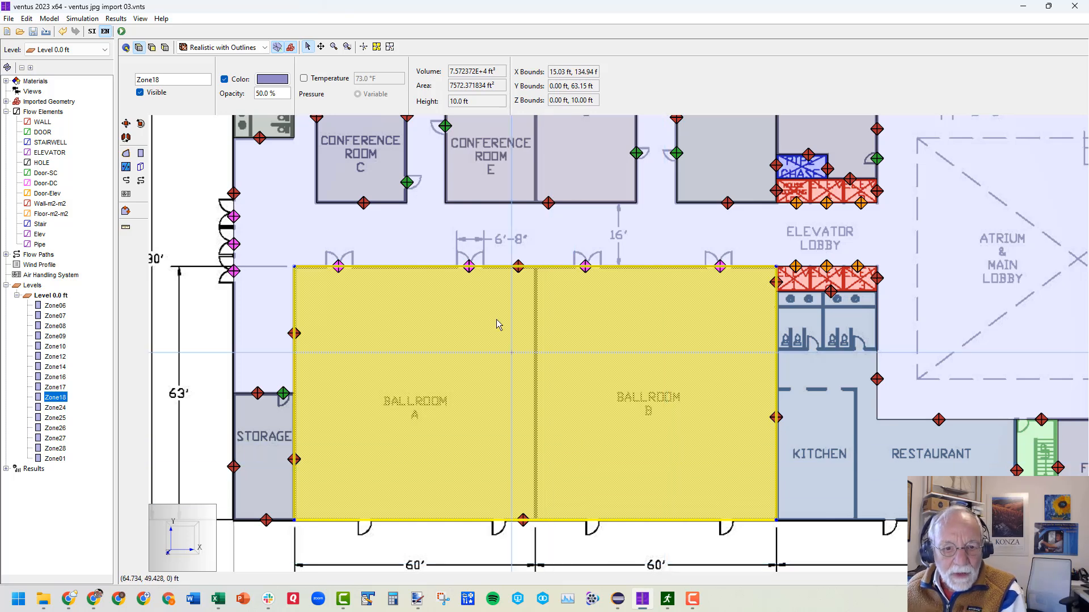
left_click(518, 267)
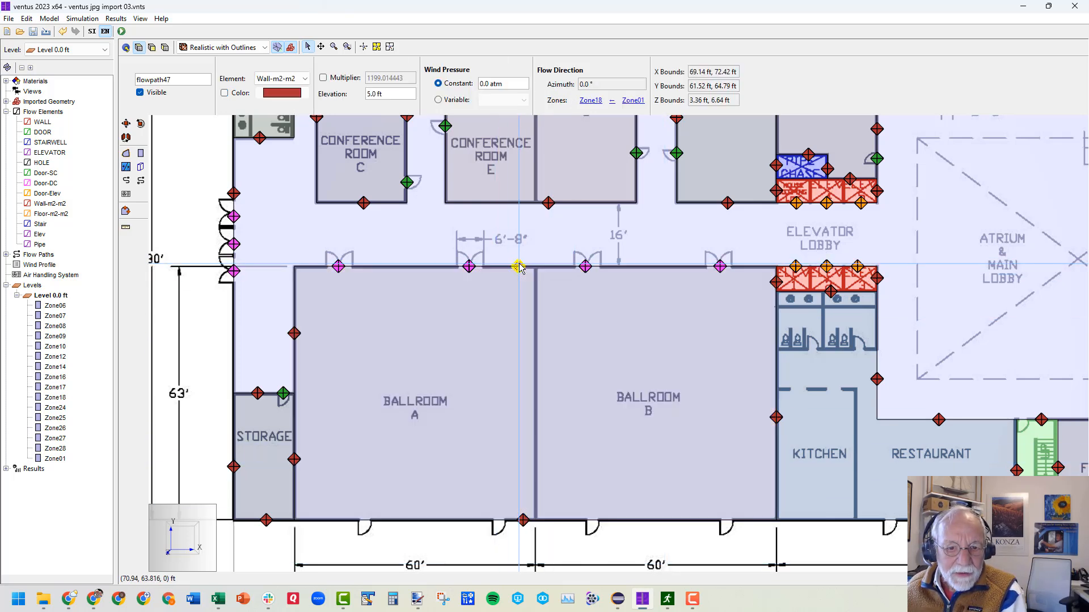
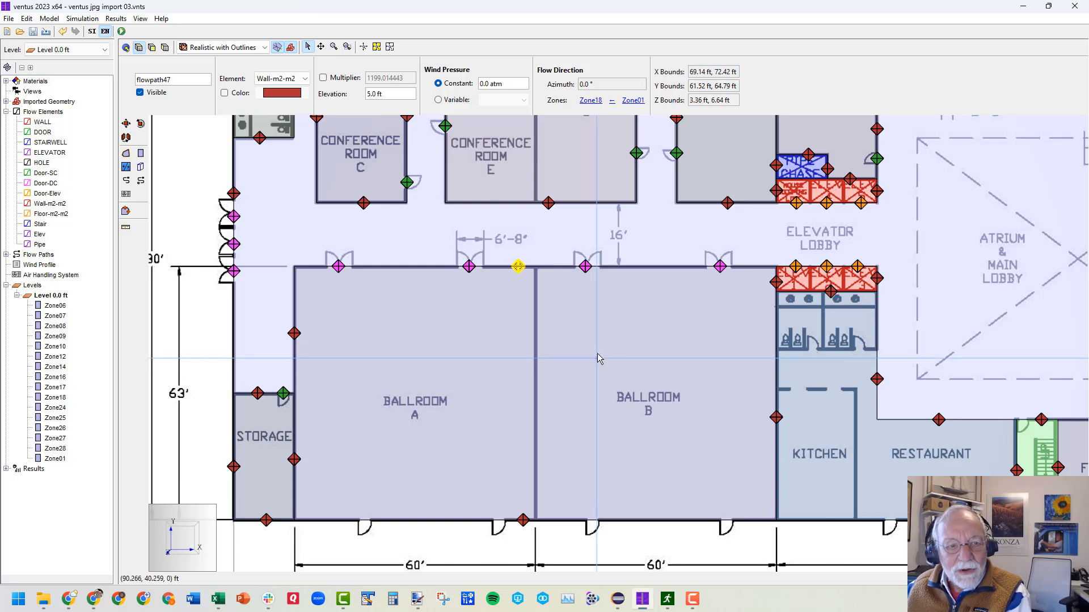
left_click(323, 79)
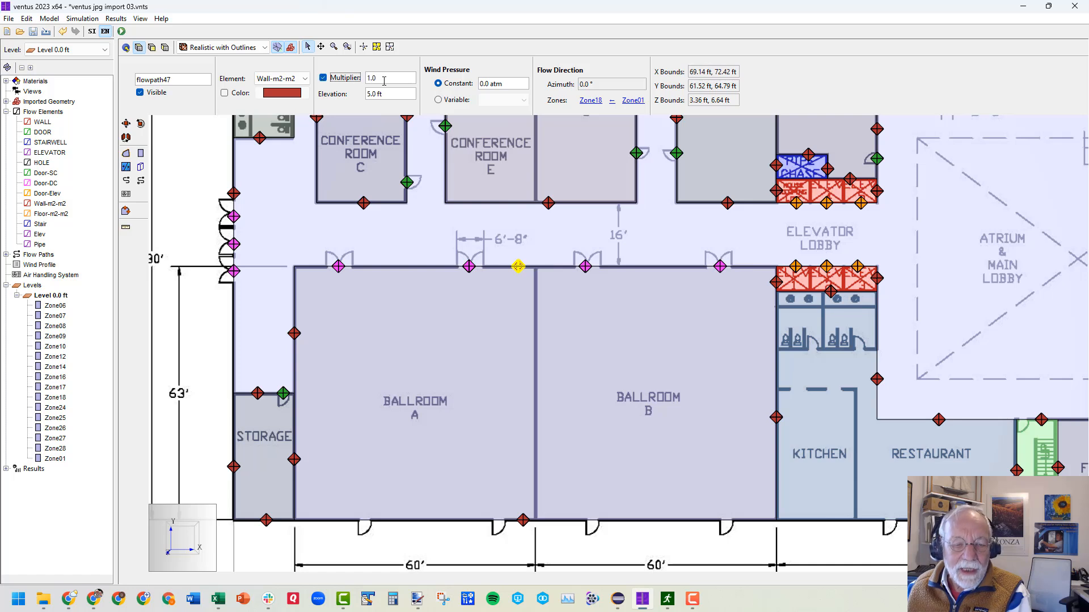
left_click(323, 78)
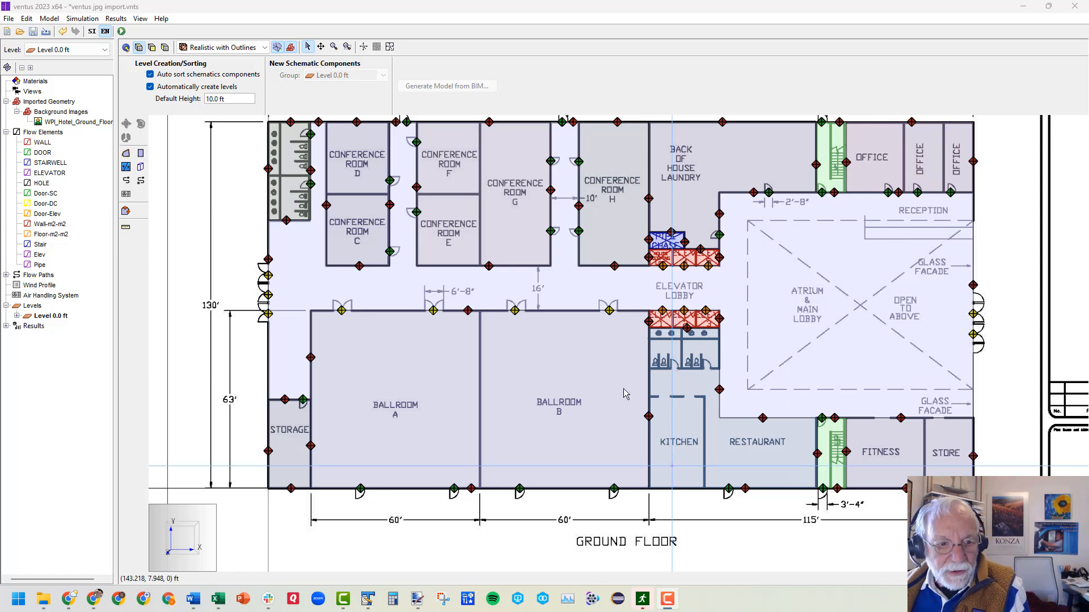
- Examine the door flow paths around the ground floor, including the exterior double doors, the ballroom and restaurant exits, and the stairwell doors
scroll(284, 285, "up", 3)
scroll(284, 282, "up", 2)
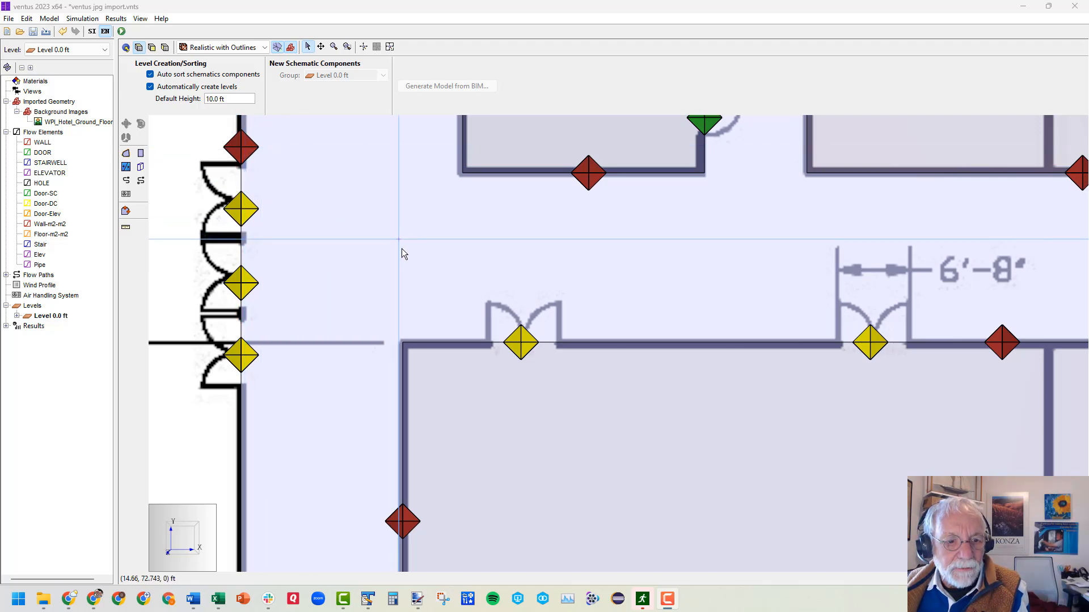
scroll(400, 241, "down", 5)
scroll(386, 242, "down", 3)
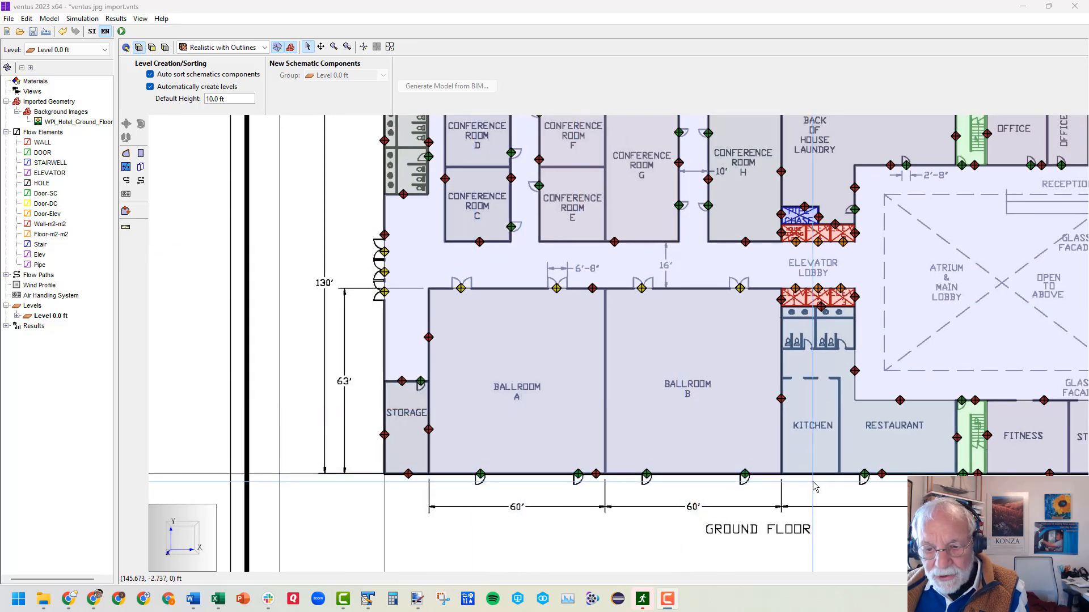
scroll(810, 479, "up", 2)
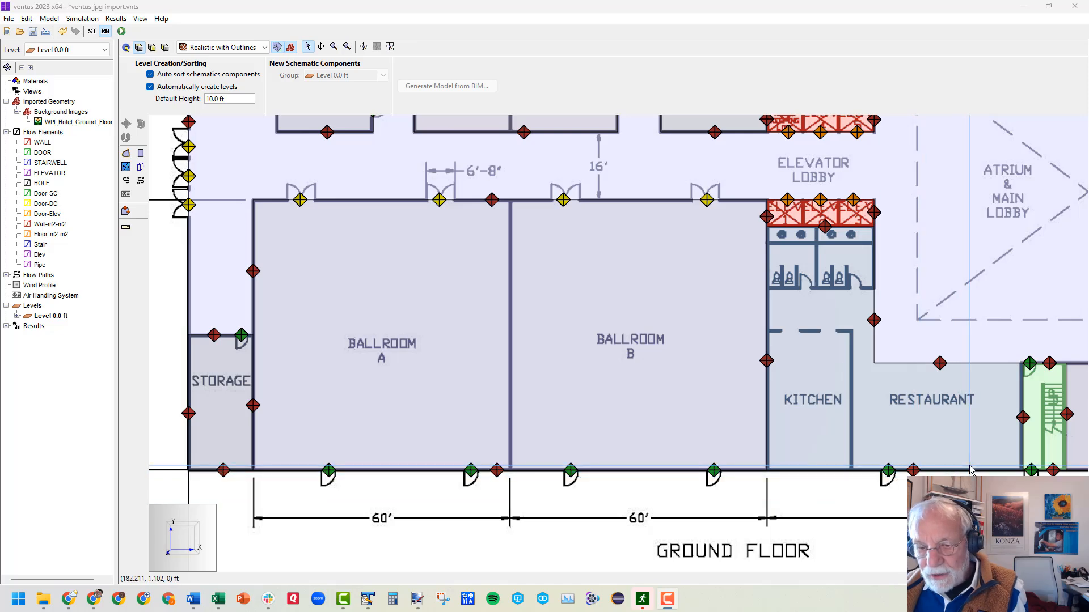
scroll(457, 328, "down", 3)
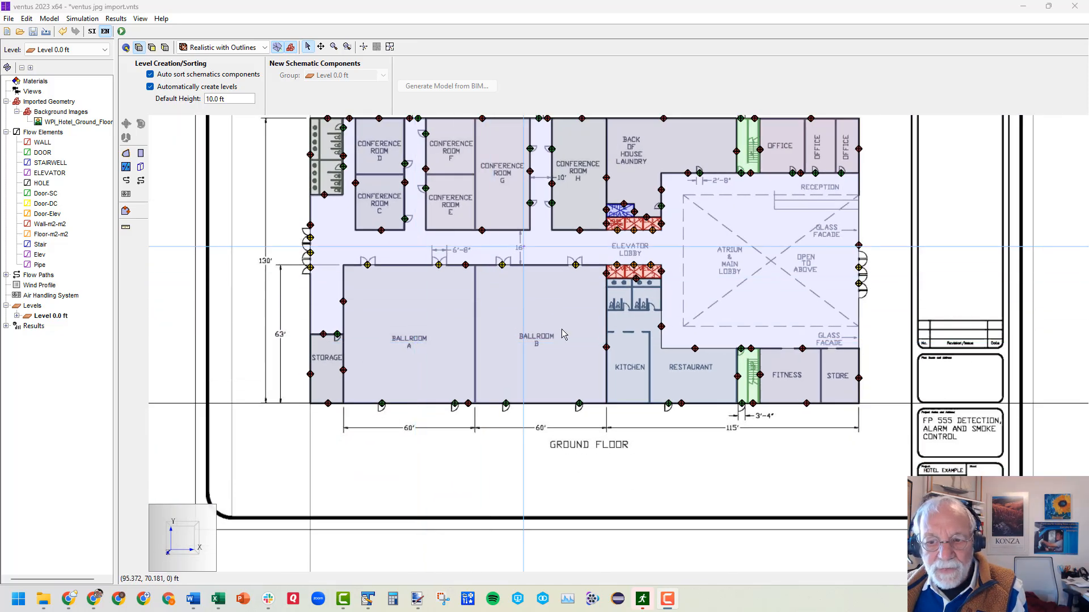
scroll(414, 342, "down", 3)
scroll(669, 381, "up", 5)
scroll(669, 381, "down", 3)
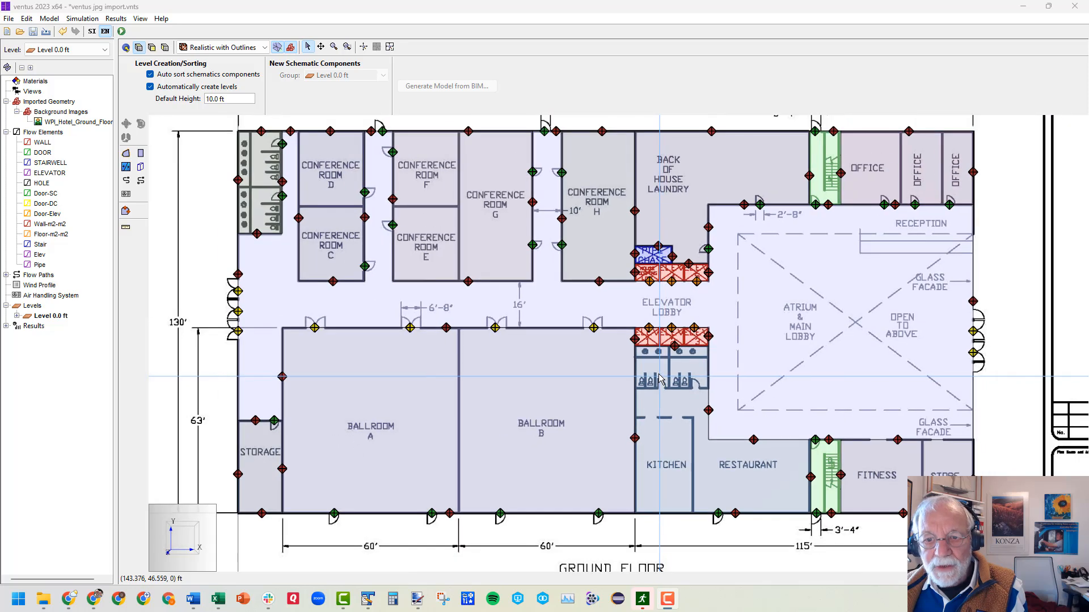
scroll(661, 380, "up", 1)
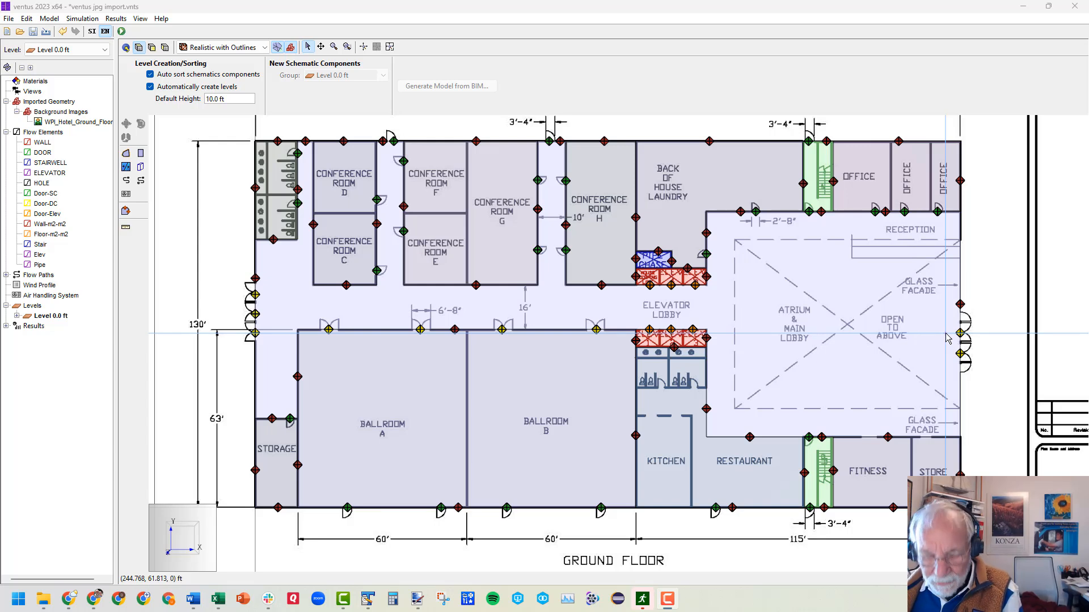
- Copy the office, laundry, pipe chase, kitchen-restaurant, fitness-store, both elevator and both stairwell zones once, offset 10 ft in Z
left_click(906, 193)
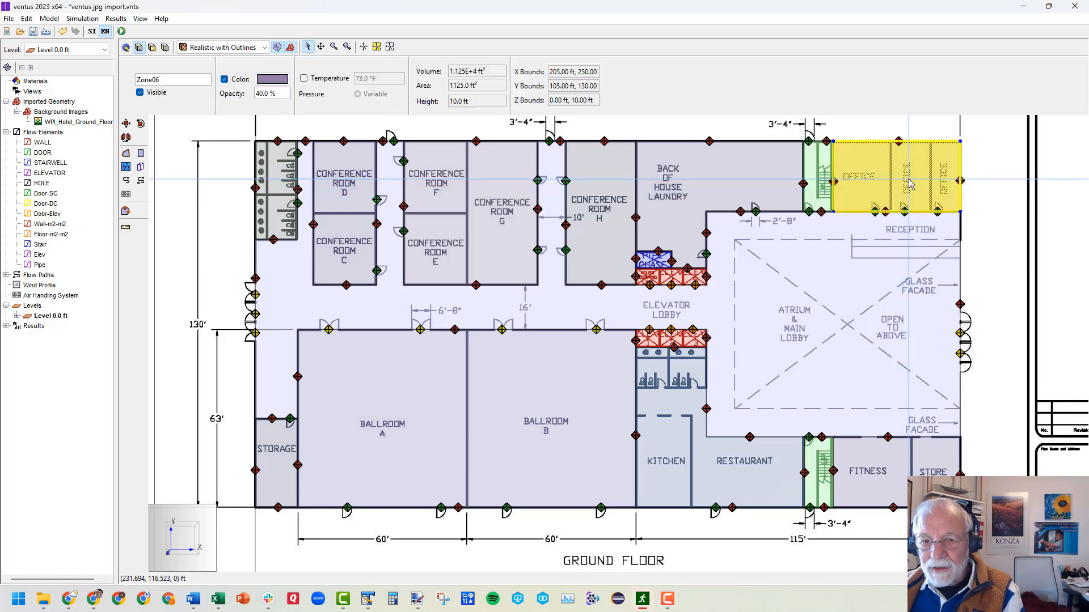
left_click(820, 176, "ctrl")
left_click(747, 167, "ctrl")
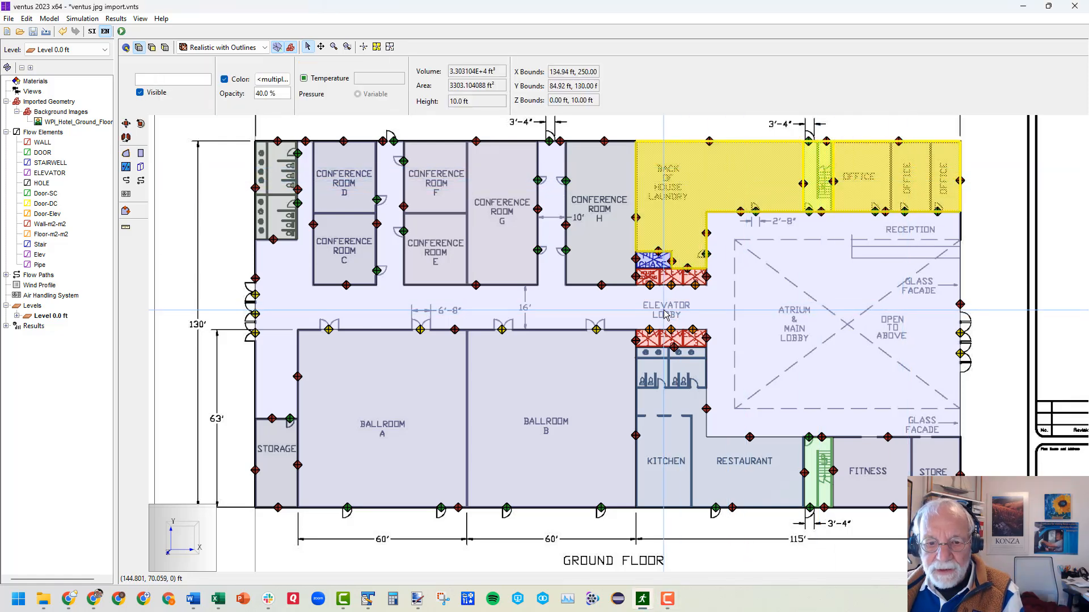
scroll(665, 314, "up", 5)
left_click(638, 176, "ctrl")
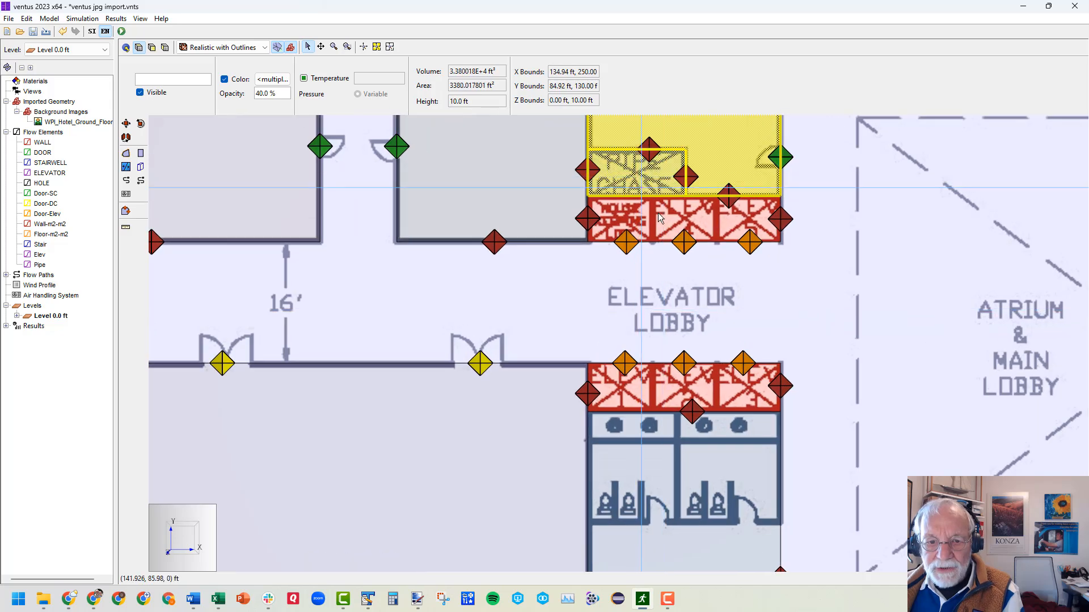
left_click(662, 220, "ctrl")
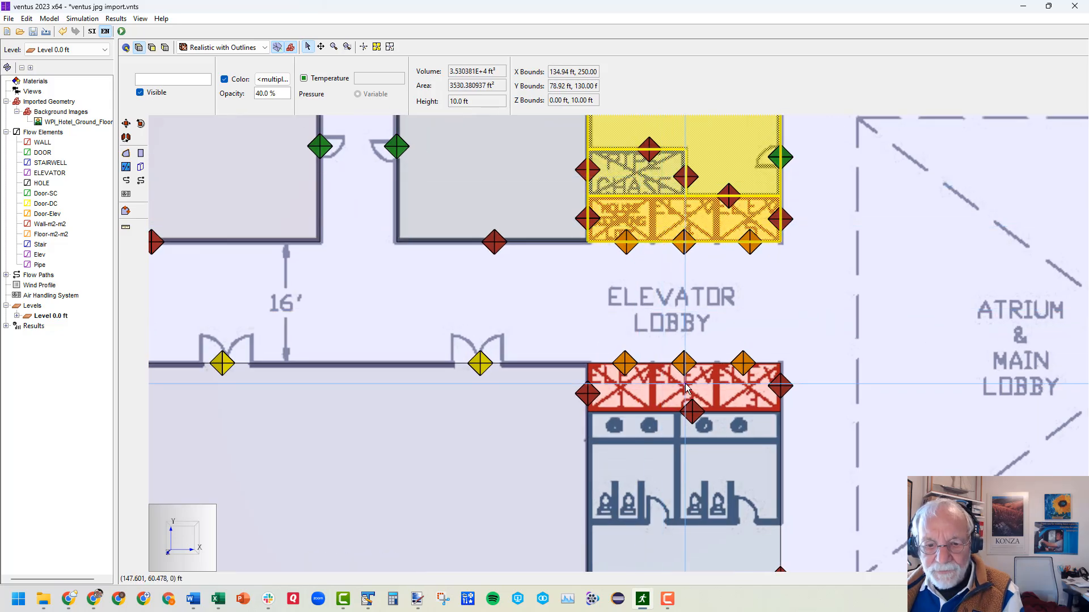
left_click(686, 389, "ctrl")
left_click(672, 487, "ctrl")
scroll(642, 311, "down", 2)
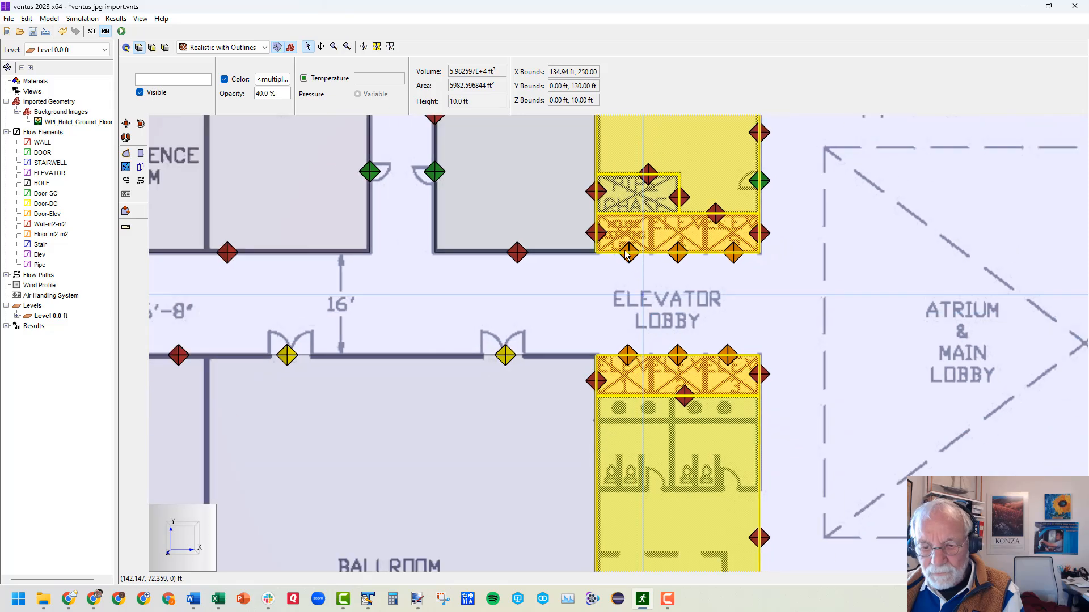
scroll(627, 253, "down", 3)
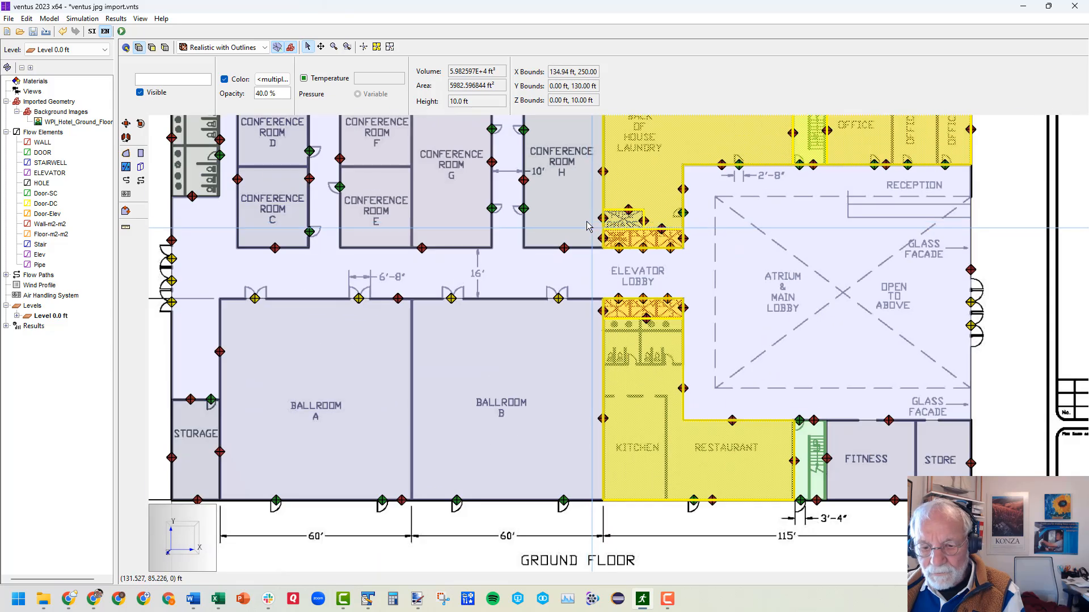
left_click(810, 455, "ctrl")
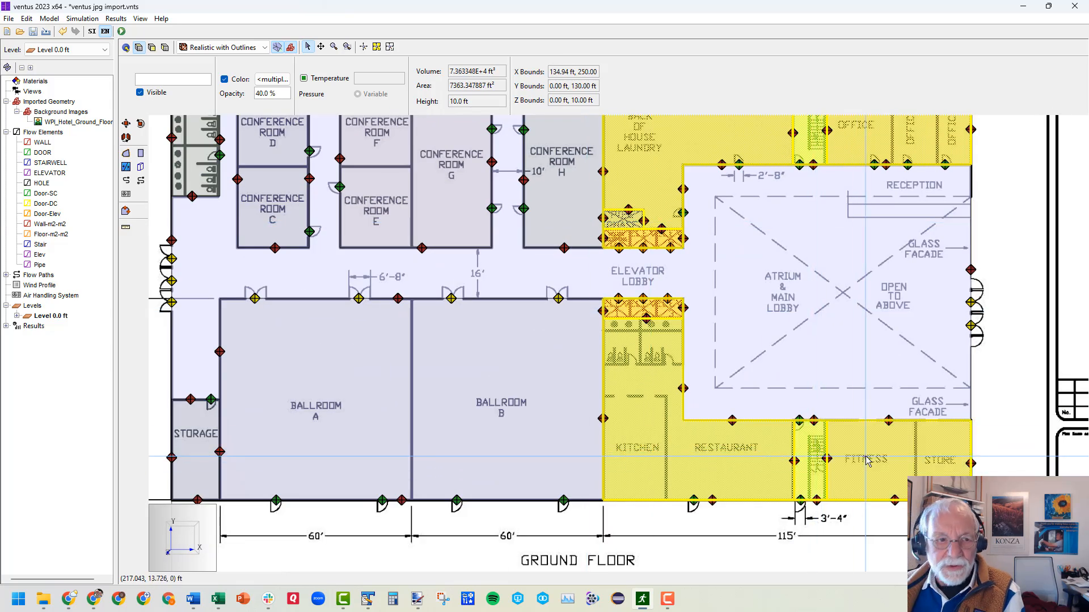
left_click(126, 124)
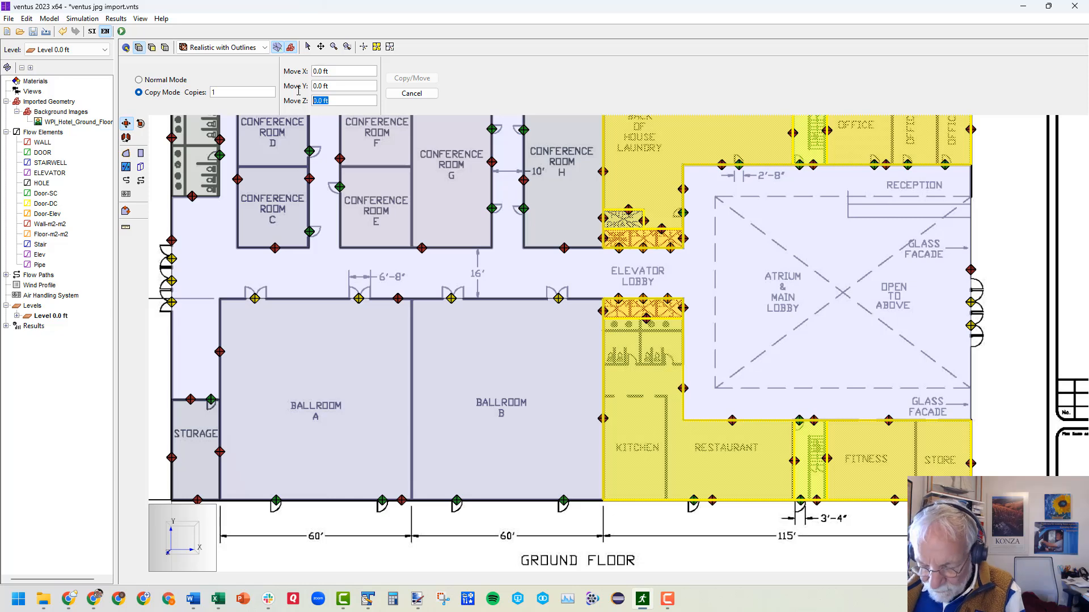
type("10")
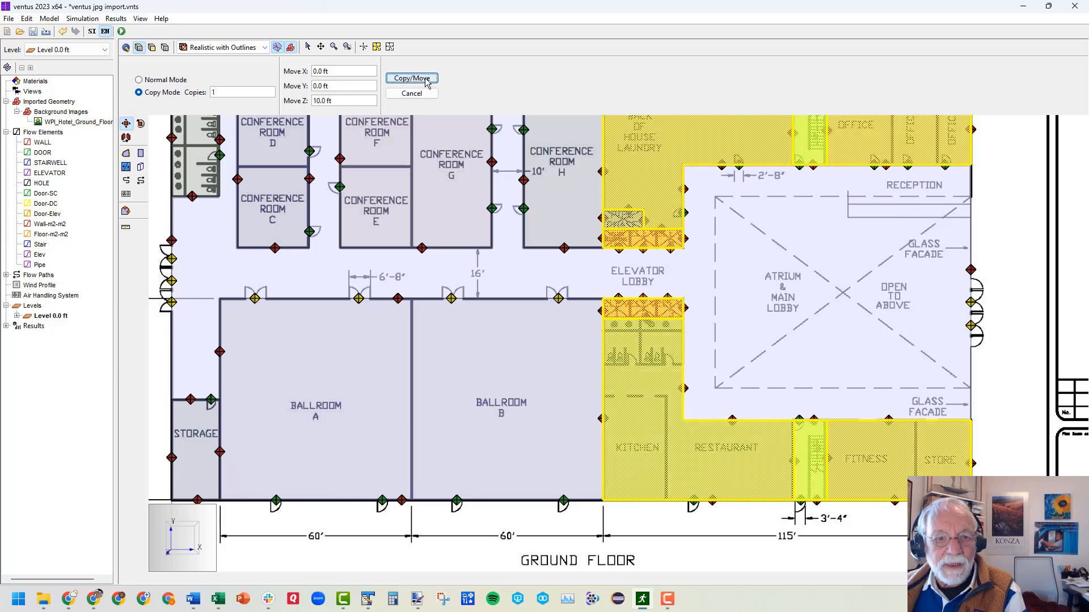
left_click(412, 78)
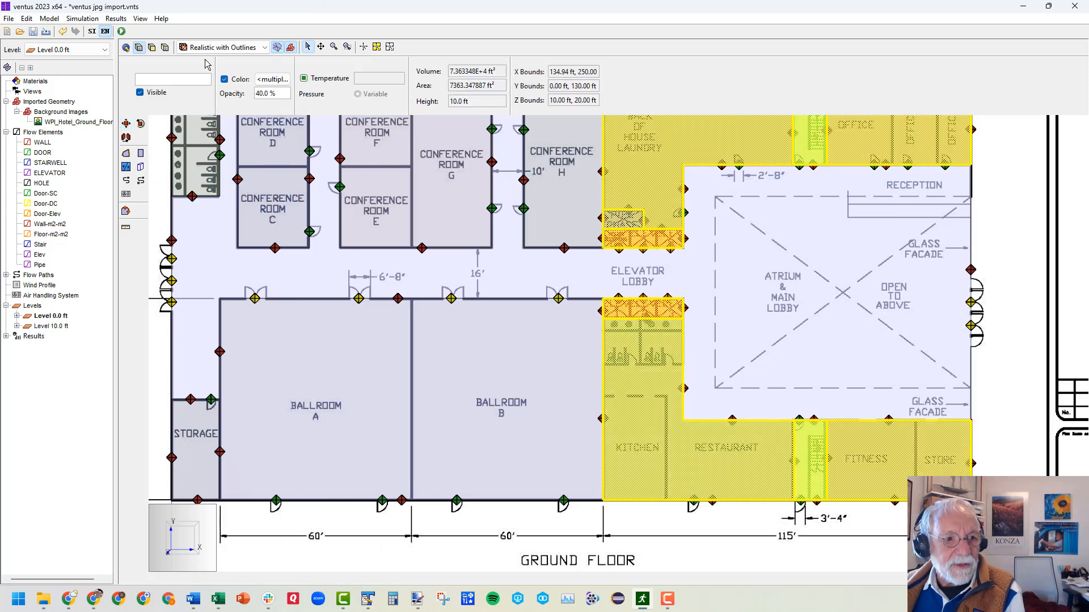
- Check the raised zone copies in the 3D view and return to the top view
left_click(127, 48)
left_click_drag(719, 407, 781, 406)
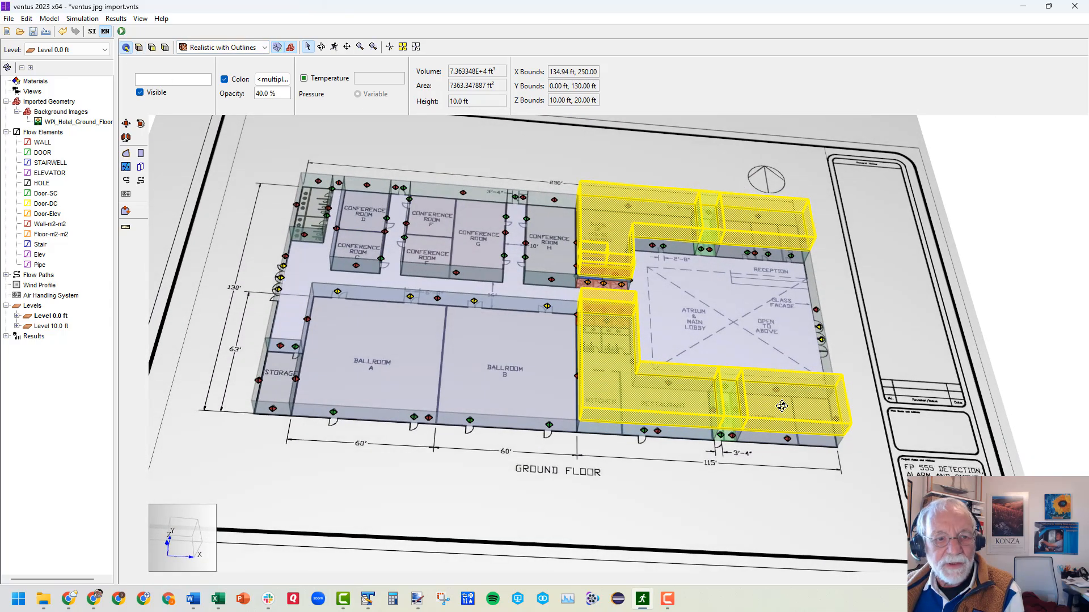
left_click(138, 49)
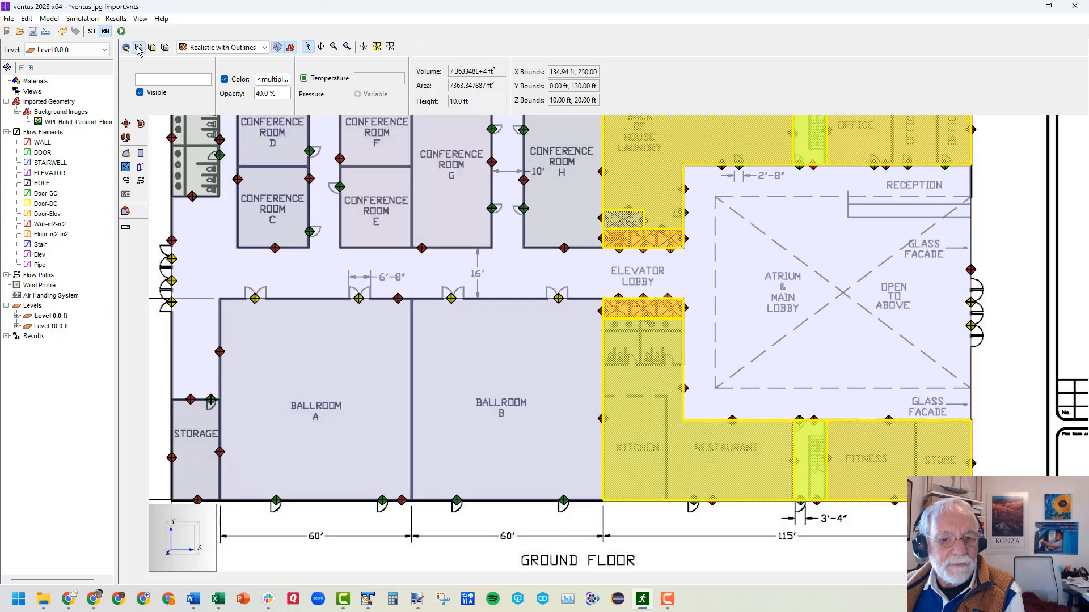
- Make Level 10.0 ft the active level and clear the selection
scroll(423, 288, "down", 3)
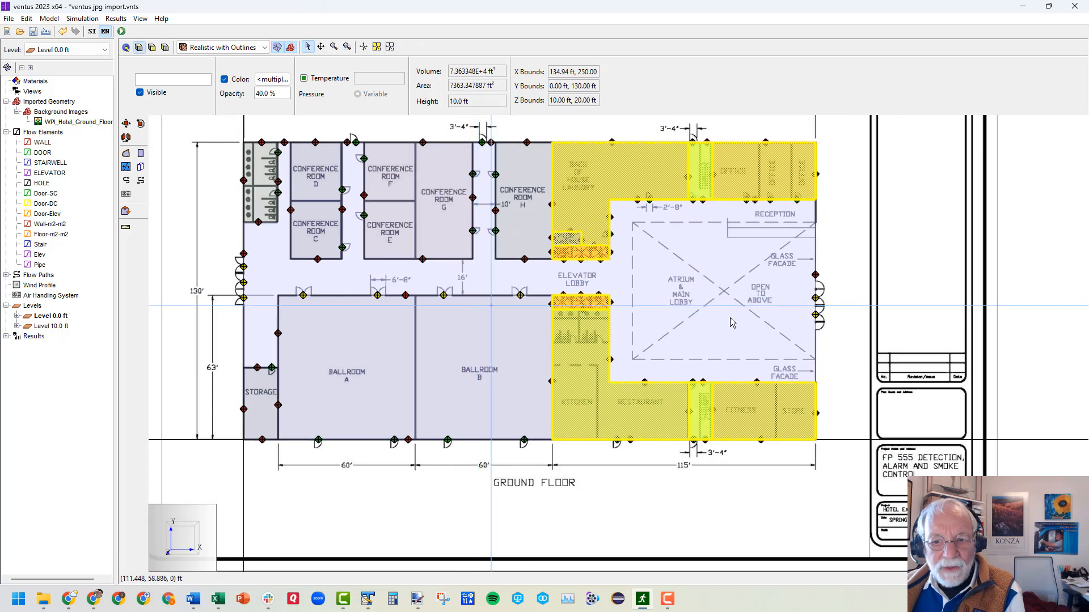
scroll(950, 259, "down", 1)
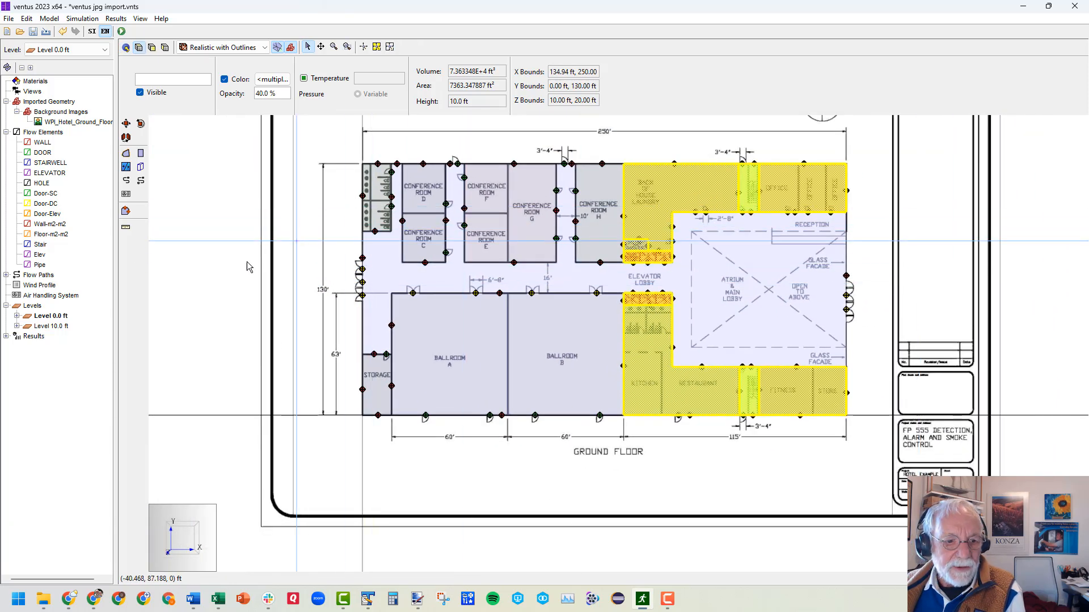
left_click(207, 270)
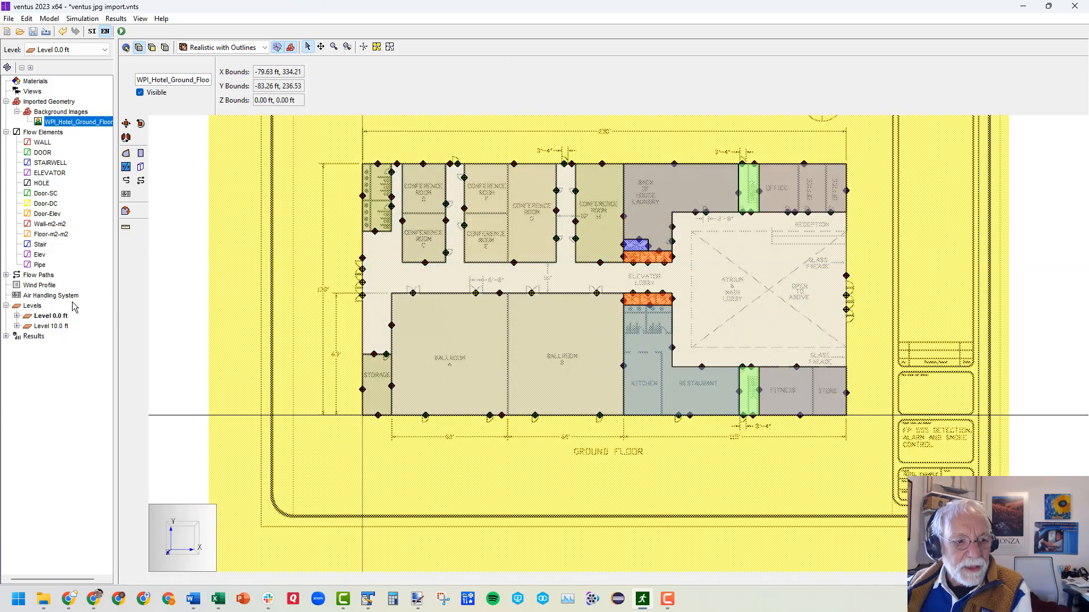
left_click(52, 327)
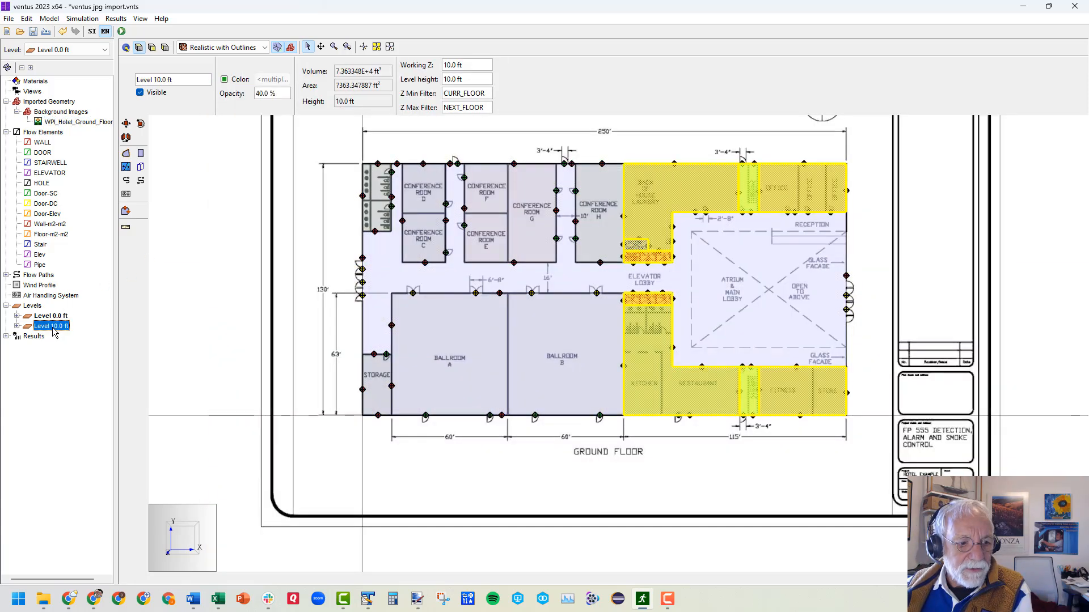
right_click(54, 332)
left_click(123, 366)
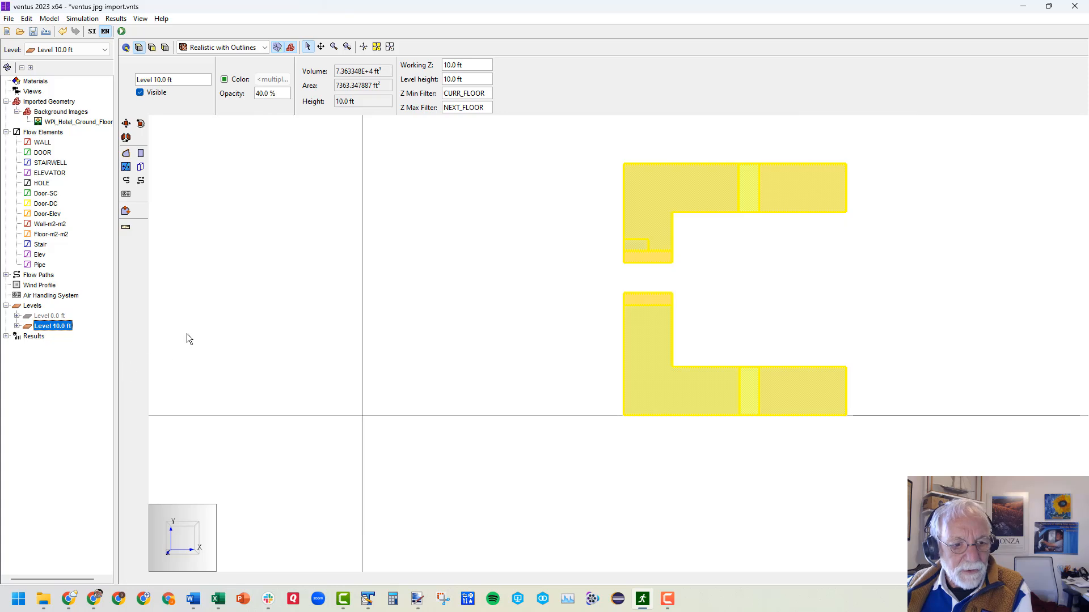
left_click(348, 348)
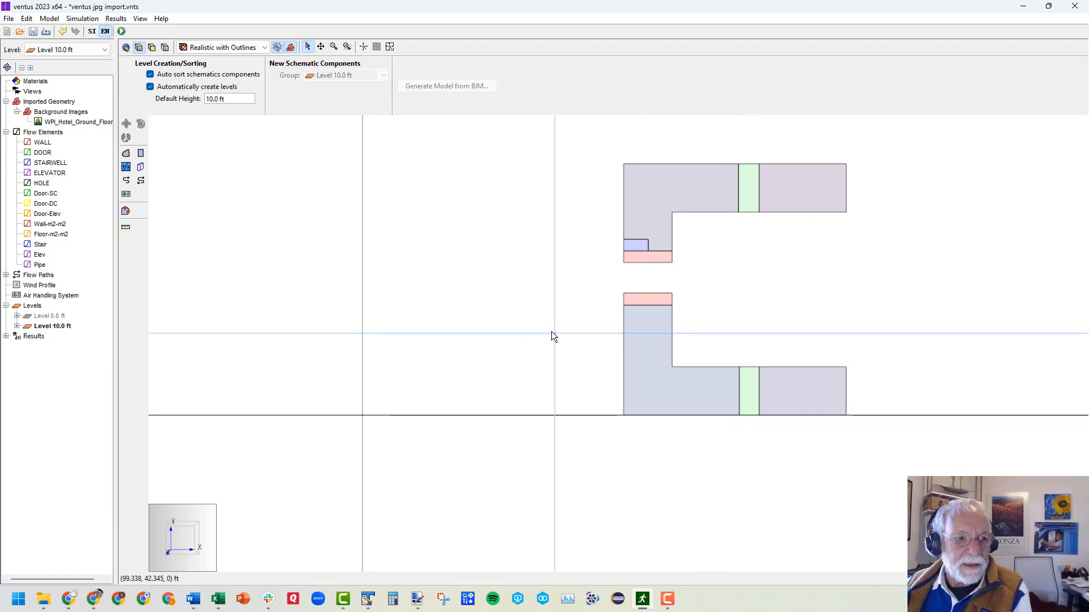
- Load WPI_Hotel_Typical_Floor_Plan.png from the Ventus folder as a new background image
left_click(50, 18)
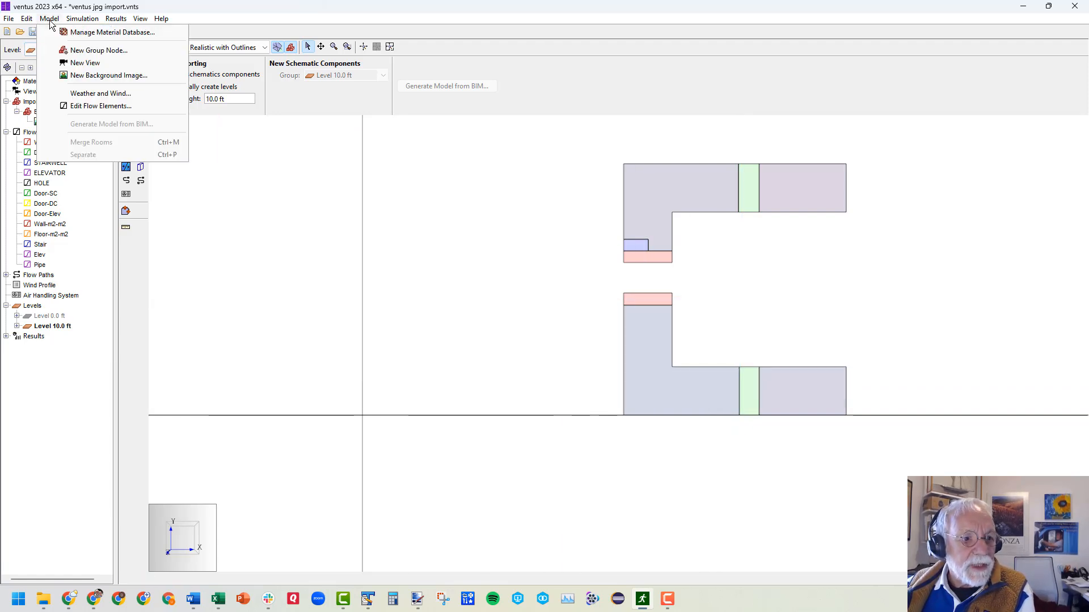
left_click(101, 75)
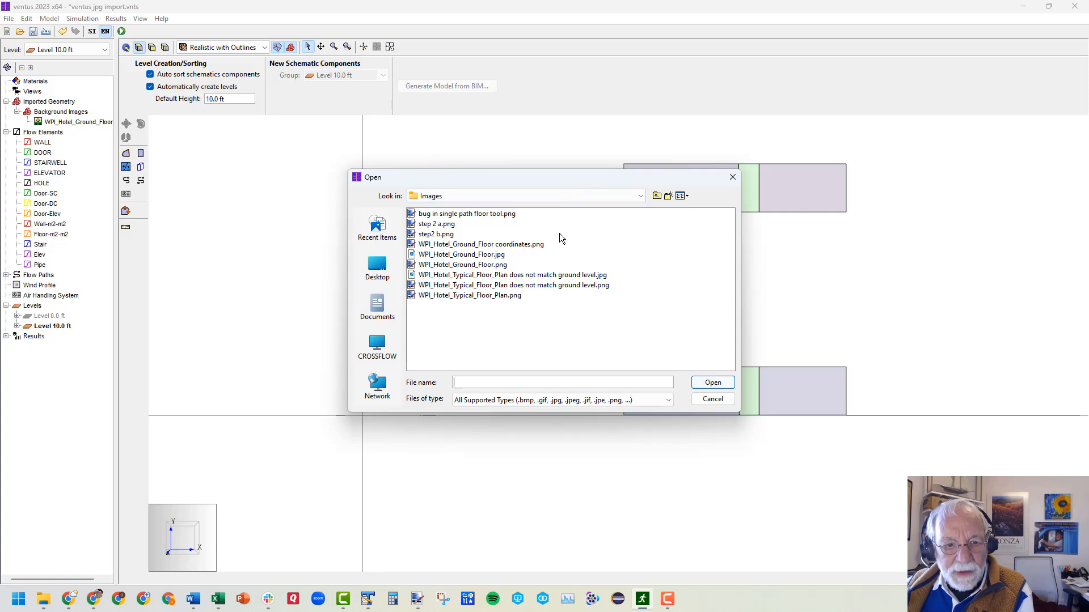
left_click(658, 196)
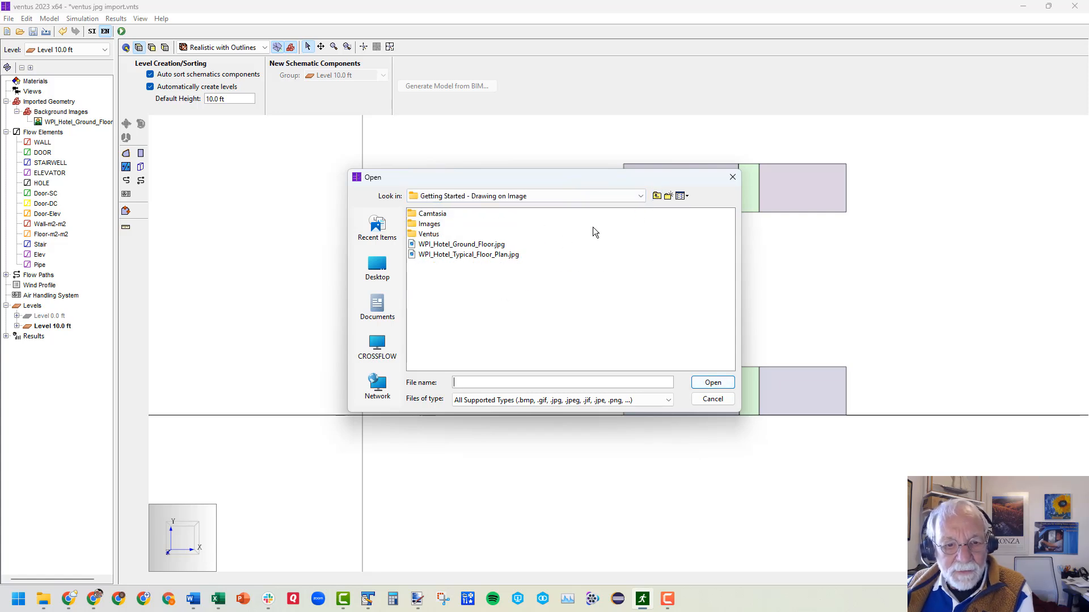
double_click(428, 234)
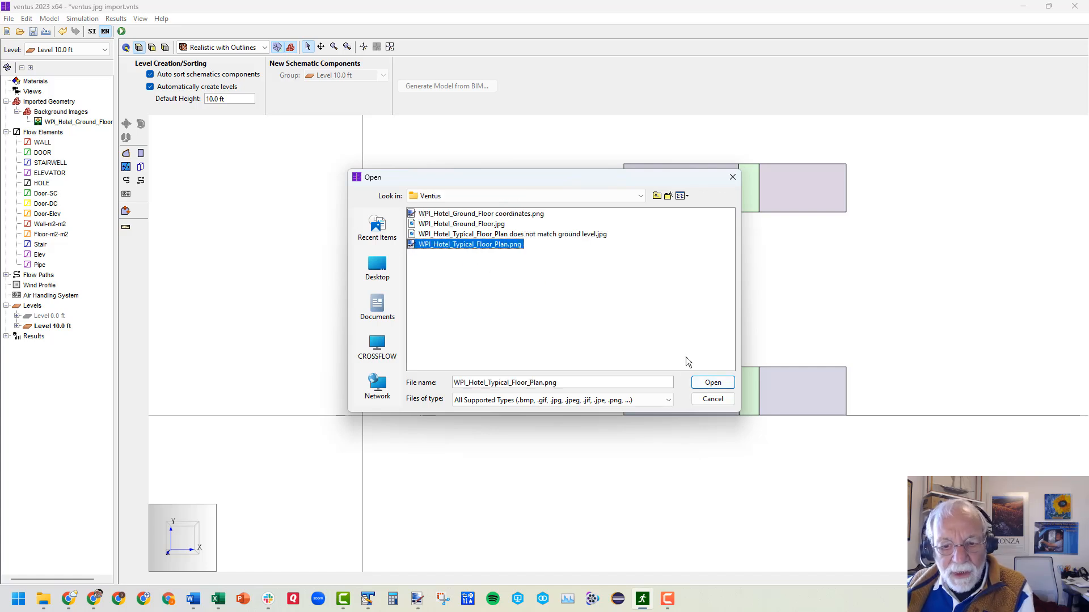
left_click(710, 382)
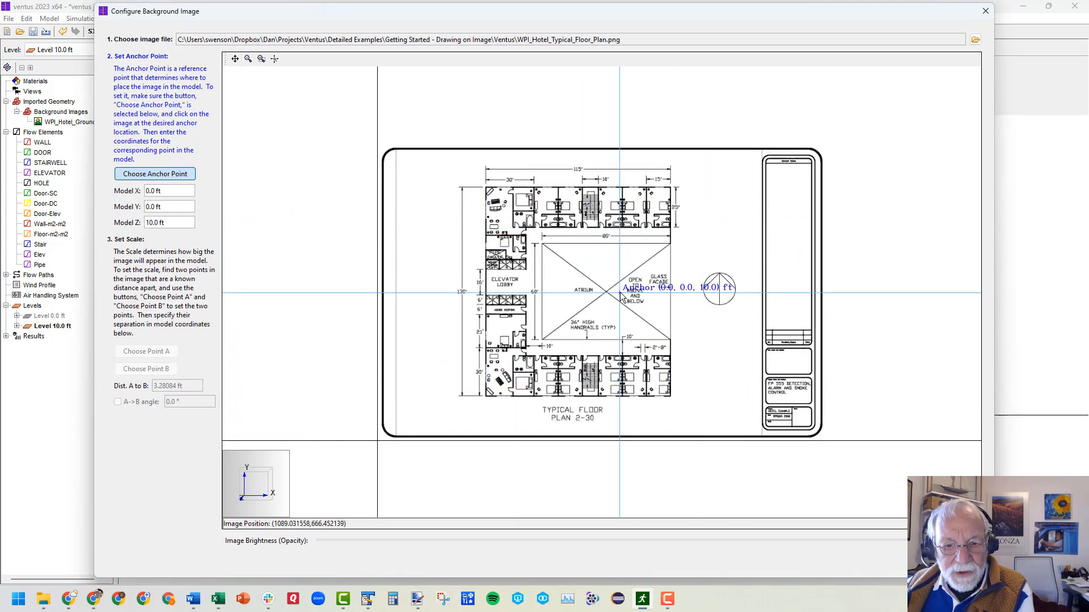
- Anchor the image at the crossing of the atrium diagonals, with model coordinates X 210 ft and Y 65 ft
scroll(621, 291, "up", 3)
scroll(575, 281, "up", 6)
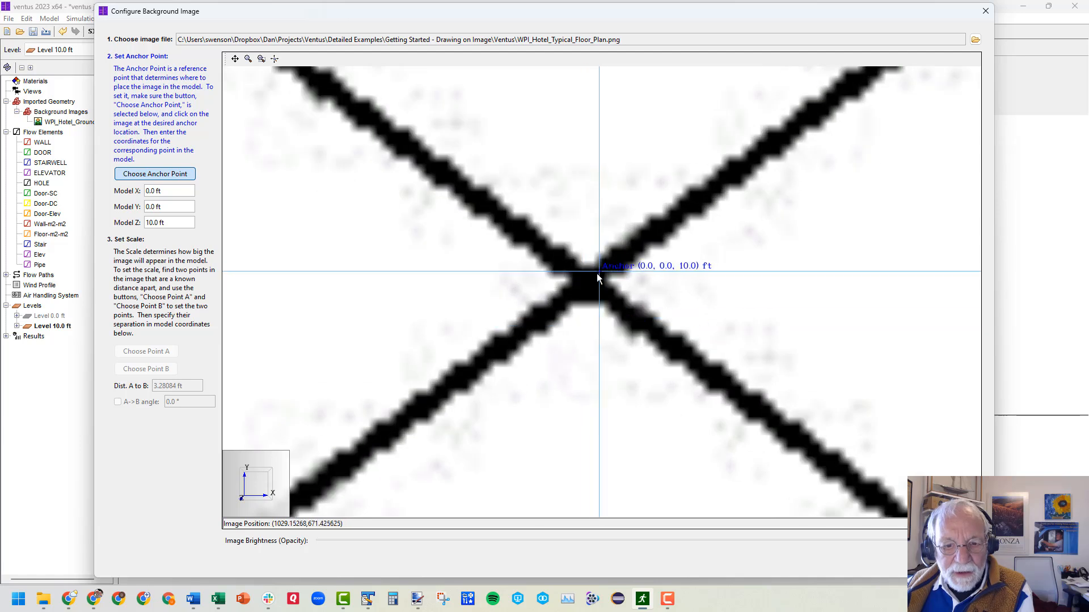
left_click(591, 284)
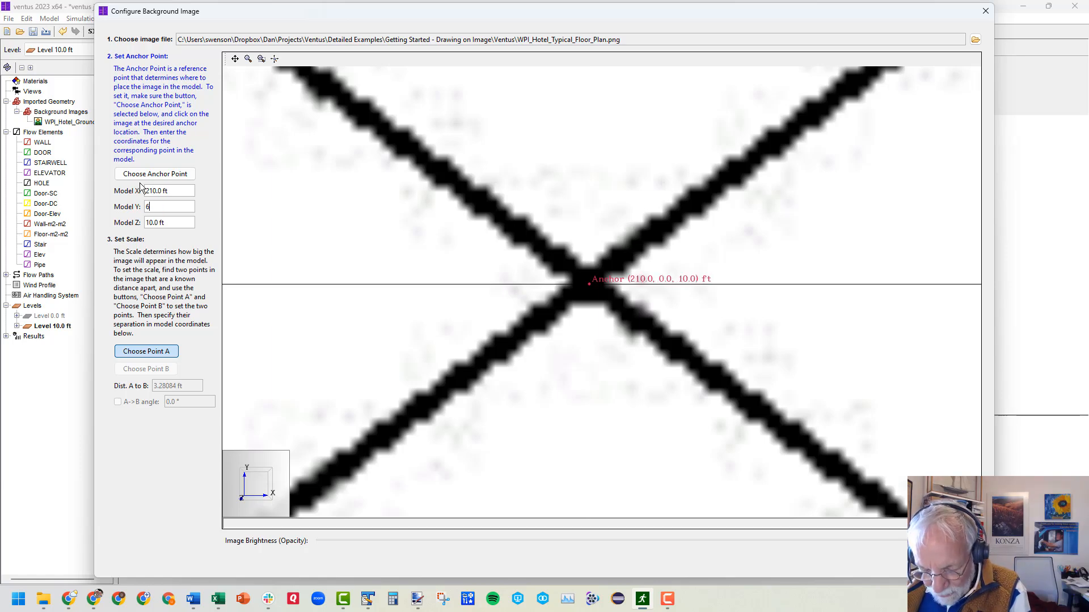
key("Tab")
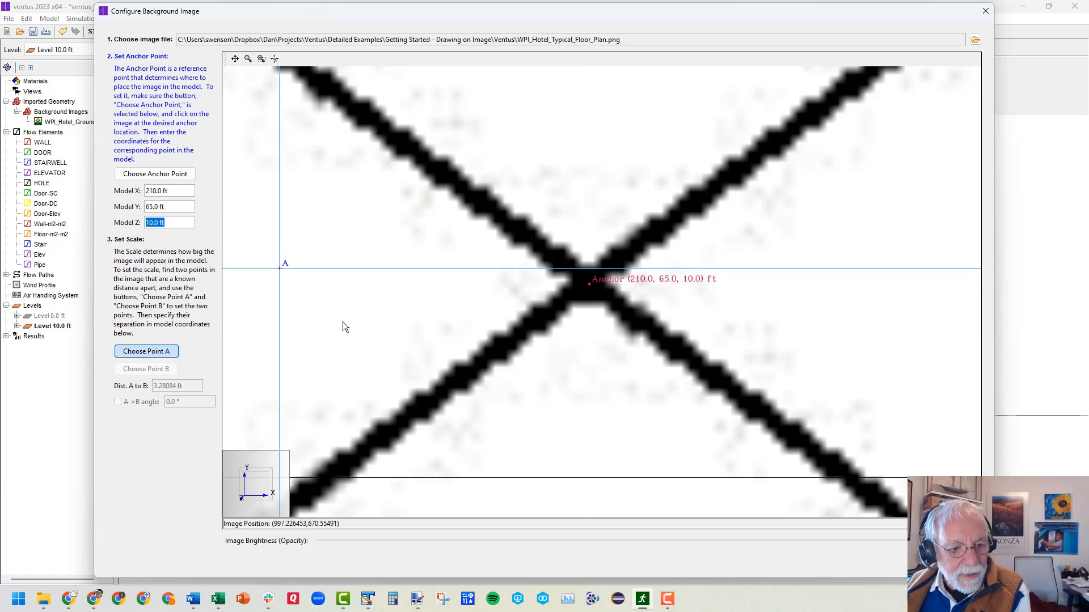
- Place scale point A on the lower-left outer wall corner of the typical floor plan
scroll(652, 273, "down", 3)
scroll(746, 223, "down", 5)
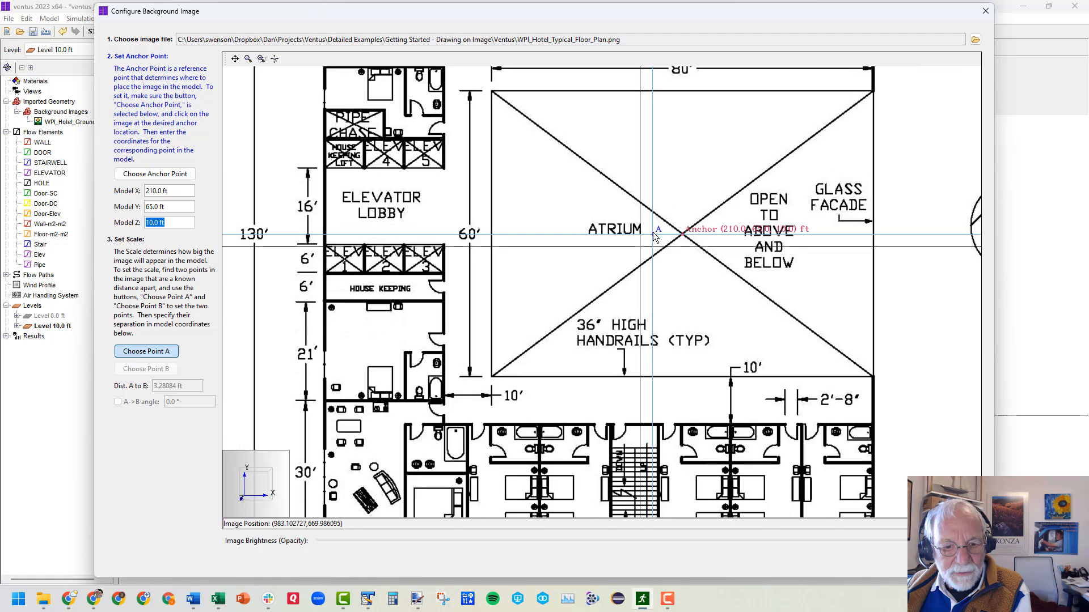
scroll(448, 419, "up", 5)
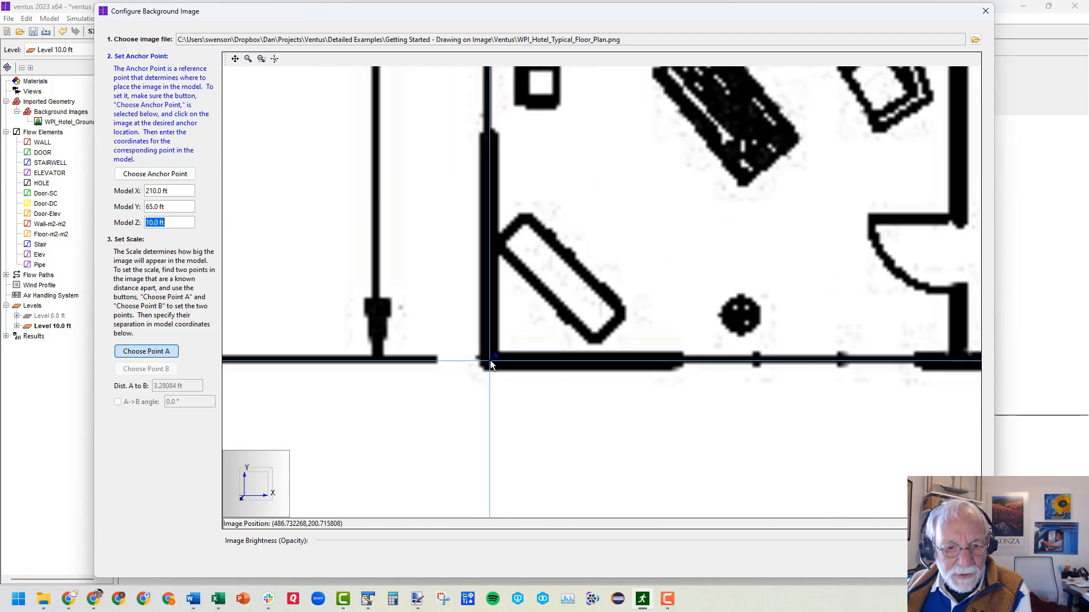
scroll(490, 360, "up", 3)
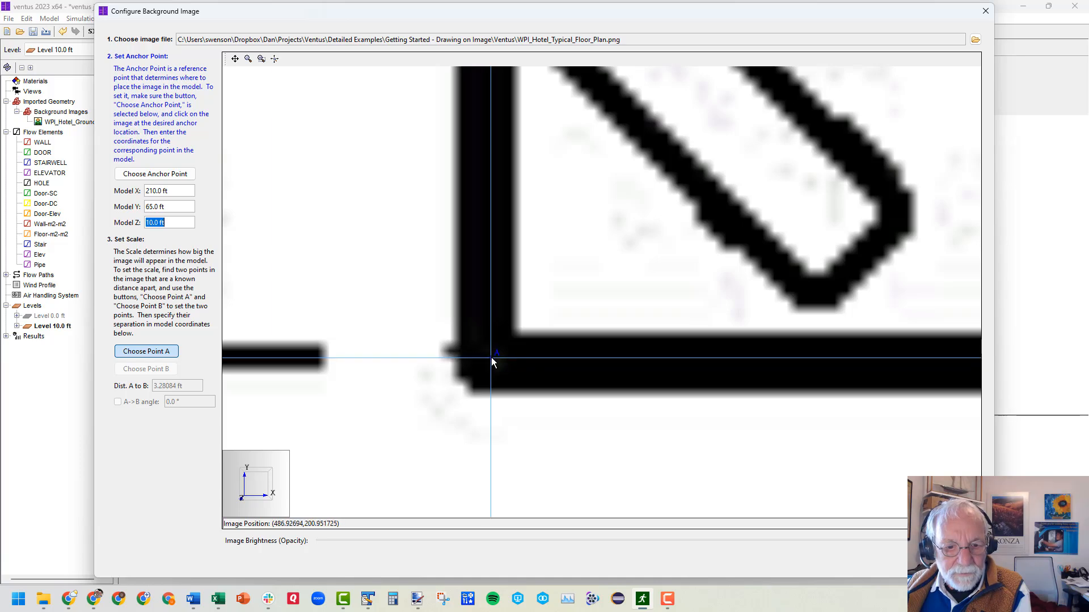
left_click(491, 357)
- Place scale point B on the plan's lower-right outer wall corner and set the A-to-B distance to 115 ft
scroll(431, 362, "down", 4)
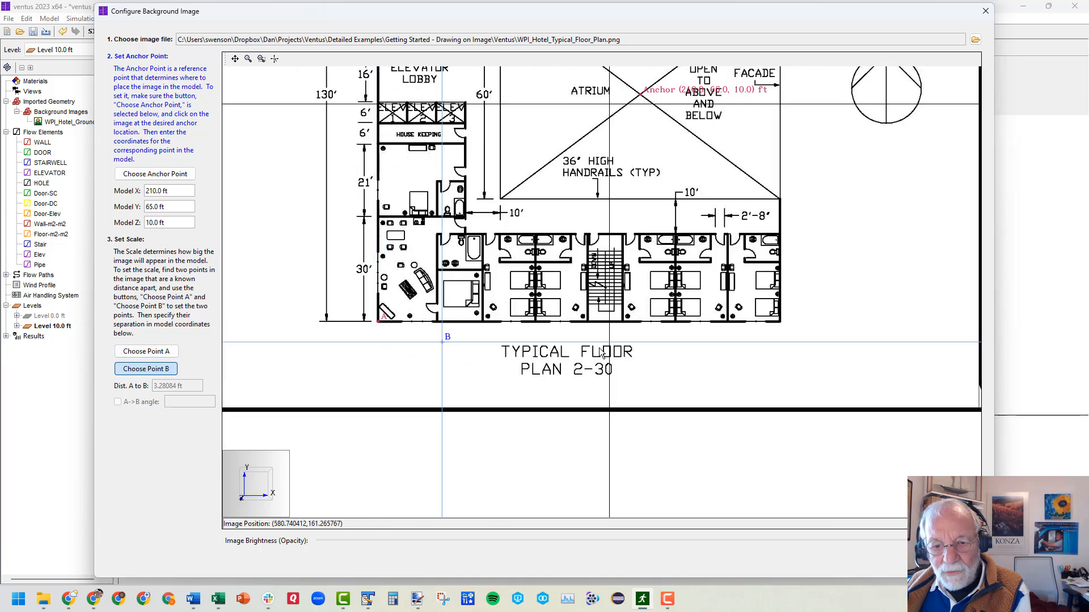
scroll(780, 321, "up", 6)
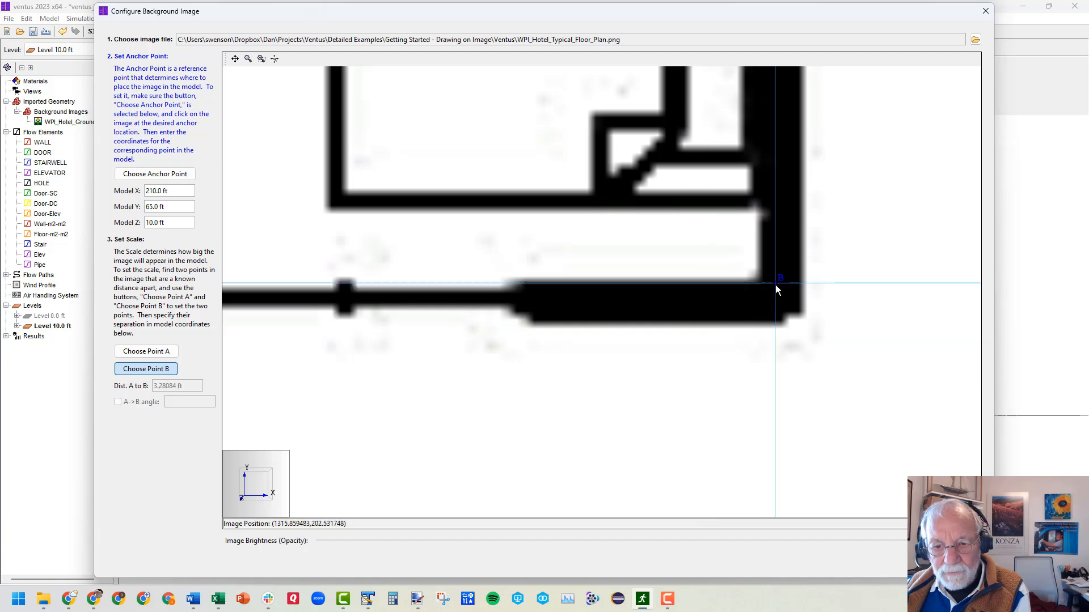
scroll(775, 288, "up", 2)
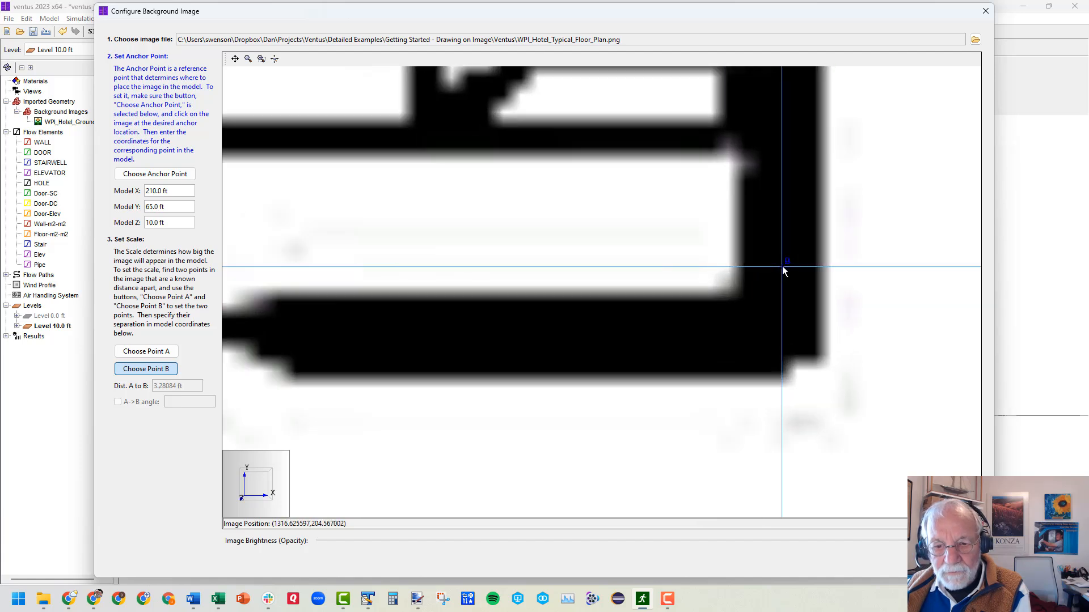
left_click(777, 335)
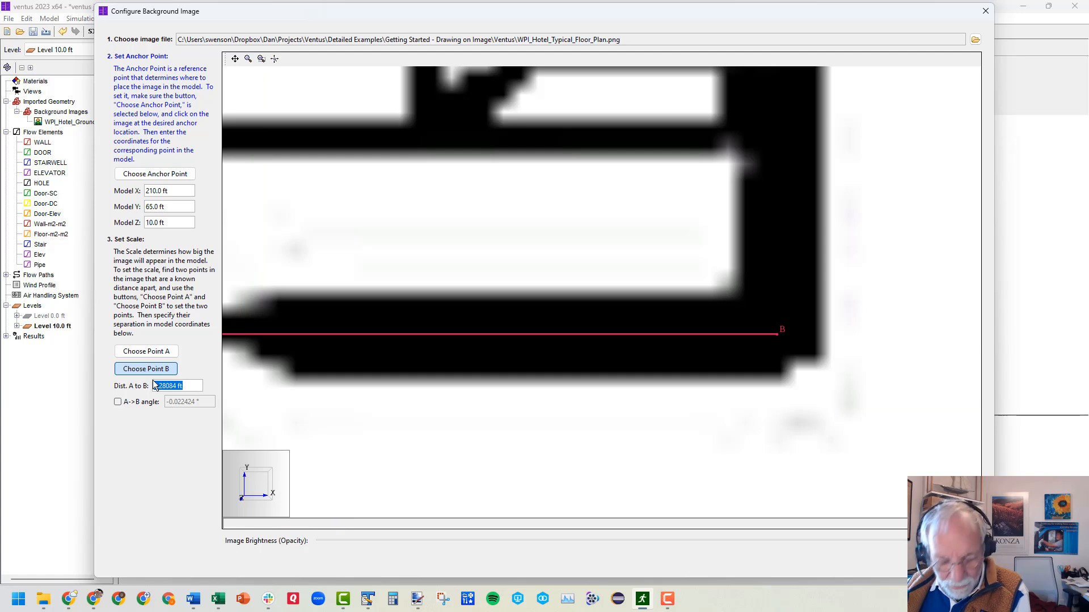
type("11")
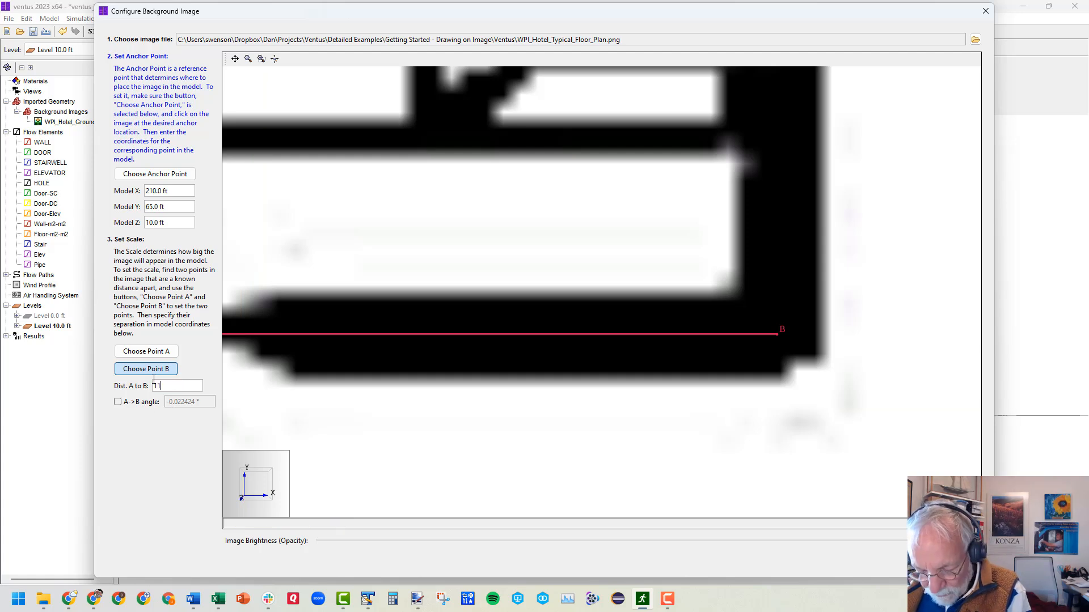
type("5")
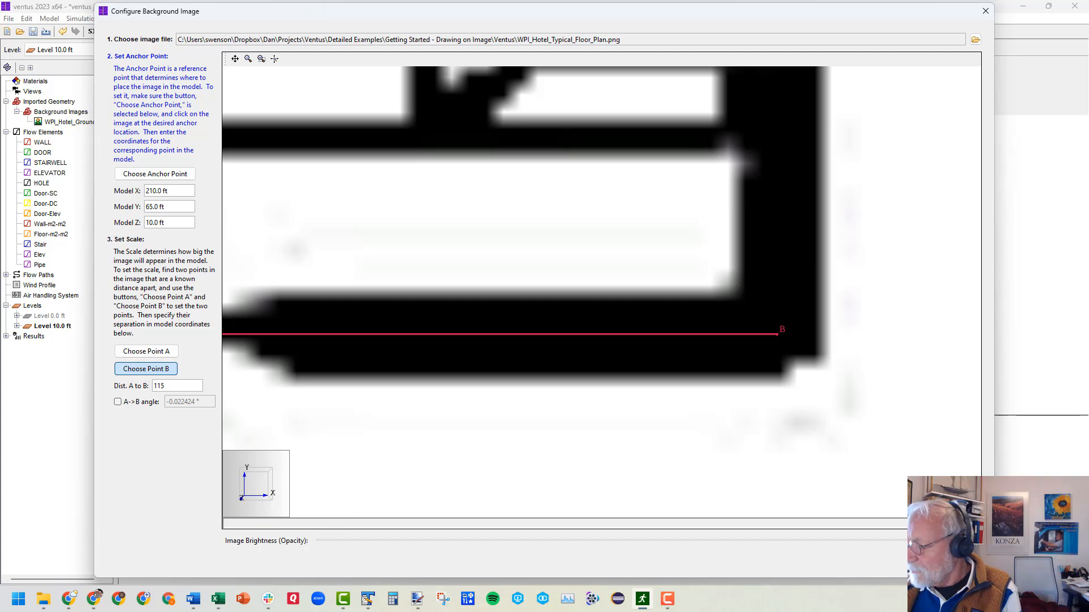
- Accept the background image settings to bring the scaled typical floor plan into the Level 10.0 ft view and clear the selection
key("alt+Tab")
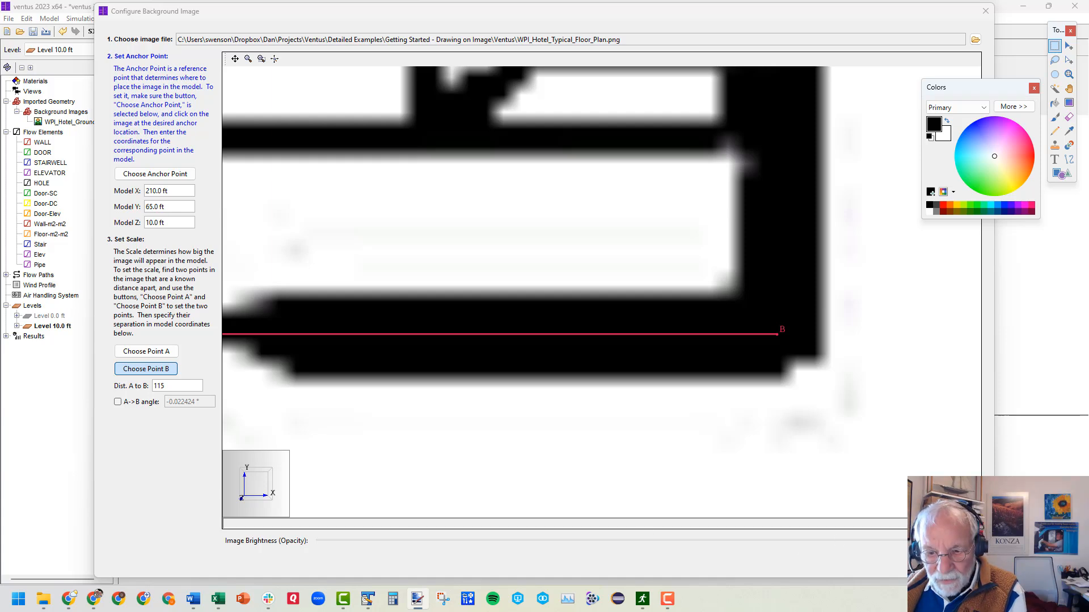
left_click(928, 561)
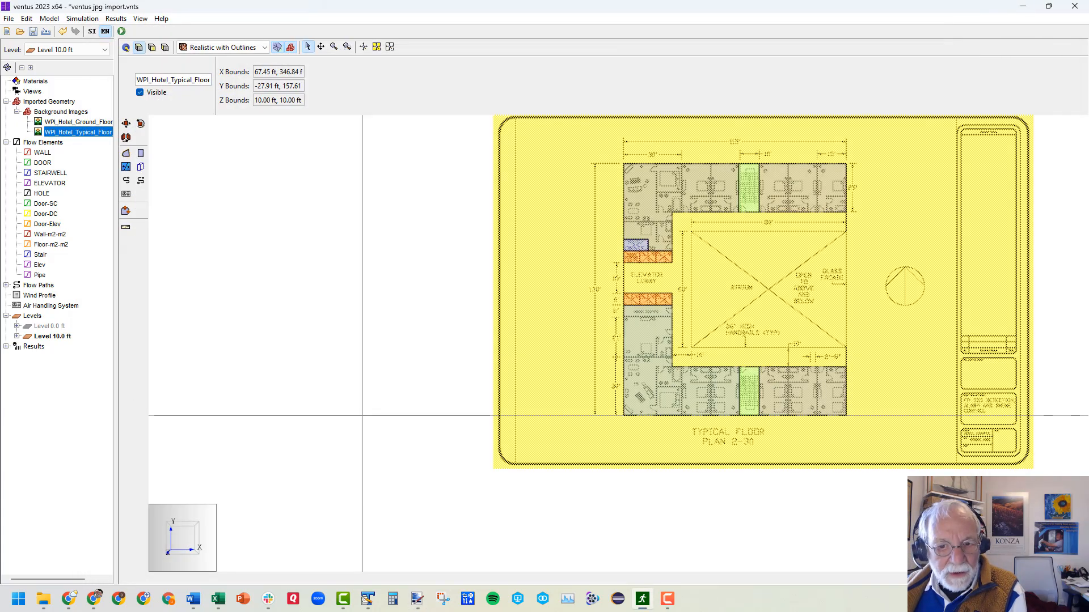
left_click(206, 318)
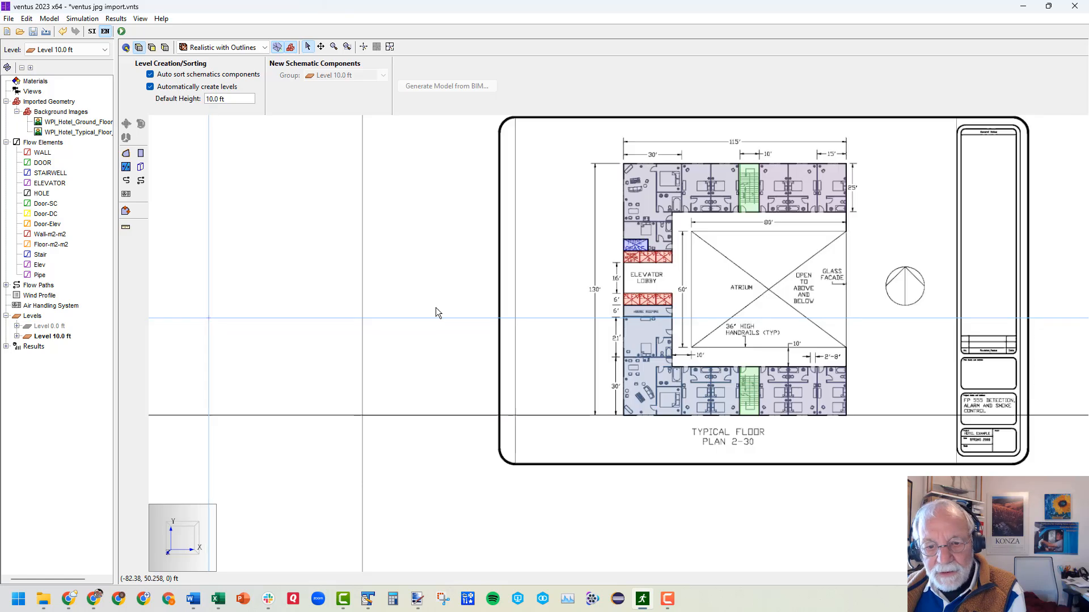
- Examine how the typical floor plan image lines up with the copied room, stair, elevator and pipe chase zones
scroll(729, 307, "up", 4)
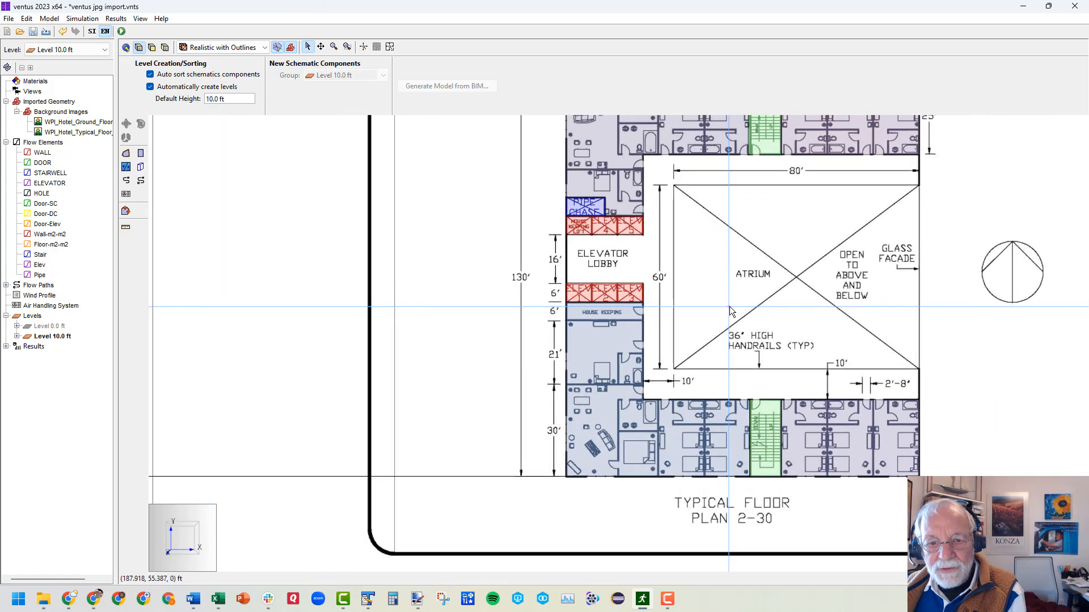
scroll(682, 408, "down", 3)
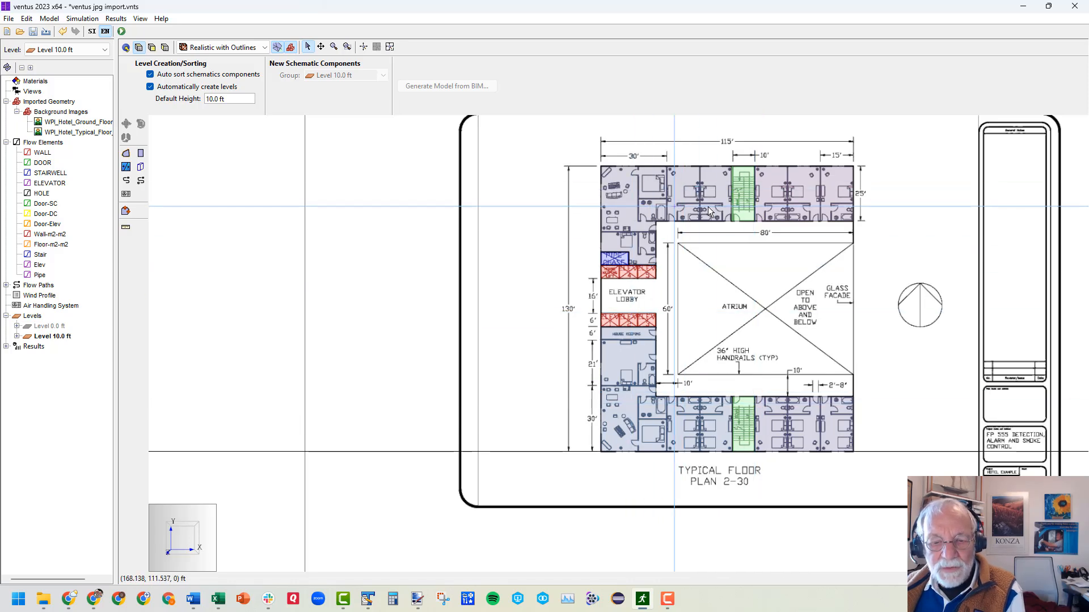
scroll(690, 213, "up", 2)
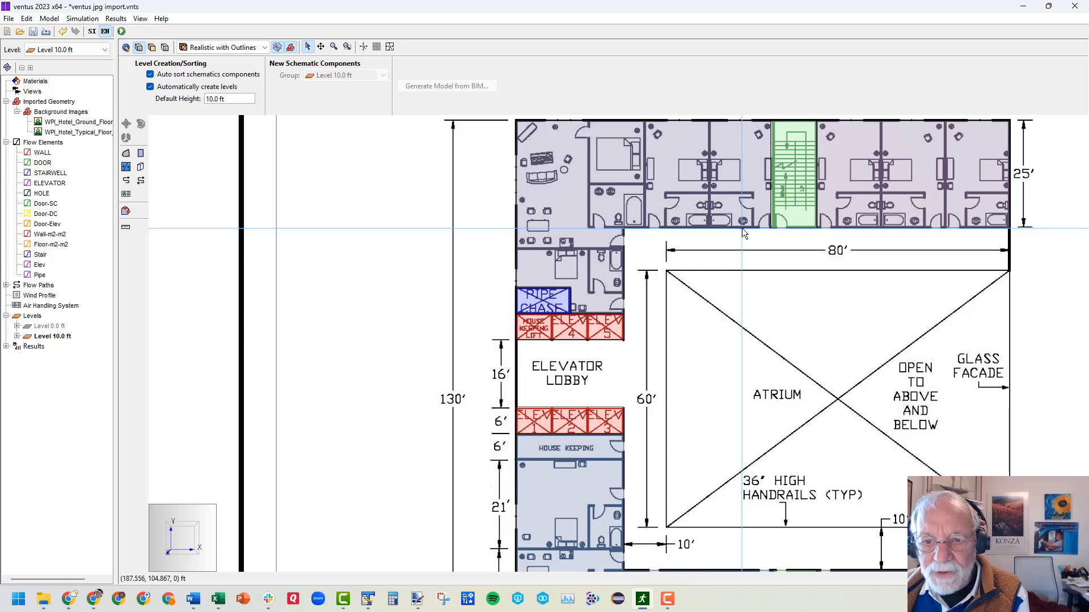
scroll(791, 158, "down", 1)
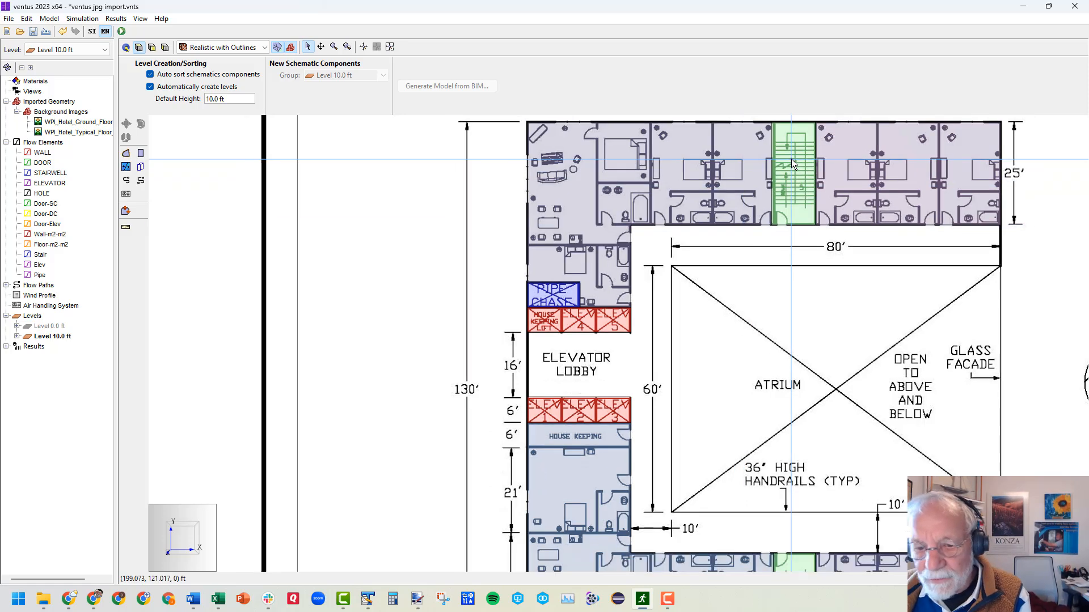
scroll(791, 158, "down", 3)
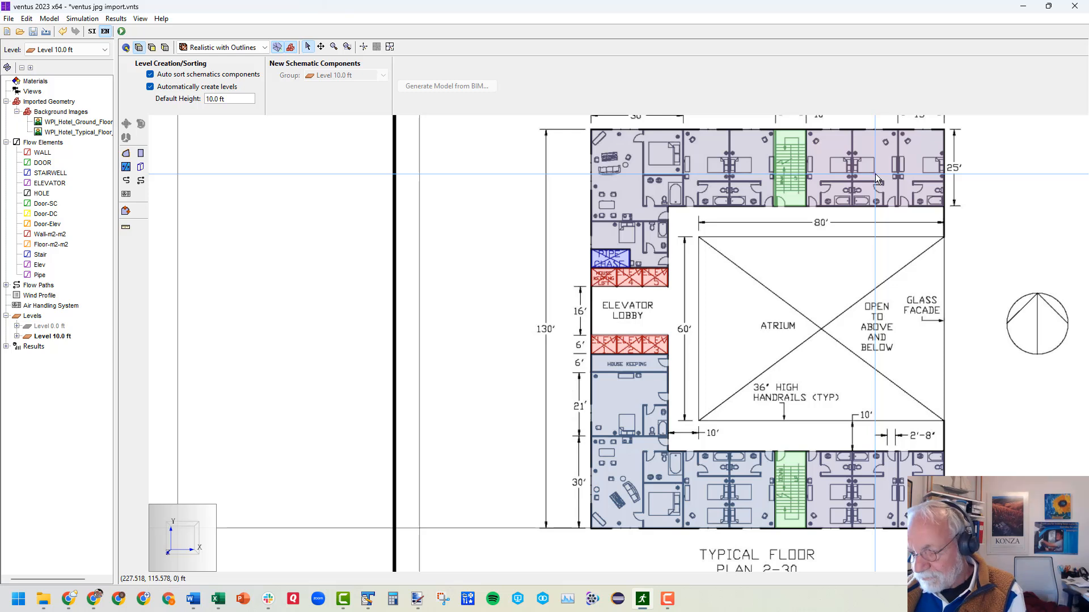
scroll(882, 174, "down", 1)
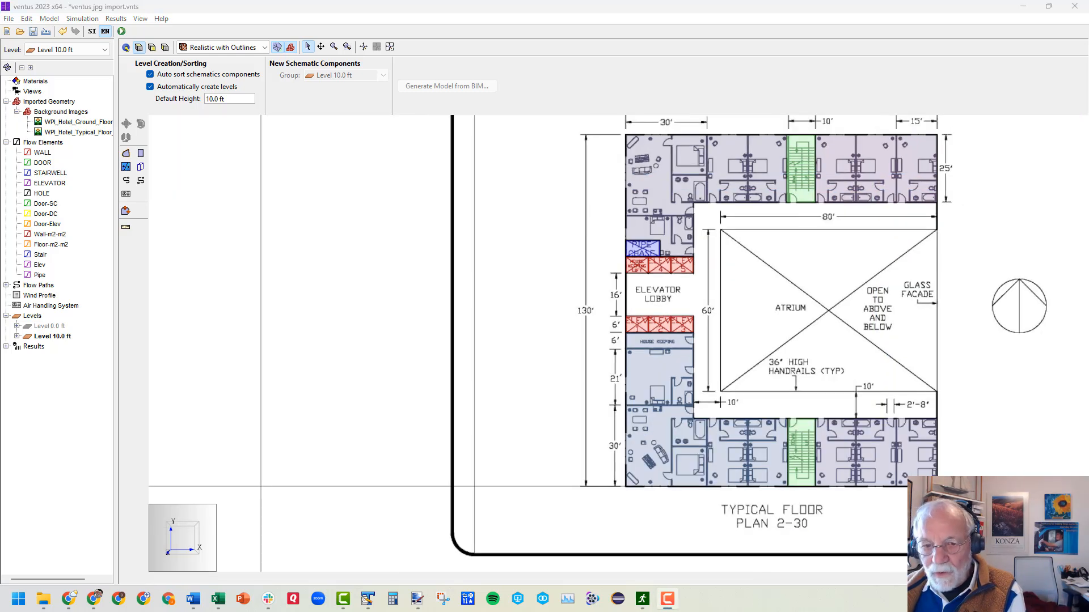
scroll(889, 299, "up", 1)
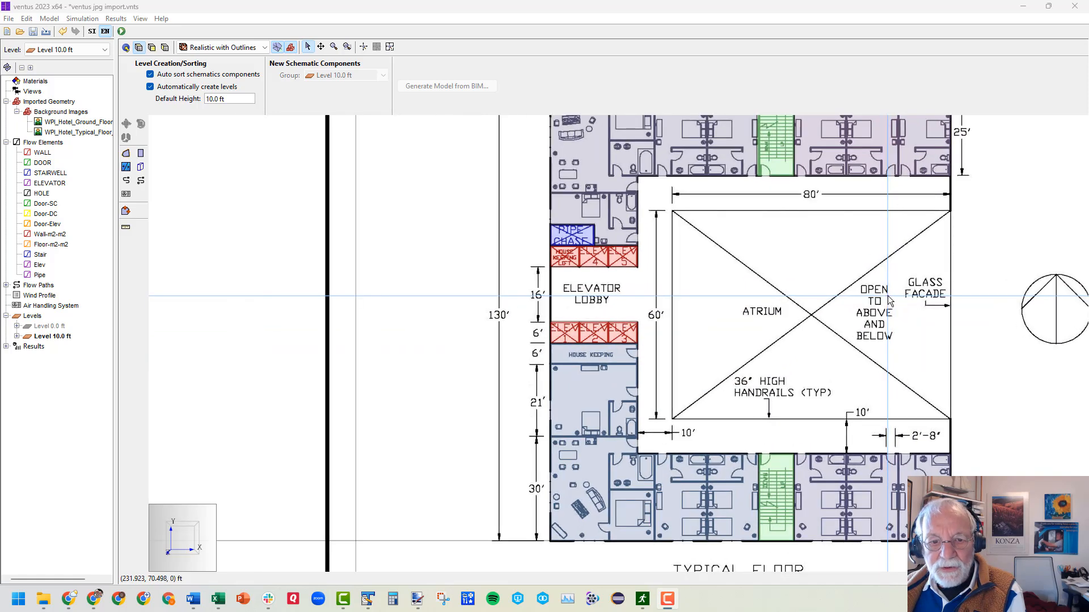
scroll(889, 299, "up", 2)
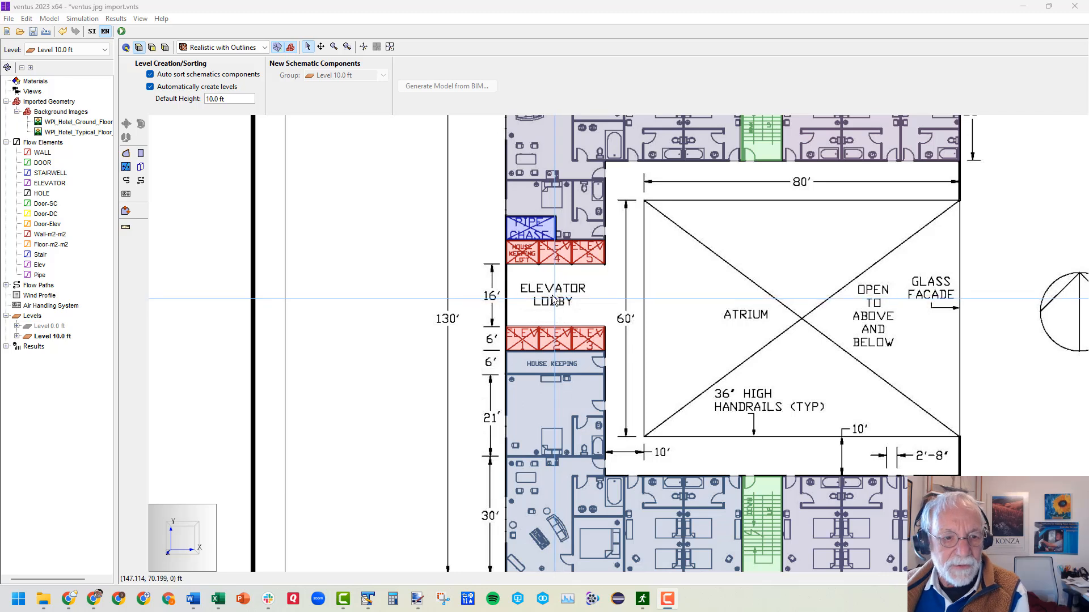
- Draw a 90 by 80 ft rectangular zone over the atrium and walkways and one about 25 by 16 ft over the elevator lobby
left_click(141, 154)
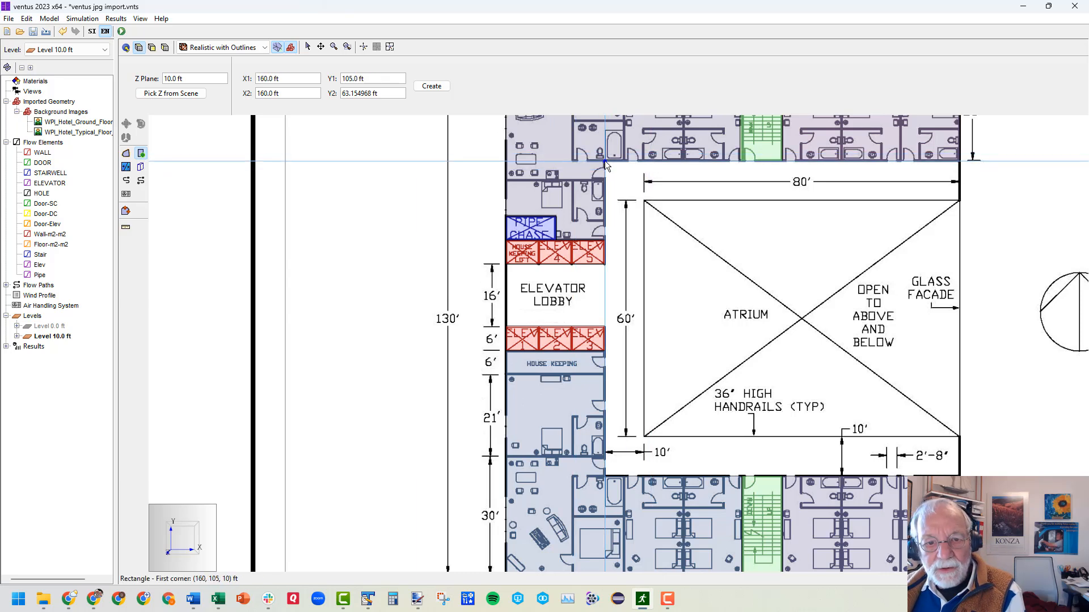
left_click(613, 172)
left_click(959, 476)
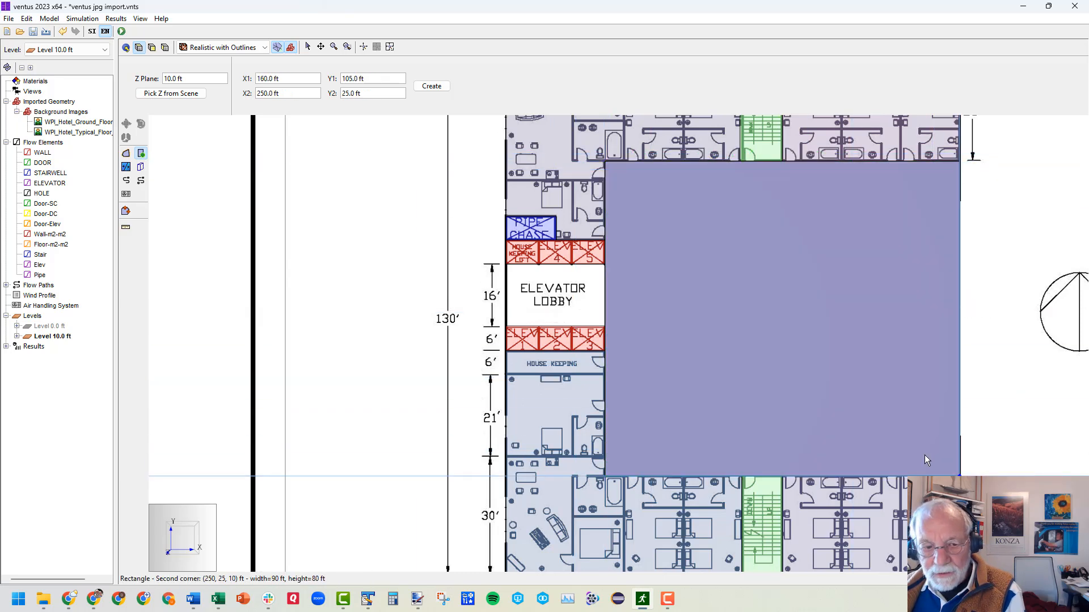
left_click(506, 265)
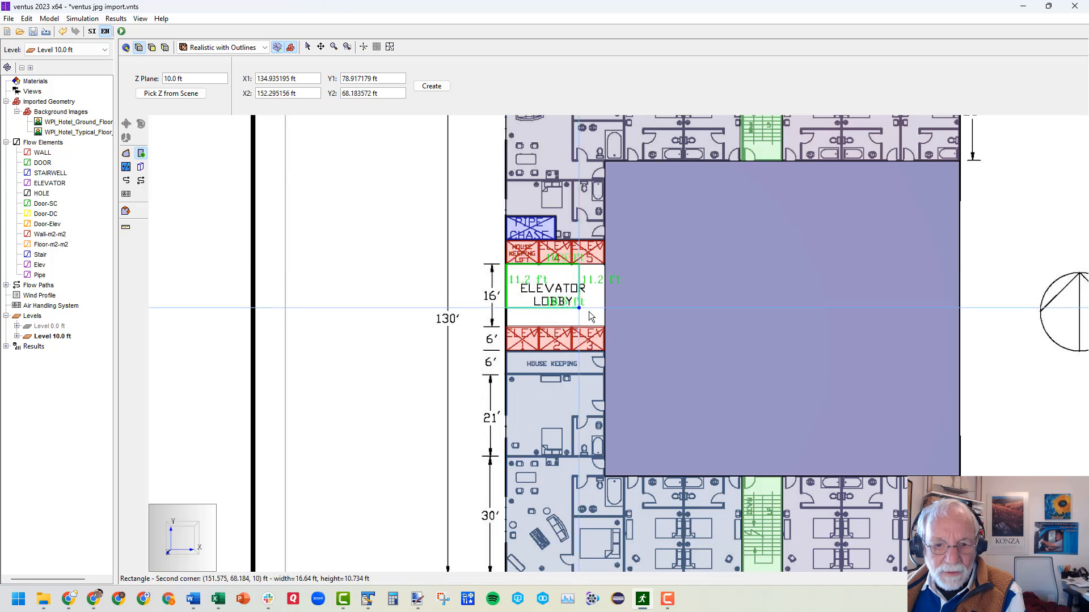
left_click(604, 326)
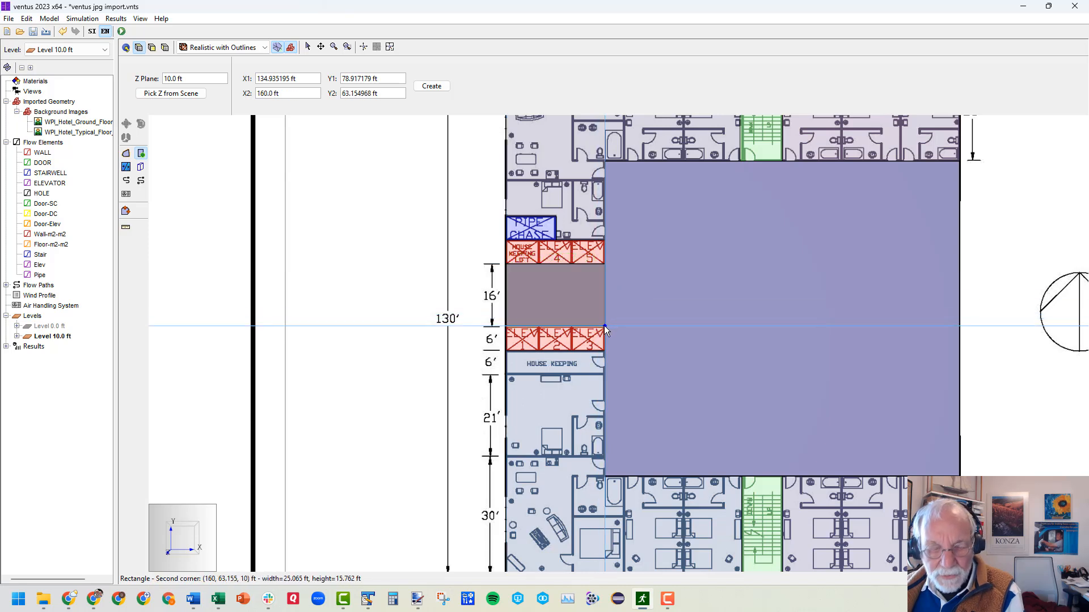
- Merge the atrium and elevator lobby zones into one room with 40% opacity, leaving nothing selected
left_click(307, 47)
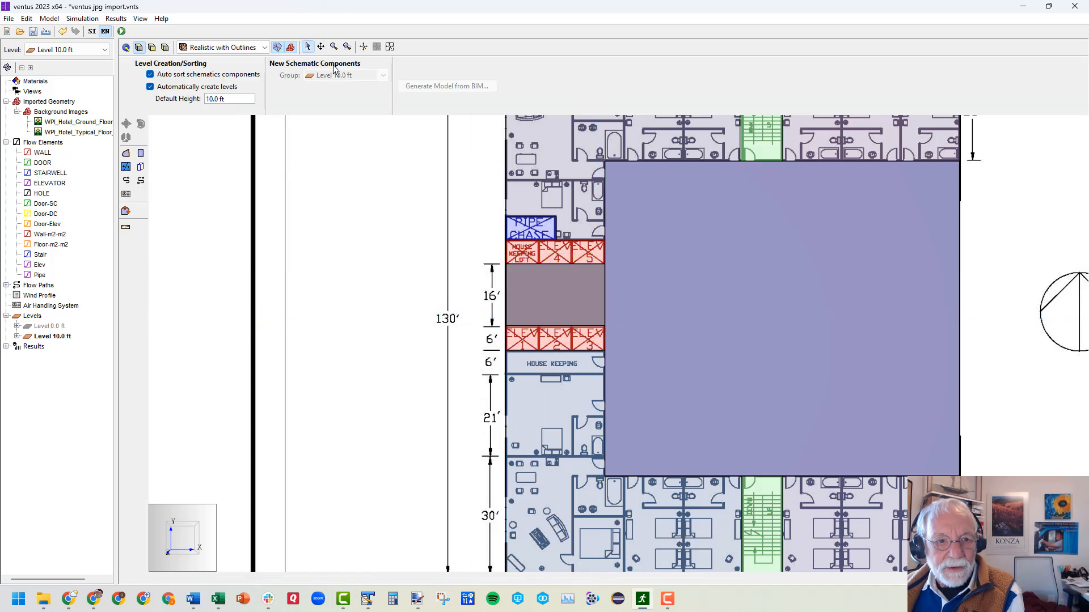
left_click(713, 294)
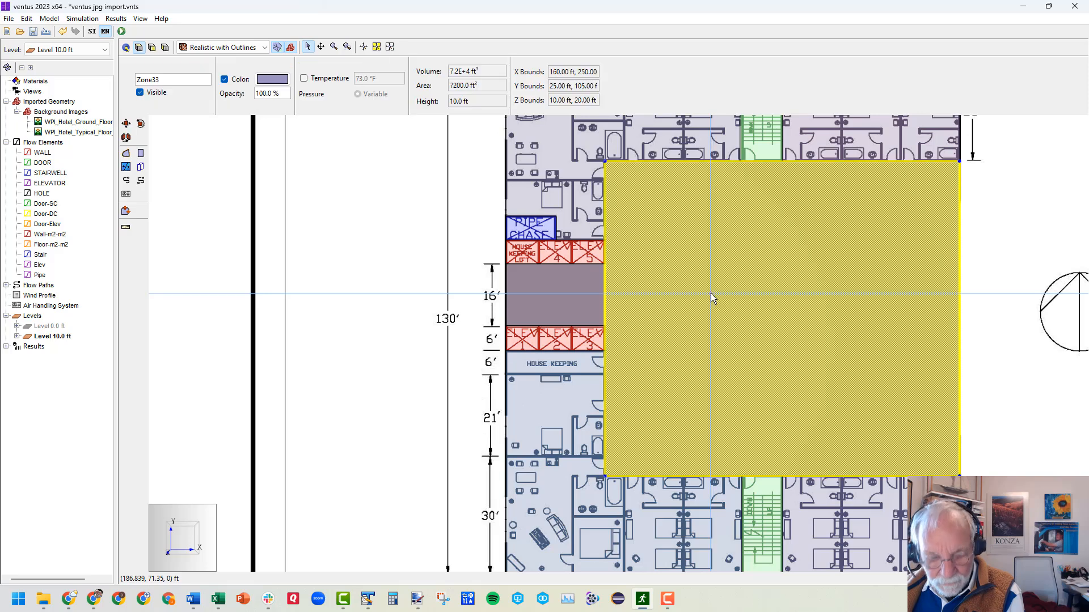
left_click(574, 287, "shift")
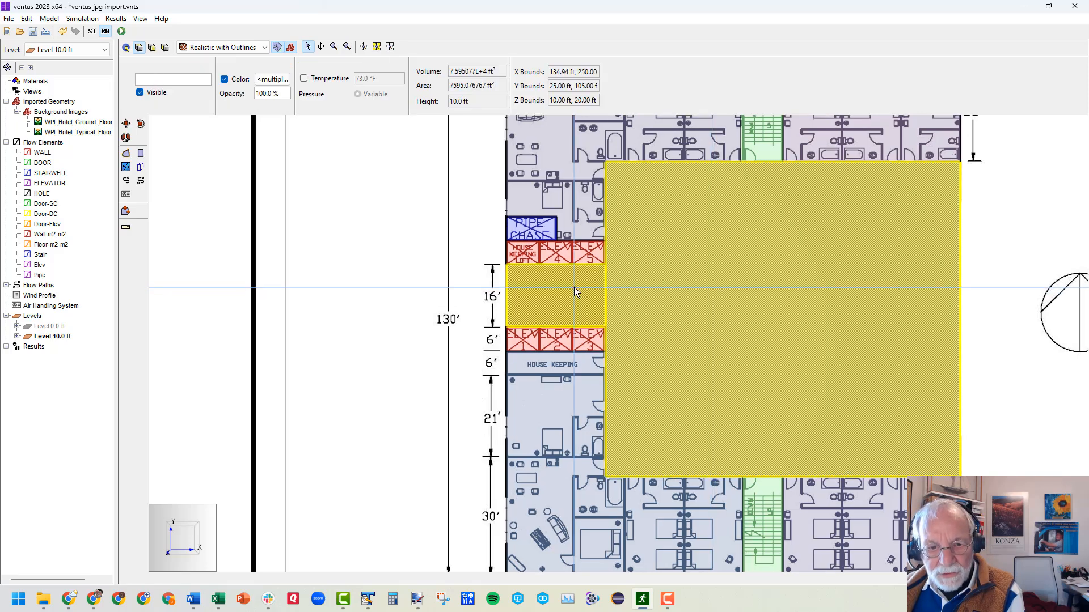
right_click(574, 287)
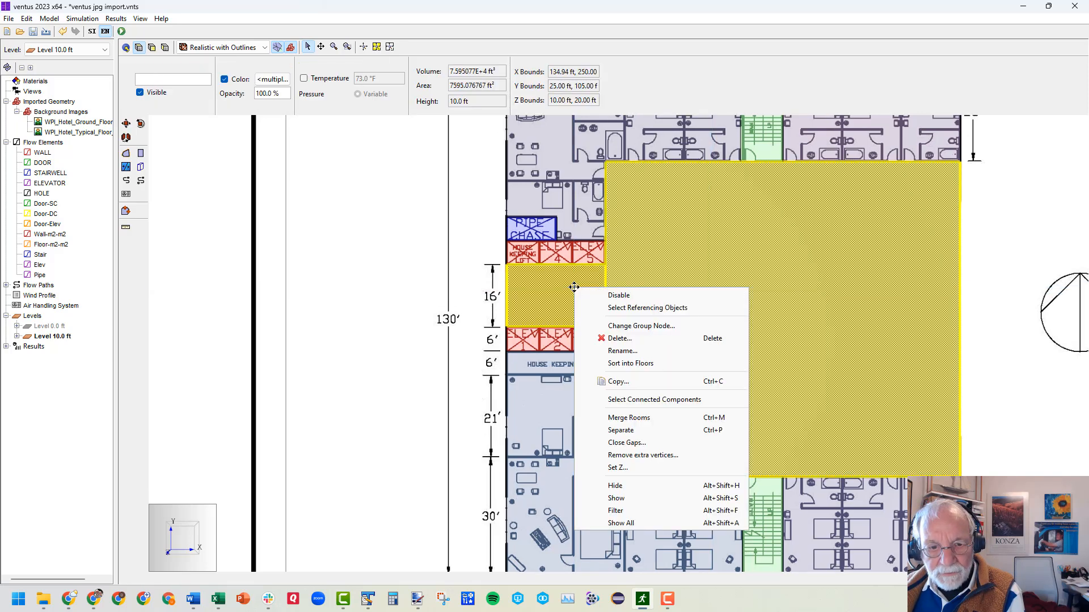
left_click(639, 420)
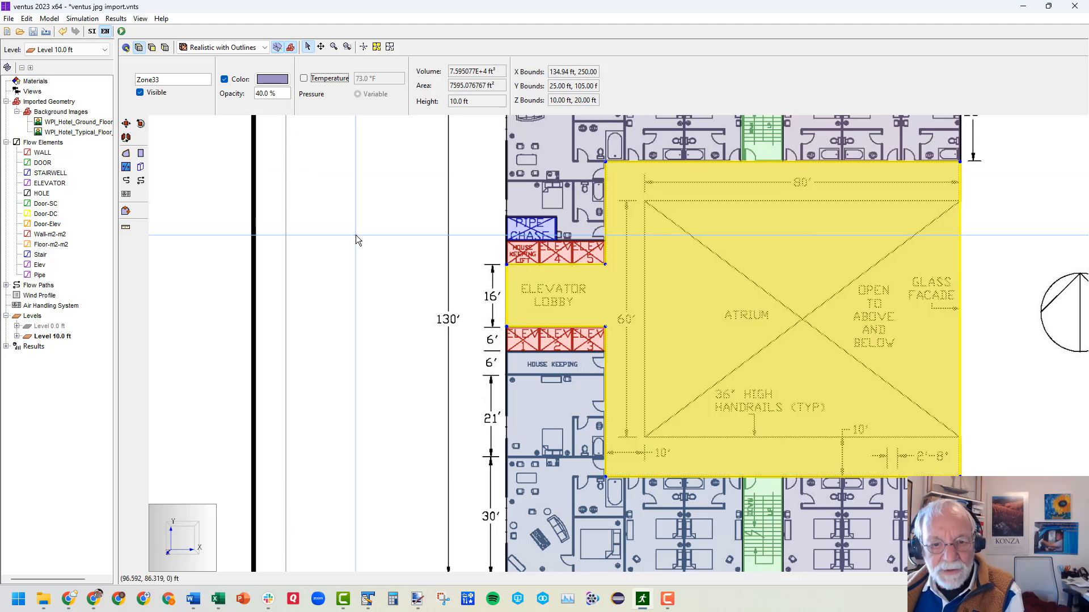
left_click(361, 249)
left_click(173, 285)
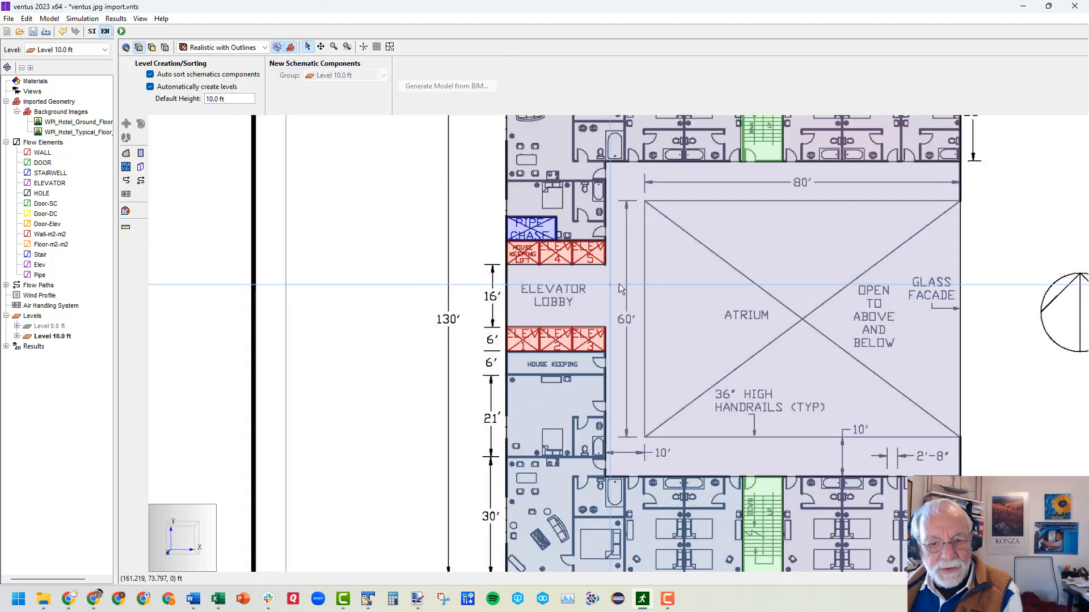
- Recolor the merged atrium and lobby zone to a pale lavender from the color palette
left_click(740, 274)
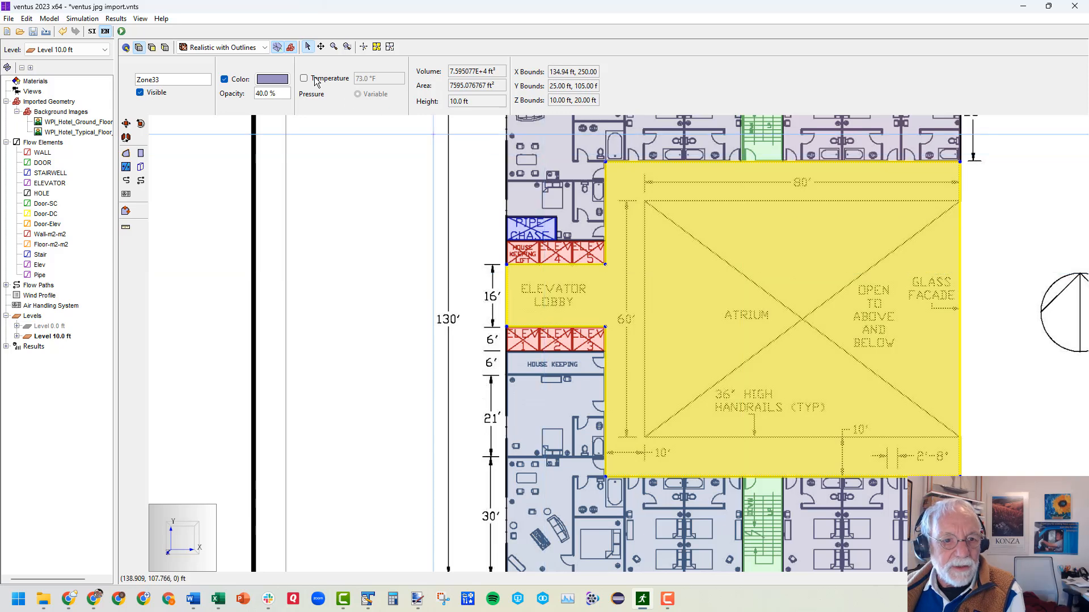
left_click(273, 79)
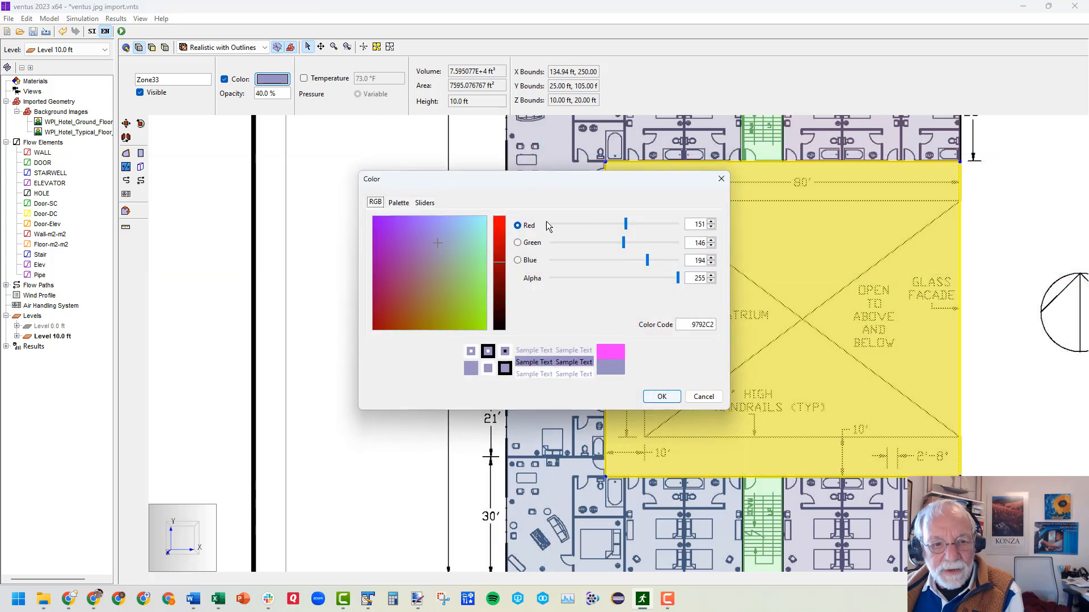
left_click(399, 203)
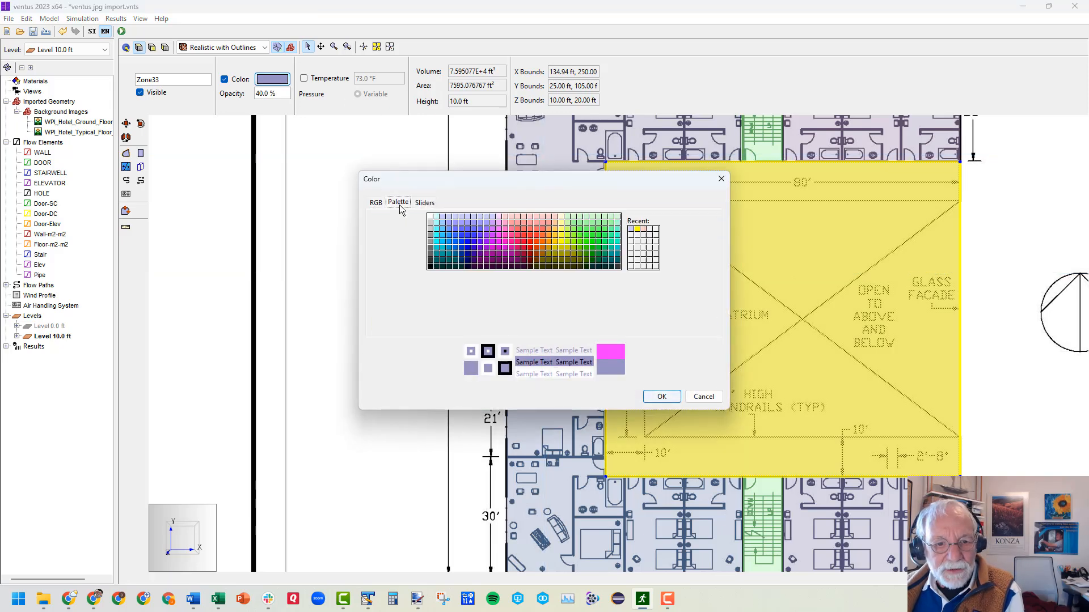
left_click(467, 217)
left_click(662, 397)
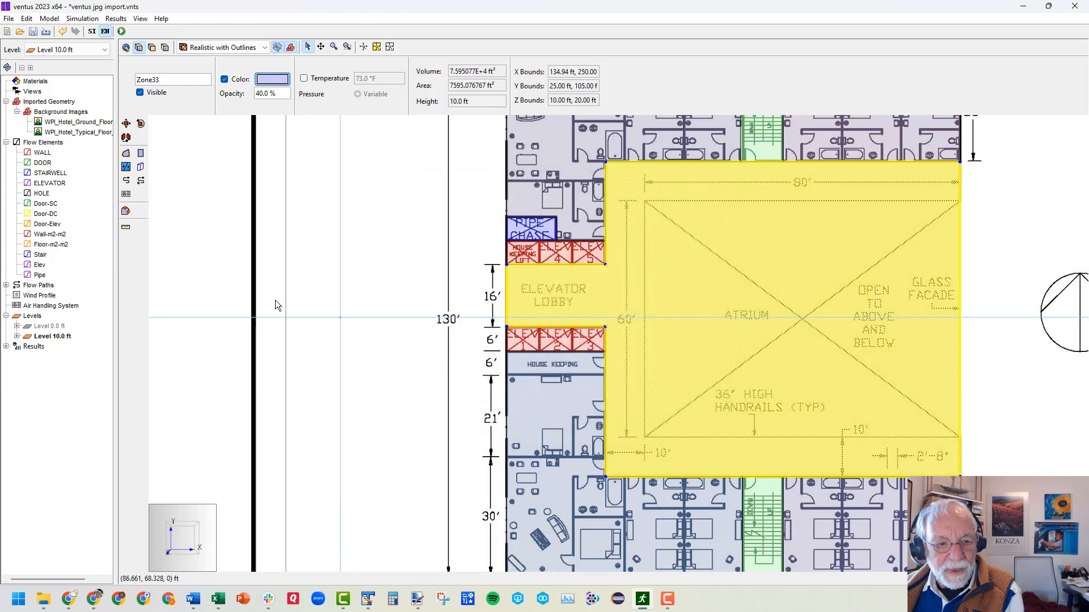
left_click(212, 299)
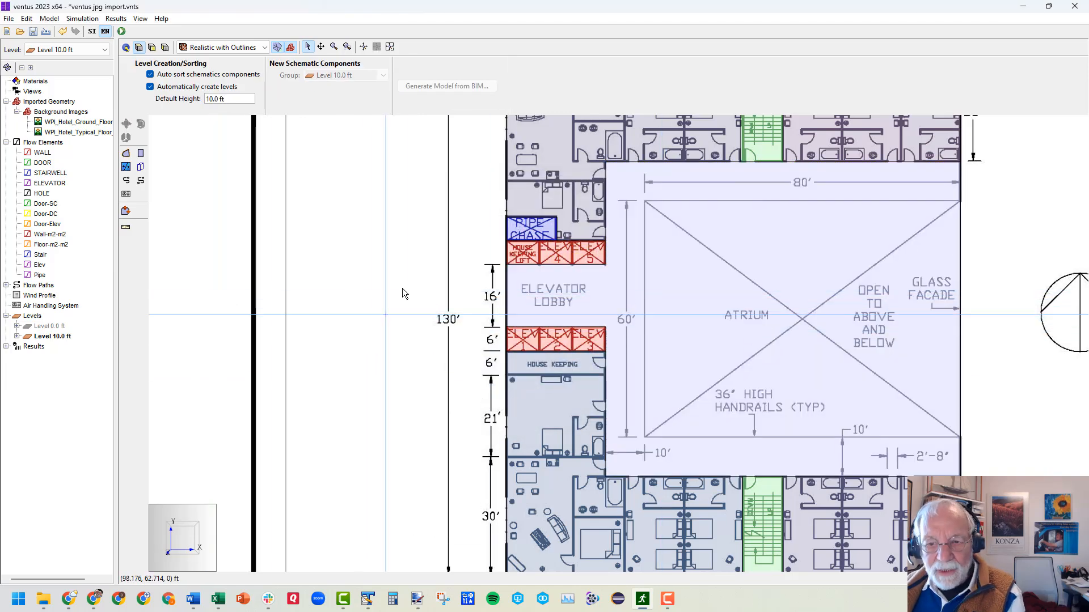
- Examine the flow path symbols along the typical floor's outer walls, room doors, stairs and elevators, including the southwest suite
scroll(460, 271, "down", 5)
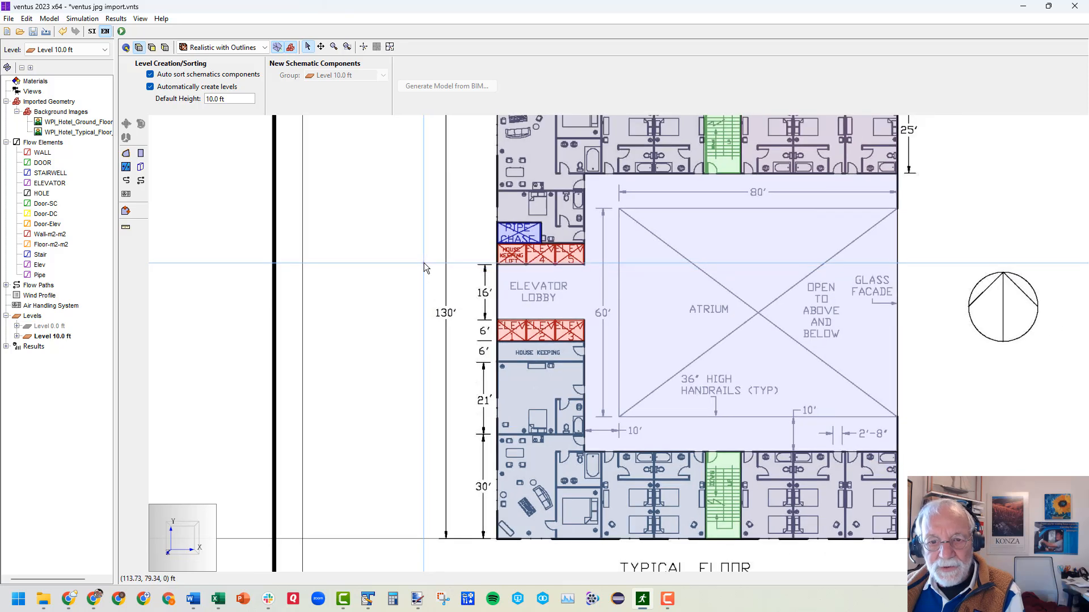
scroll(478, 342, "down", 1)
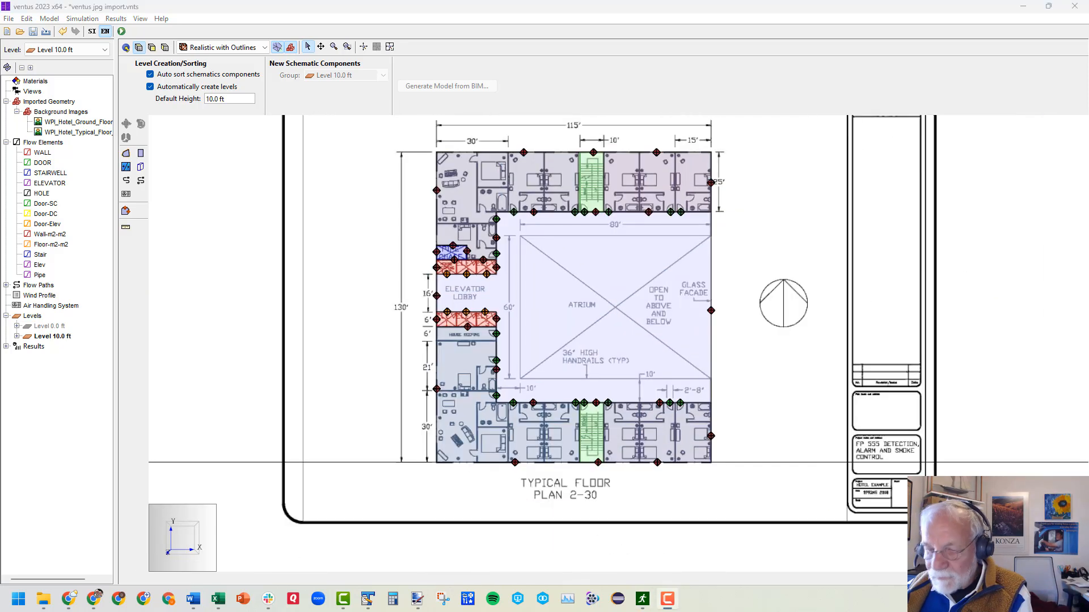
scroll(328, 155, "up", 1)
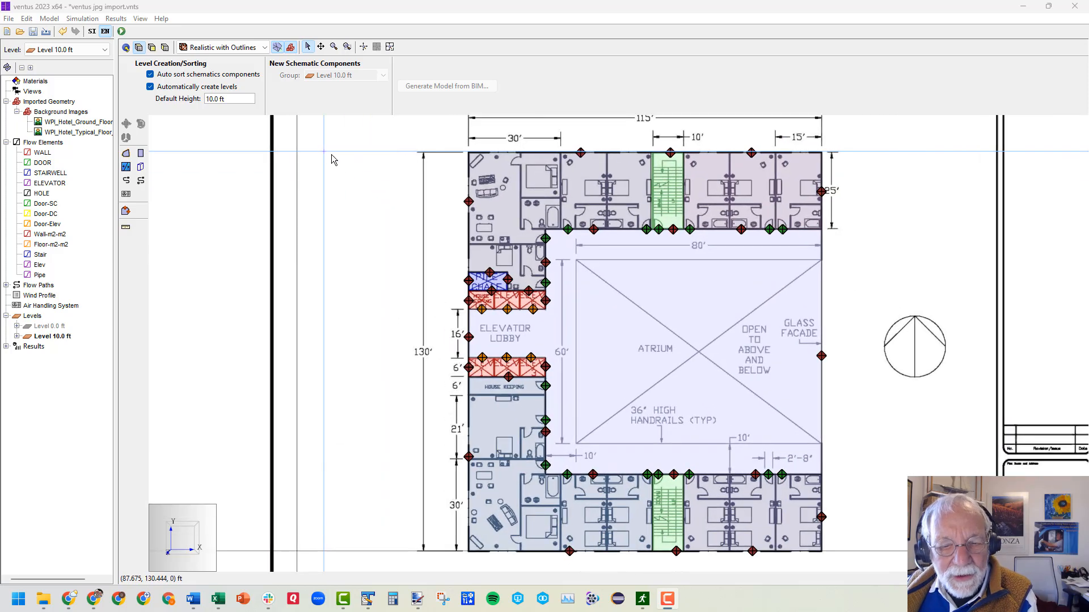
scroll(771, 326, "up", 3)
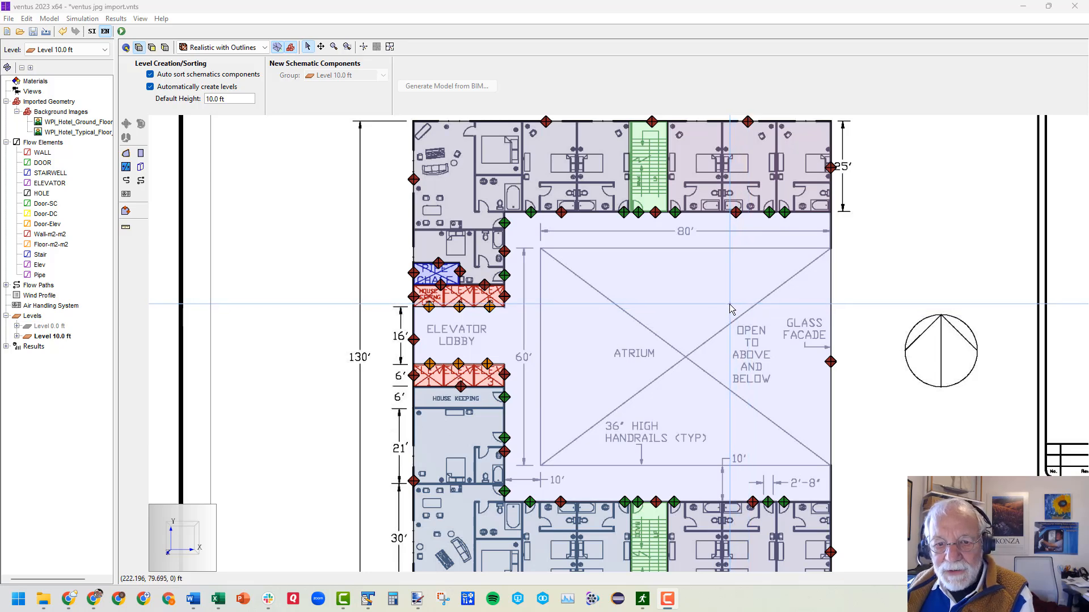
scroll(730, 309, "down", 3)
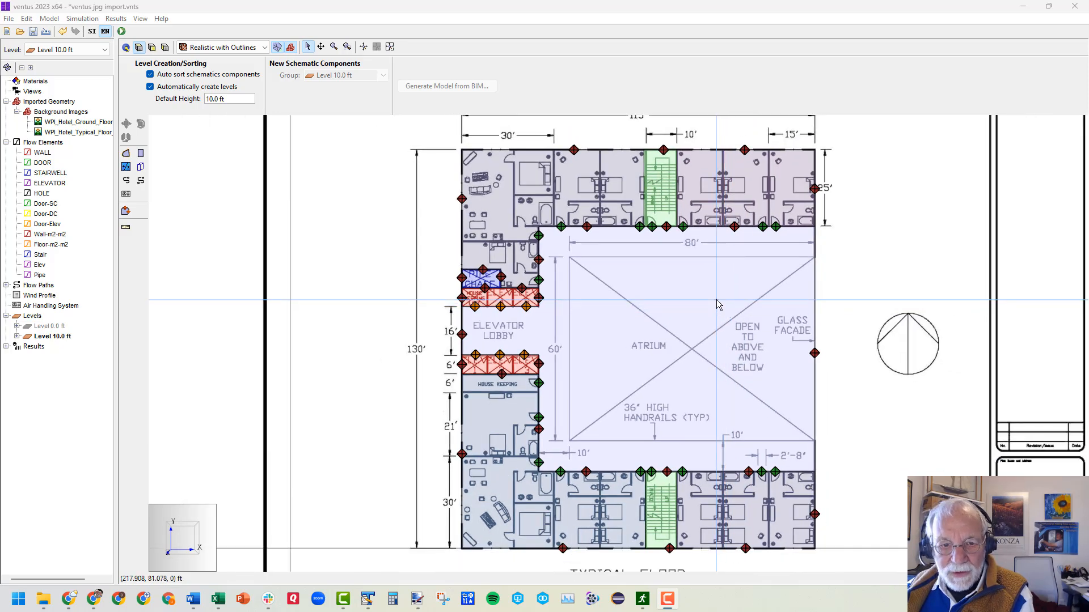
scroll(713, 304, "down", 2)
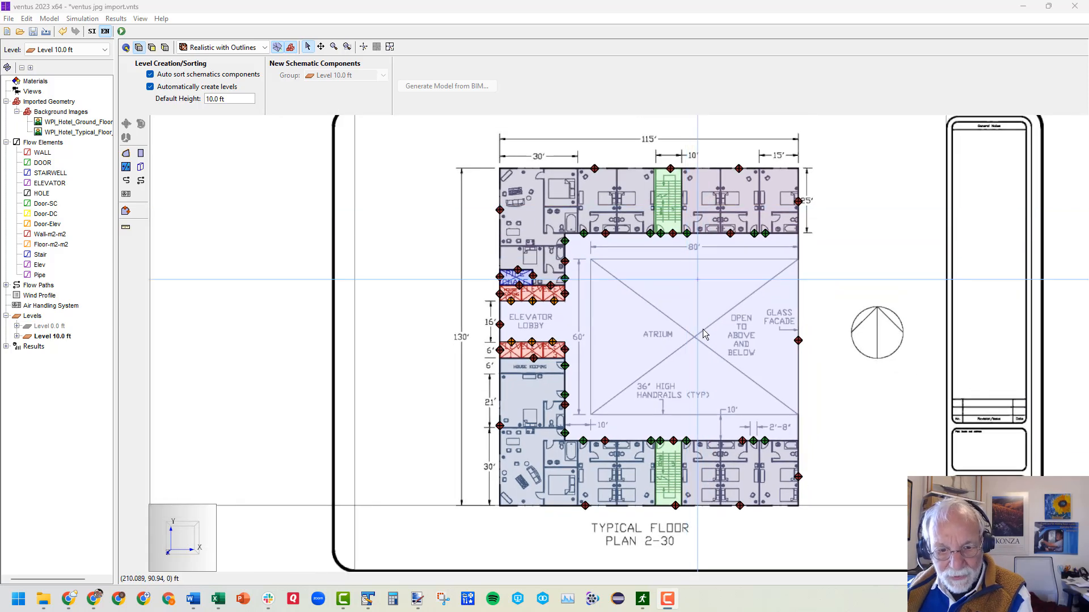
scroll(561, 504, "up", 3)
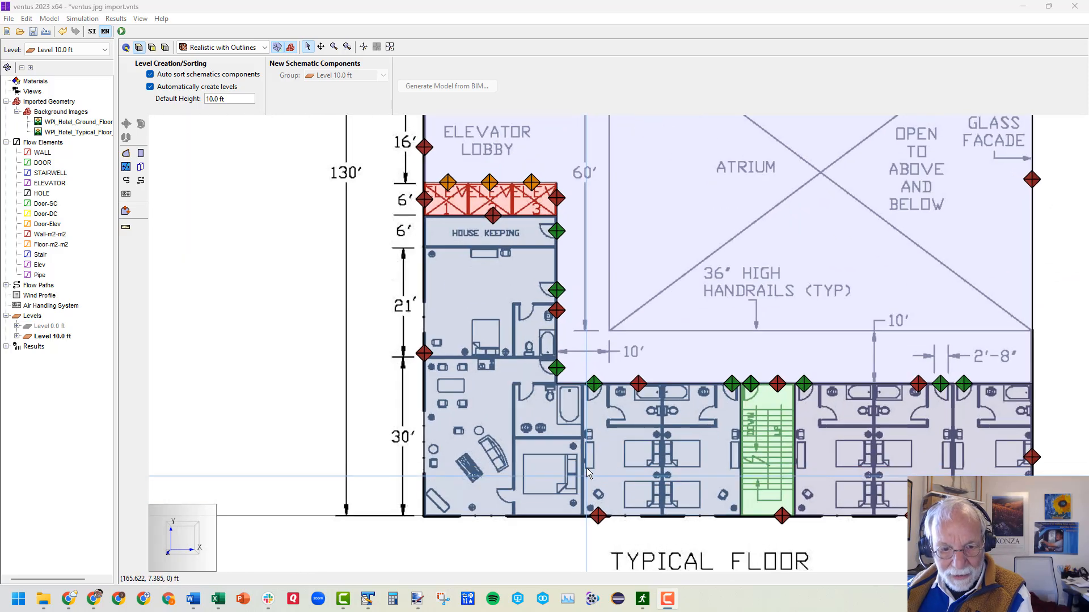
scroll(576, 432, "up", 3)
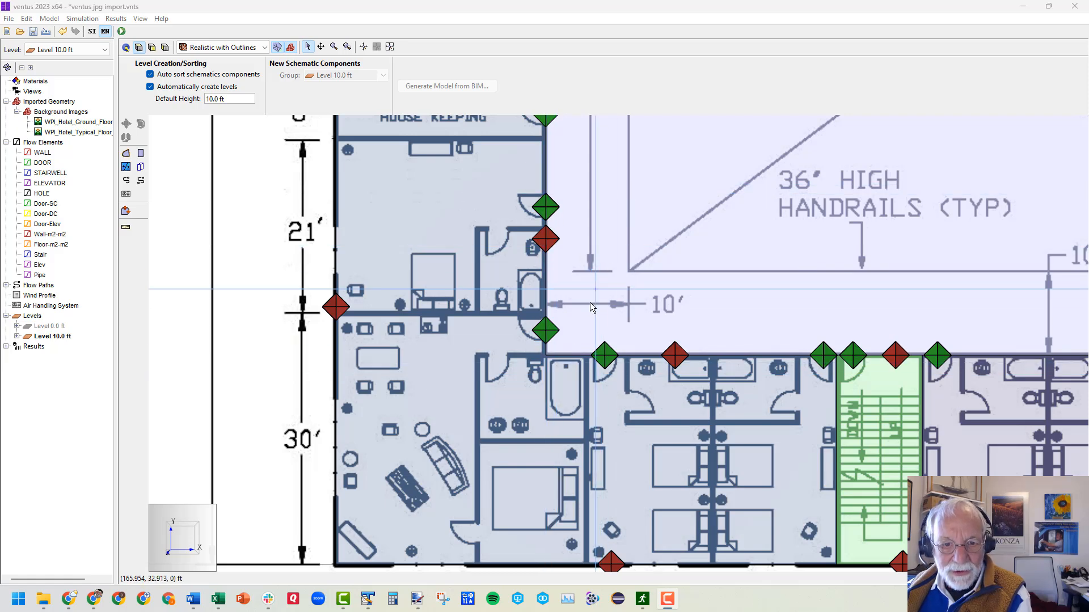
scroll(631, 261, "down", 2)
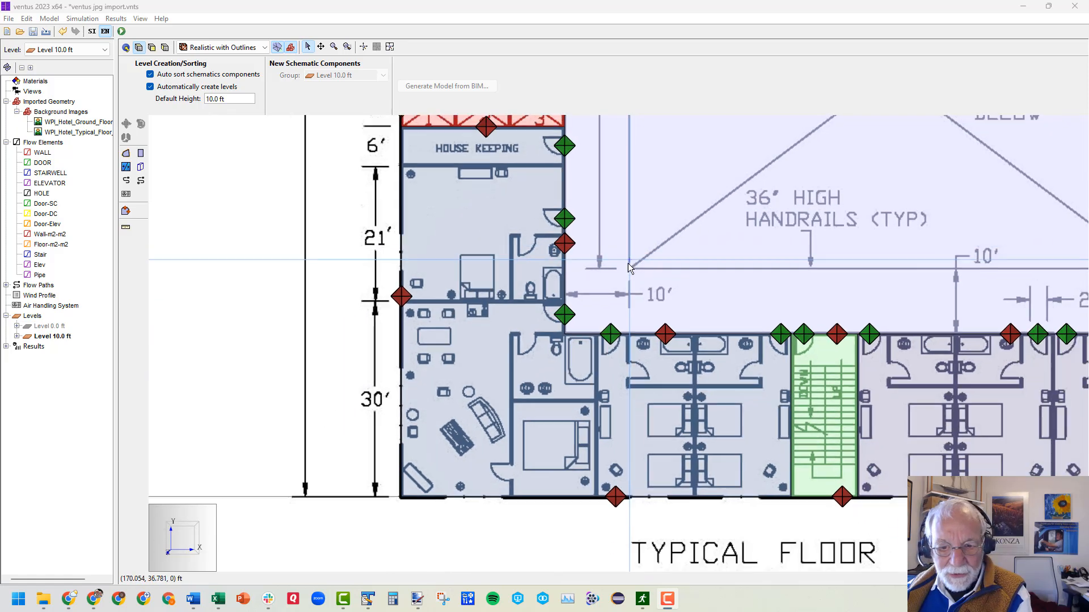
- Place one Floor-m2-m2 flow path in each of the northeast, northwest, southwest and southeast guest room zones, leaving the placement command
scroll(628, 263, "down", 5)
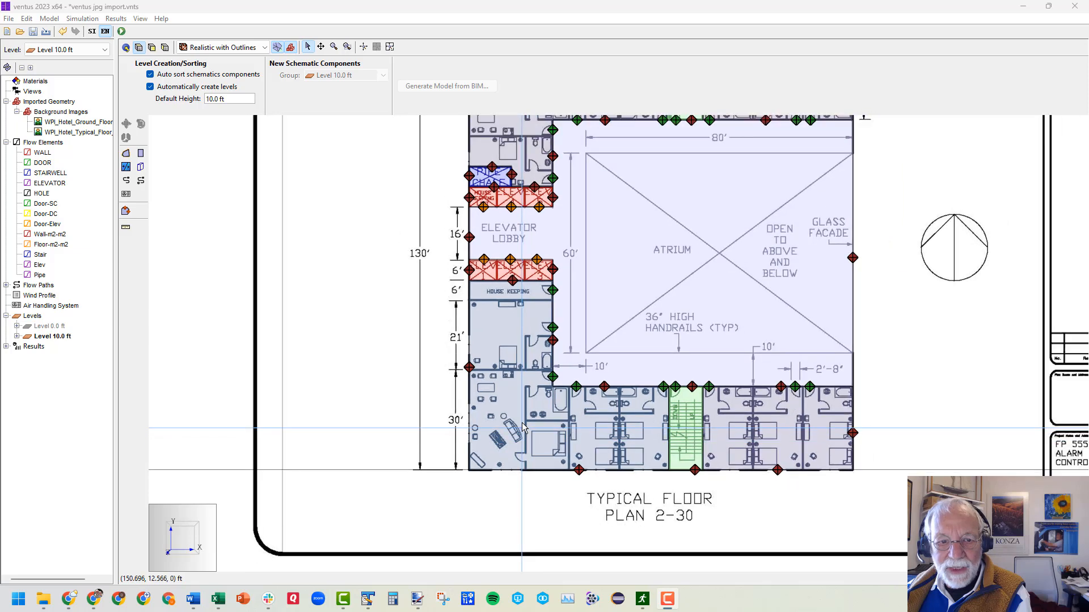
scroll(521, 428, "down", 3)
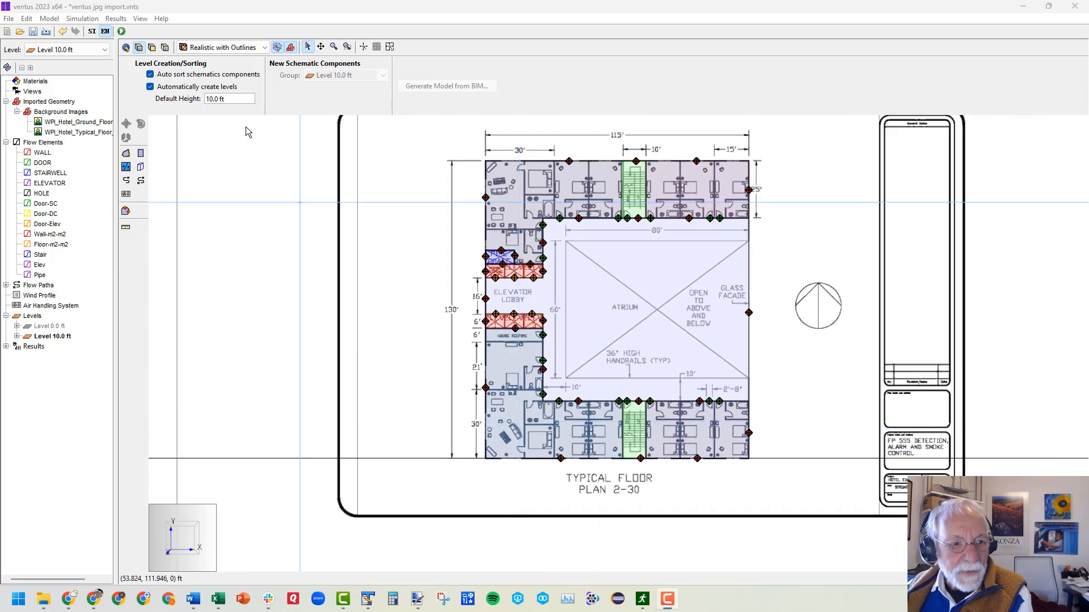
left_click(126, 181)
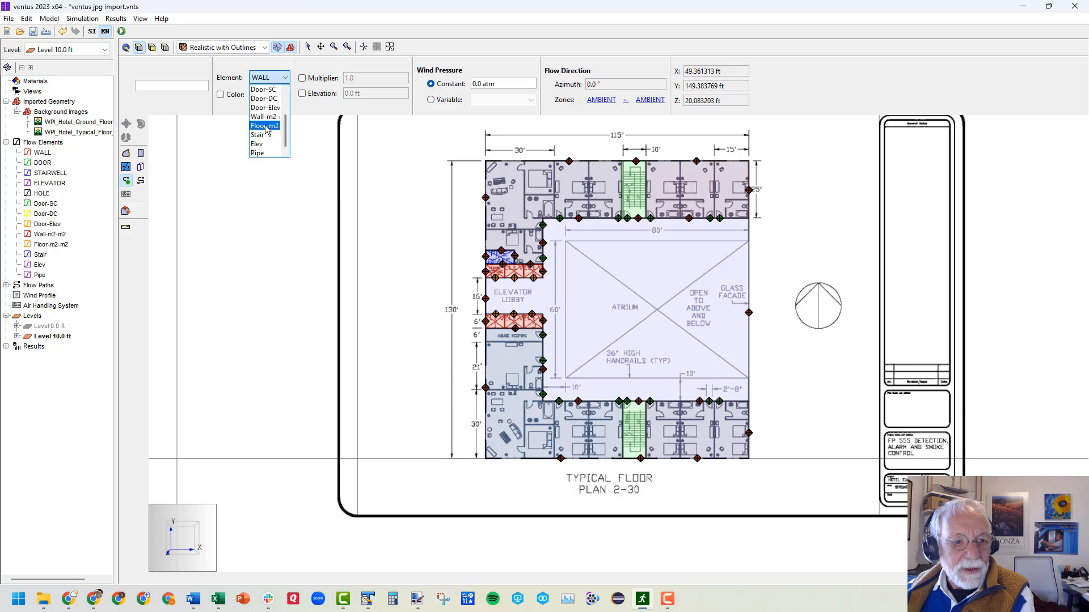
left_click(265, 126)
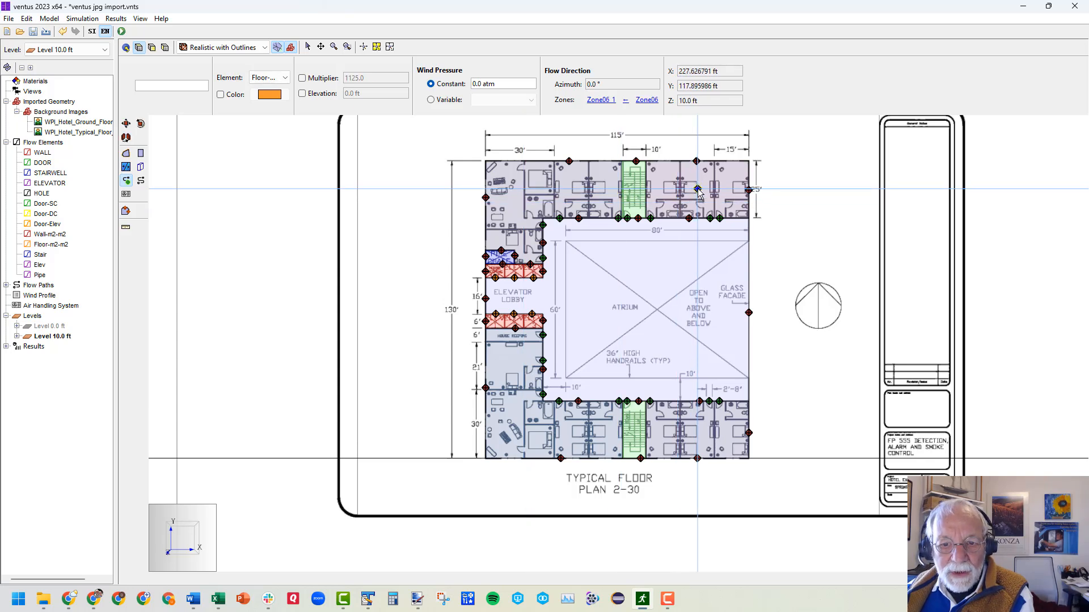
left_click(698, 188)
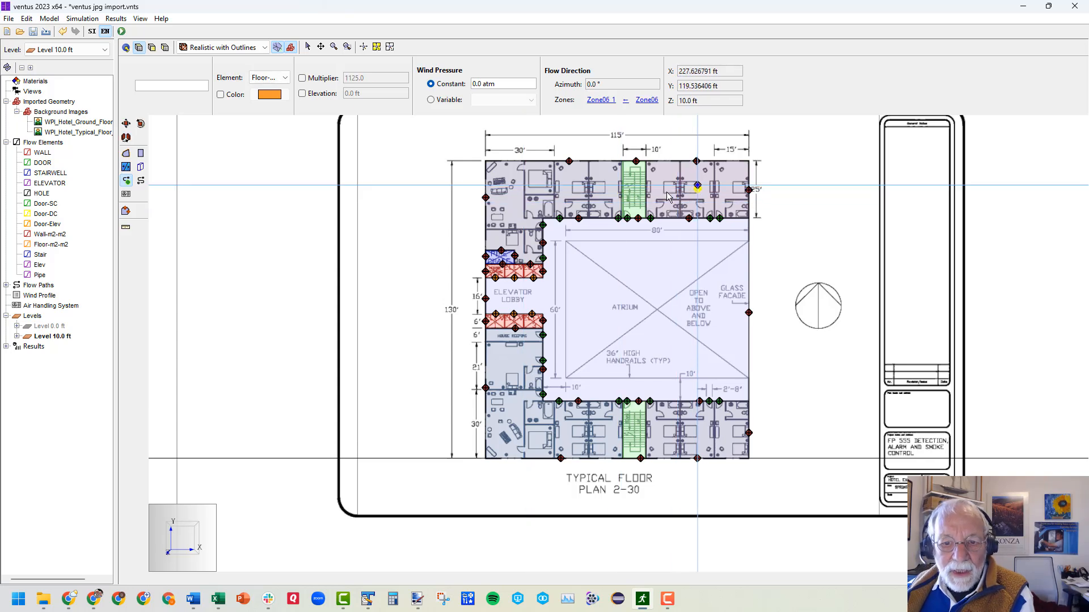
left_click(566, 186)
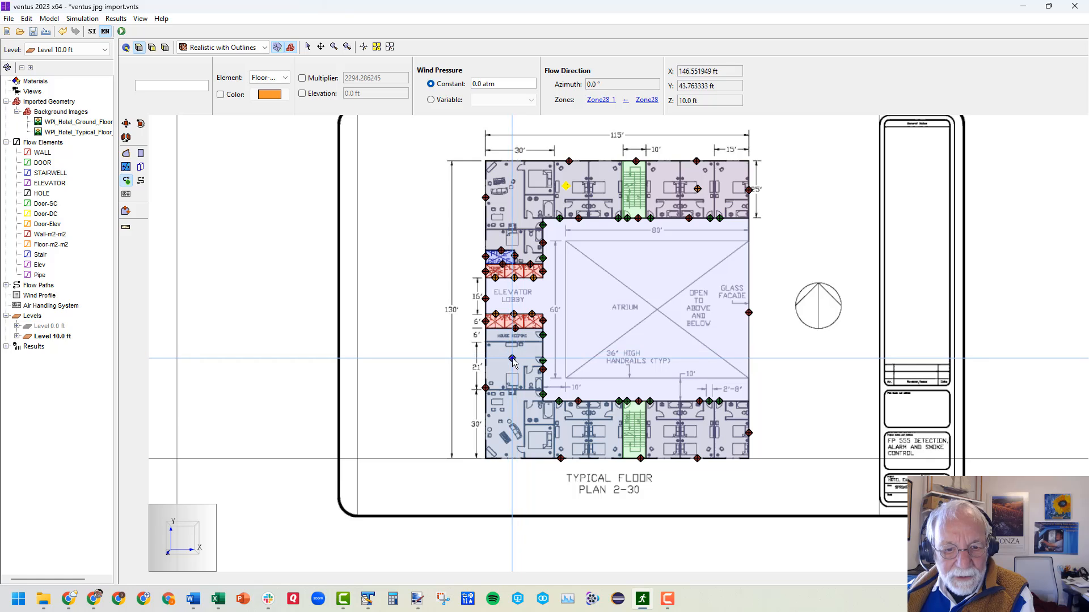
left_click(512, 359)
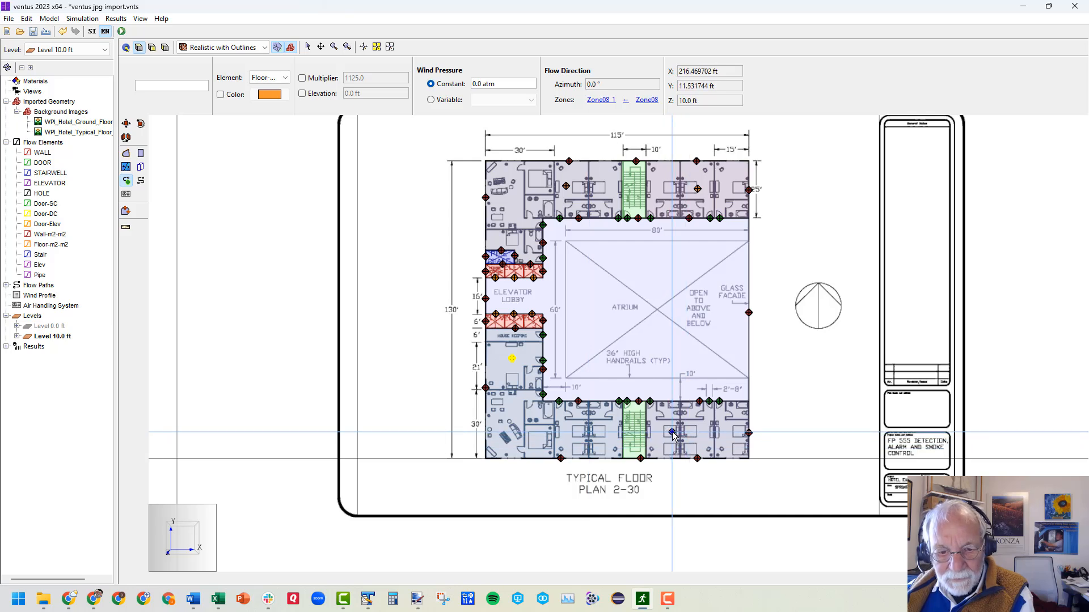
left_click(672, 432)
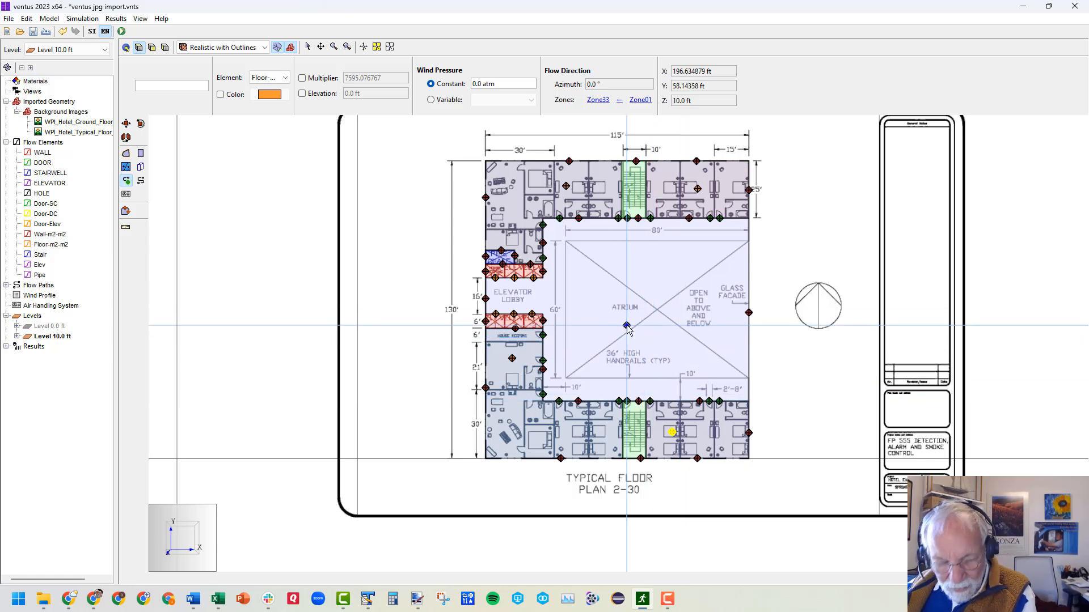
key("Escape")
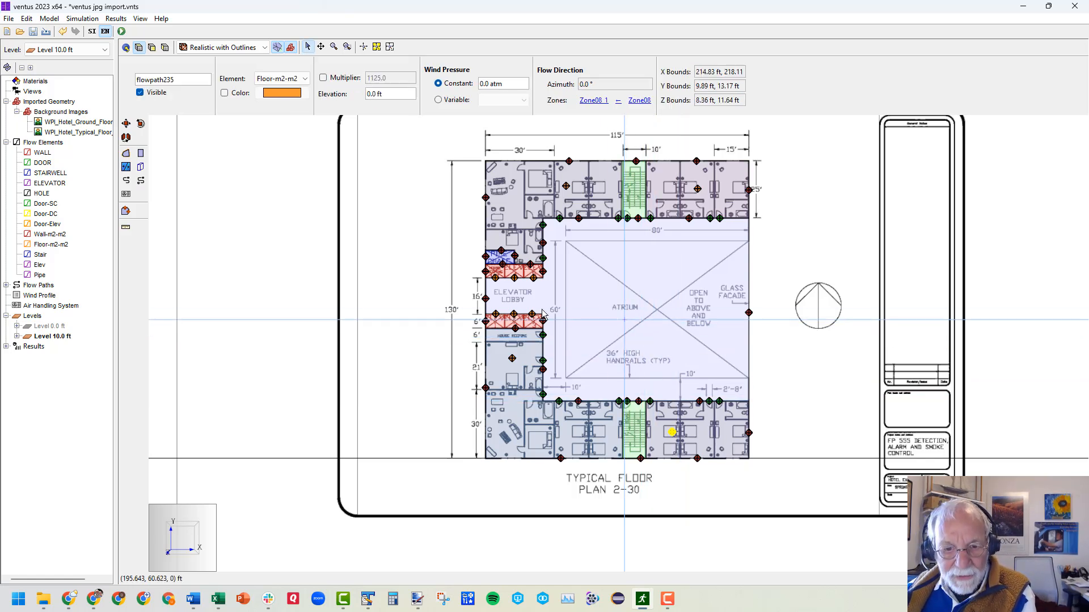
- Show Level 0.0 ft together with the typical floor and hide both the ground floor and typical floor background images
left_click(50, 328)
right_click(49, 327)
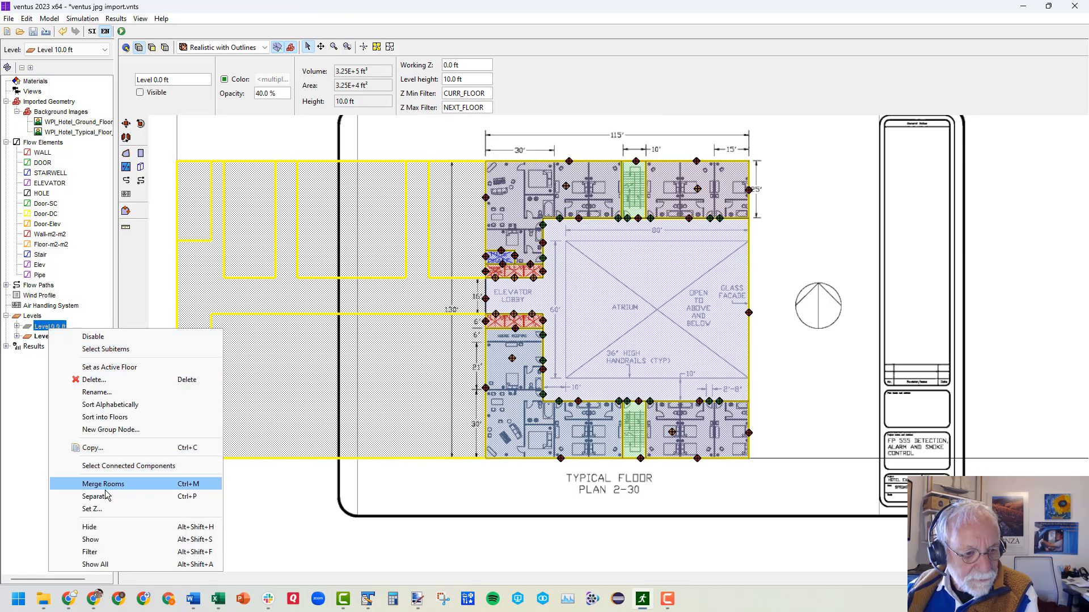
left_click(92, 539)
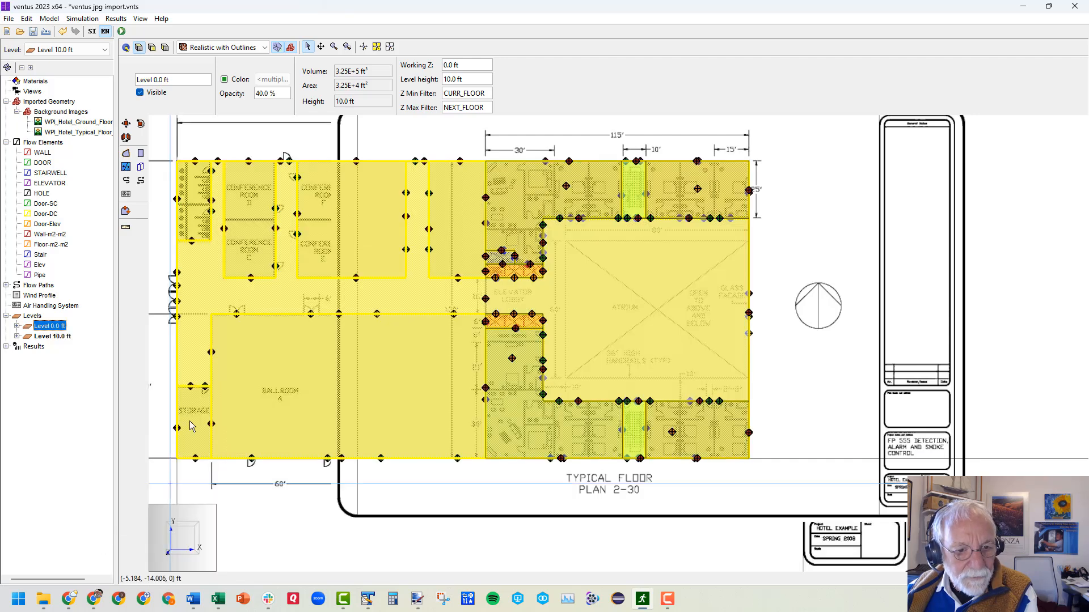
left_click(76, 418)
left_click(73, 122)
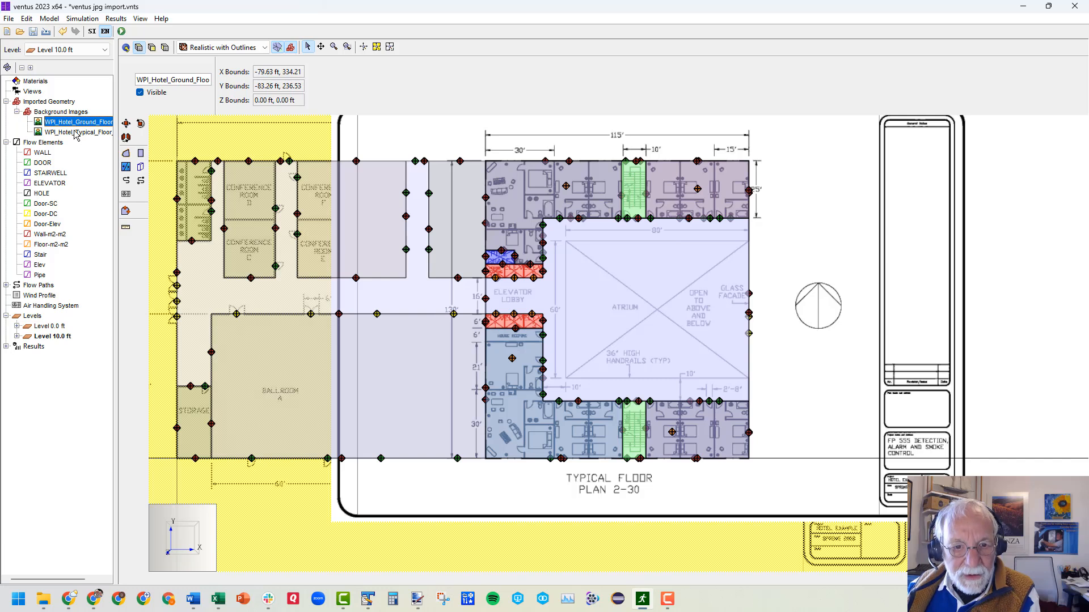
right_click(75, 134)
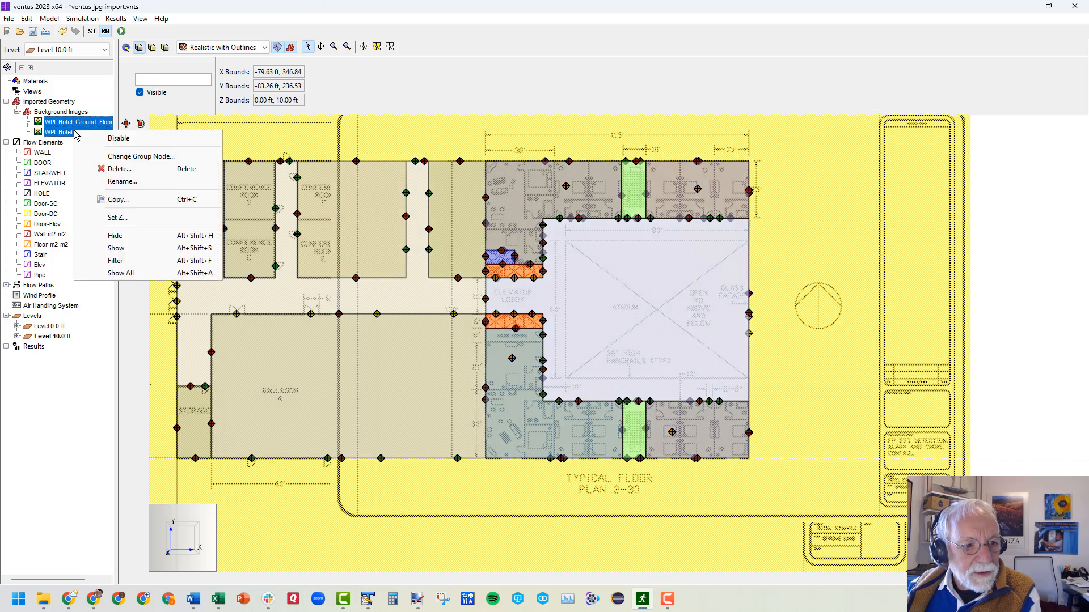
left_click(125, 236)
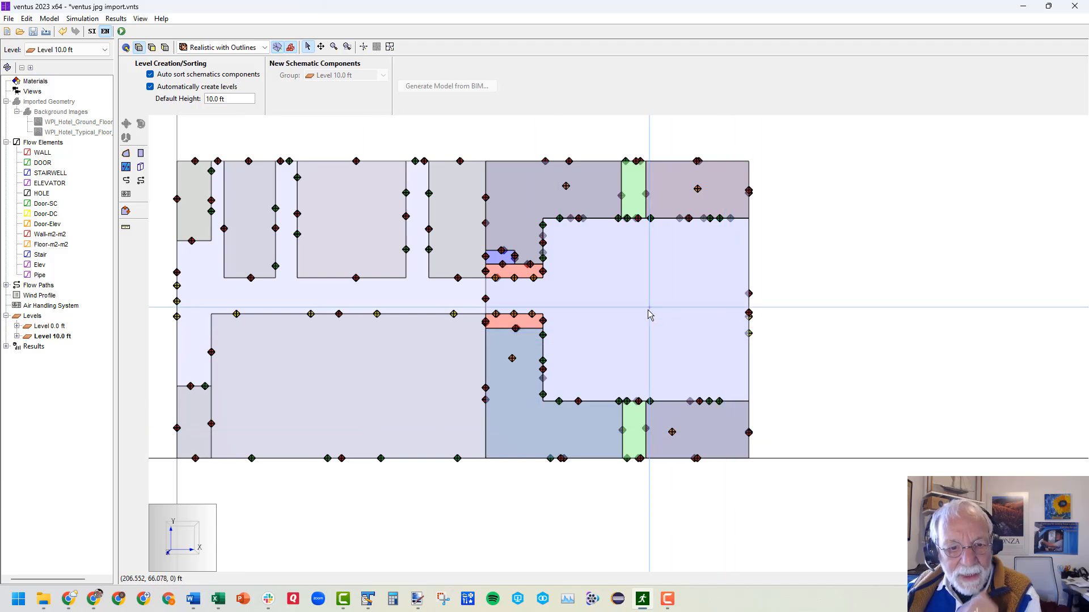
- Place a Stair flow path inside each of the north and south green stairwell zones
scroll(561, 309, "up", 2)
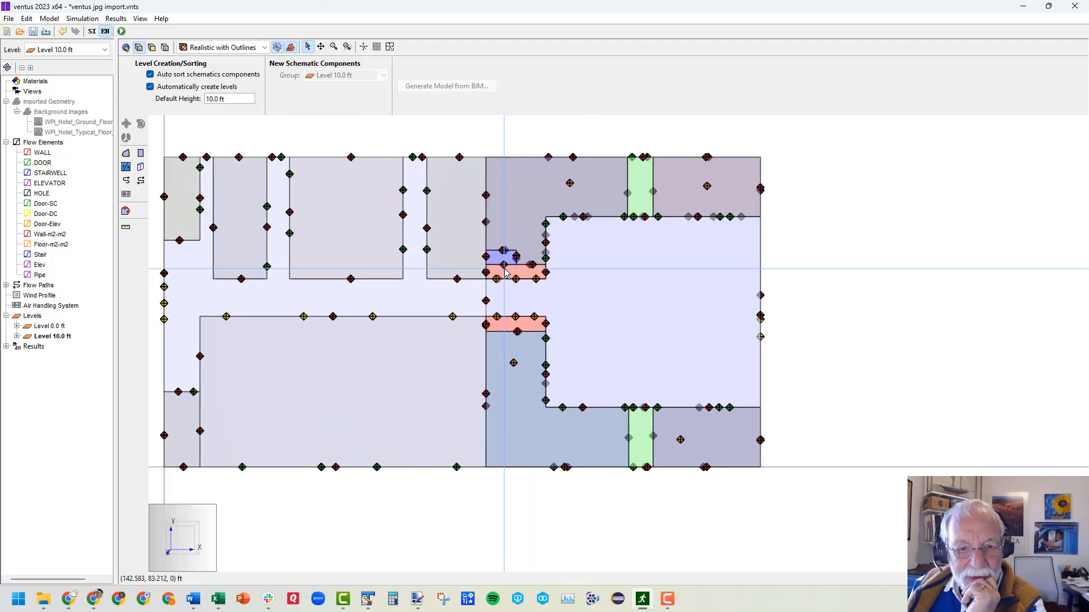
scroll(561, 311, "up", 2)
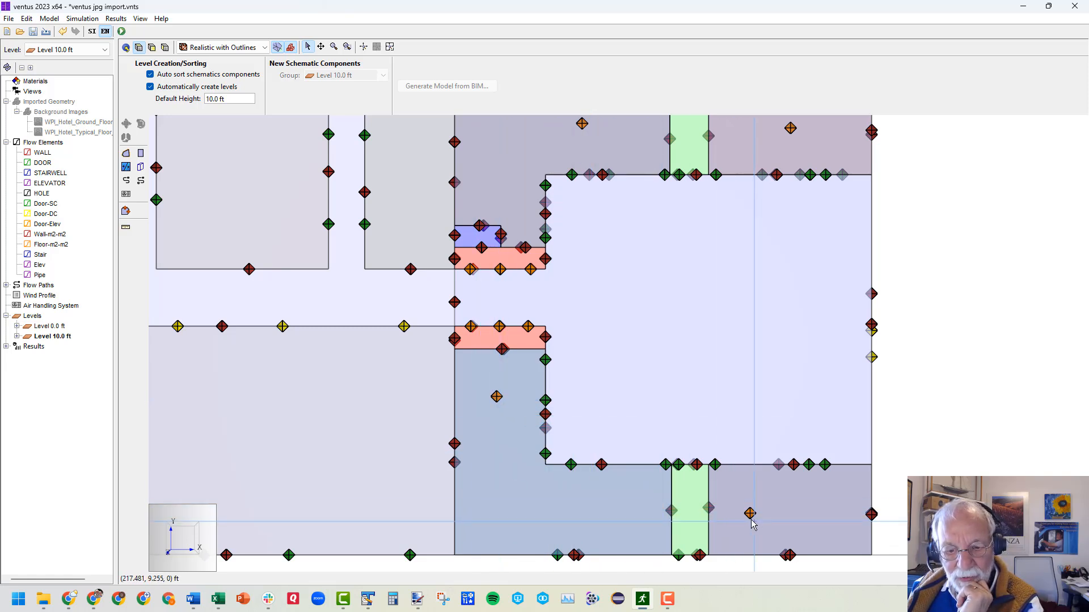
scroll(717, 298, "down", 3)
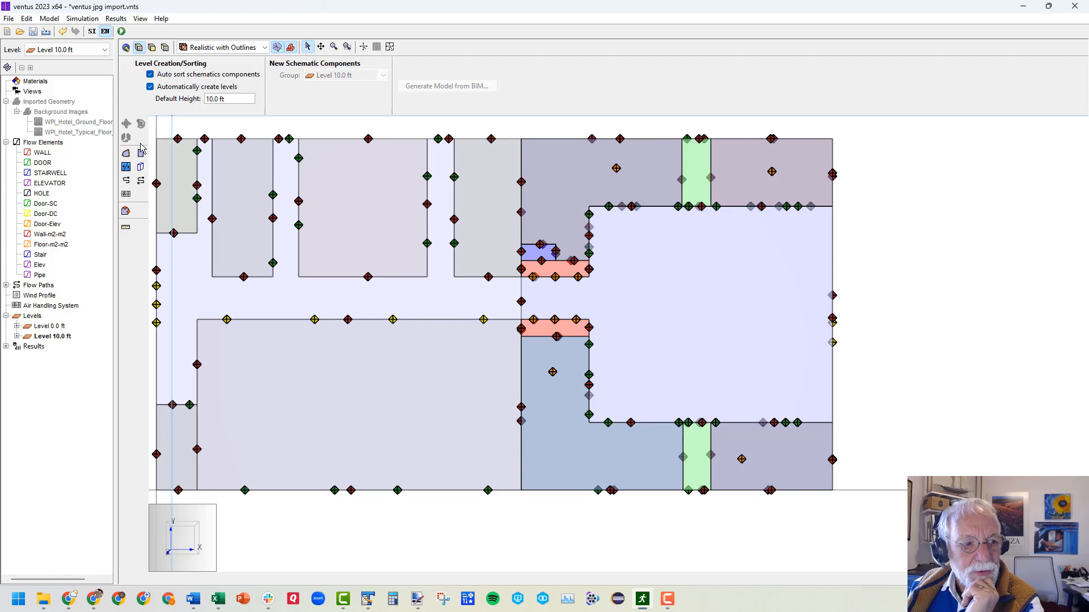
left_click(127, 181)
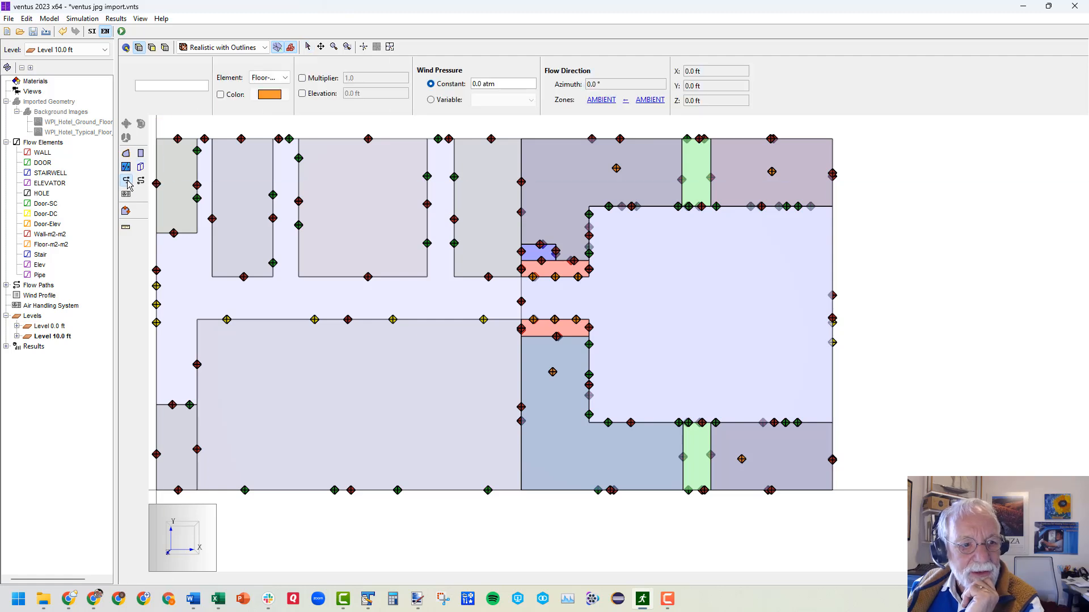
left_click(286, 78)
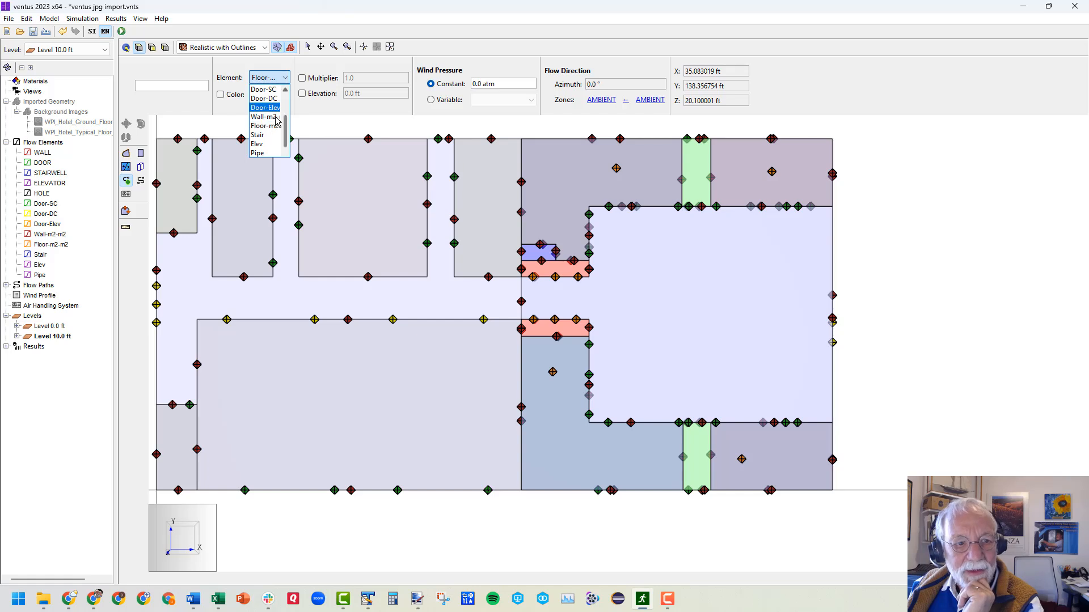
left_click(263, 136)
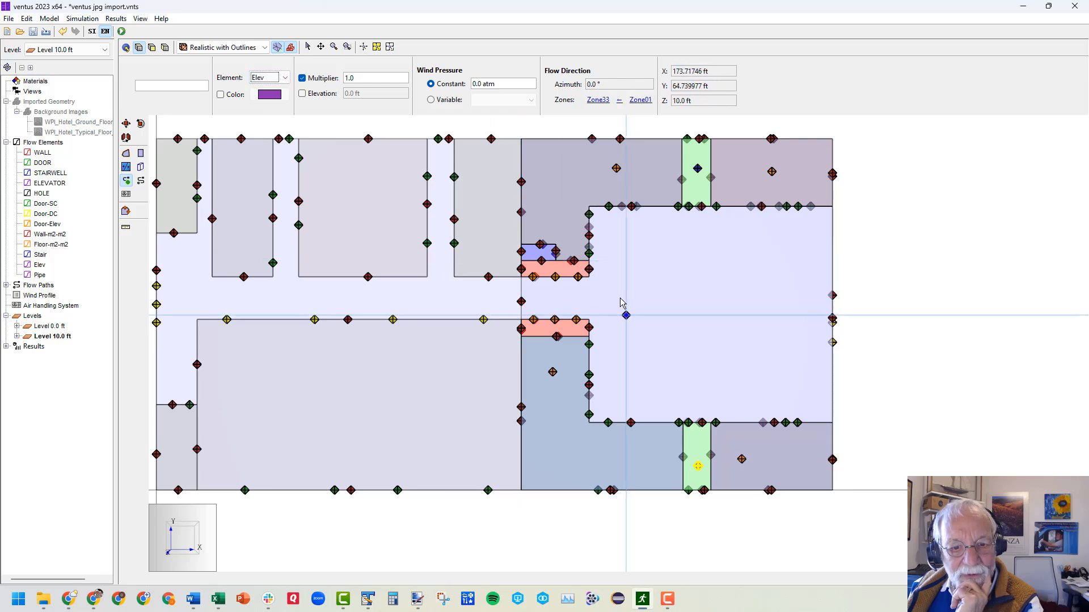
- Place an Elev flow path in each of the two red elevator shafts and a Pipe flow path in the blue pipe chase
scroll(559, 295, "up", 5)
scroll(565, 301, "up", 3)
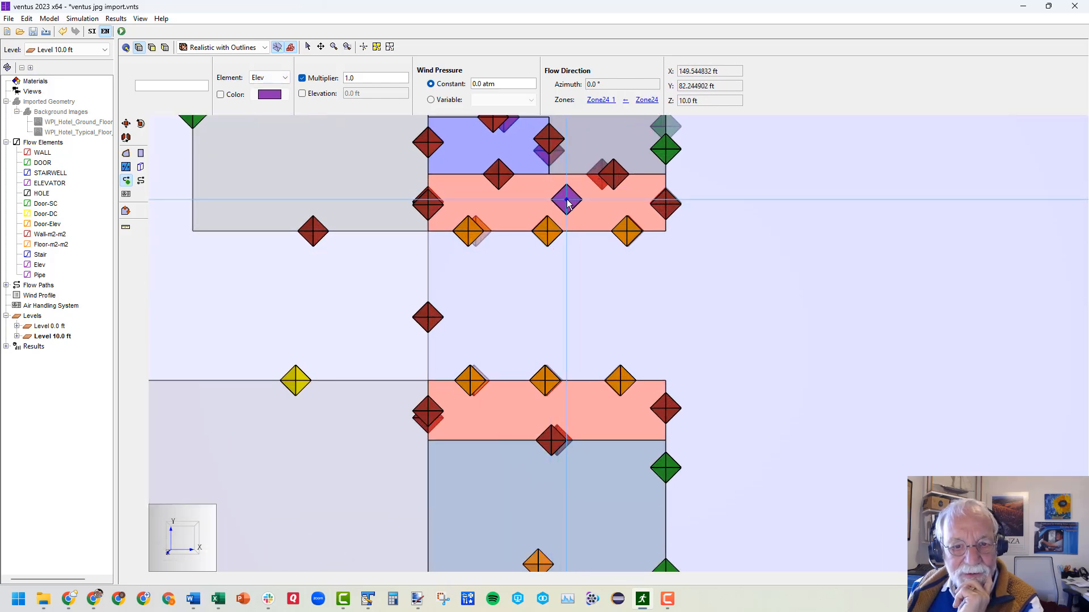
left_click(567, 200)
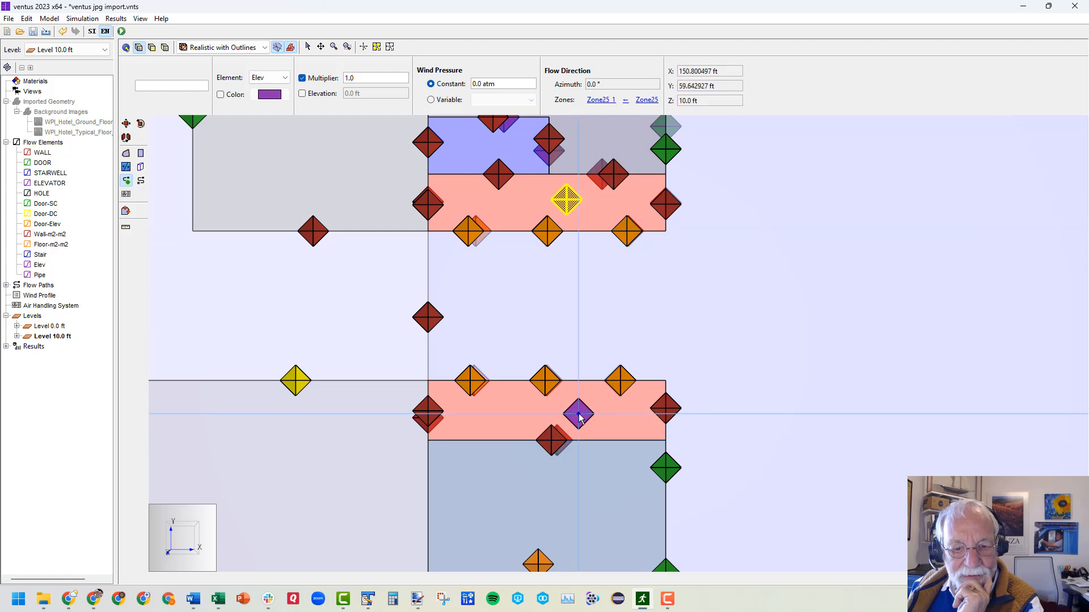
left_click(579, 416)
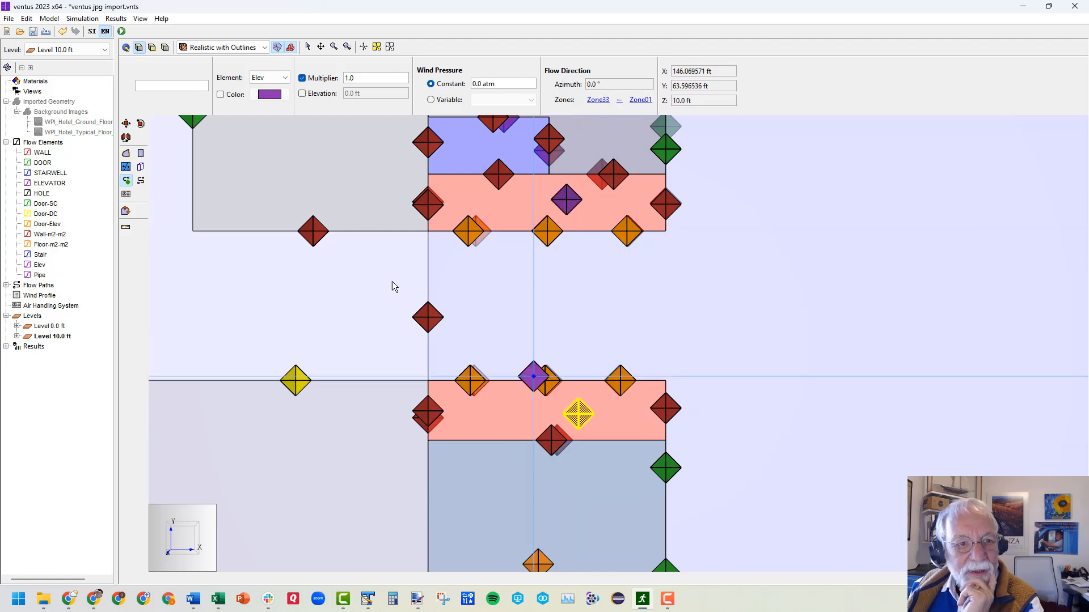
left_click(287, 78)
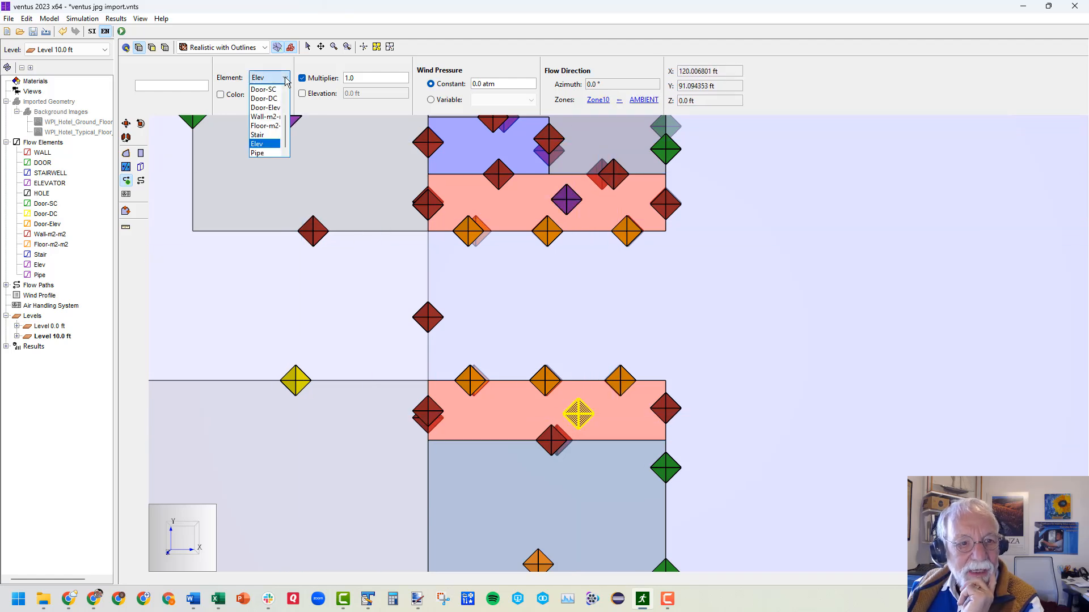
left_click(266, 157)
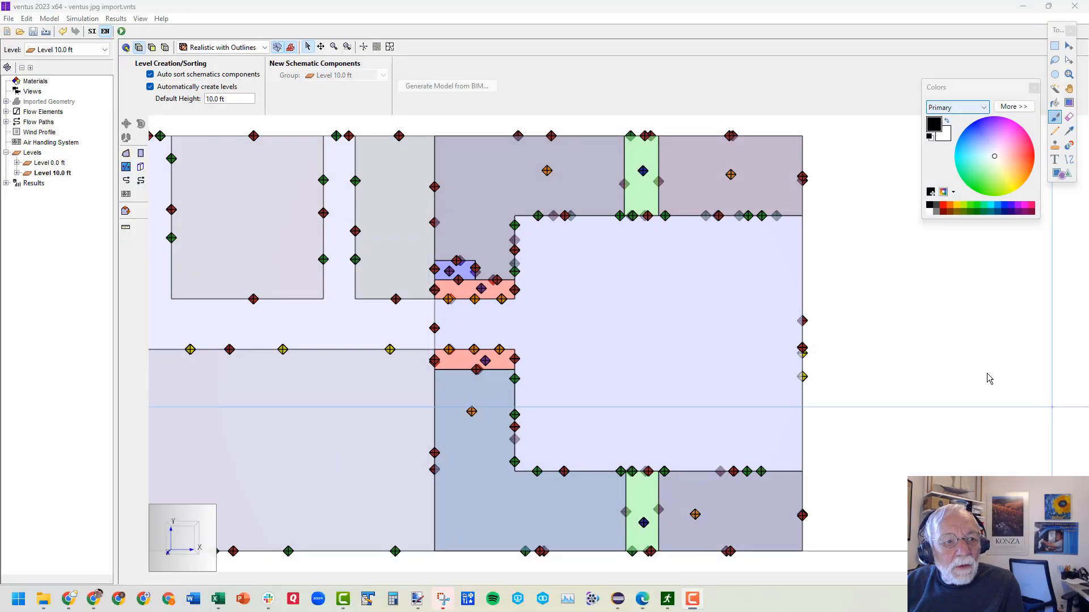
- Inspect both levels from several angles in 3D and return to the top view
left_click(125, 48)
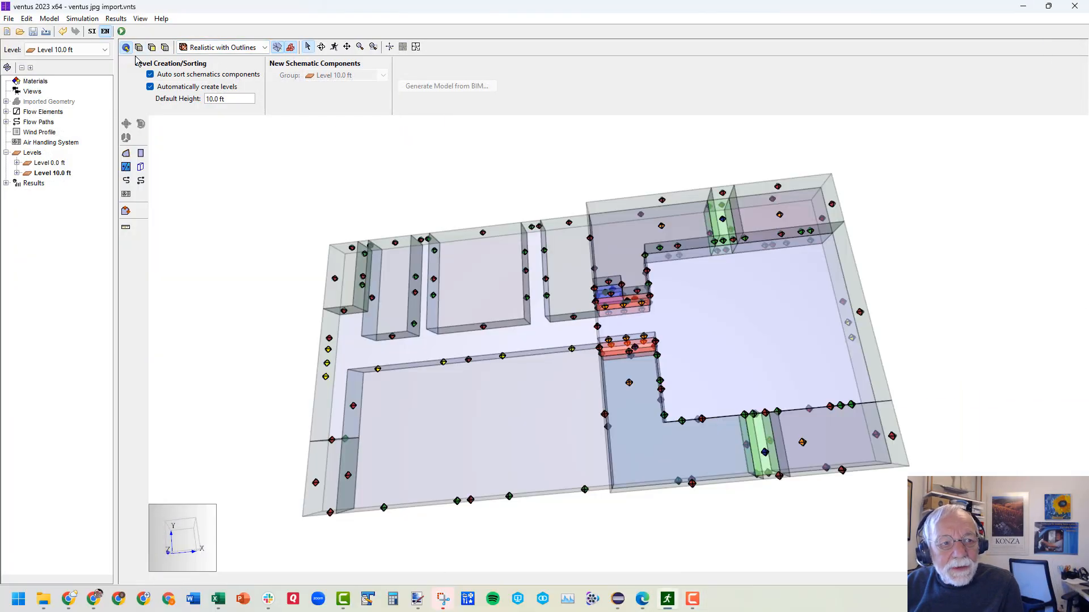
left_click_drag(584, 263, 596, 330)
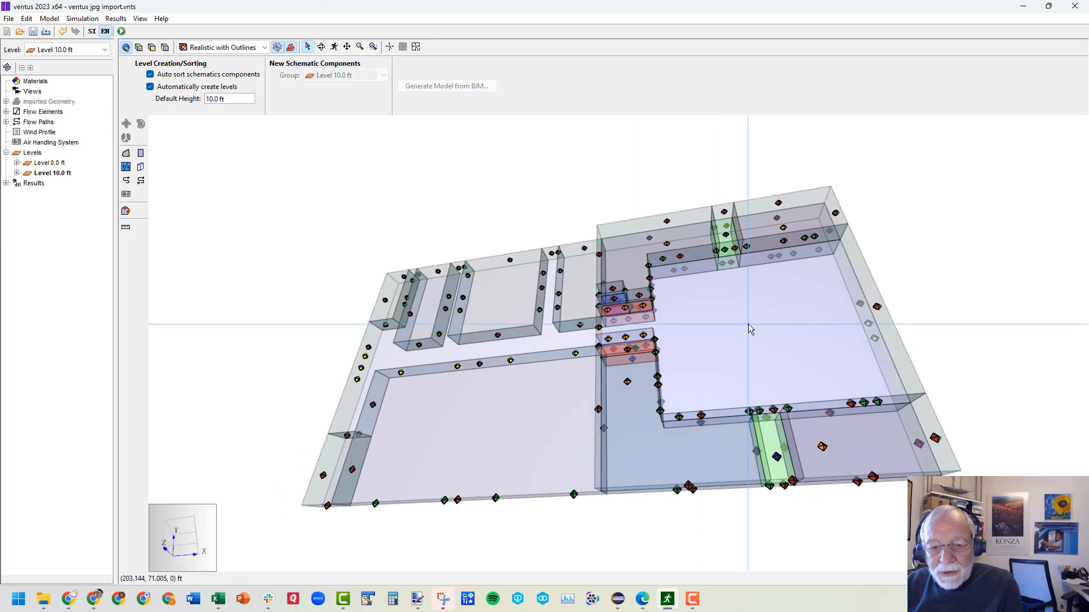
left_click_drag(749, 325, 708, 352)
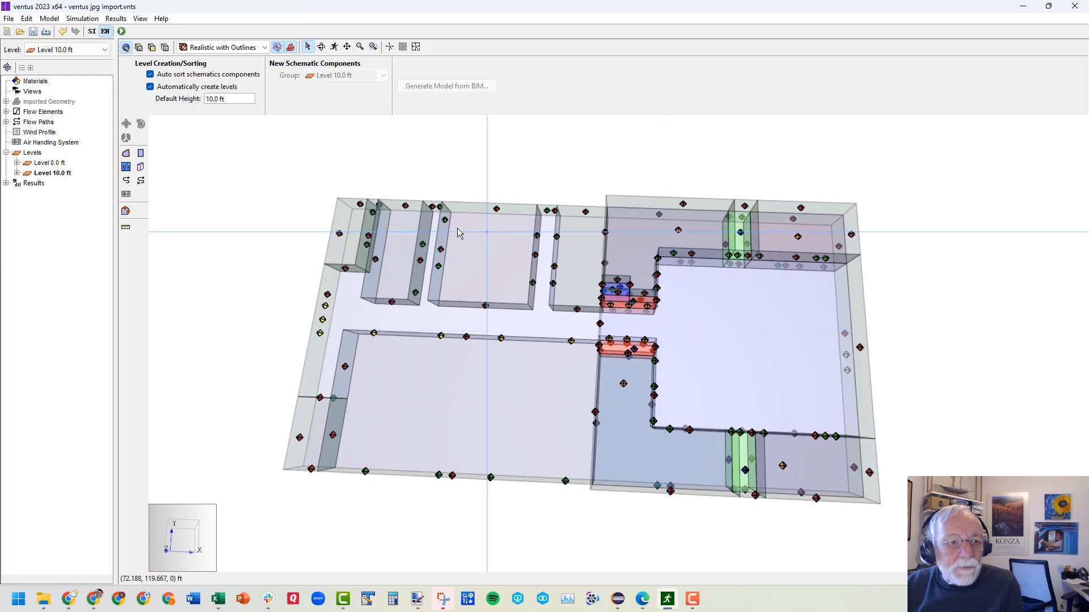
left_click(138, 47)
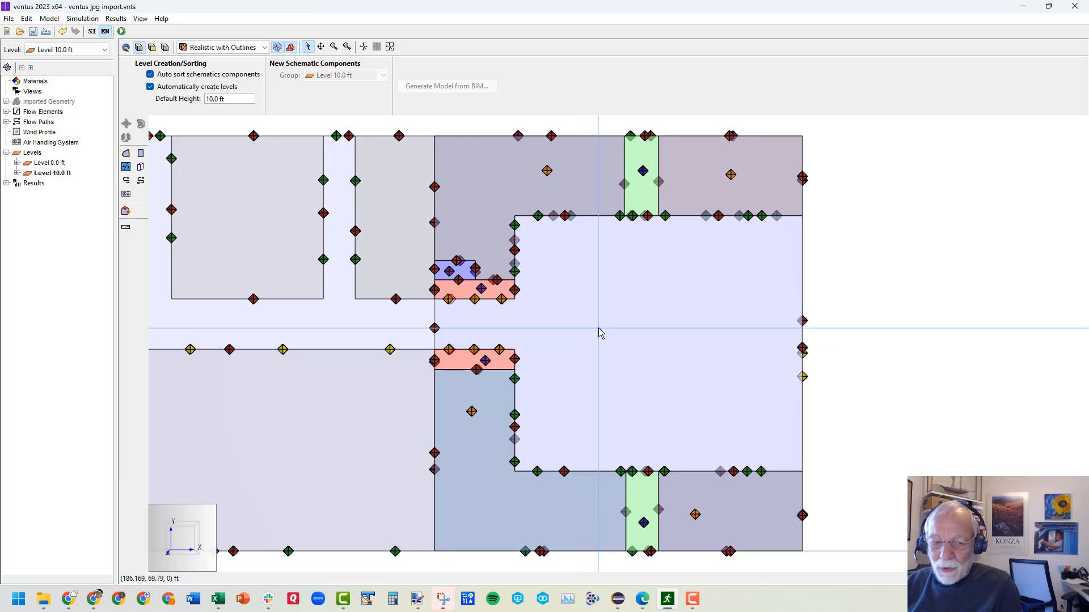
- Switch to paint.net to read section 4.3.1 Atria of the CONTAM manual, and return to Ventus, closing the leftover Colors and Tools windows
mouse_move(1088, 51)
left_mouse_down()
mouse_move(867, 84)
mouse_move(549, 35)
mouse_move(525, 16)
left_mouse_up()
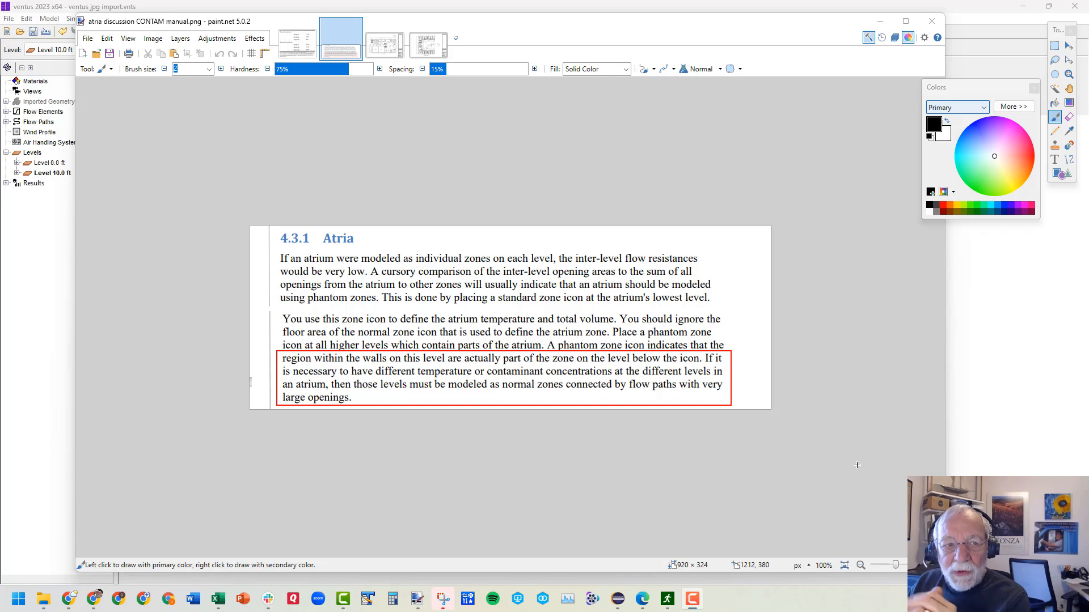
left_click_drag(782, 21, 1088, 53)
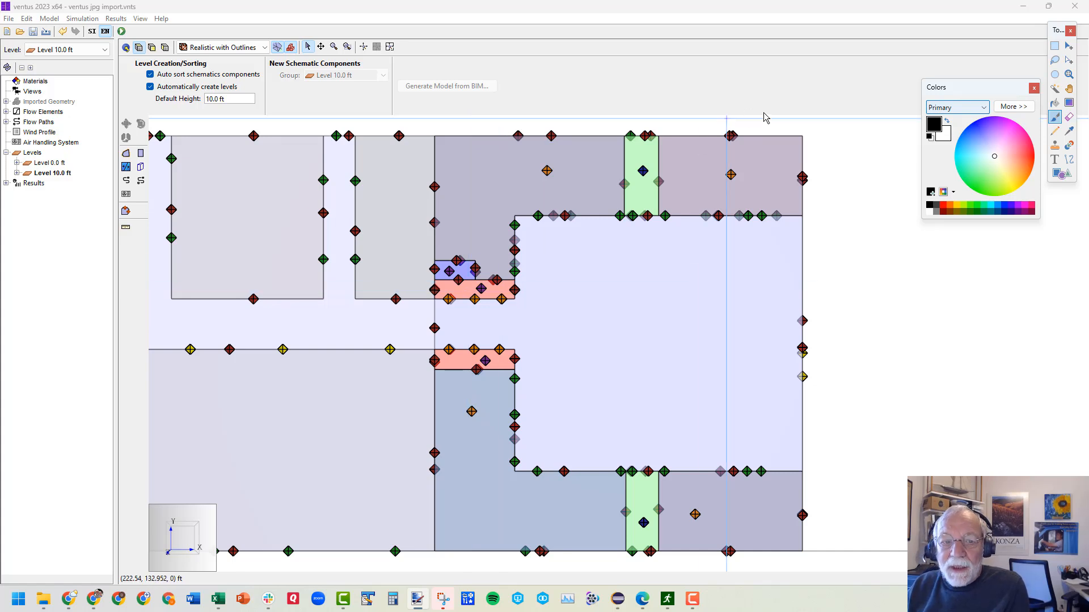
left_click(1034, 88)
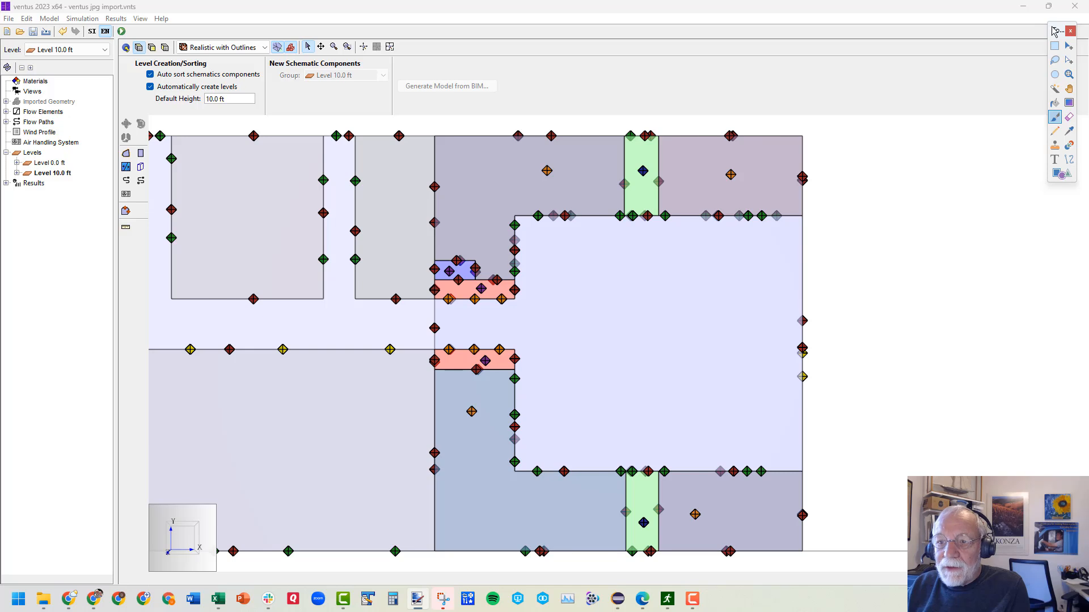
left_click(1070, 31)
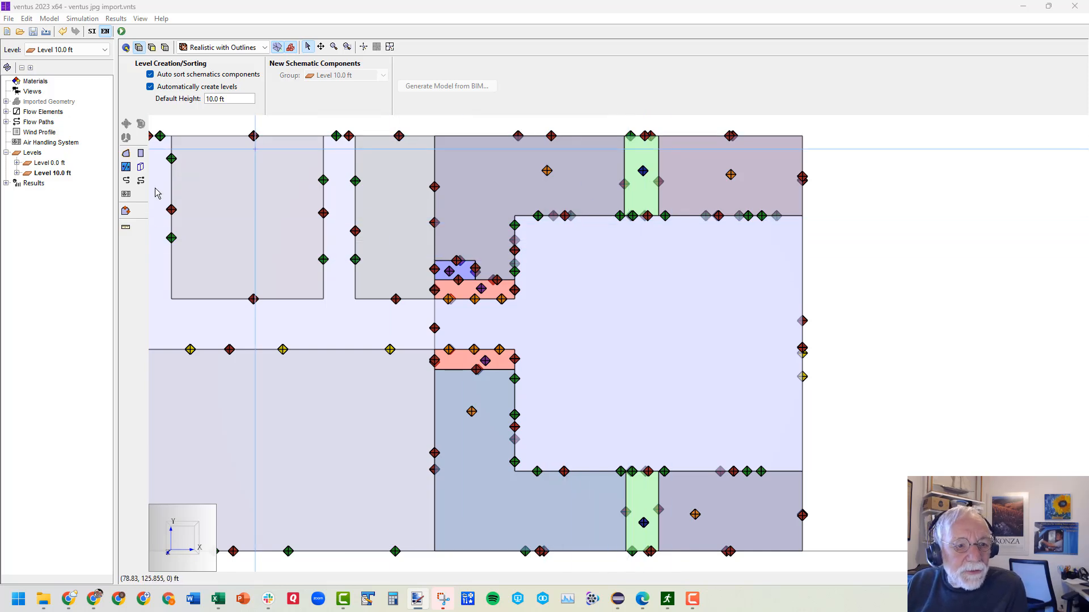
- Place an Elev flow path with a multiplier of 10.0 in the middle of the large atrium zone
left_click(126, 180)
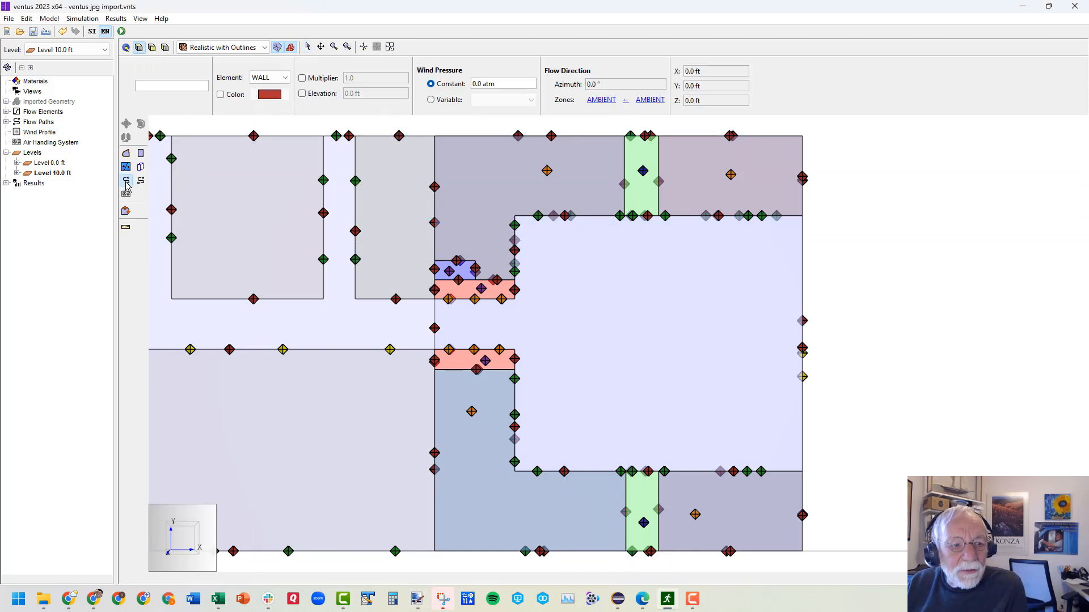
left_click(285, 77)
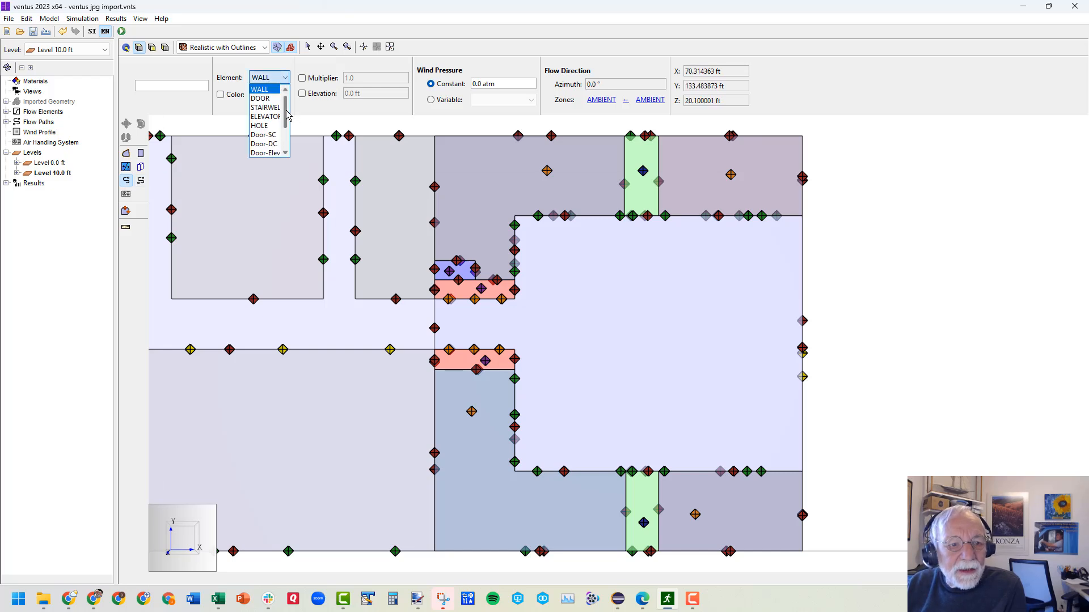
left_click_drag(285, 97, 285, 136)
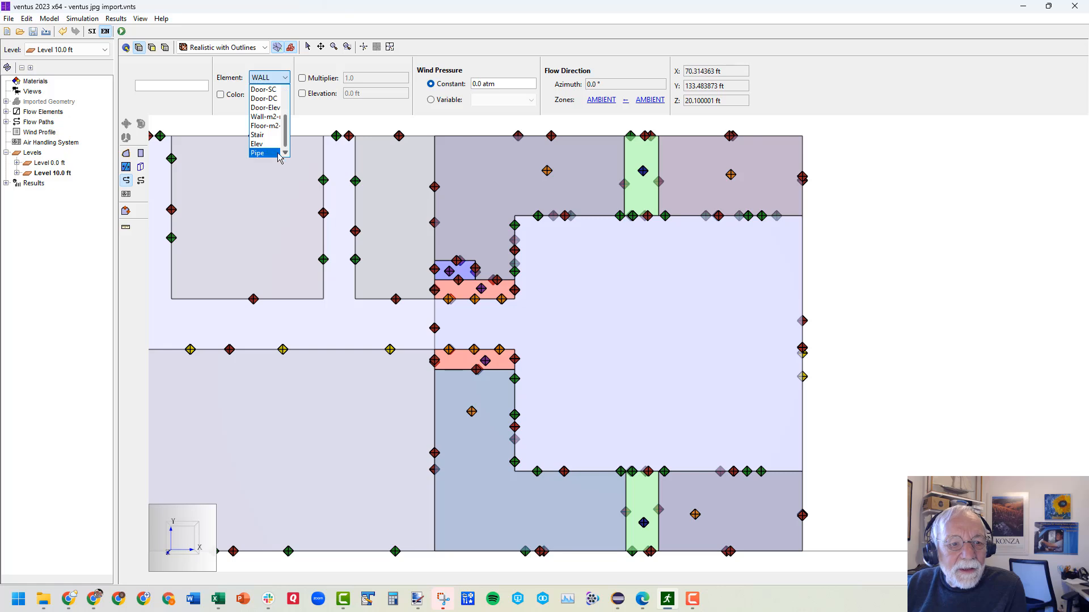
left_click(261, 145)
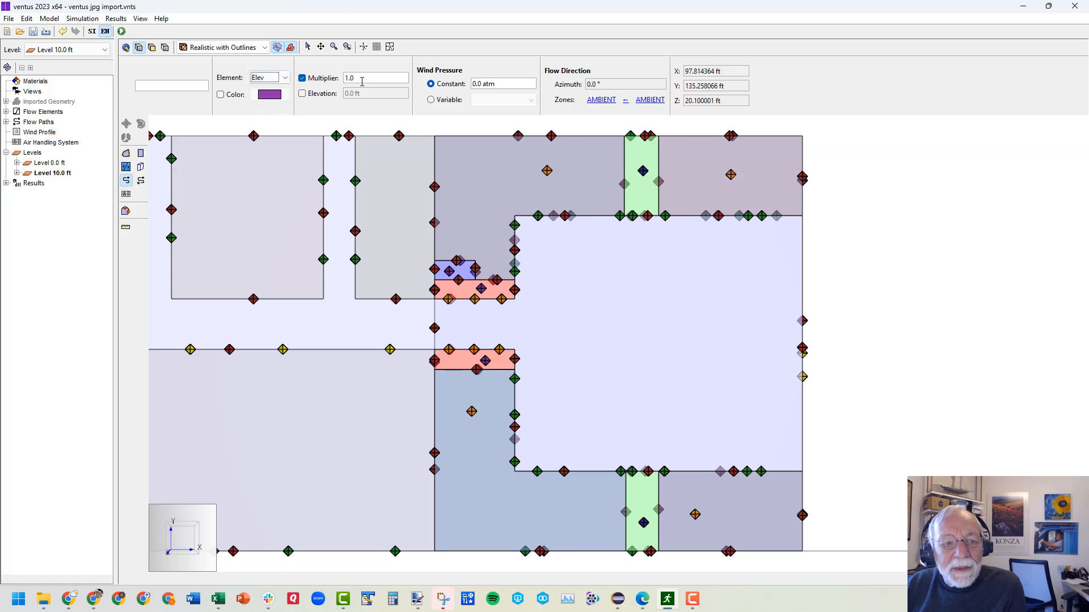
left_click(363, 78)
left_click_drag(363, 78, 341, 76)
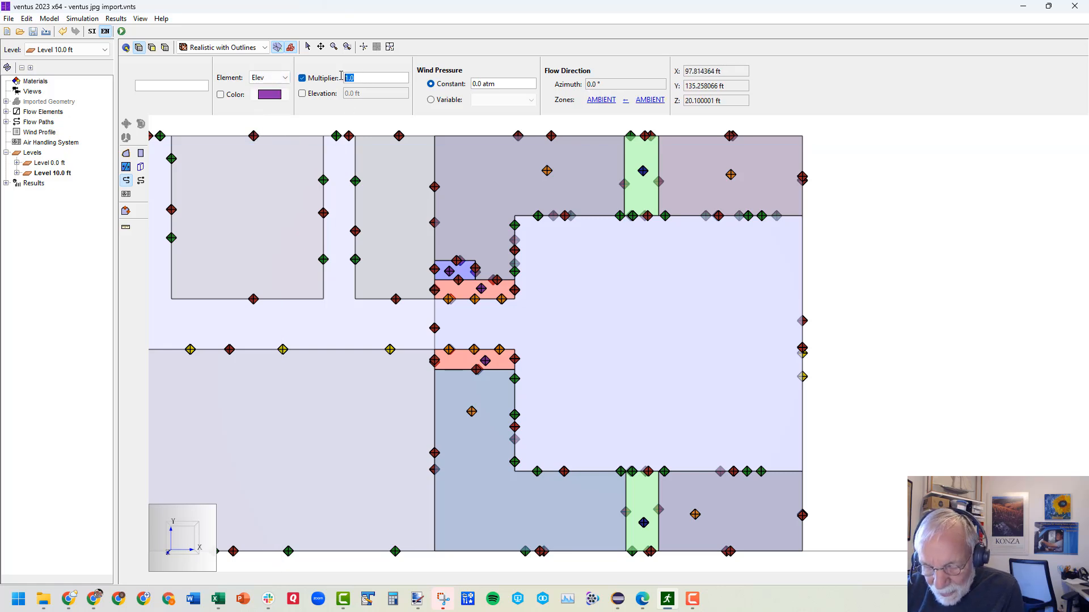
type("10")
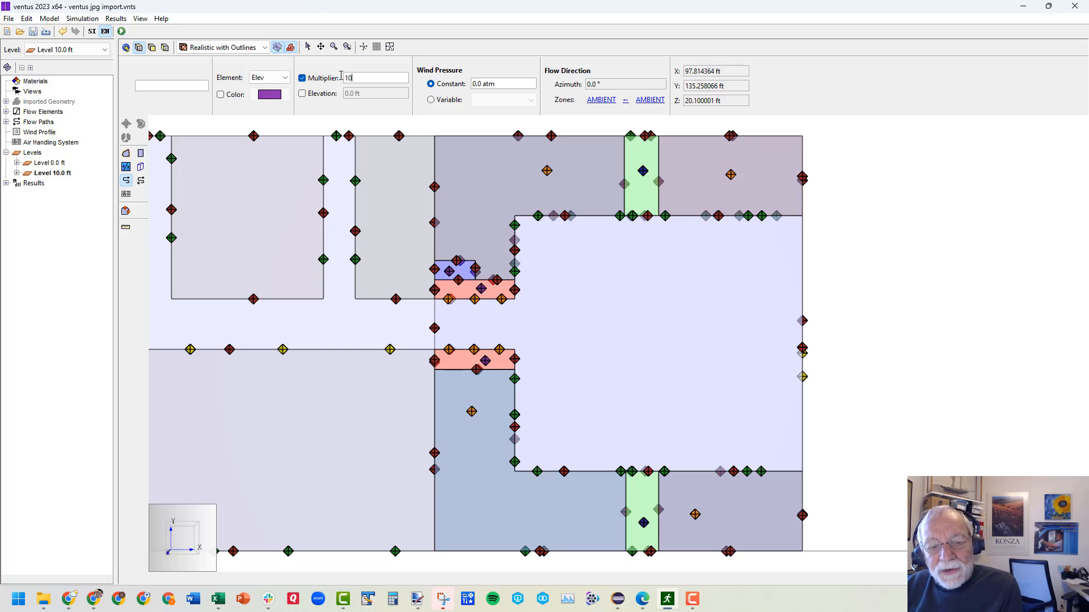
type(".0")
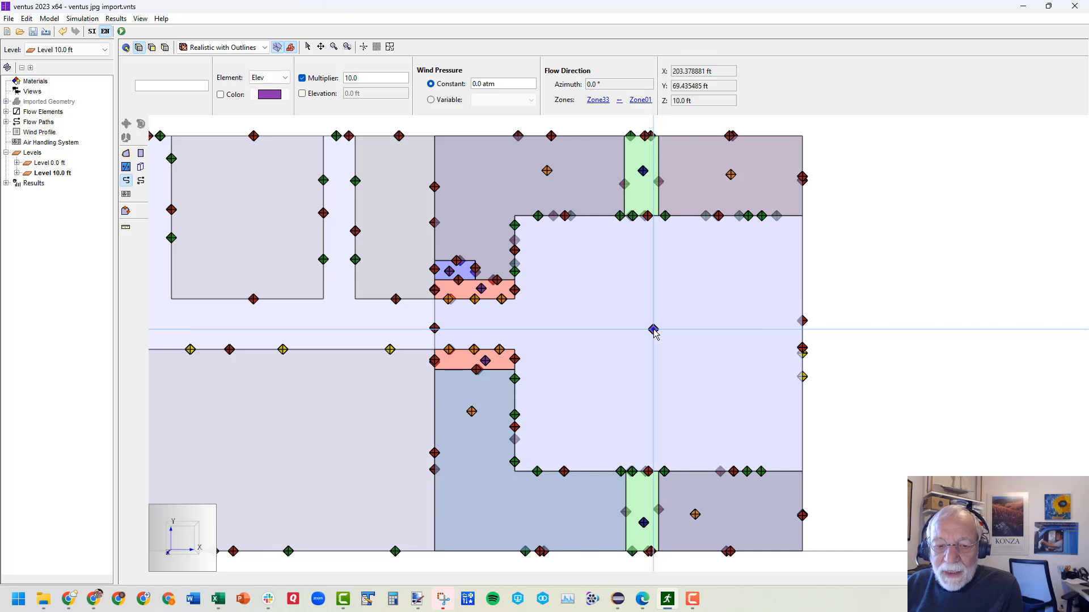
left_click(654, 329)
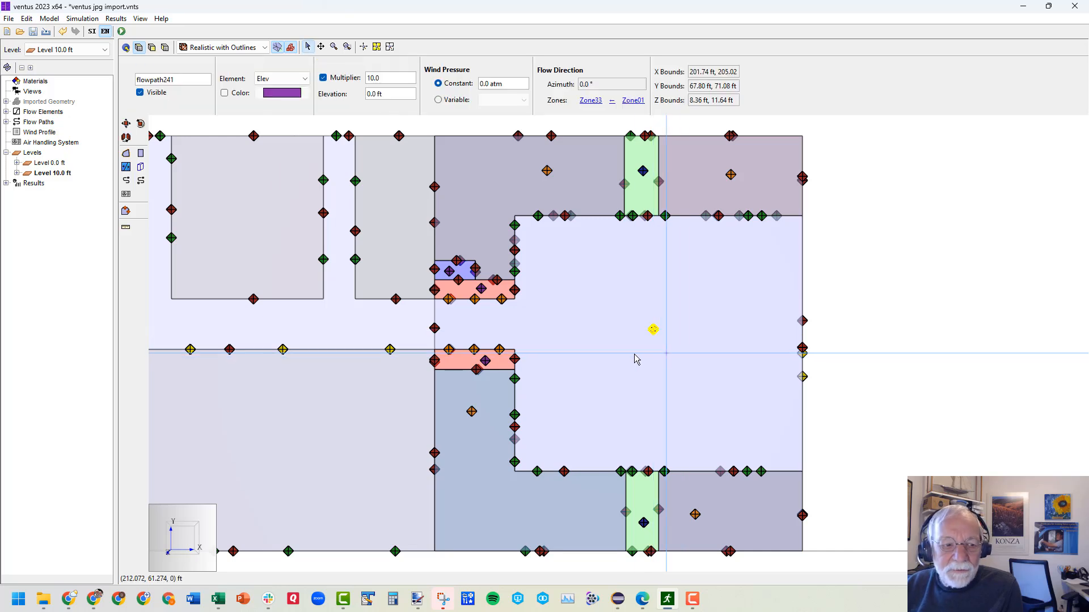
key("Escape")
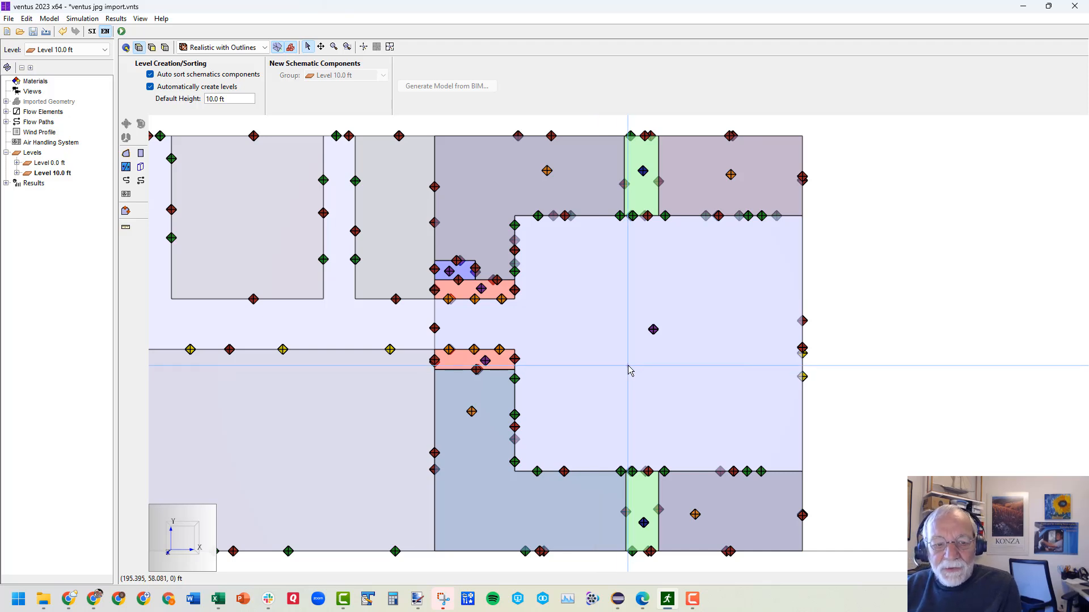
- Give the atrium flow path its own dark gray color and deselect it
left_click(653, 330)
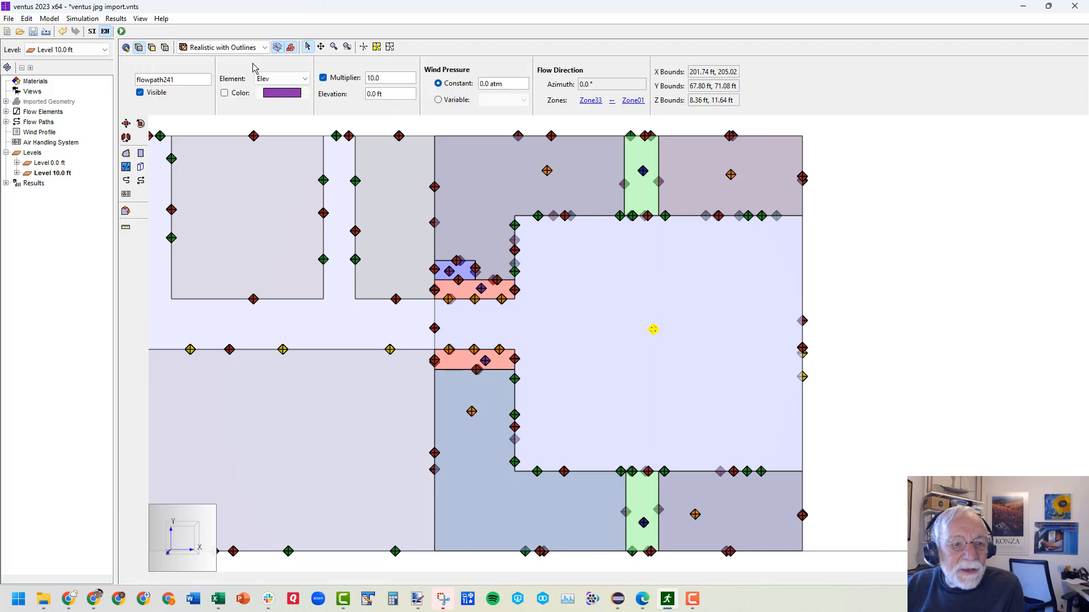
left_click(225, 93)
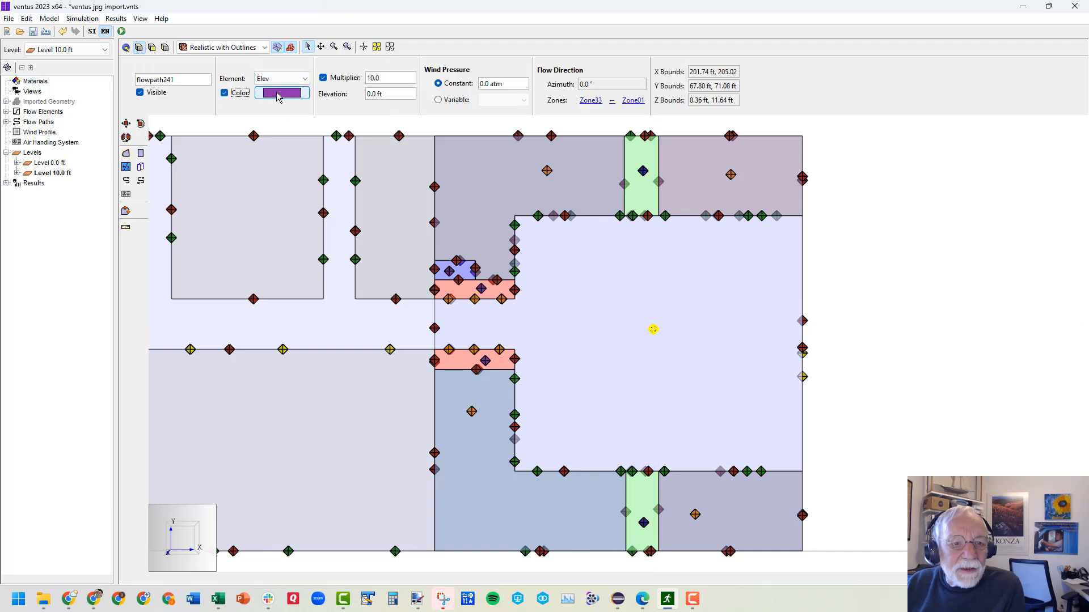
left_click(281, 93)
left_click(398, 202)
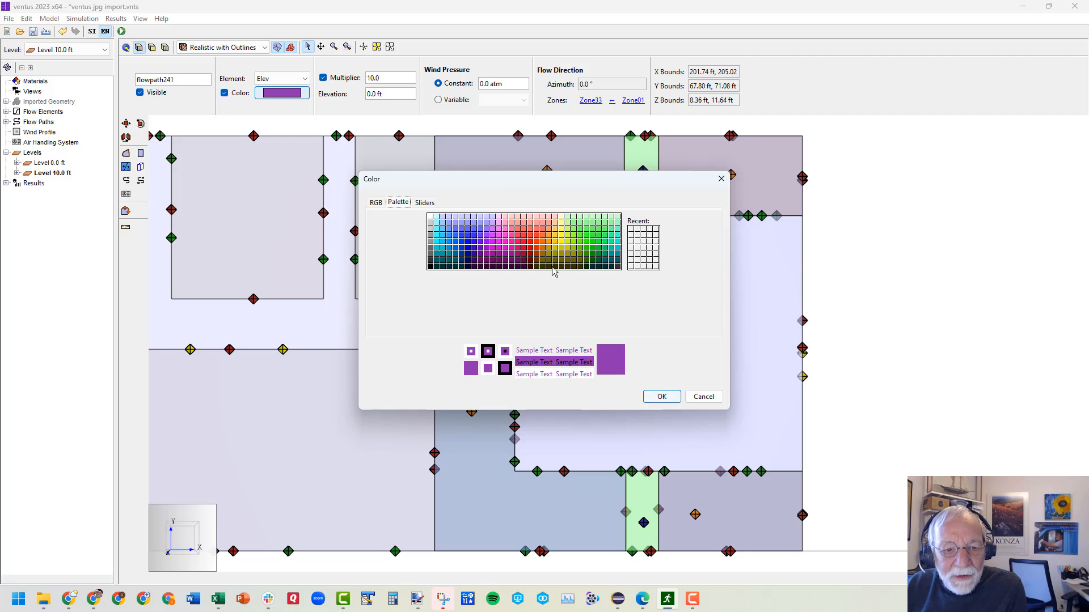
left_click(430, 253)
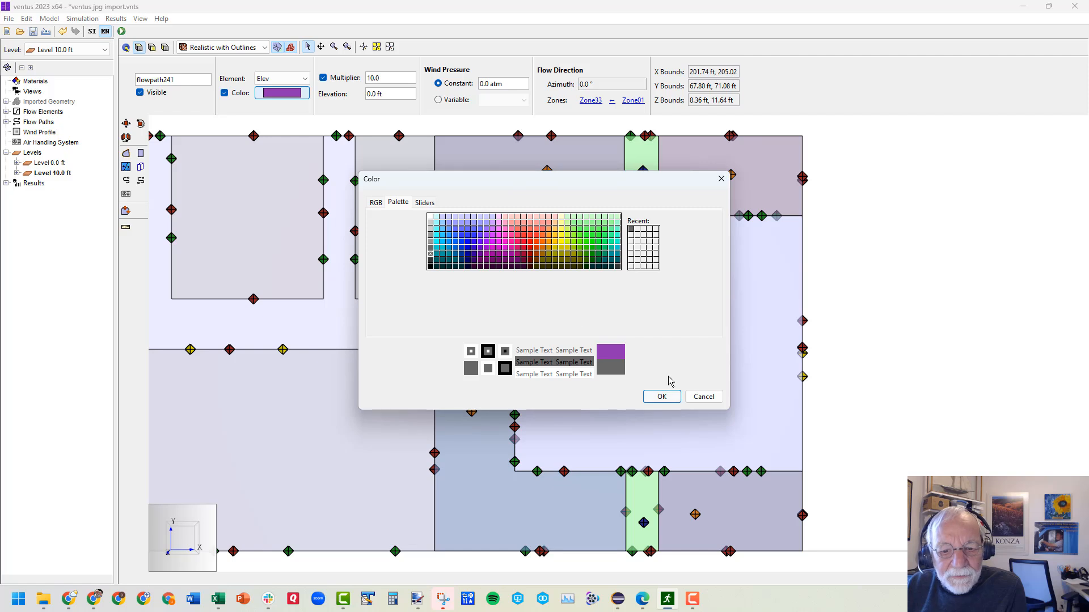
left_click(662, 396)
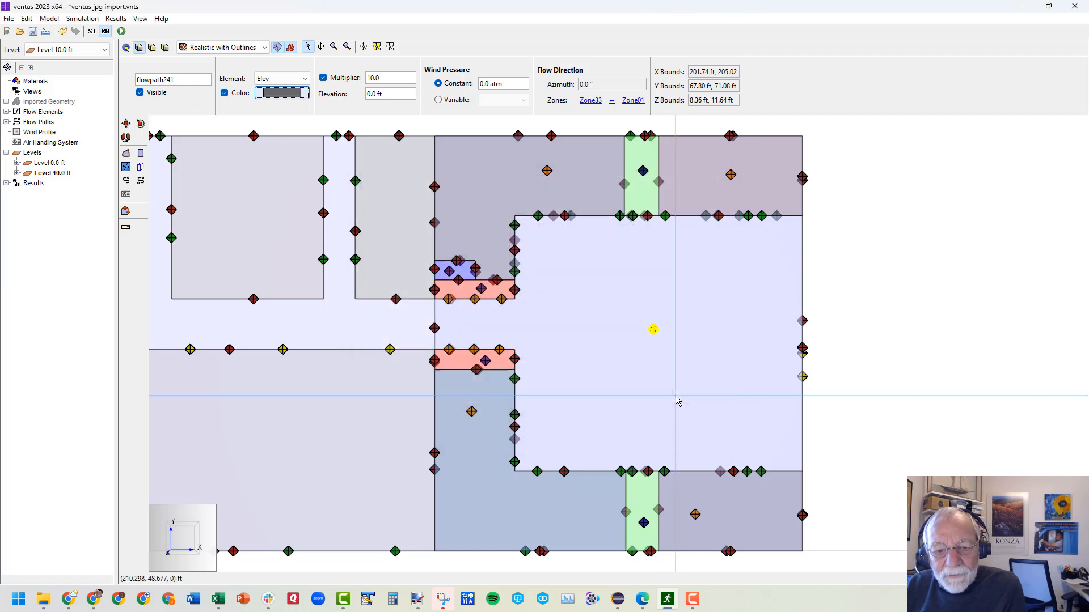
left_click(85, 311)
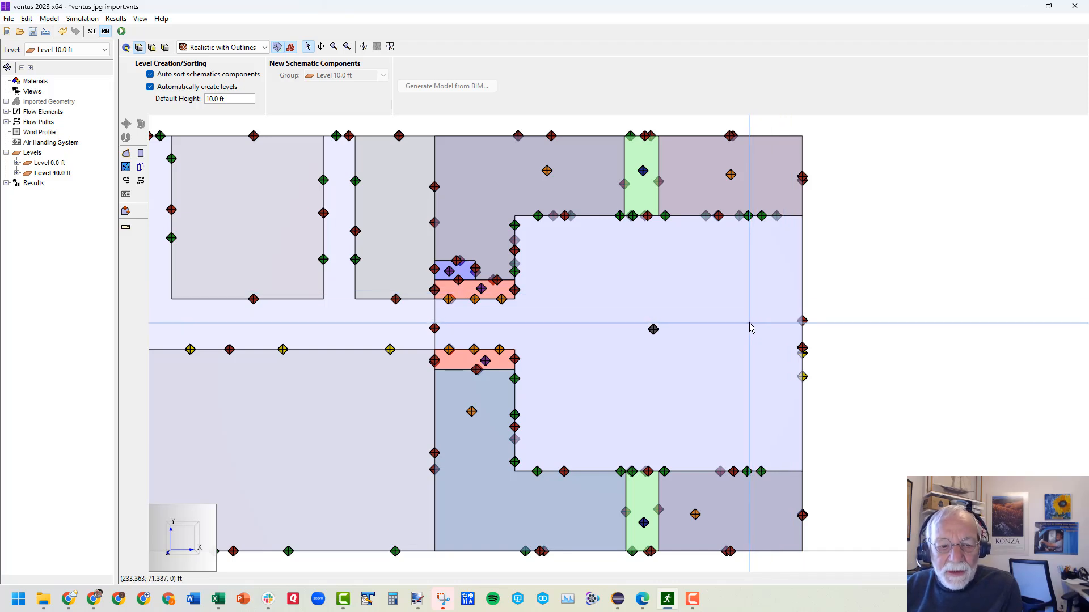
- Select the north stairwell zone, read the winter temperatures in temperatures.png in paint.net, and return to Ventus
left_click(642, 196)
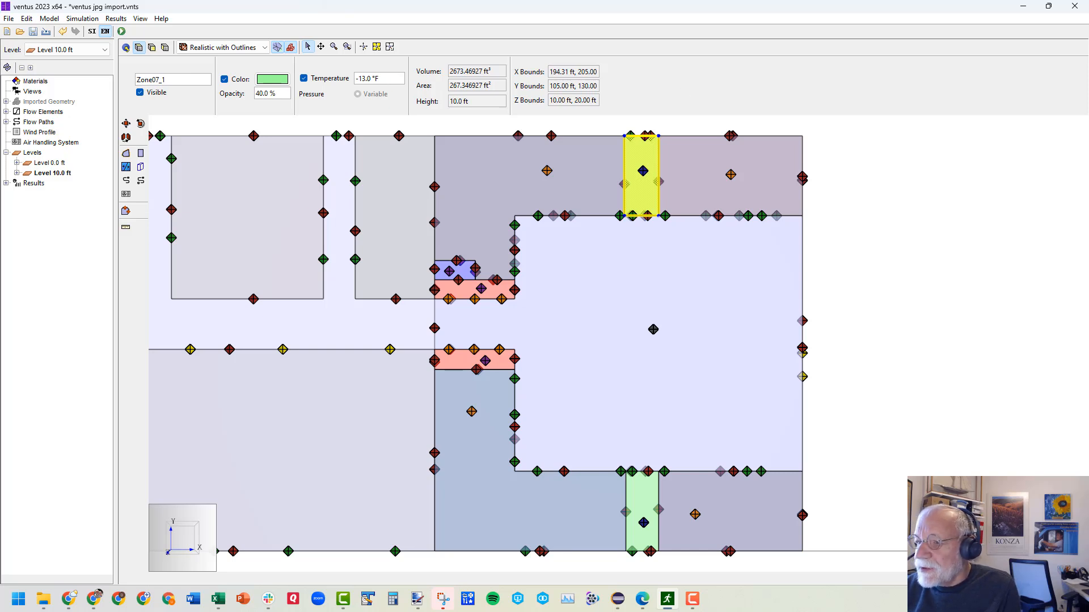
key("alt+Tab")
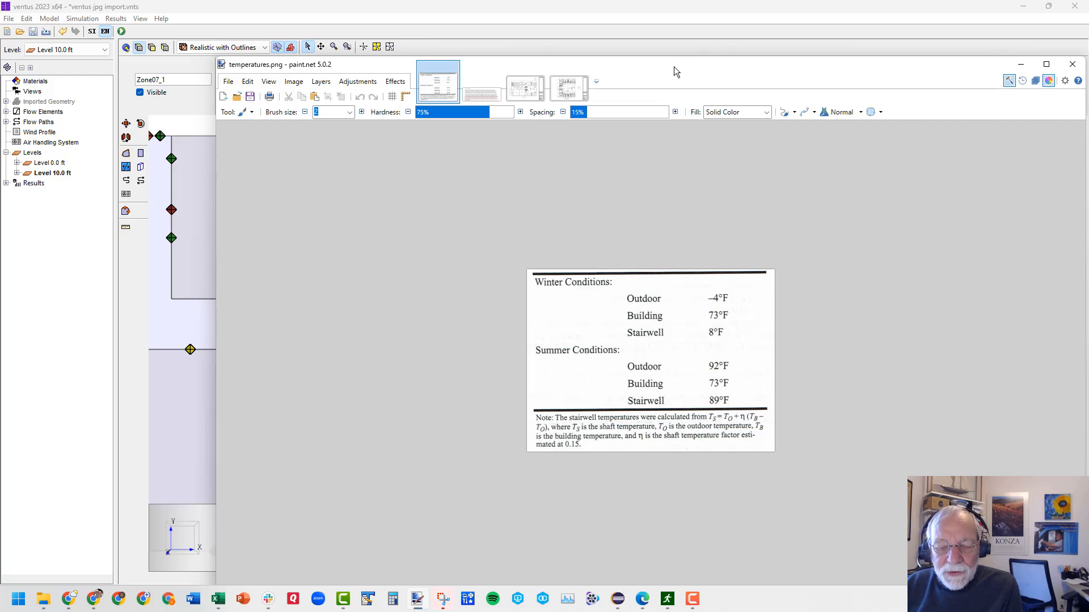
left_click_drag(692, 62, 1088, 63)
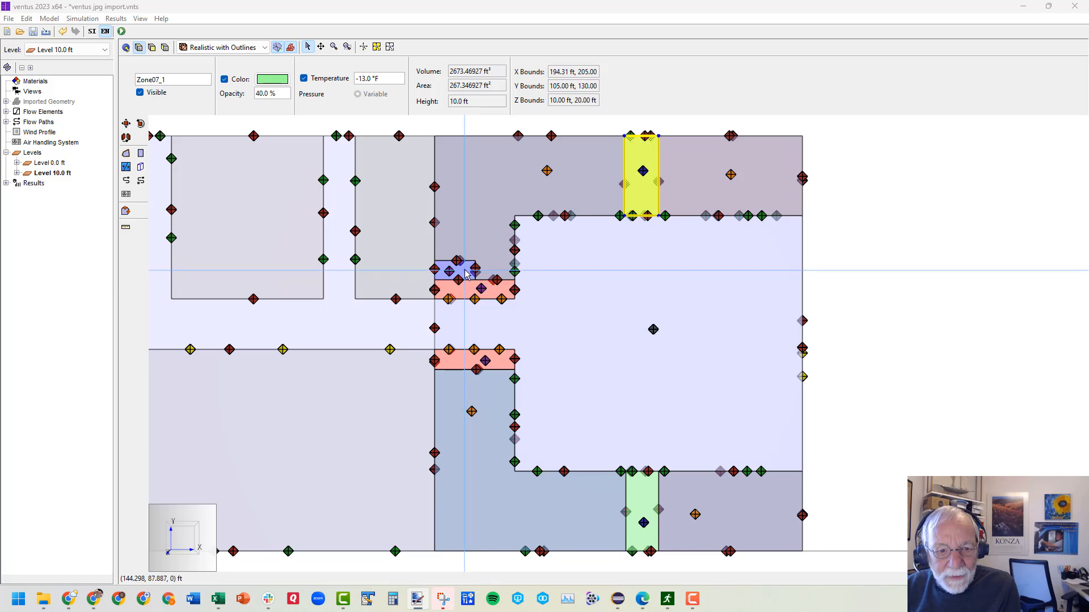
- Add the pipe chase, both elevator shafts and the south stairwell to the selection, and set the zones' temperature to 8 °F
left_click(465, 273, "ctrl")
left_click(474, 290, "ctrl")
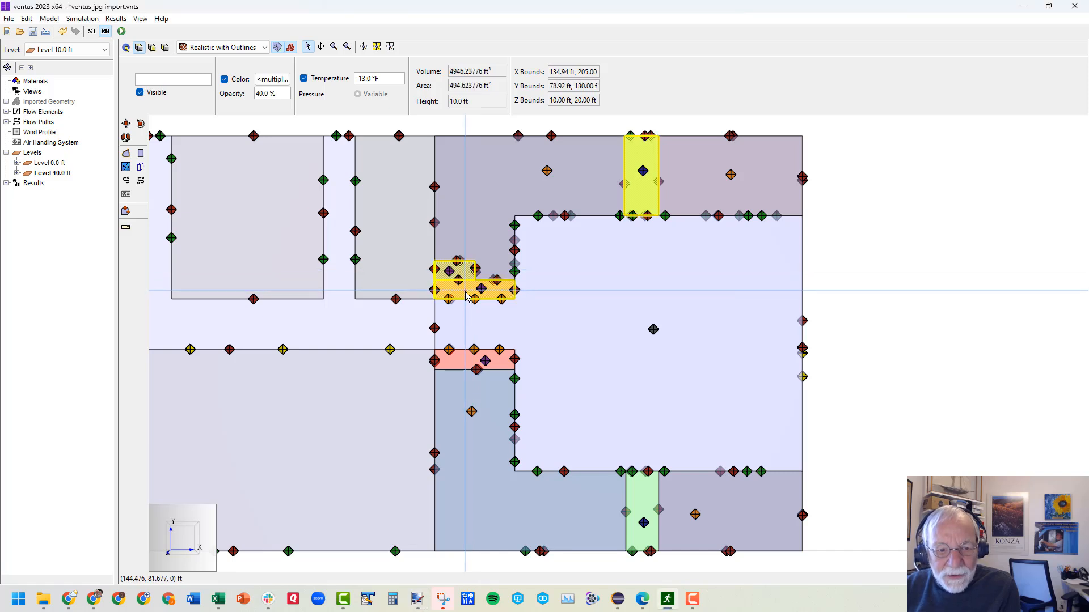
left_click(478, 363, "ctrl")
left_click(637, 502, "ctrl")
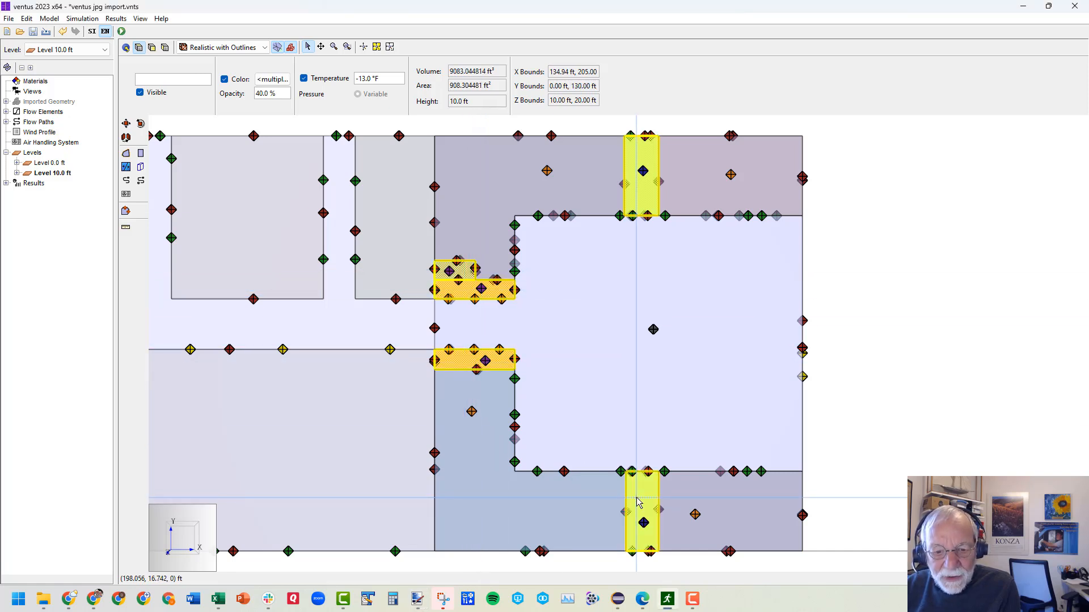
left_click_drag(389, 77, 350, 76)
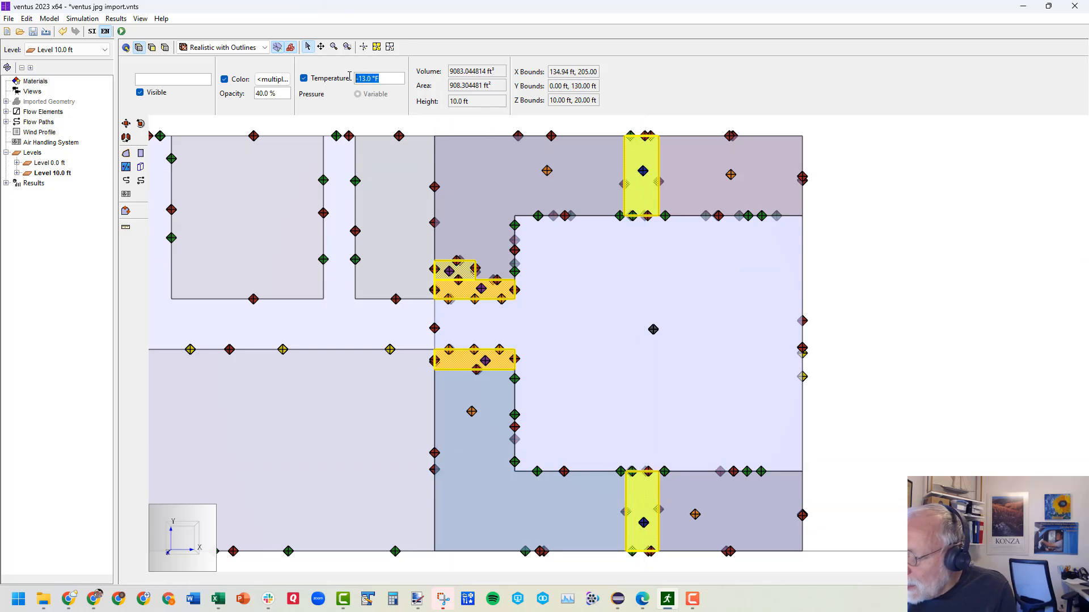
type("8")
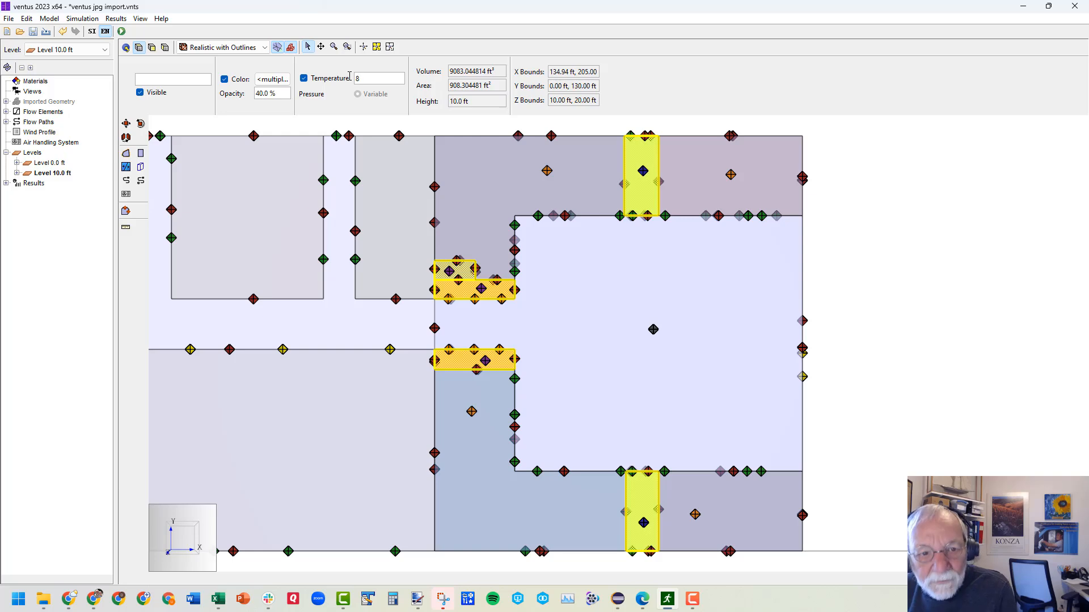
key("Tab")
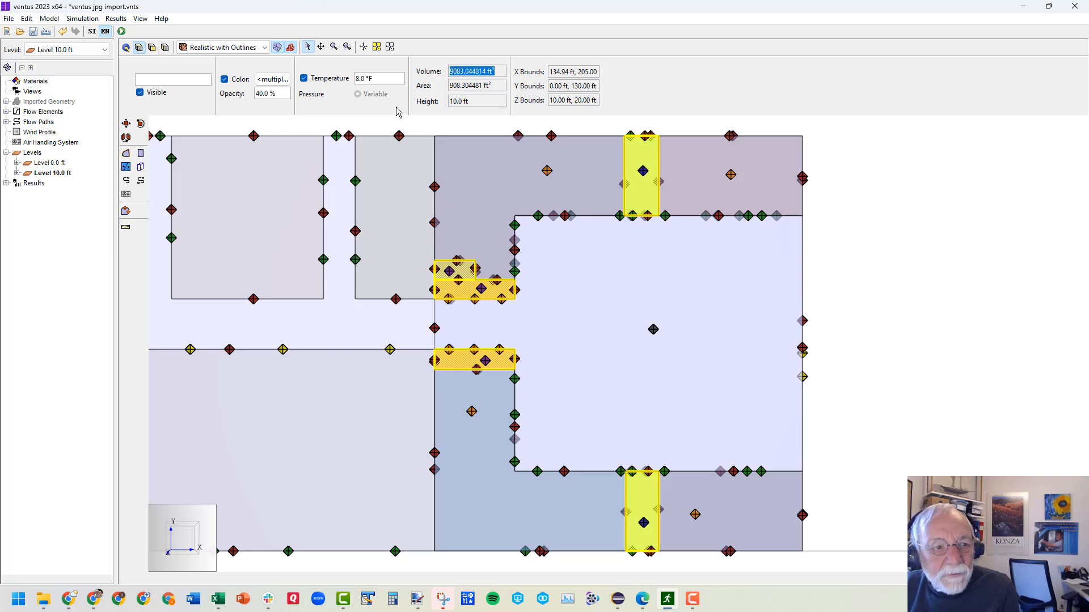
- Make Level 0.0 ft active and set the temperature of its stairwell, elevator shaft and pipe chase zones to 8 °F
right_click(64, 165)
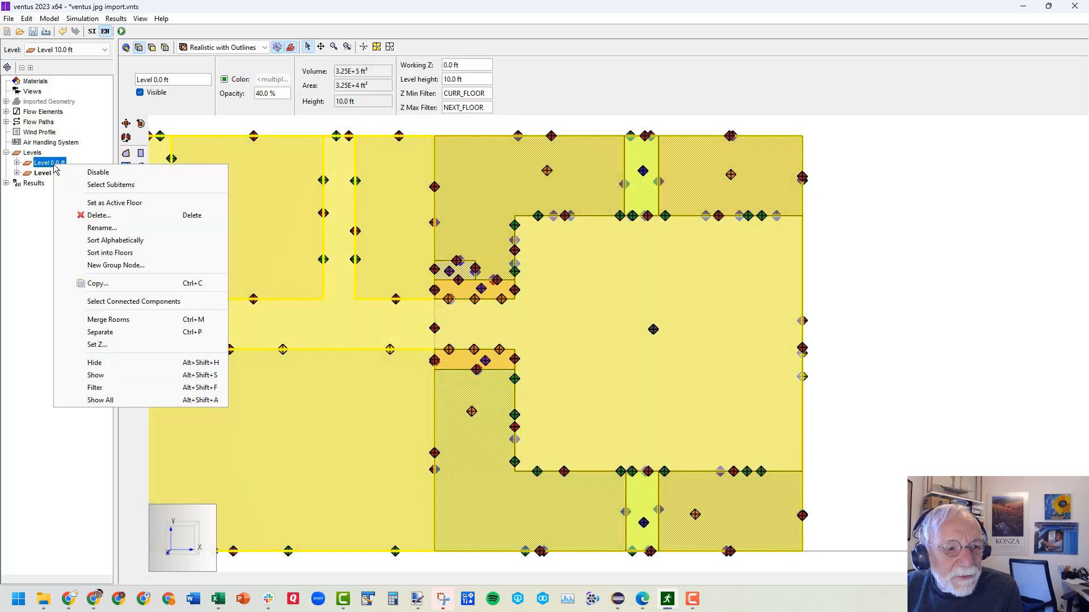
left_click(116, 203)
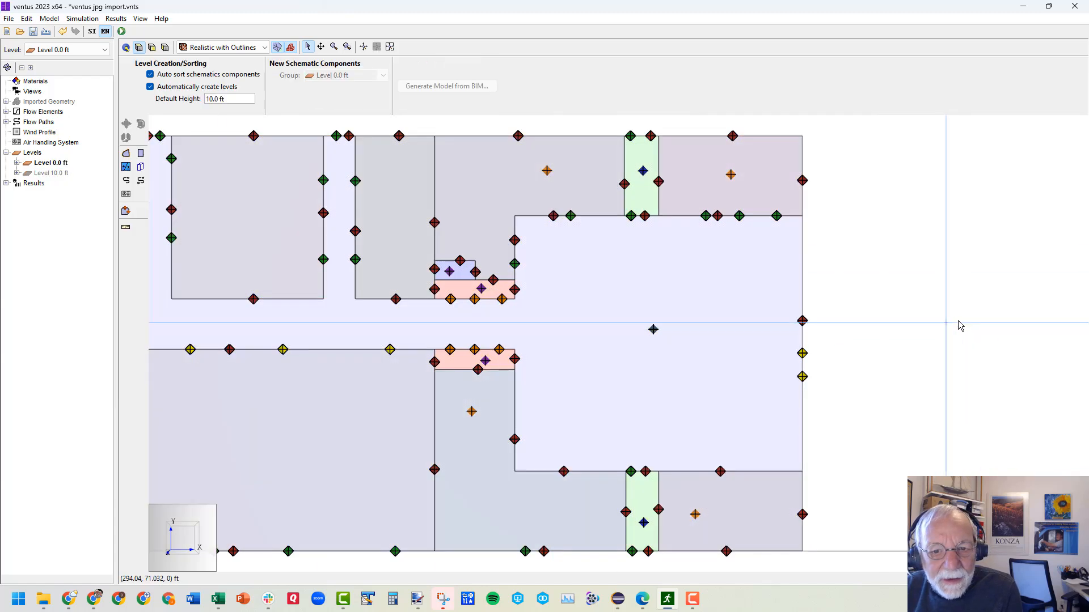
left_click(640, 193)
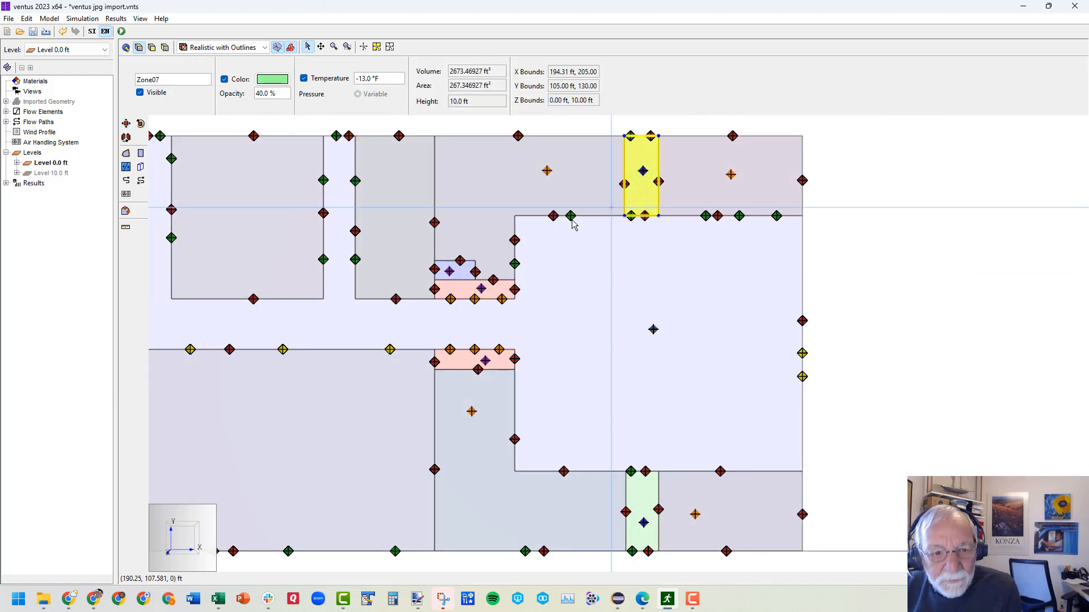
left_click(466, 287, "shift")
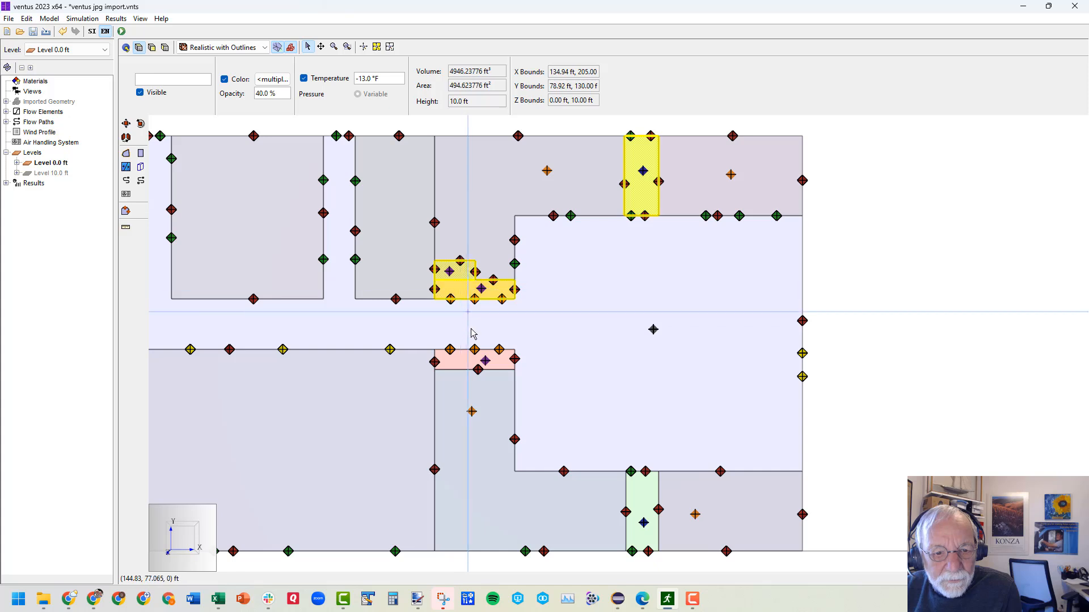
left_click(474, 360, "shift")
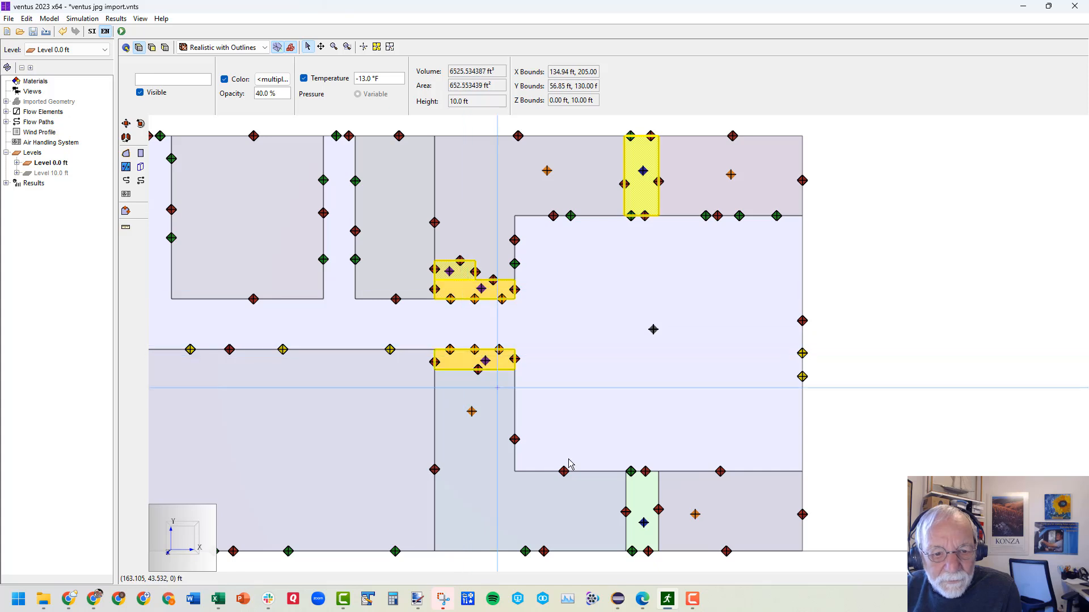
left_click(646, 504, "shift")
left_click_drag(385, 78, 343, 79)
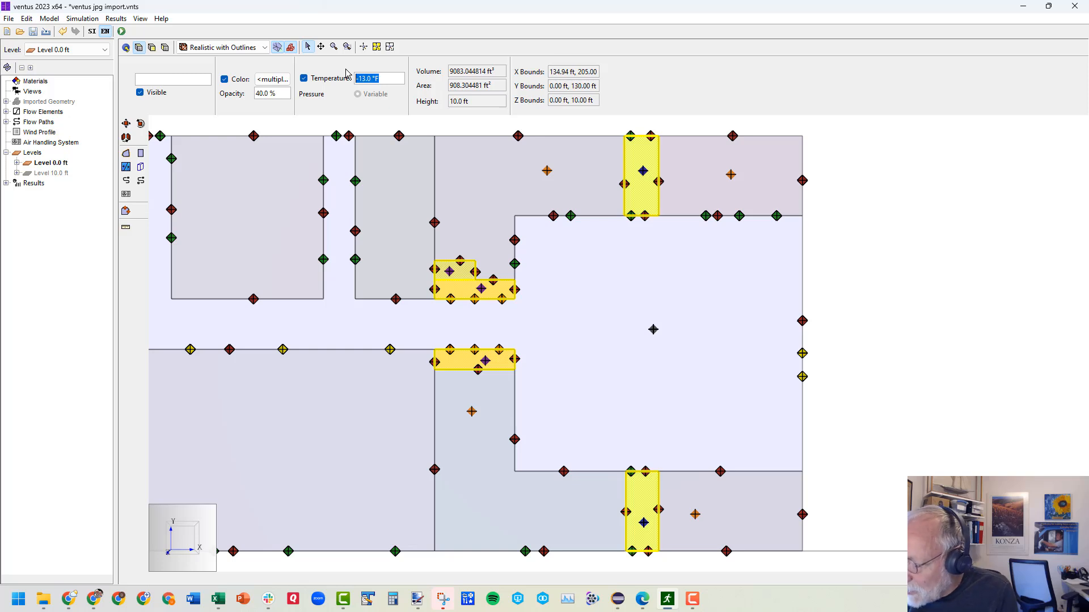
type("8")
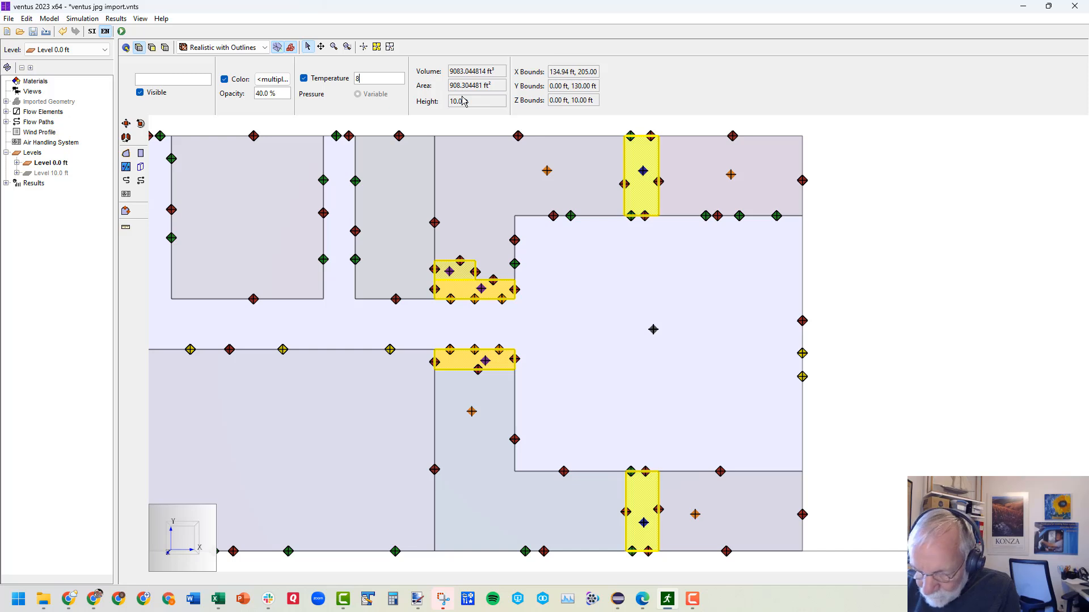
key("Return")
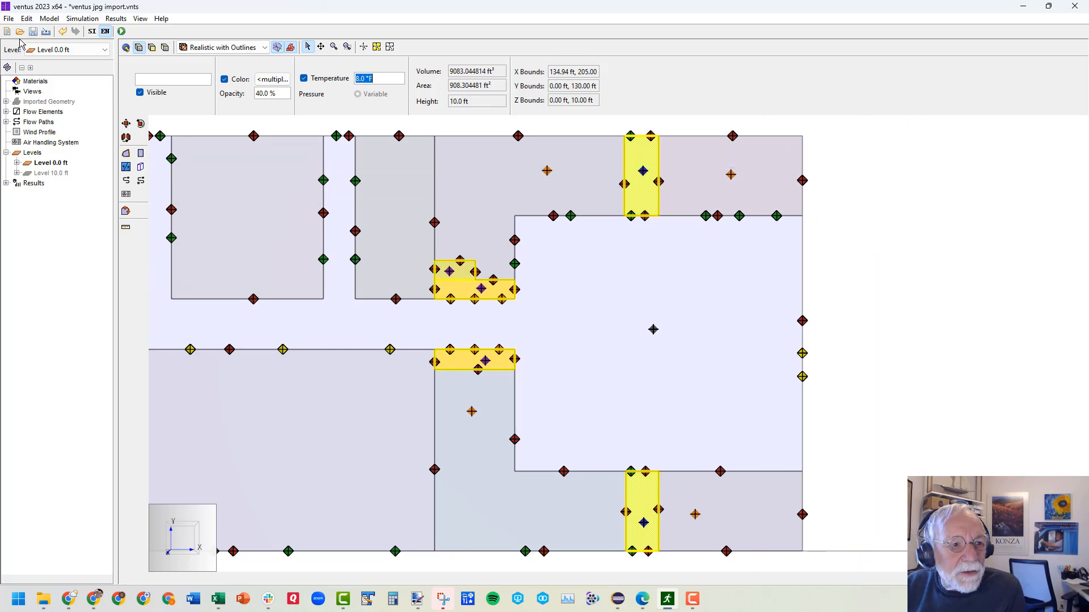
- Check the steady-state ambient weather settings and the default zone and junction temperature in the simulation parameters
left_click(29, 20)
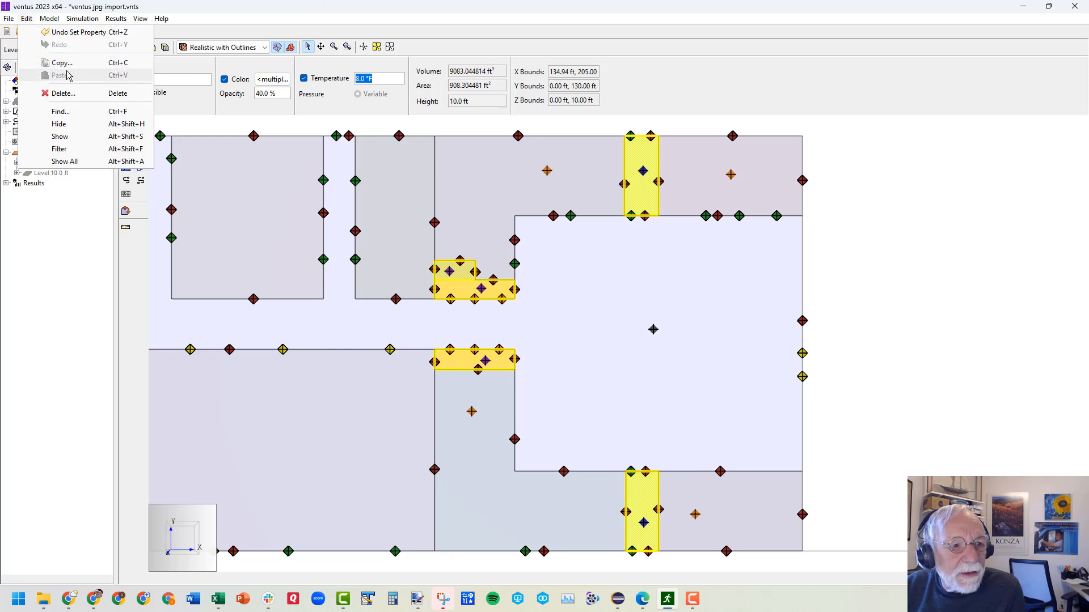
mouse_move(51, 19)
left_click(97, 93)
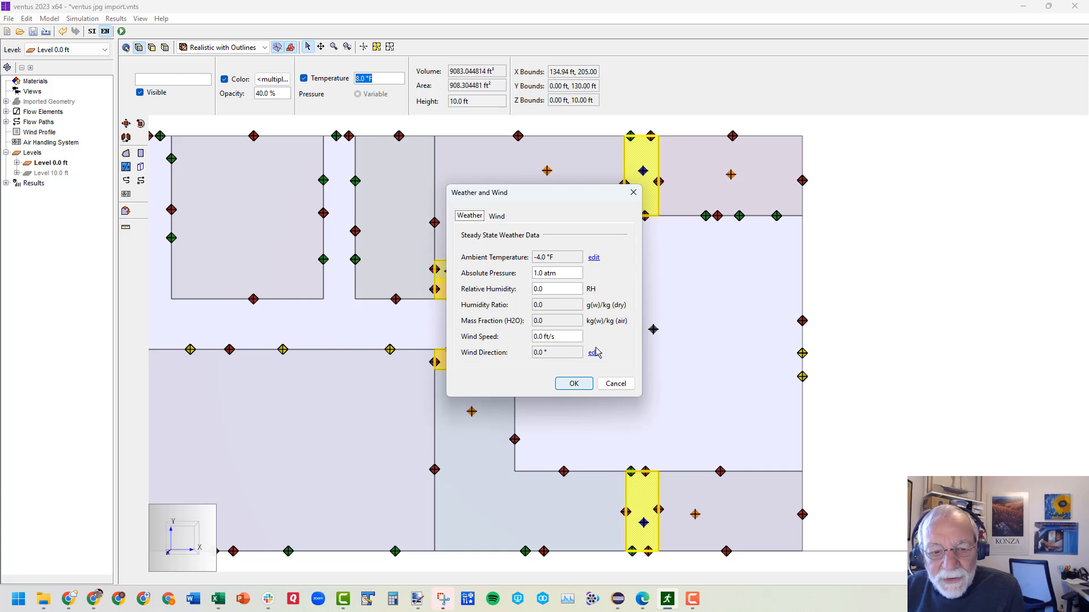
left_click(572, 383)
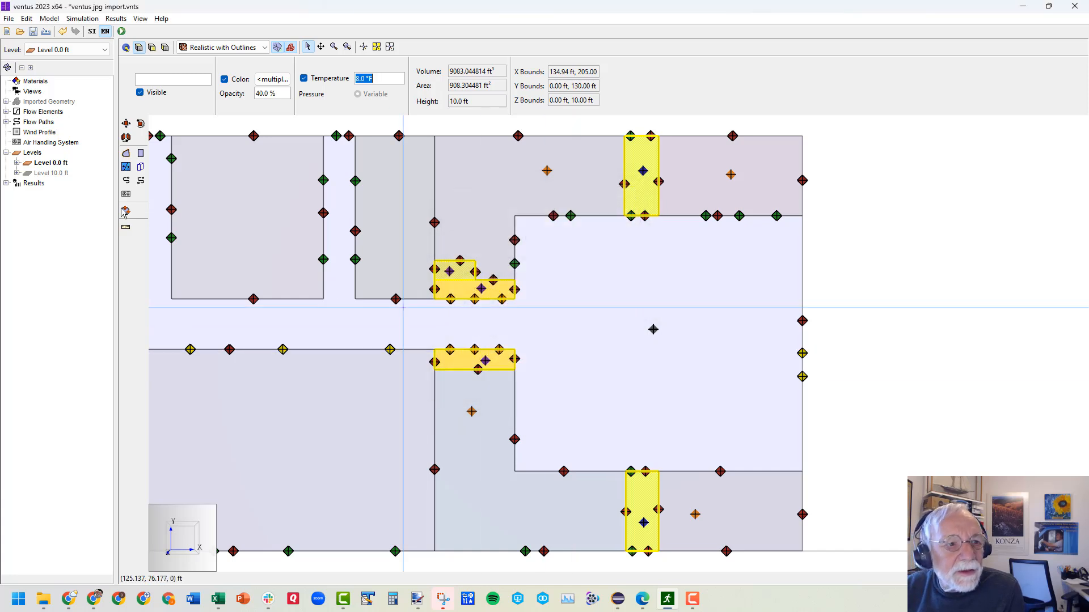
left_click(90, 20)
left_click(108, 36)
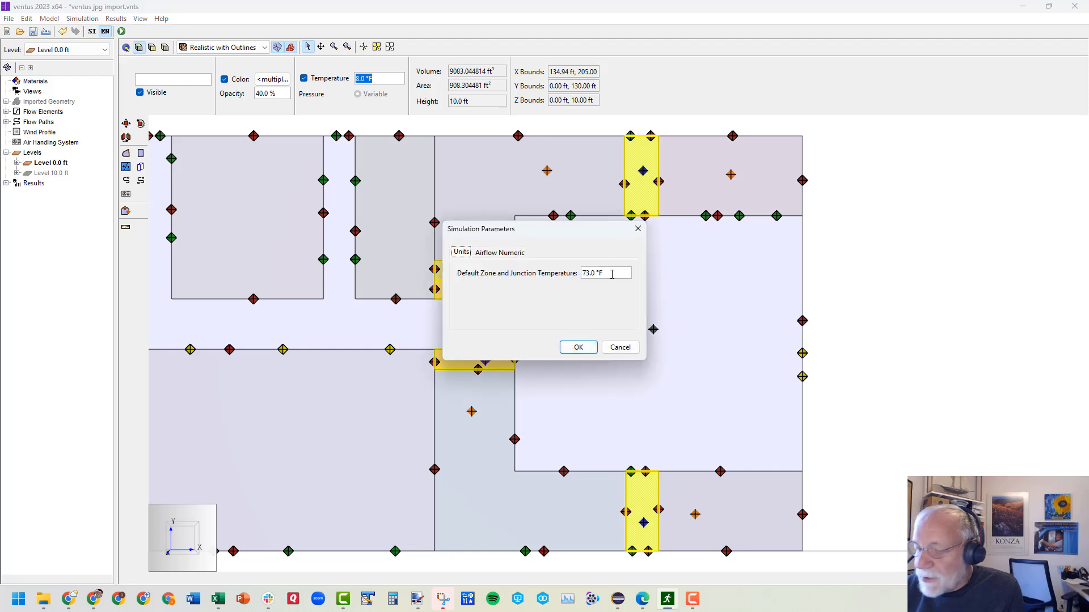
left_click(581, 347)
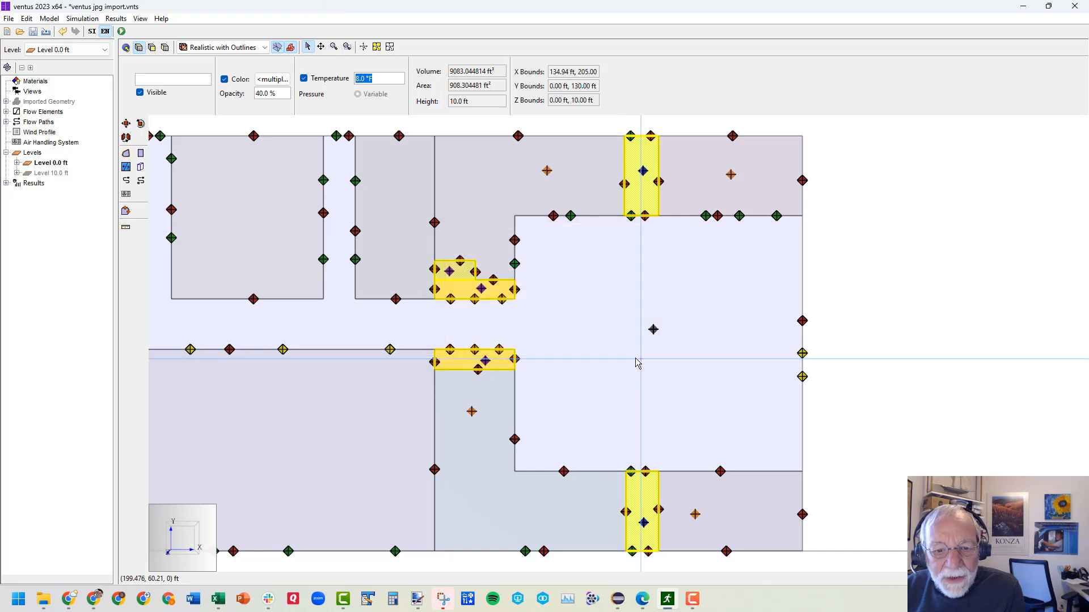
- Inspect the temperature settings of two room zones and the main corridor zone on Level 0.0 ft
left_click(501, 193)
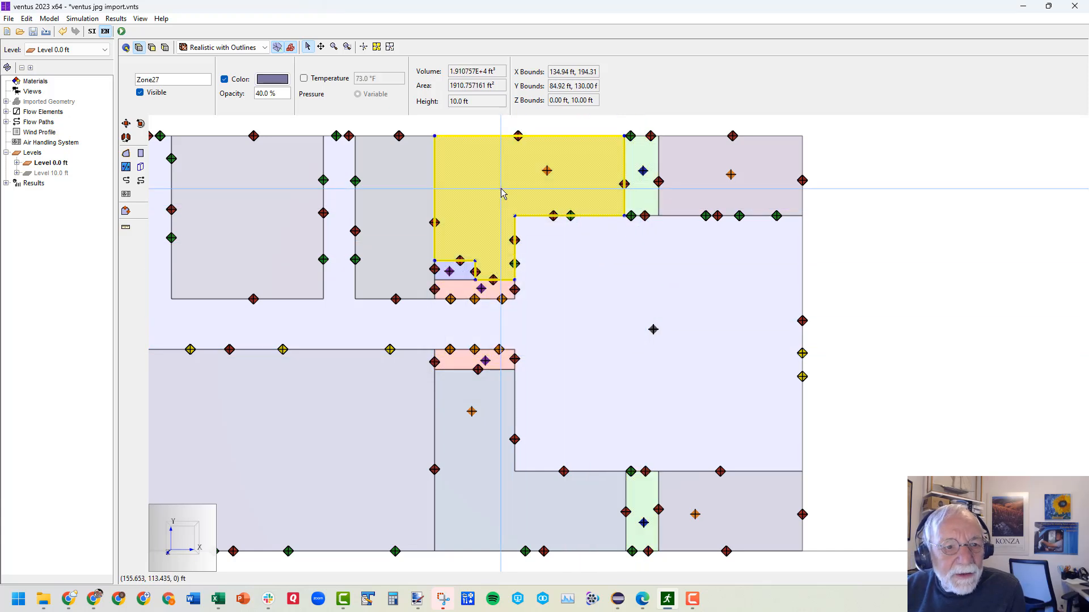
left_click(304, 175)
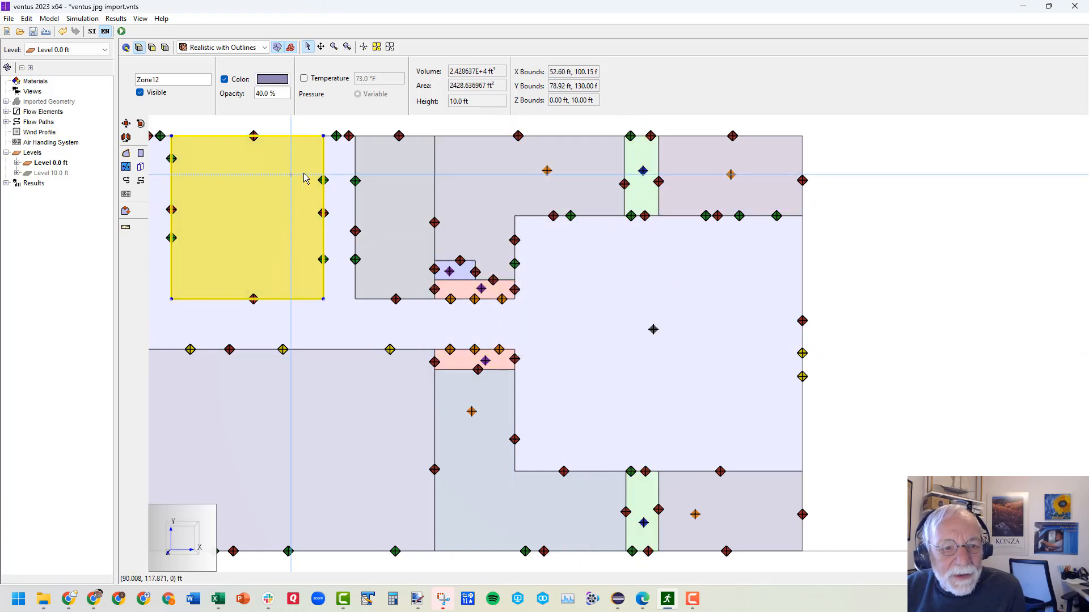
left_click(350, 181)
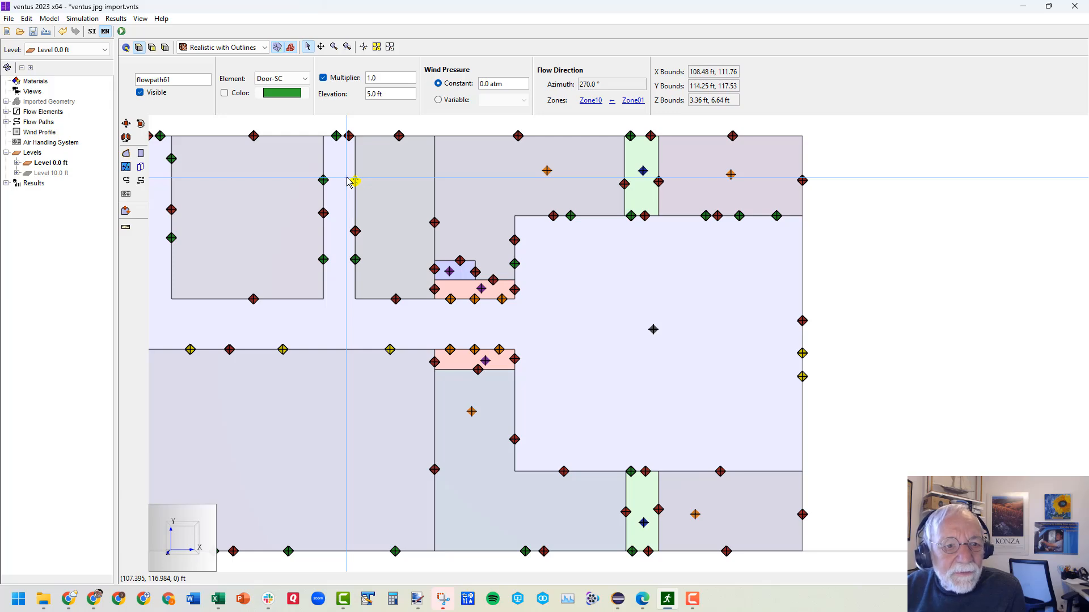
left_click(347, 337)
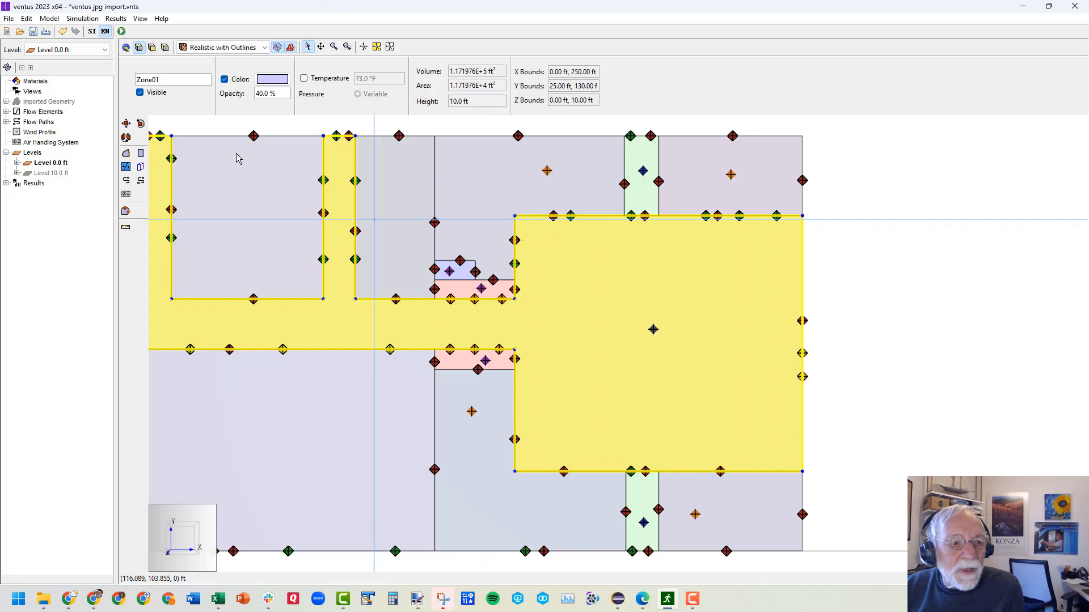
- Set Level 10.0 ft as the active floor and clear the selection
left_click(43, 173)
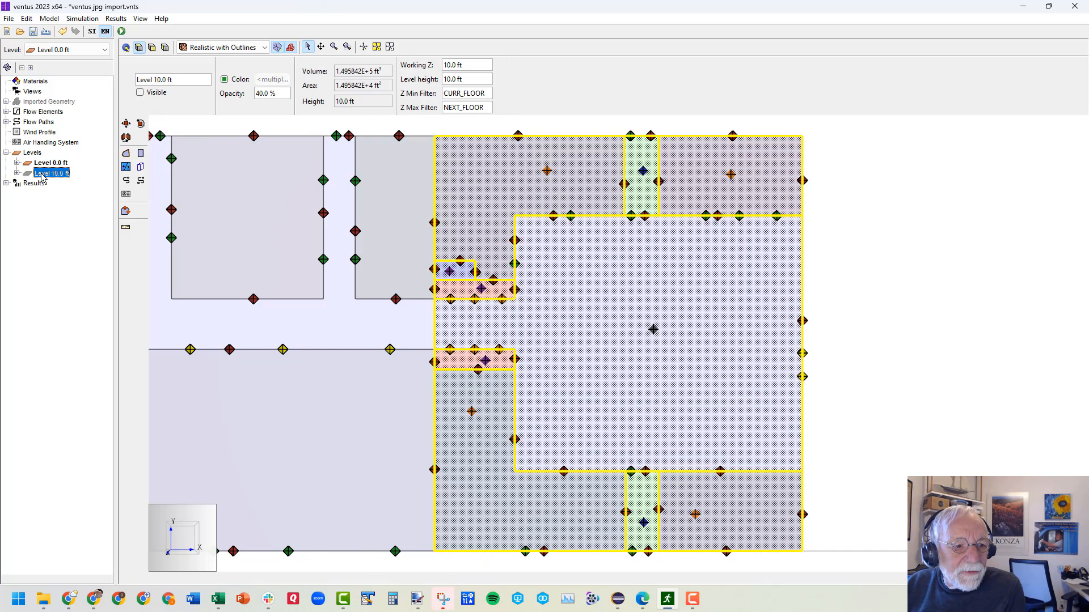
right_click(43, 173)
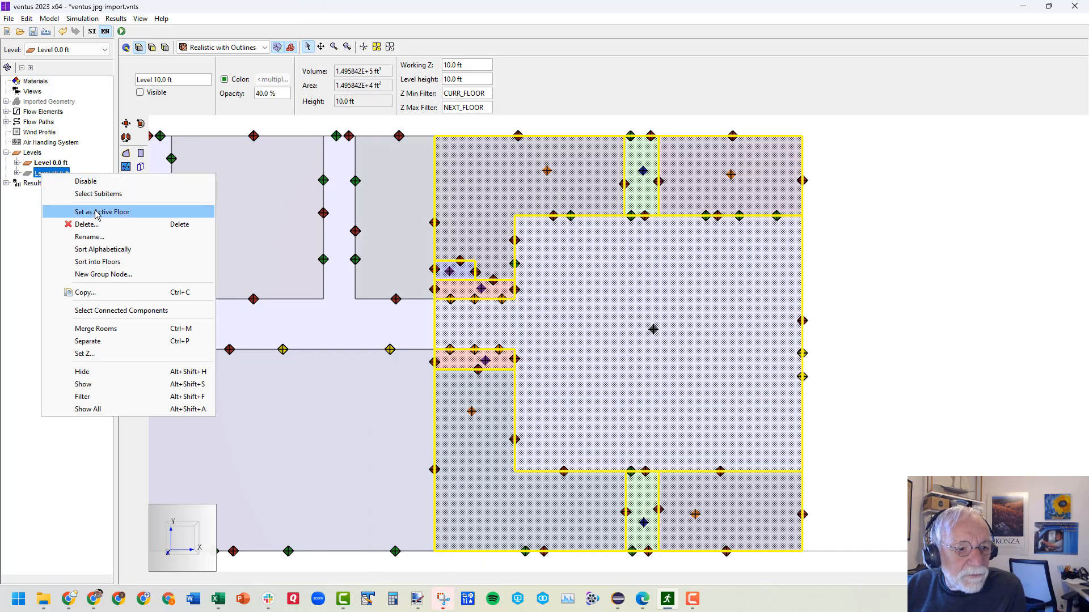
left_click(93, 213)
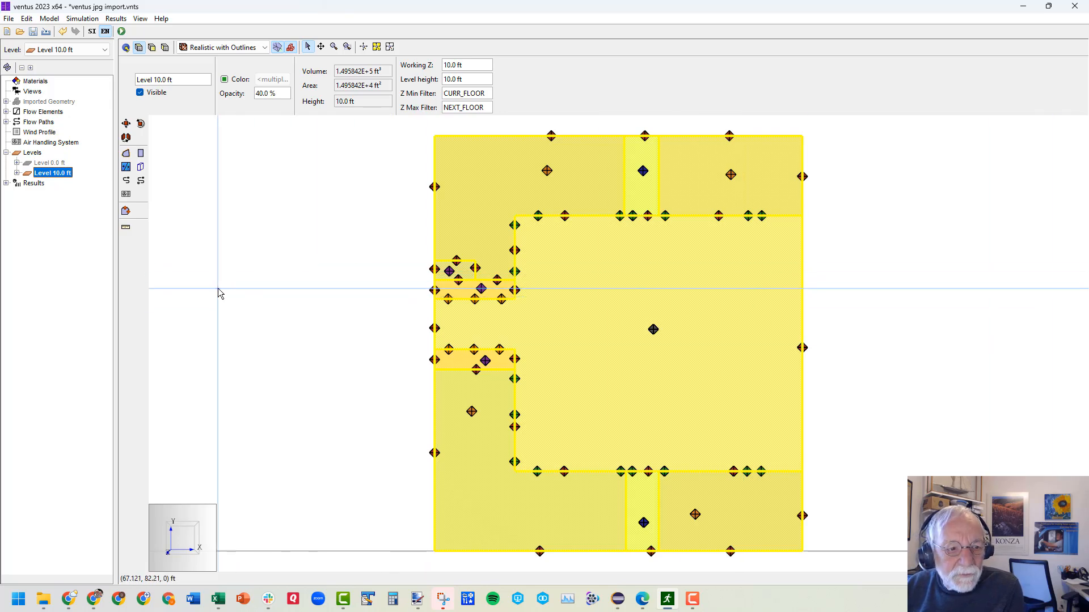
left_click(255, 297)
scroll(878, 350, "down", 1)
scroll(877, 350, "down", 1)
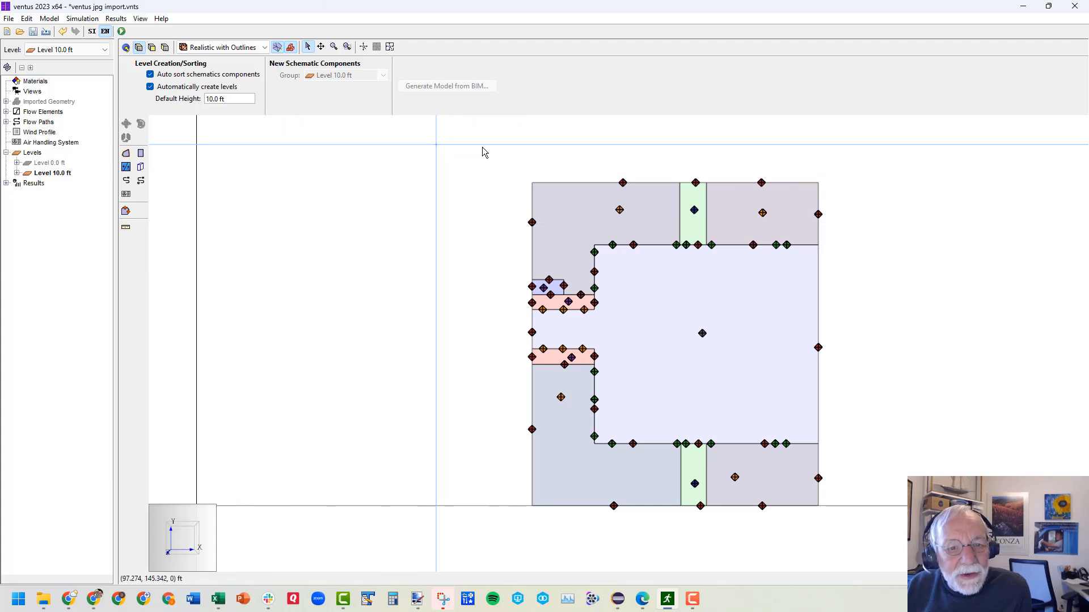
- Select all zones and flow paths on Level 10.0 ft and check the selection in the expanded flow path list
left_click_drag(513, 159, 854, 546)
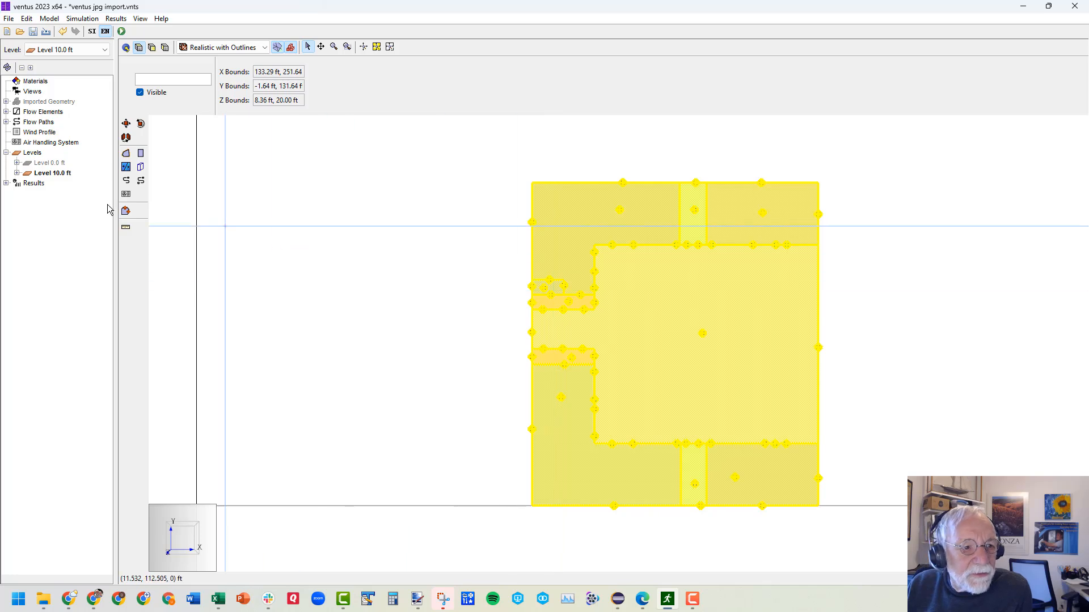
left_click(6, 122)
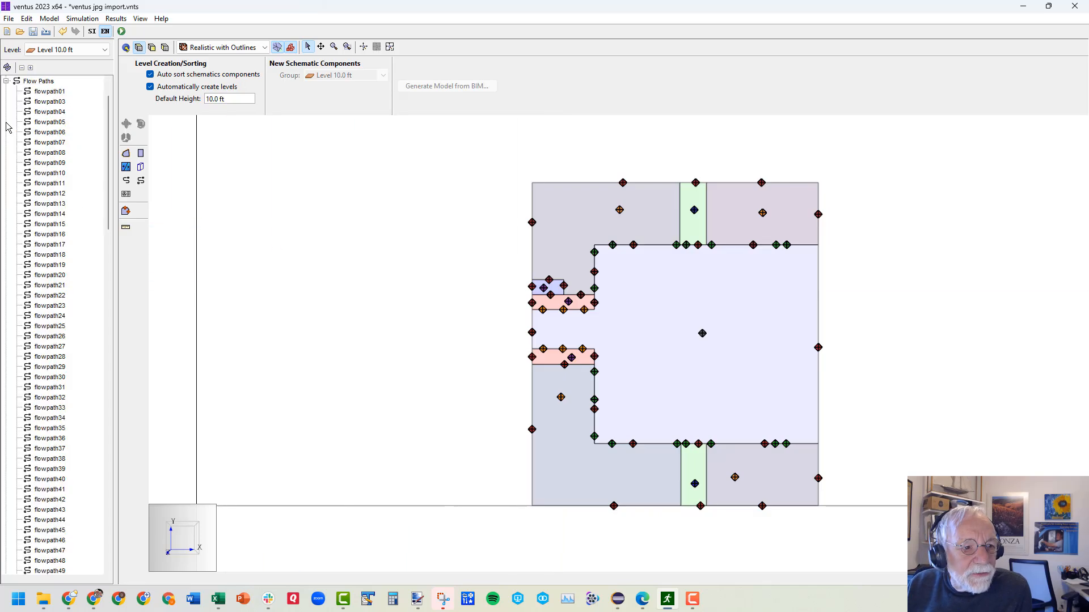
left_click_drag(111, 208, 145, 479)
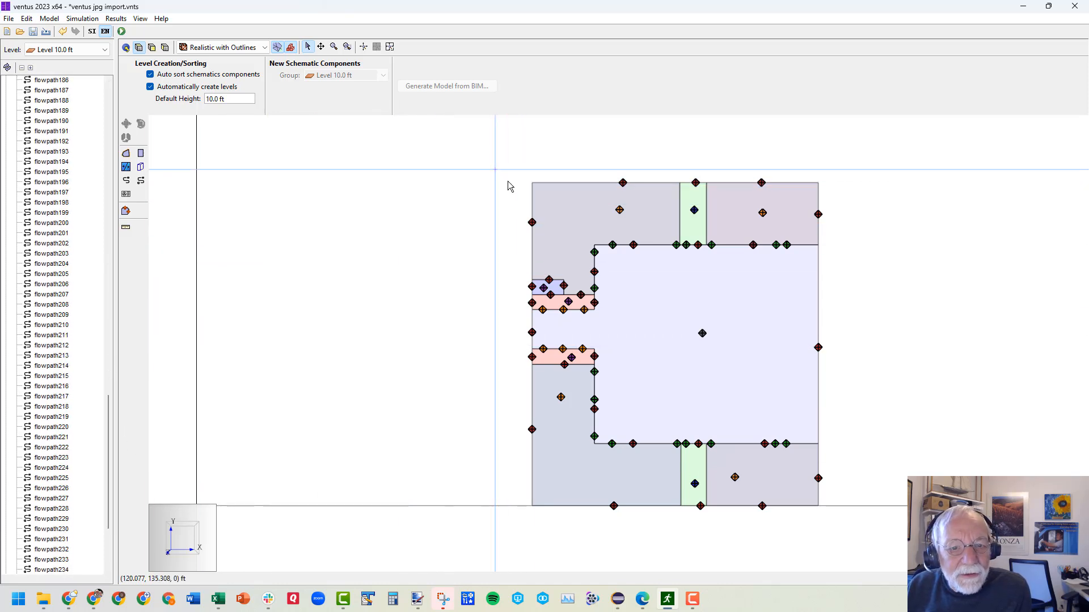
left_click_drag(508, 164, 819, 530)
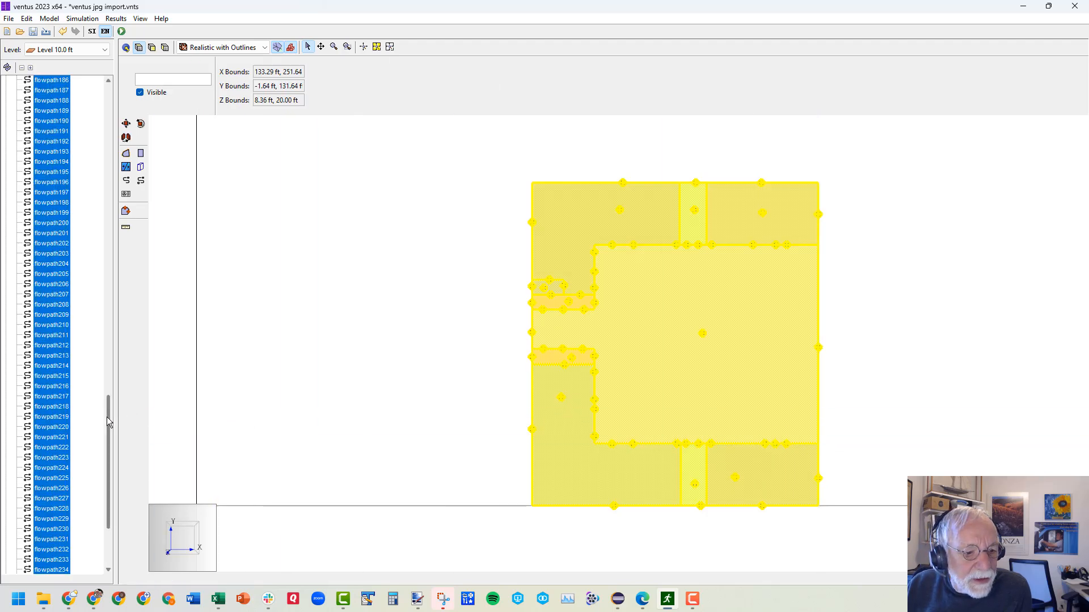
left_click_drag(107, 417, 114, 454)
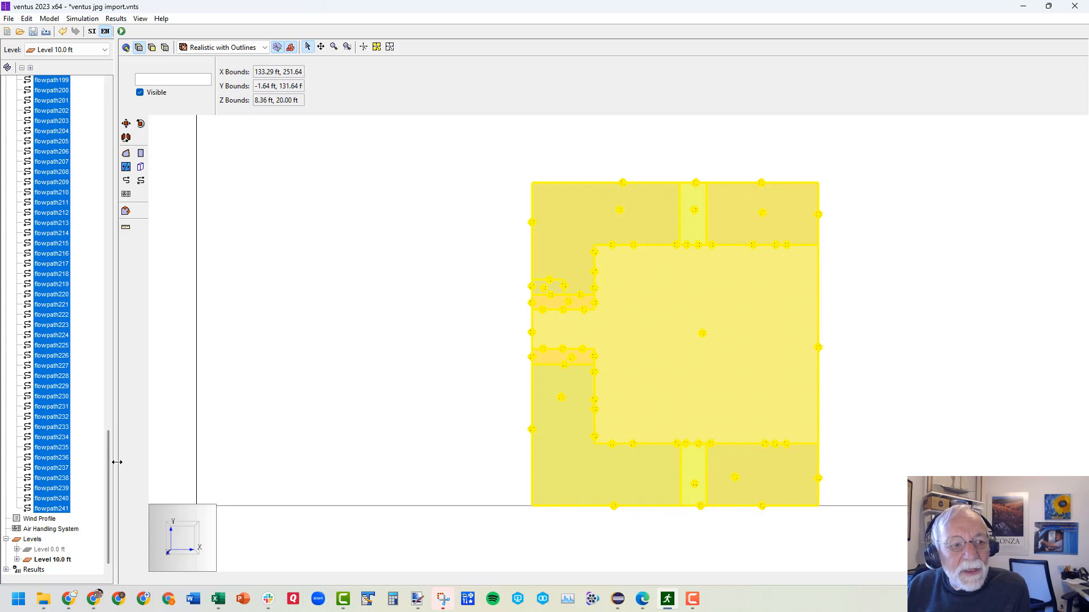
- Copy the selected Level 10.0 ft components 28 times with a 10 ft offset in Z
left_click(126, 124)
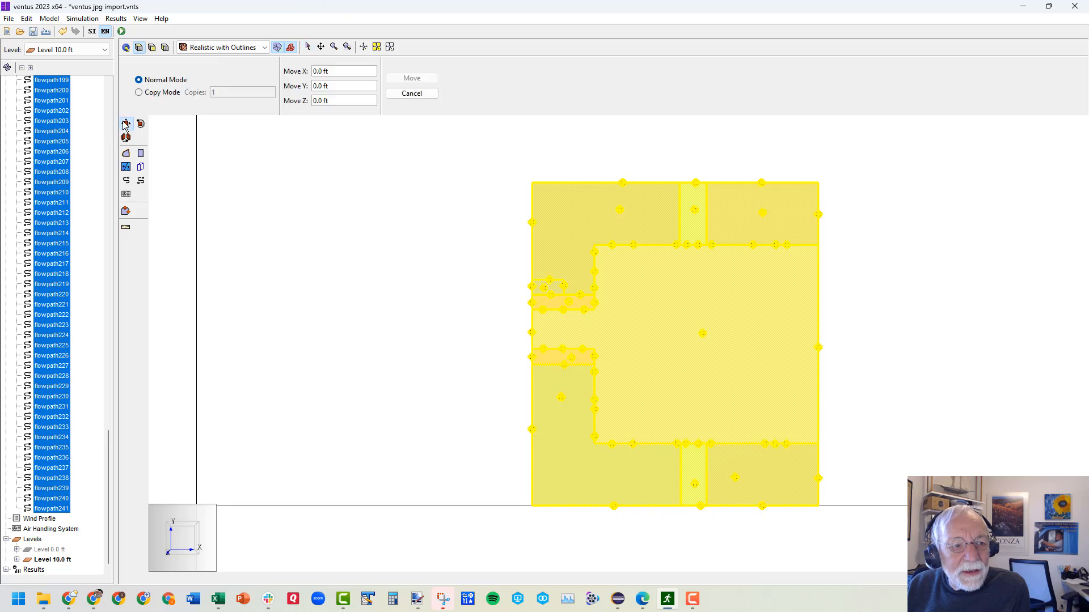
left_click(141, 93)
left_click_drag(217, 92, 209, 92)
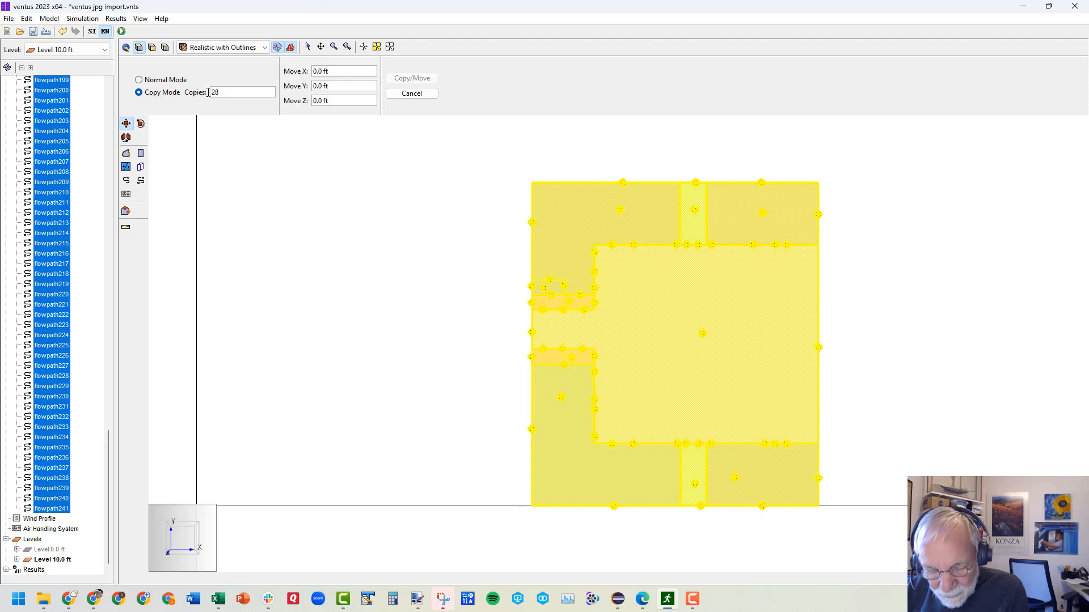
key("Tab")
left_click_drag(342, 100, 313, 95)
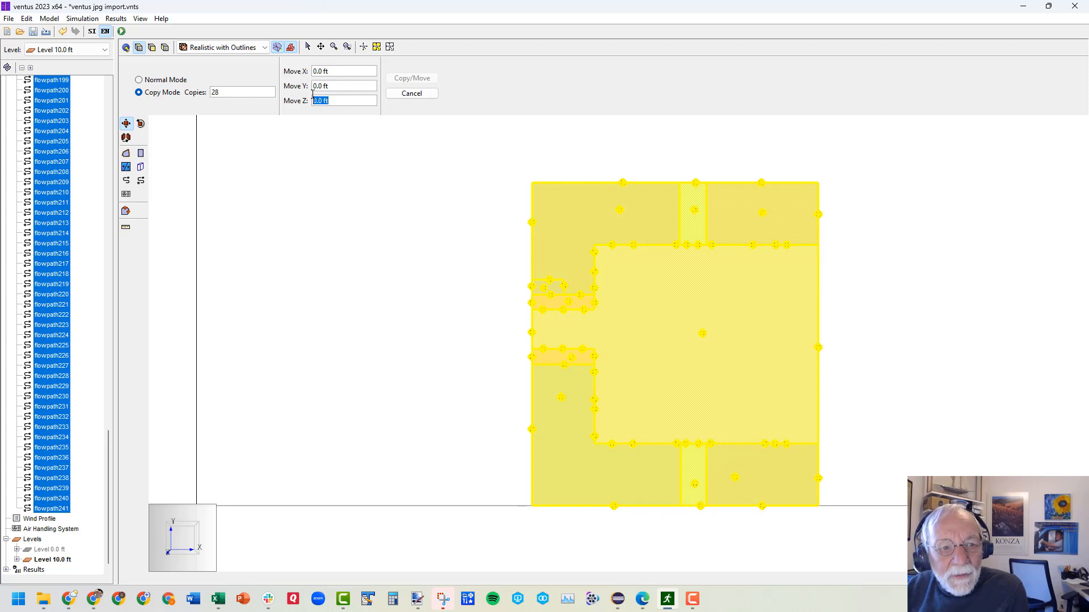
type("10")
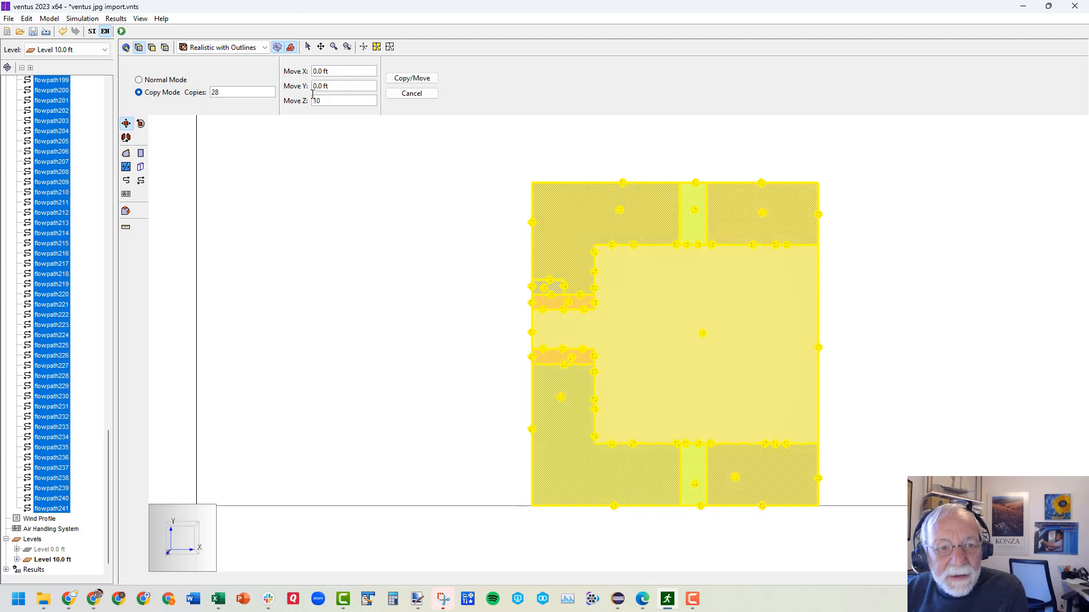
left_click(419, 79)
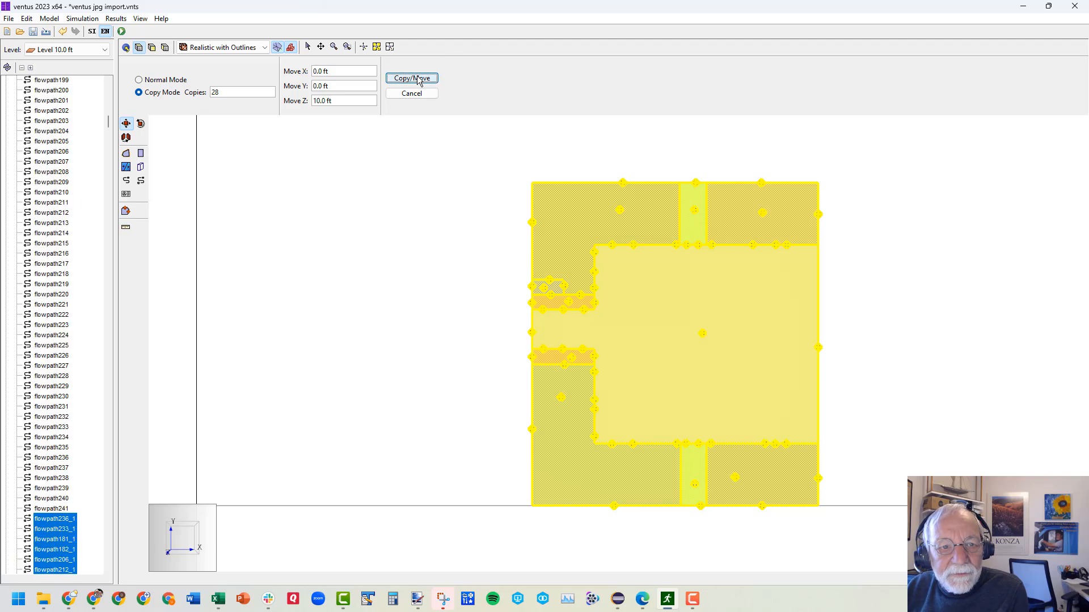
- Switch to the 3D view, fit the stacked floors in it, deselect the copies and collapse the flow path list
left_click(126, 47)
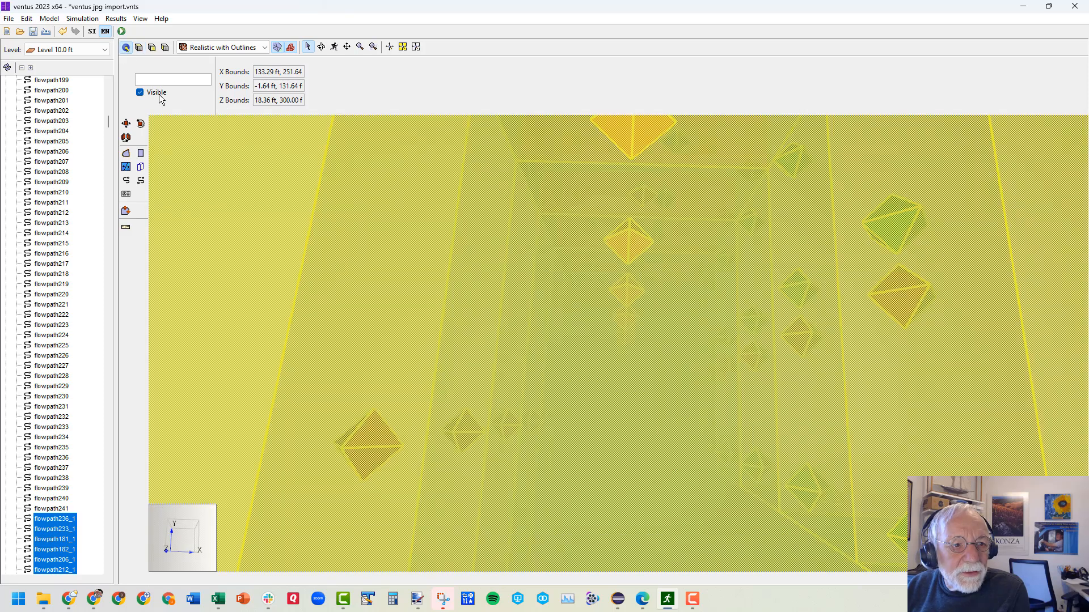
left_click(396, 49)
left_click(397, 242)
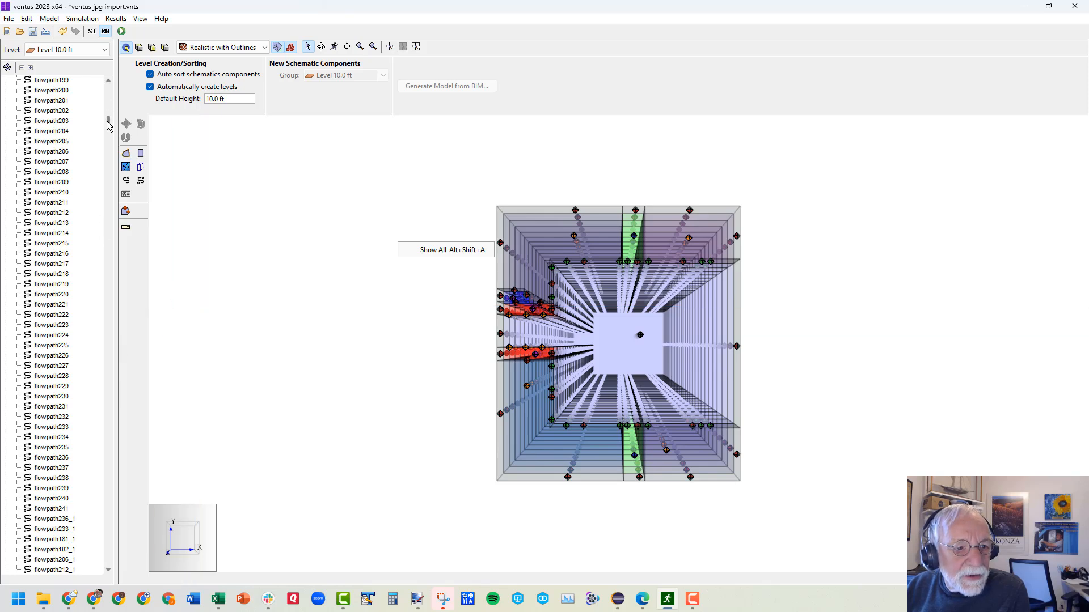
left_click_drag(106, 121, 118, 58)
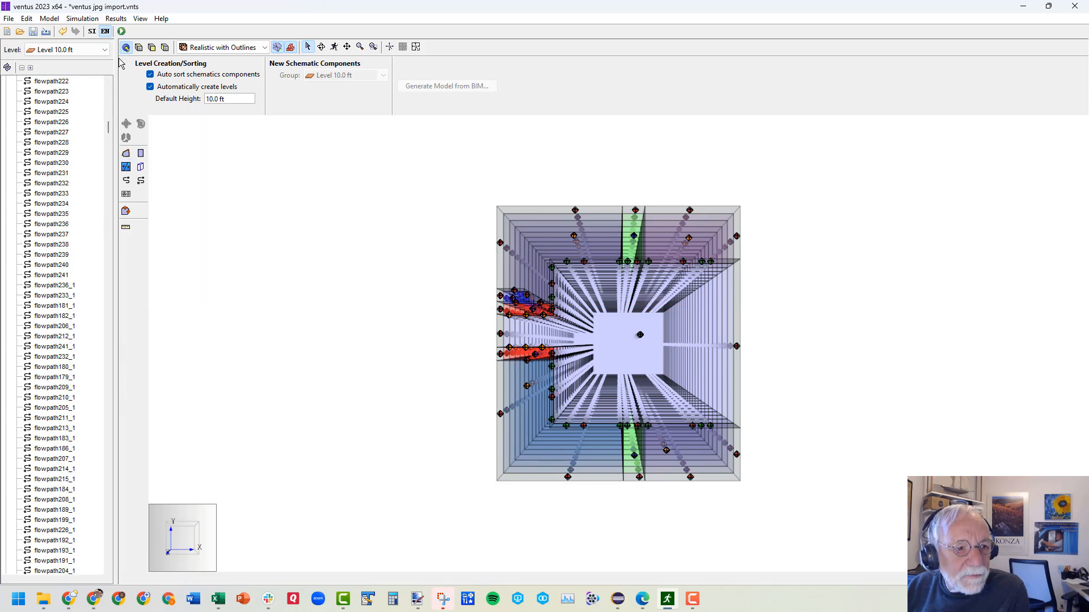
left_click_drag(108, 134, 109, 87)
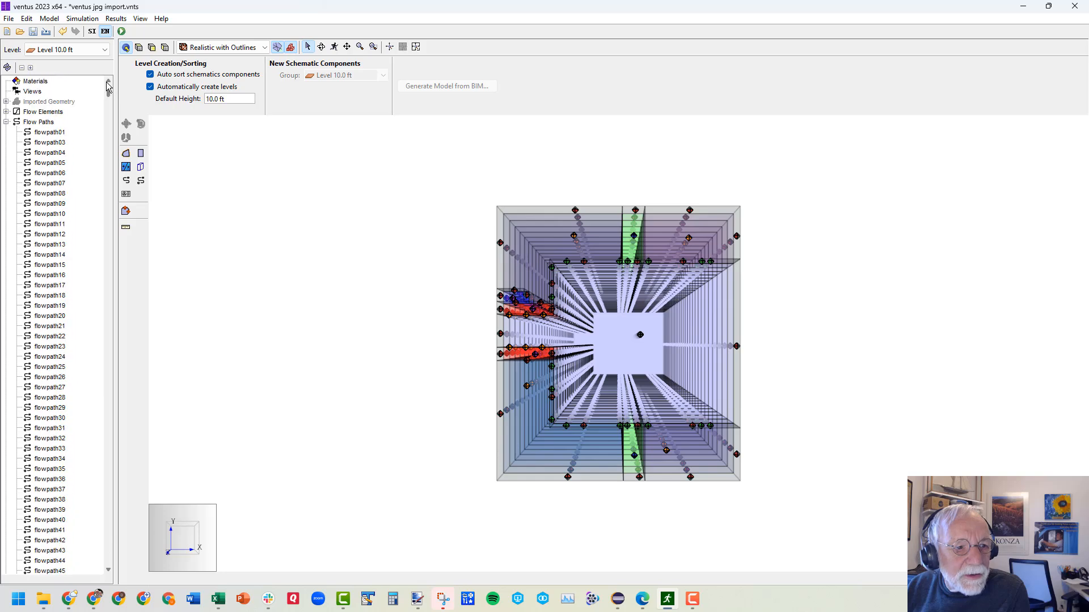
left_click(6, 122)
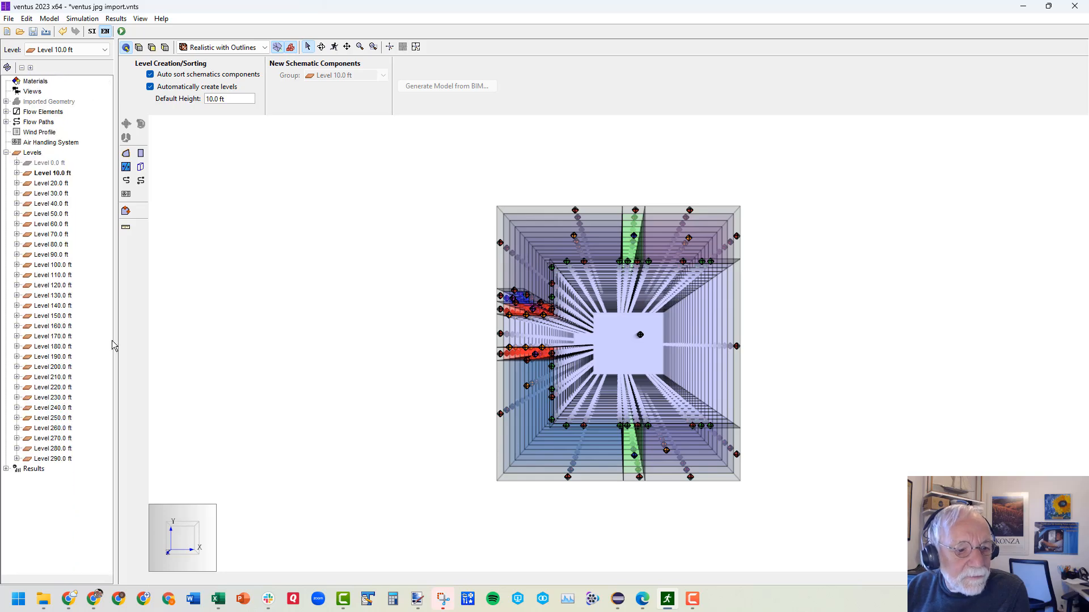
- Show all levels of the building, including Level 0.0 ft, and clear the selection
right_click(40, 153)
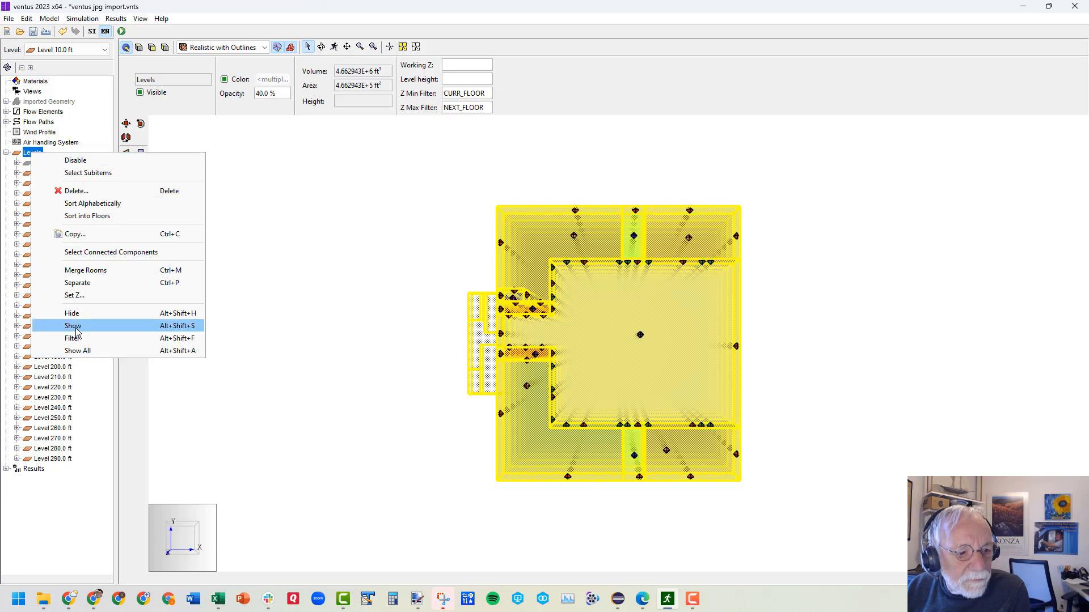
left_click(74, 327)
left_click(294, 378)
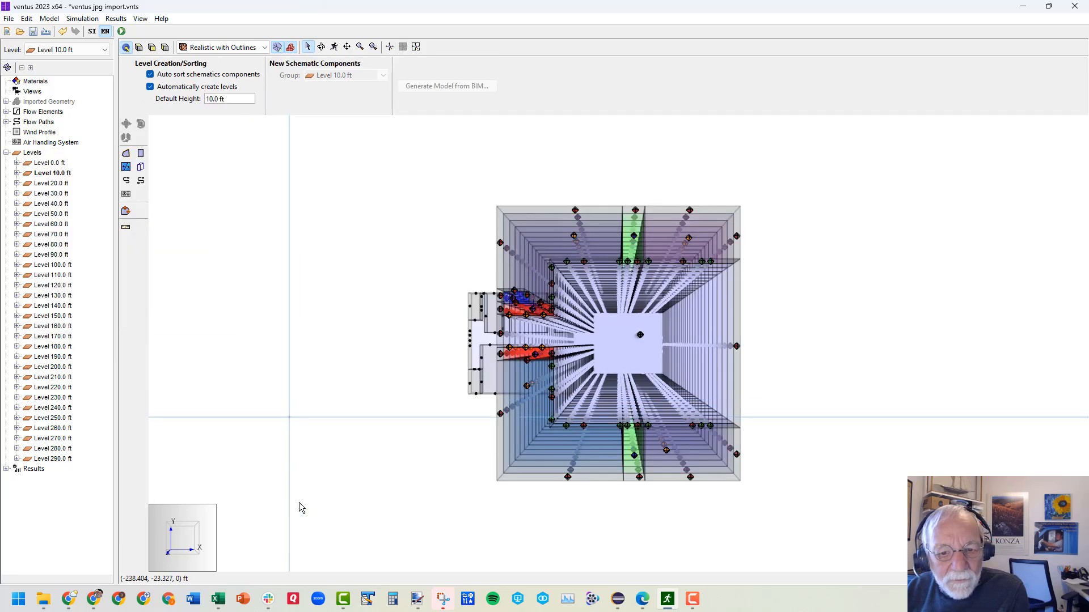
- Run the simulation for the complete multi-storey model and close the run log
left_click_drag(530, 525, 619, 389)
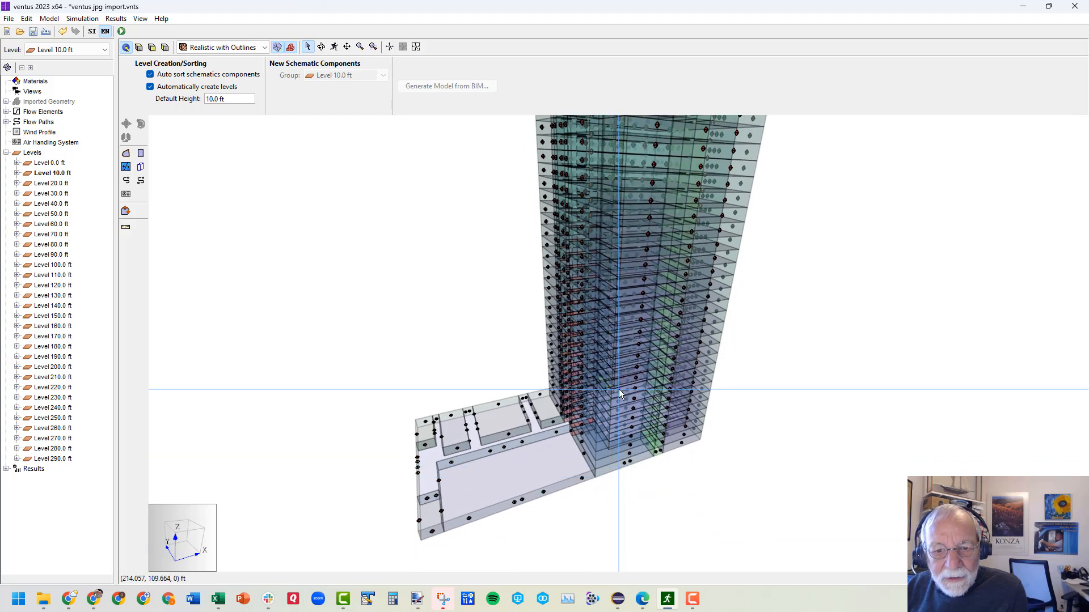
left_click_drag(620, 445, 593, 383)
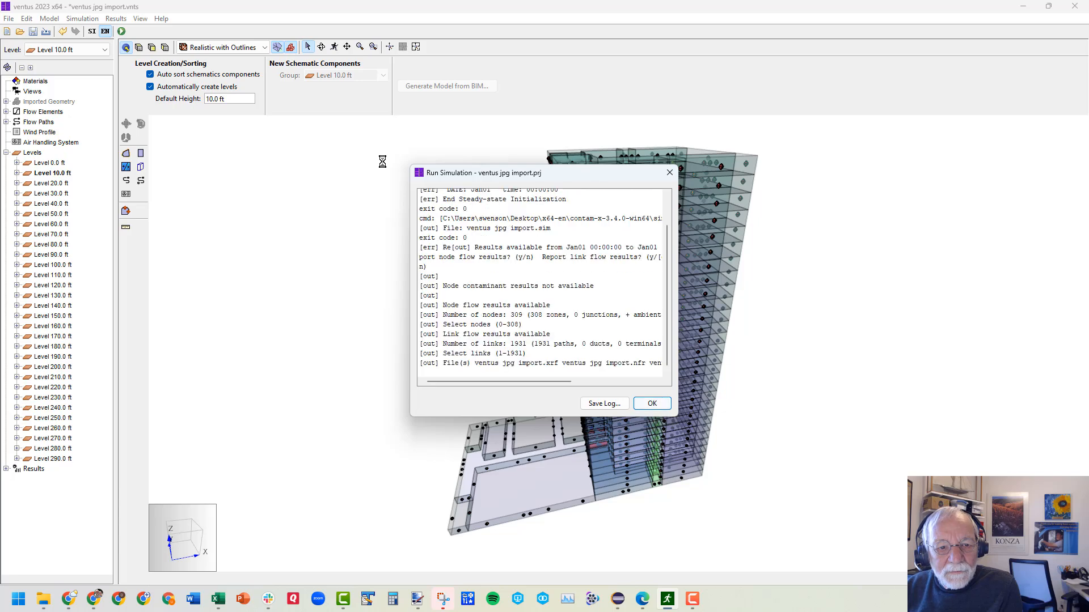
left_click(650, 403)
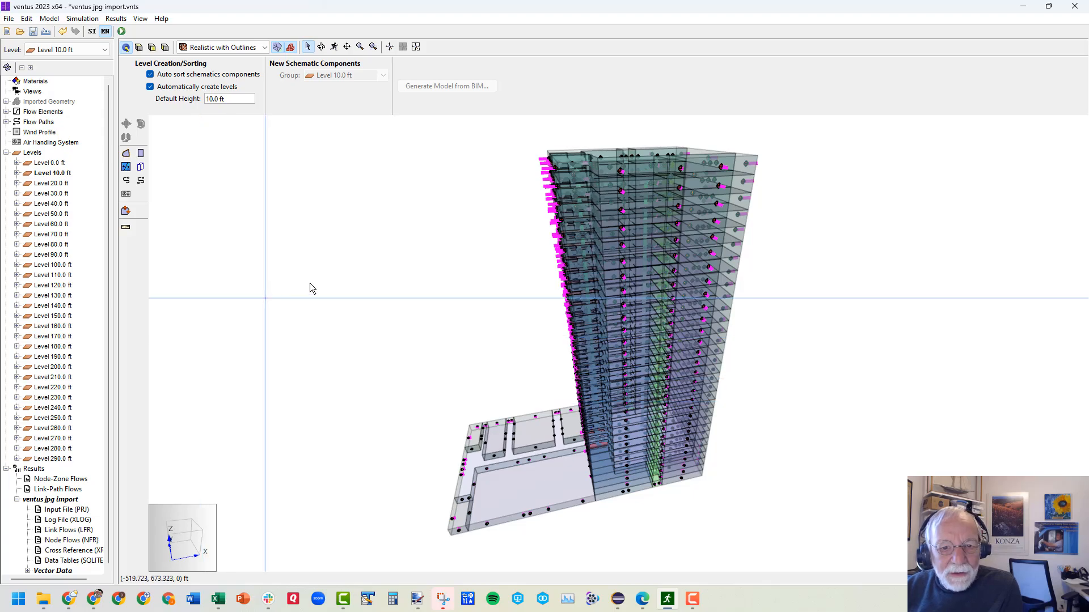
- Examine the airflow result vectors on the tower's facades and ground floor from several sides
left_click_drag(461, 327, 297, 453)
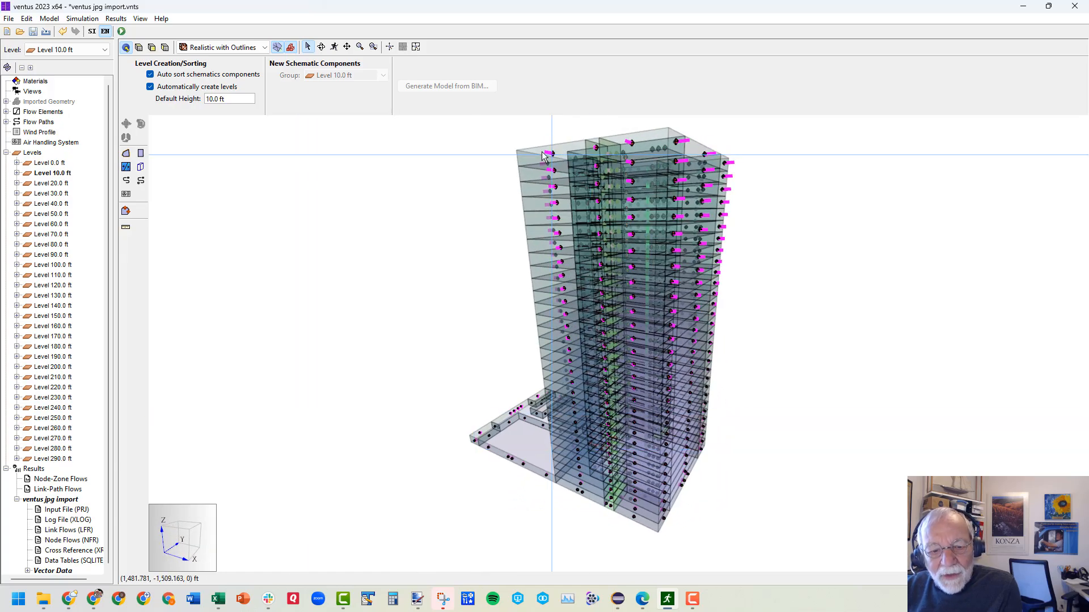
left_click_drag(616, 509, 589, 404)
scroll(601, 418, "down", 5)
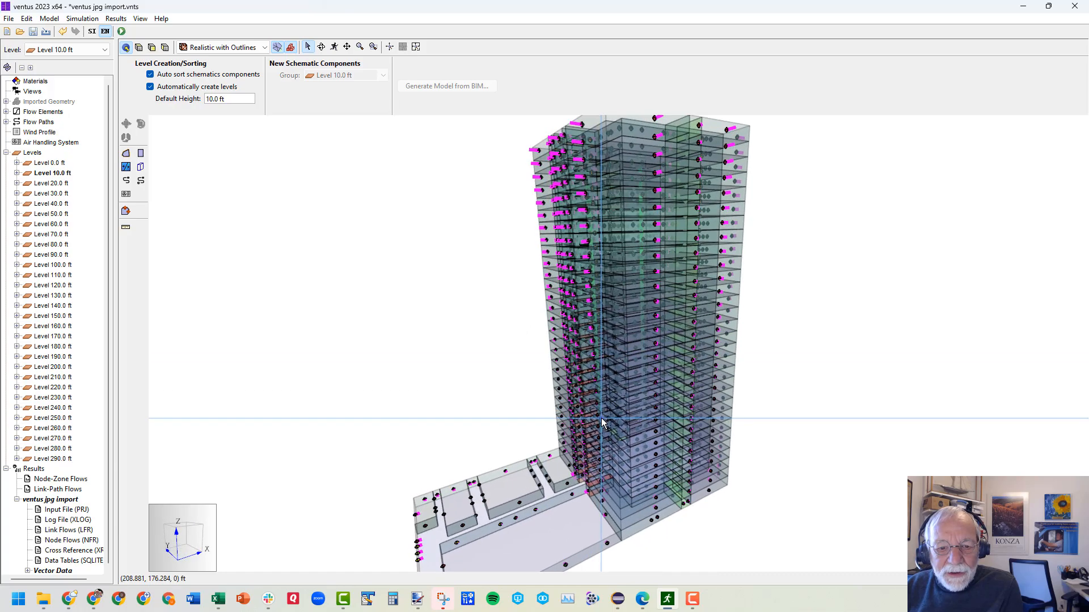
scroll(603, 403, "up", 3)
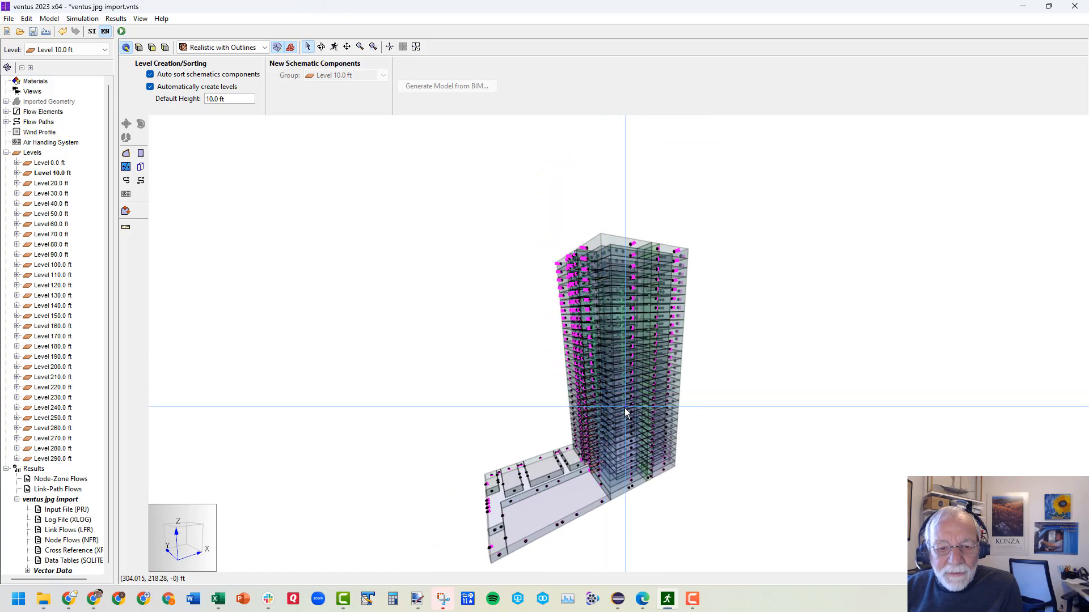
left_click_drag(625, 407, 622, 469)
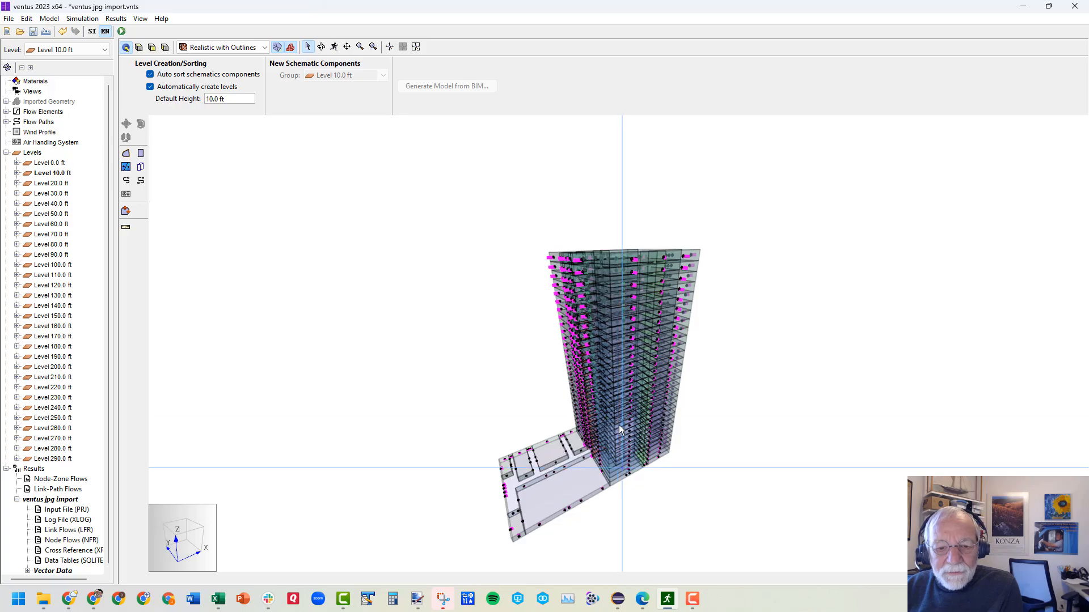
scroll(621, 430, "up", 3)
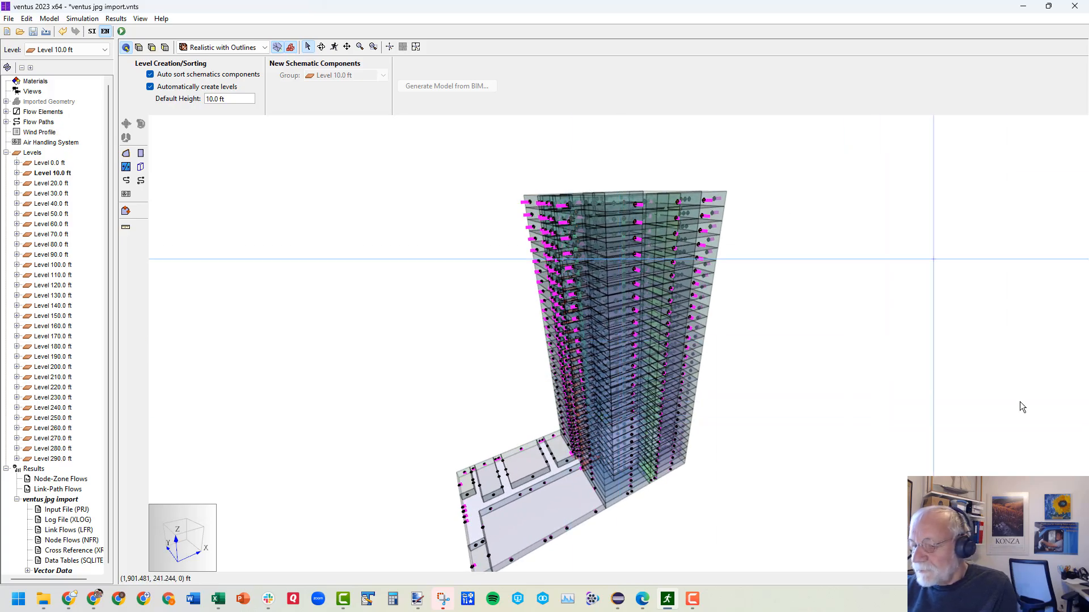